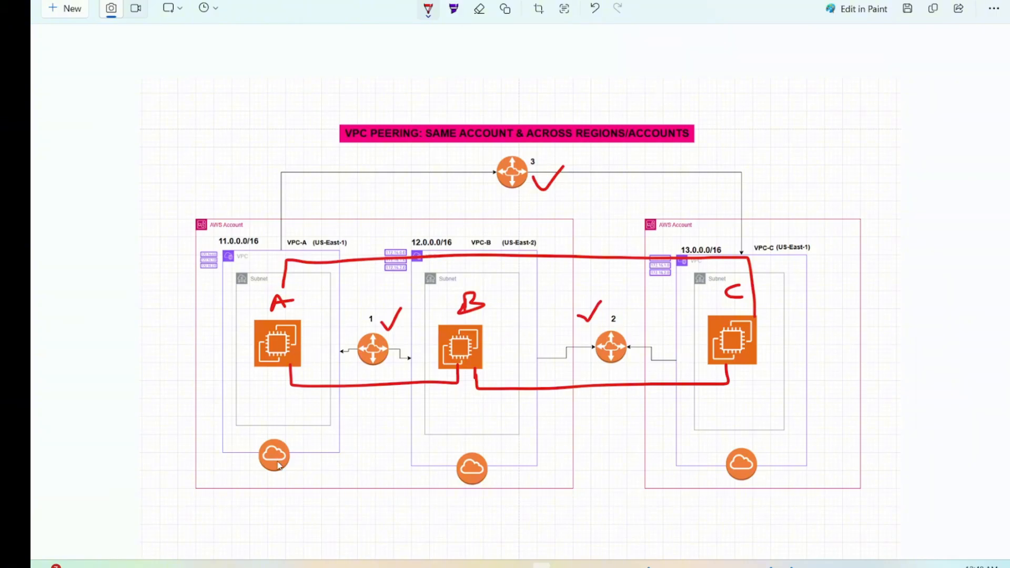
Tick the VPC-A internet gateway in the diagram and view the EC2 dashboards of both AWS accounts
drag(253, 445, 271, 435)
click(944, 5)
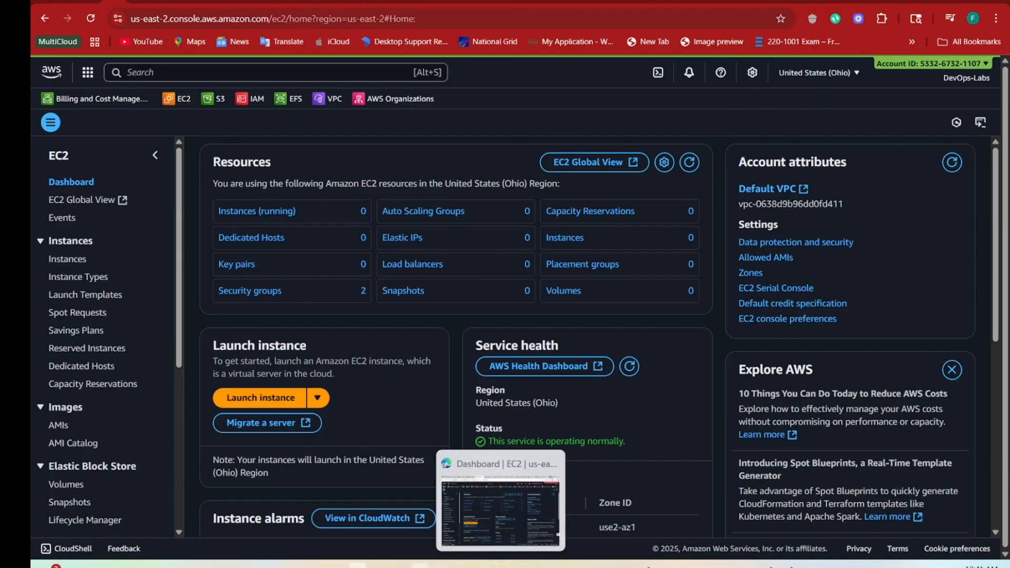
click(500, 526)
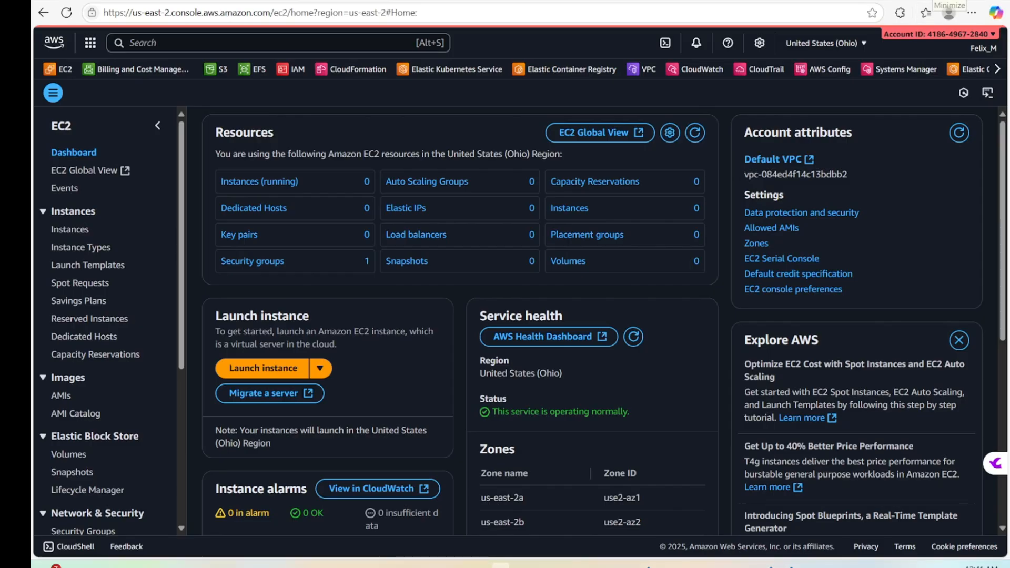
key(alt+Tab)
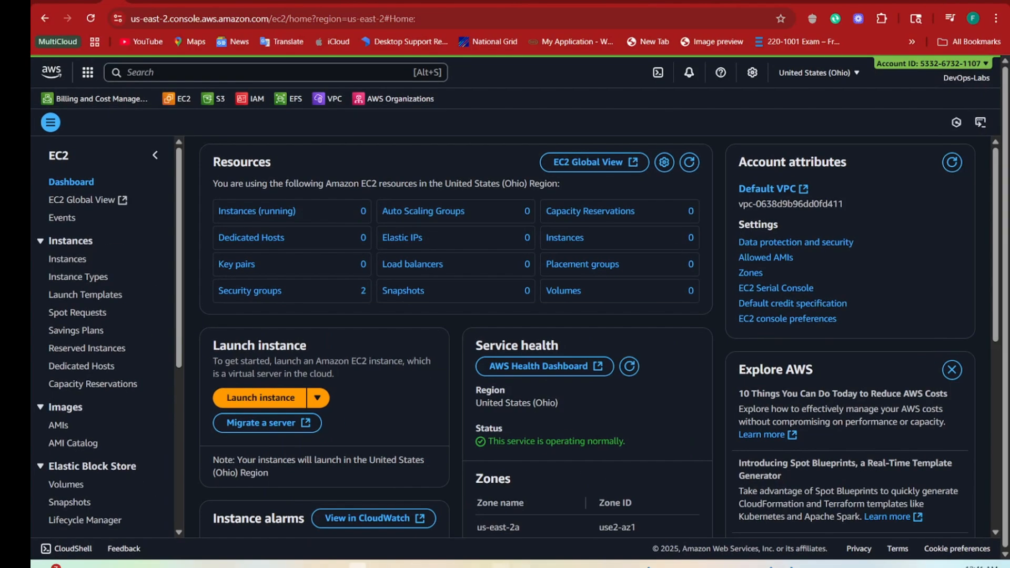
Switch back to the Snipping Tool diagram, undo the red pen annotations and write the letter A above the VPC-A instance
click(539, 542)
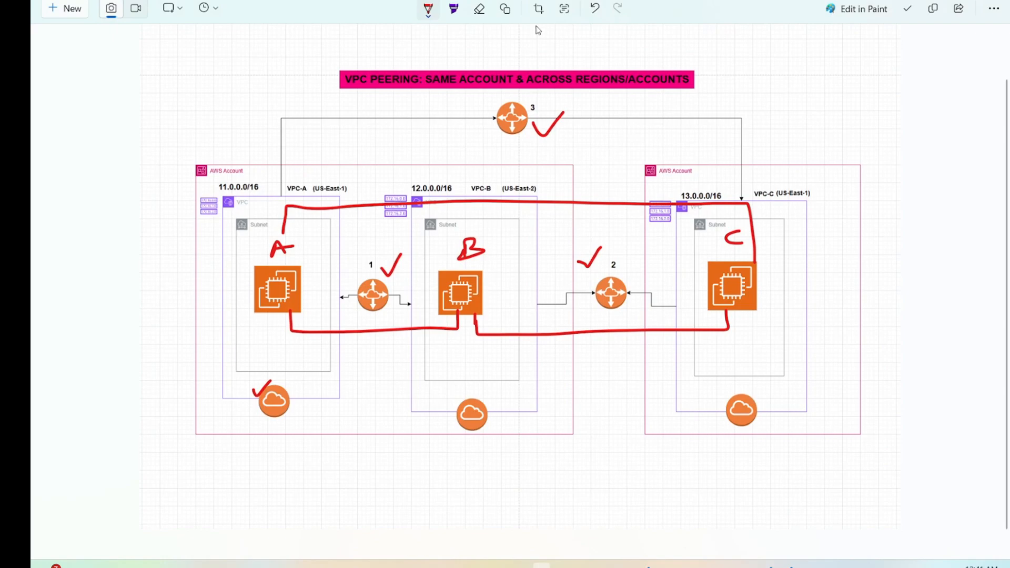
click(595, 9)
click(596, 8)
click(596, 8)
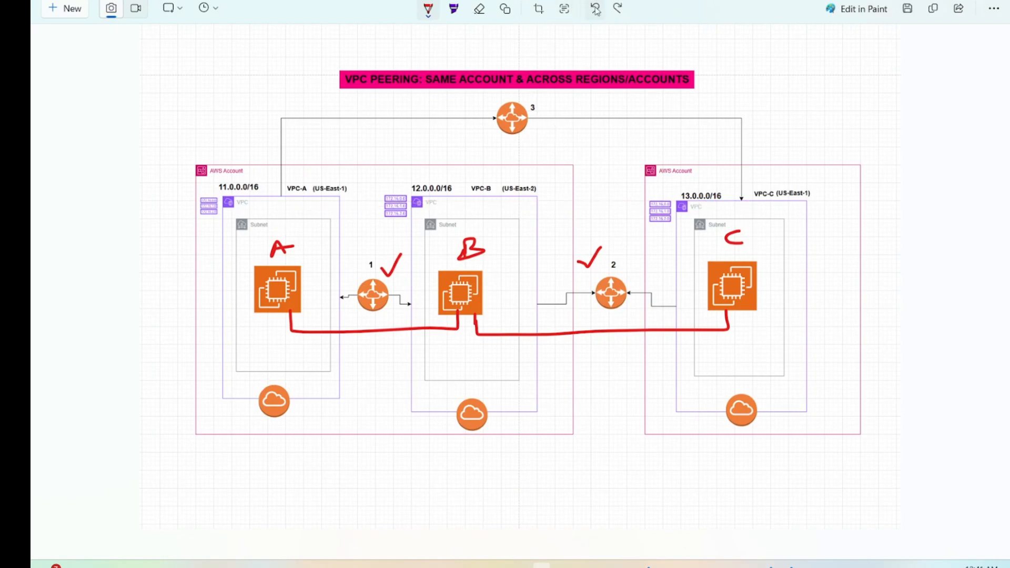
click(595, 8)
click(596, 9)
click(596, 9)
click(595, 9)
click(595, 8)
click(596, 8)
click(595, 8)
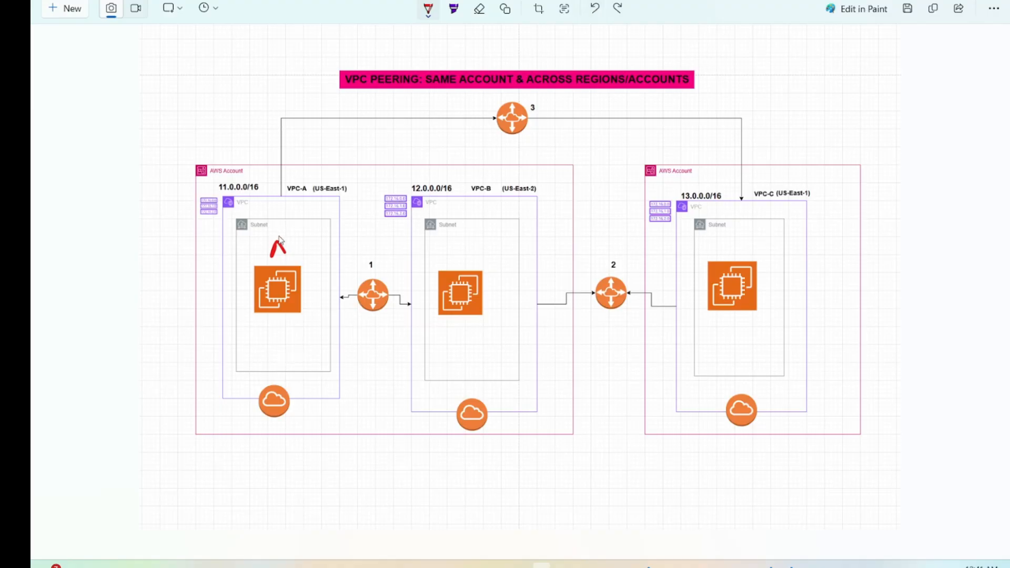
mouse_move(278, 235)
mouse_down()
mouse_move(270, 263)
mouse_move(285, 247)
mouse_up()
Switch to the AWS console of the DevOps-Labs account, search for vpc and open the list of VPCs
key(alt+Tab)
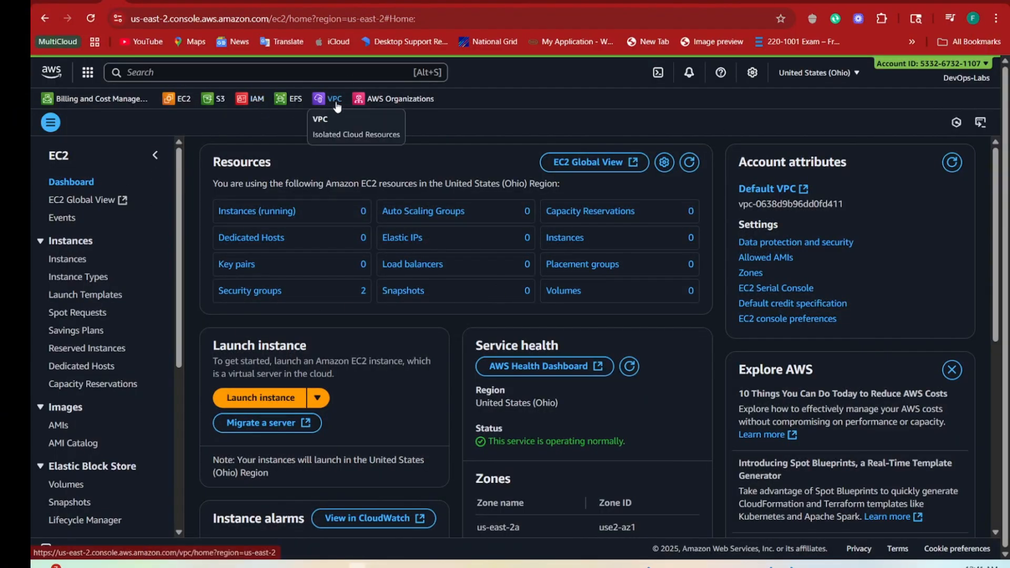
click(266, 74)
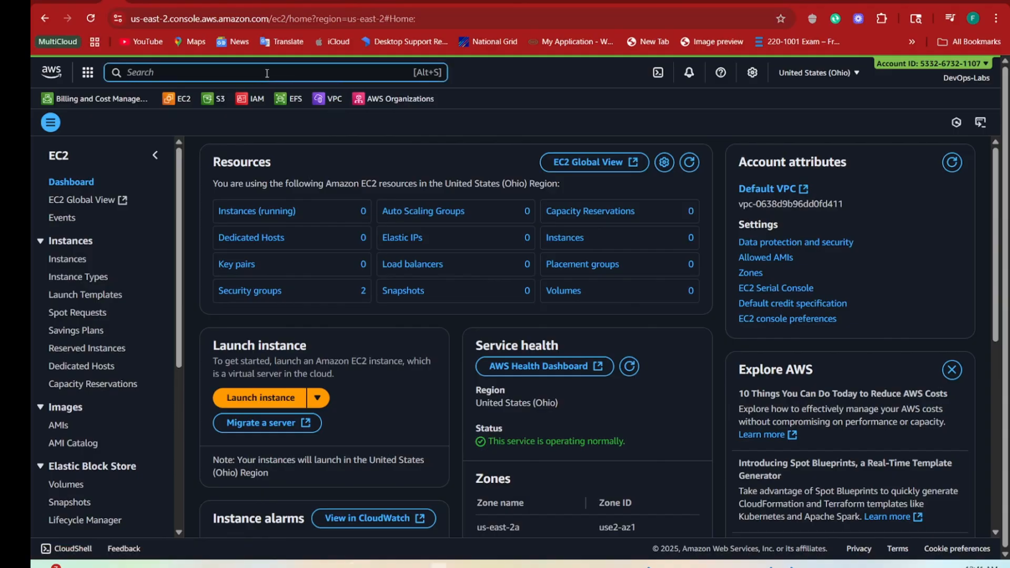
text(vpc)
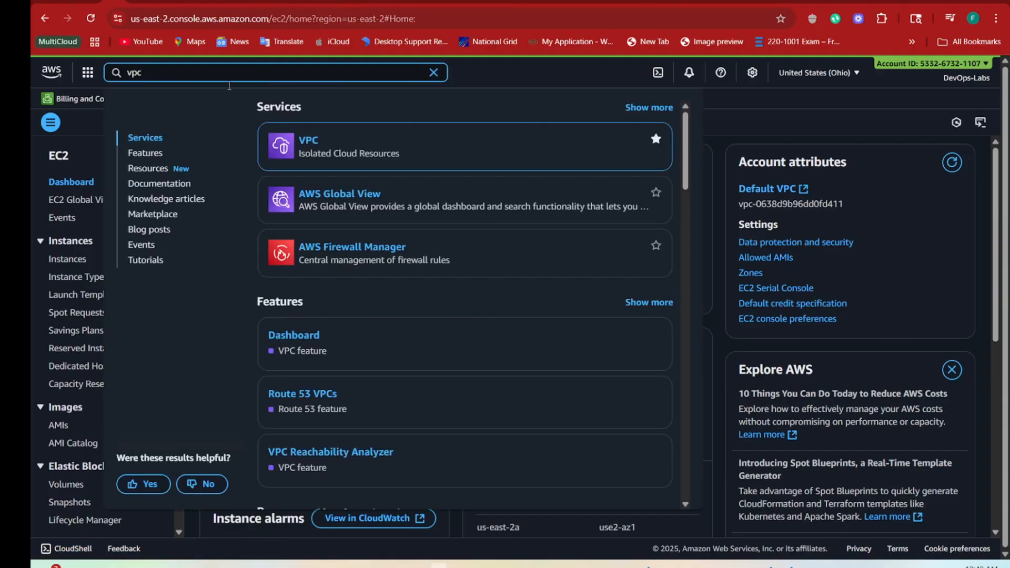
click(310, 148)
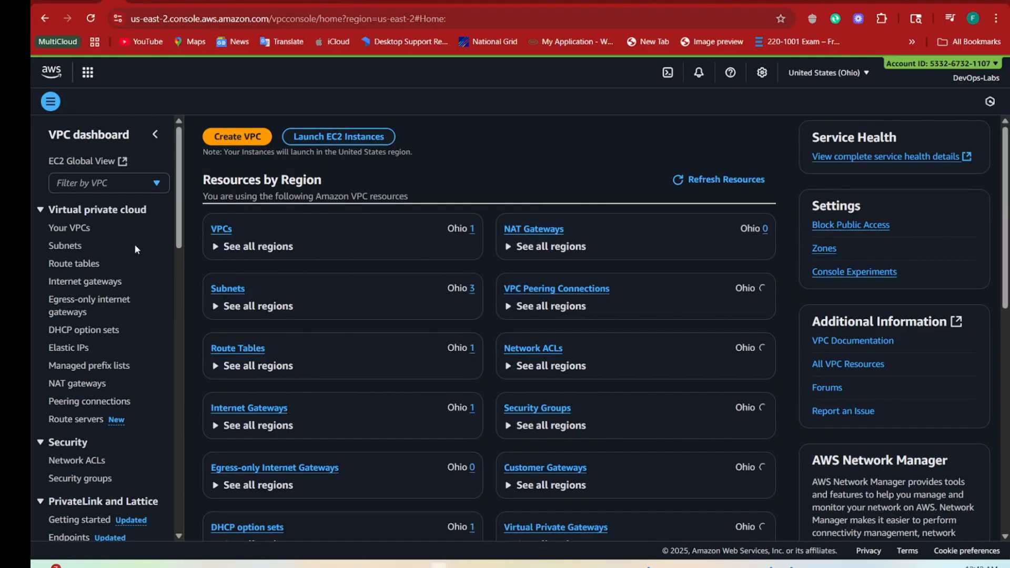
click(62, 233)
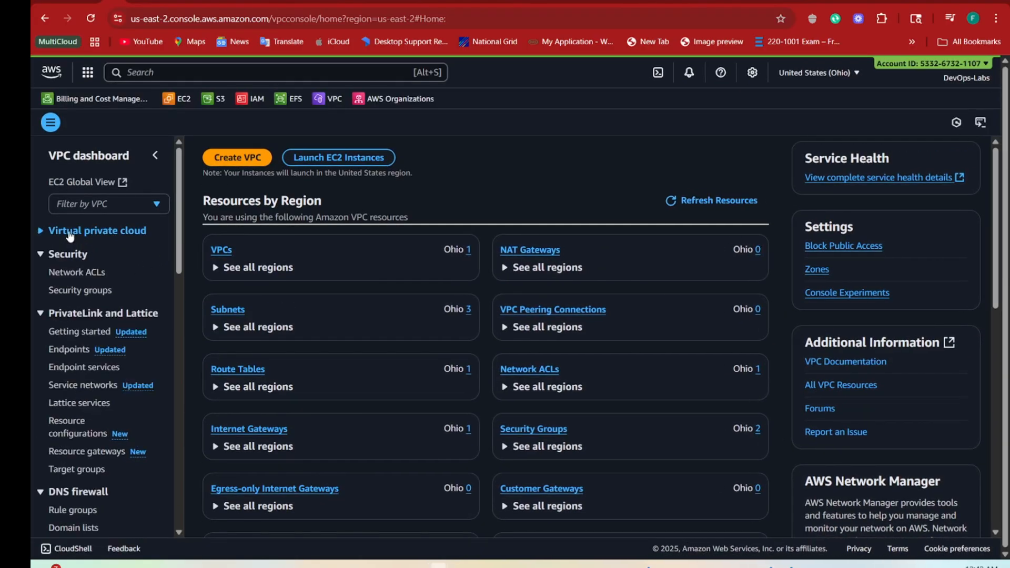
click(44, 231)
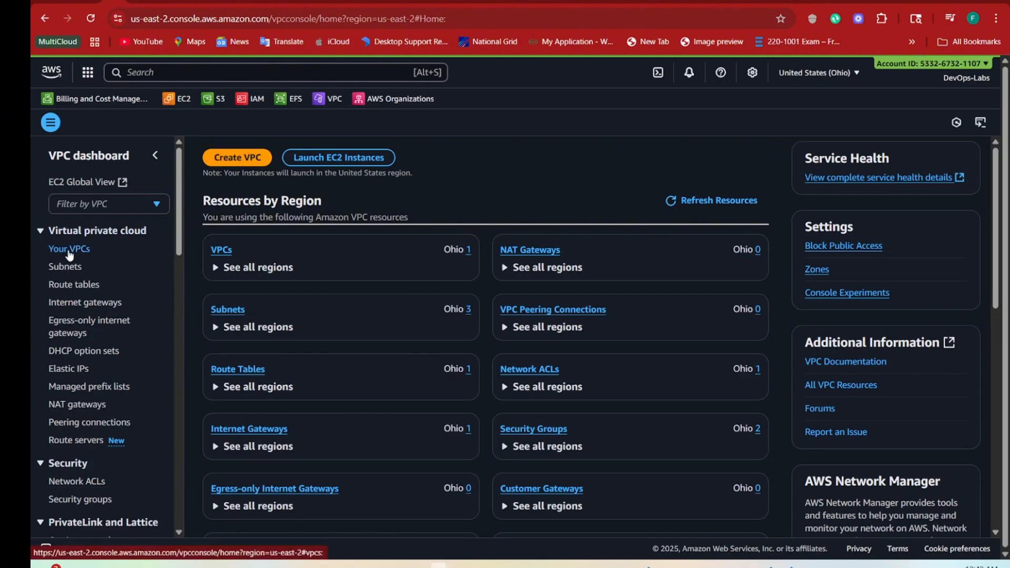
click(68, 252)
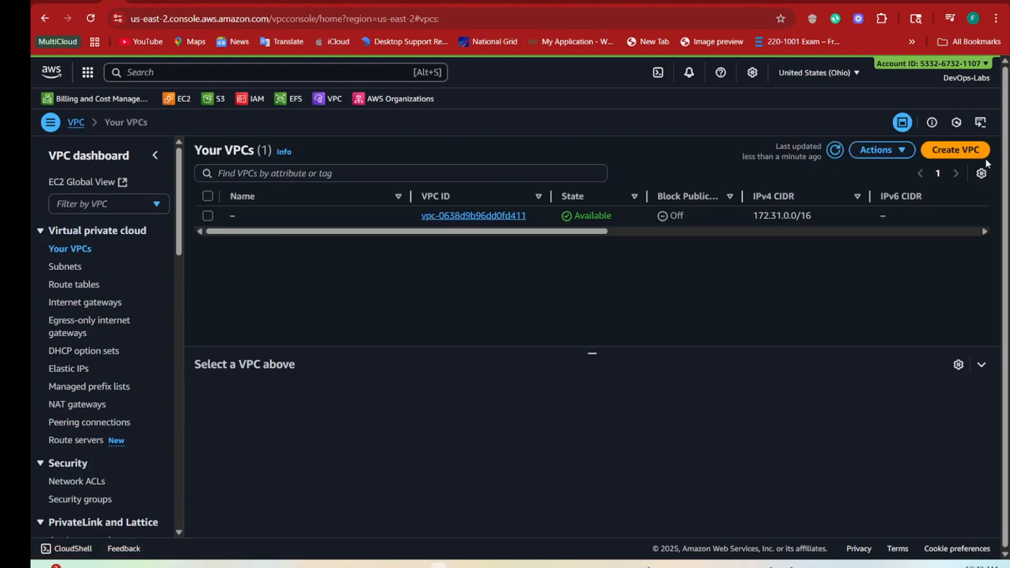
Create a VPC named VPC-A with the IPv4 CIDR 11.0.0.0/16 and return to the VPC list
click(951, 151)
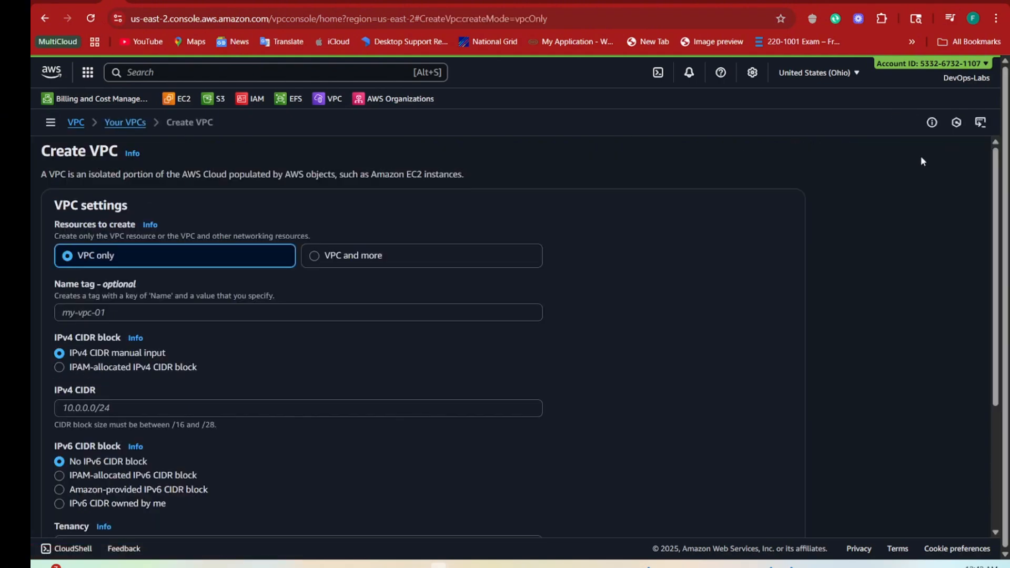
click(101, 313)
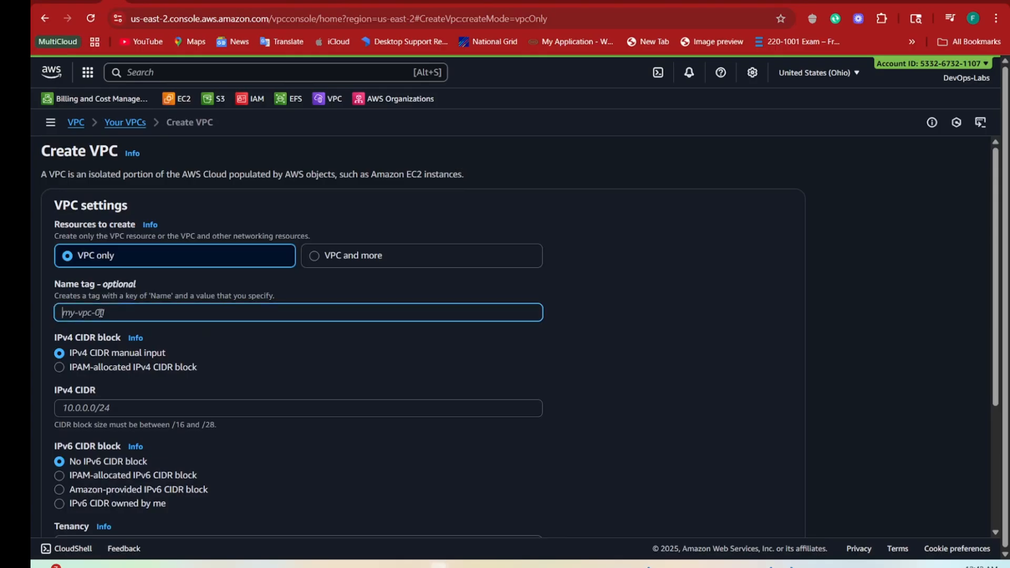
text(VPC-A)
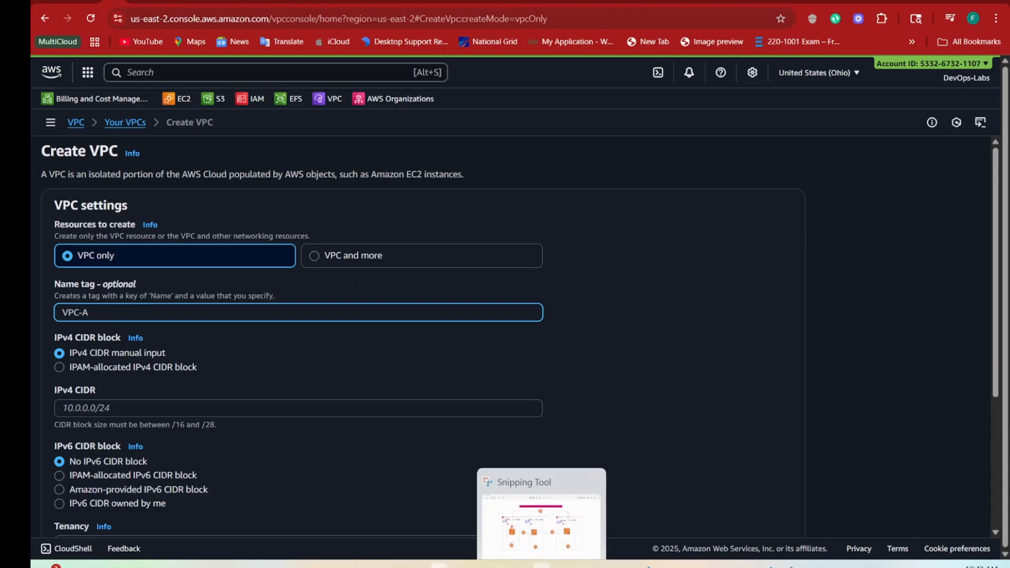
click(542, 565)
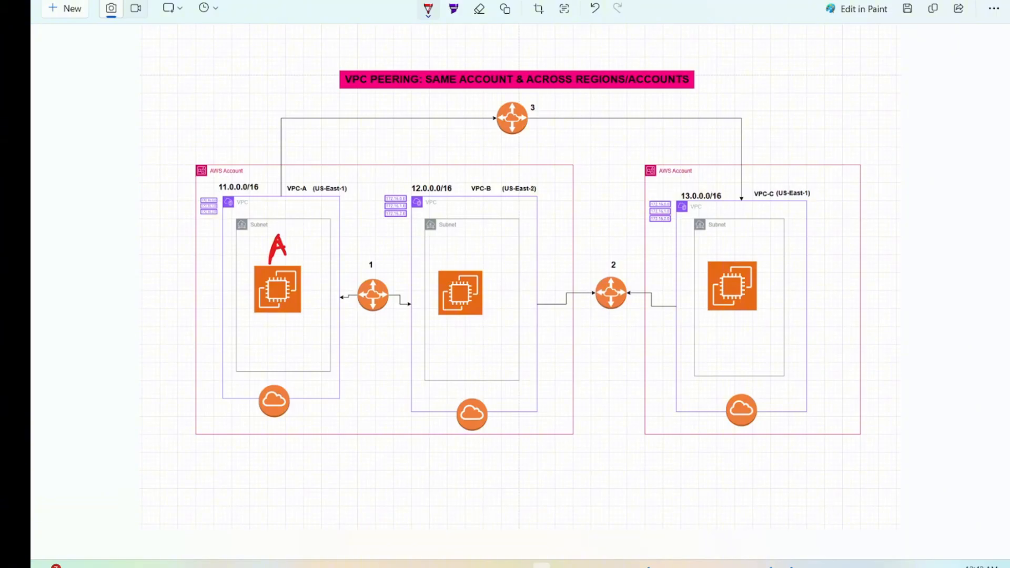
key(super+Down)
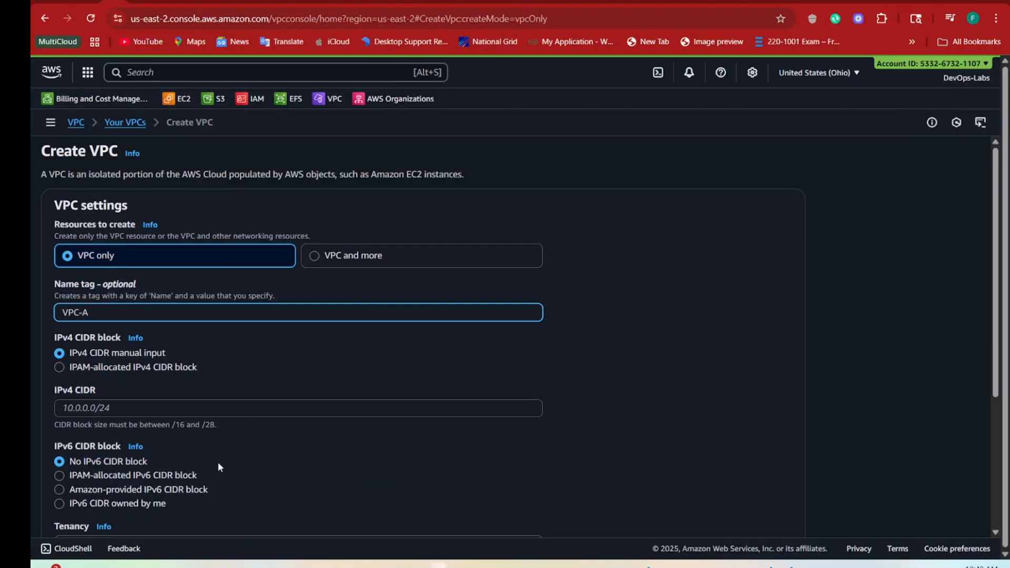
click(93, 408)
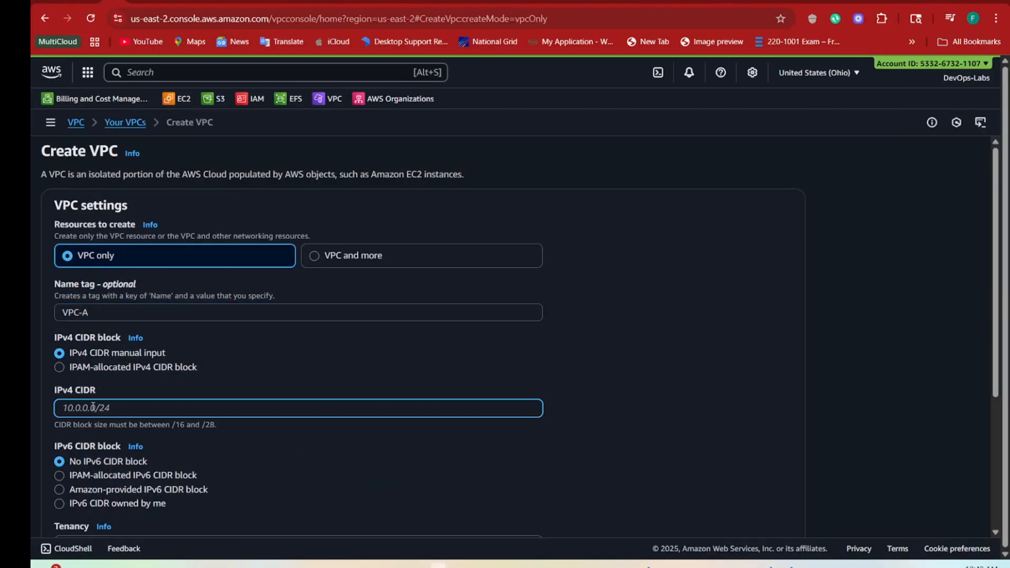
text(11.0.0.0/16)
scroll(288, 365, down, 4)
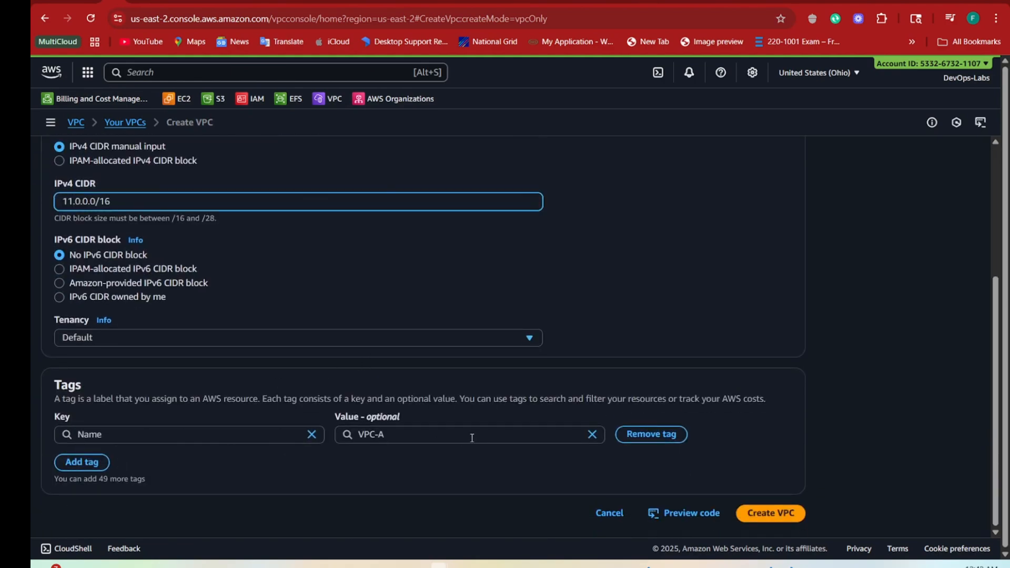
click(772, 520)
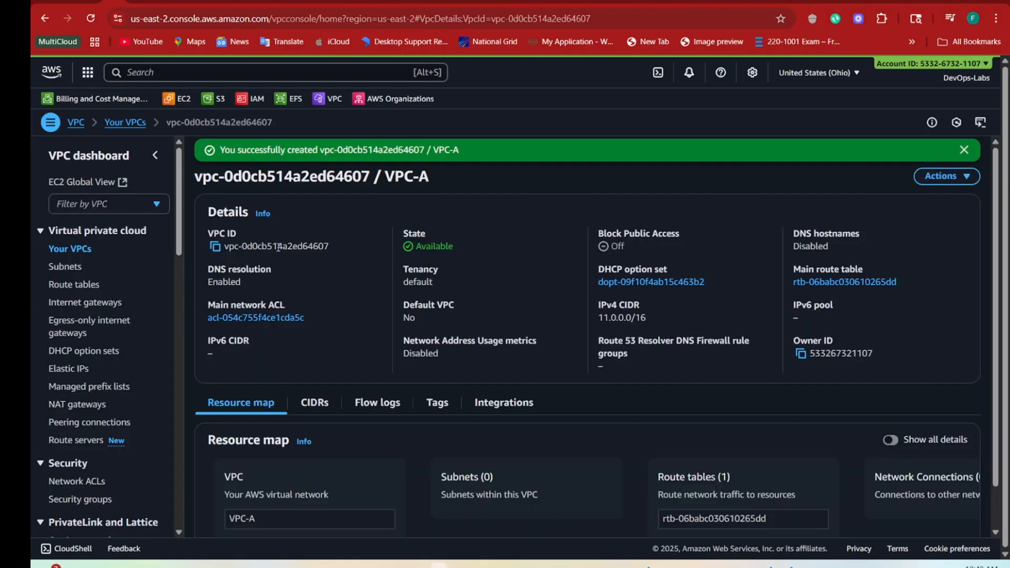
click(81, 251)
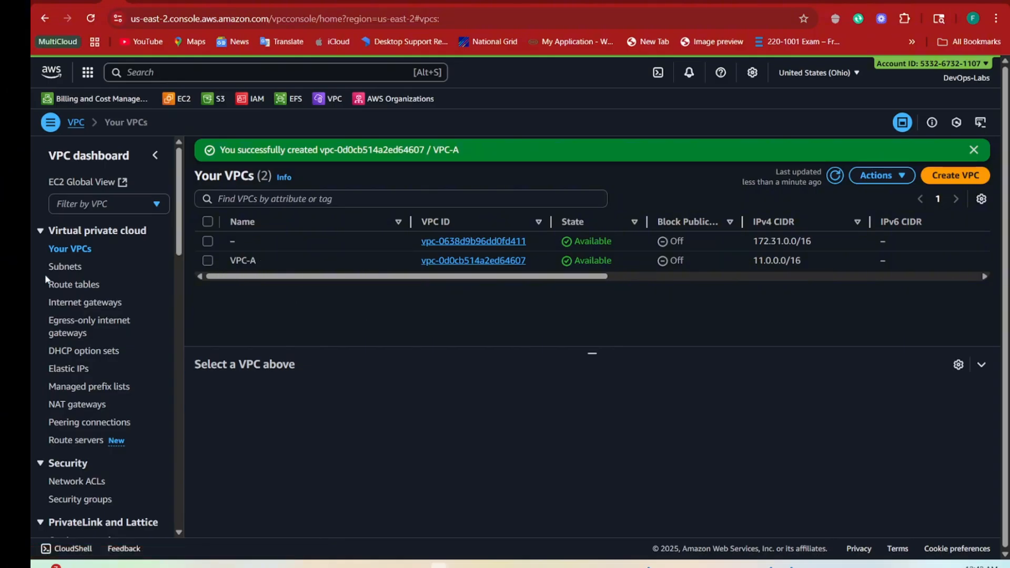
Create an internet gateway named igw-A
click(77, 308)
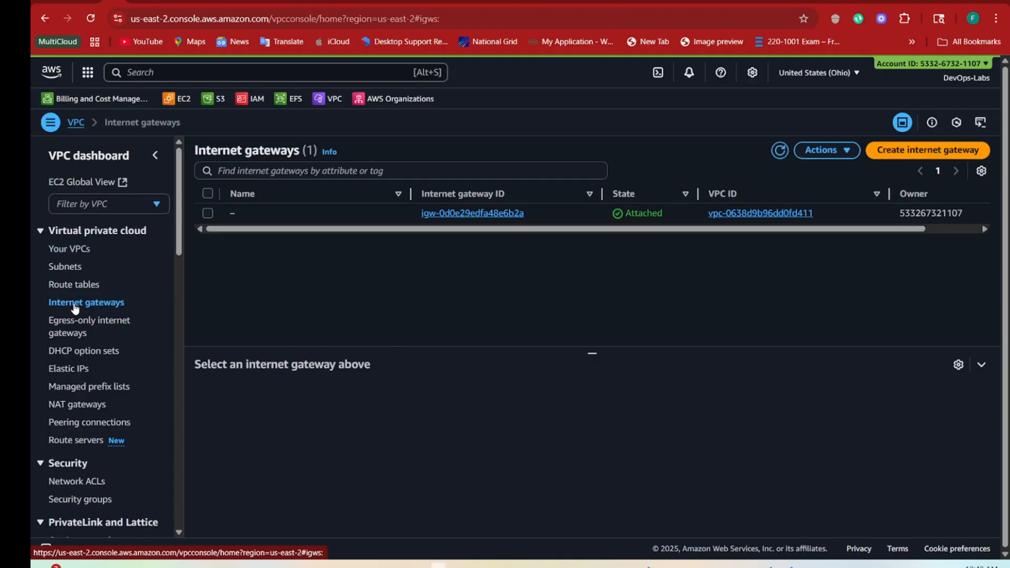
click(909, 153)
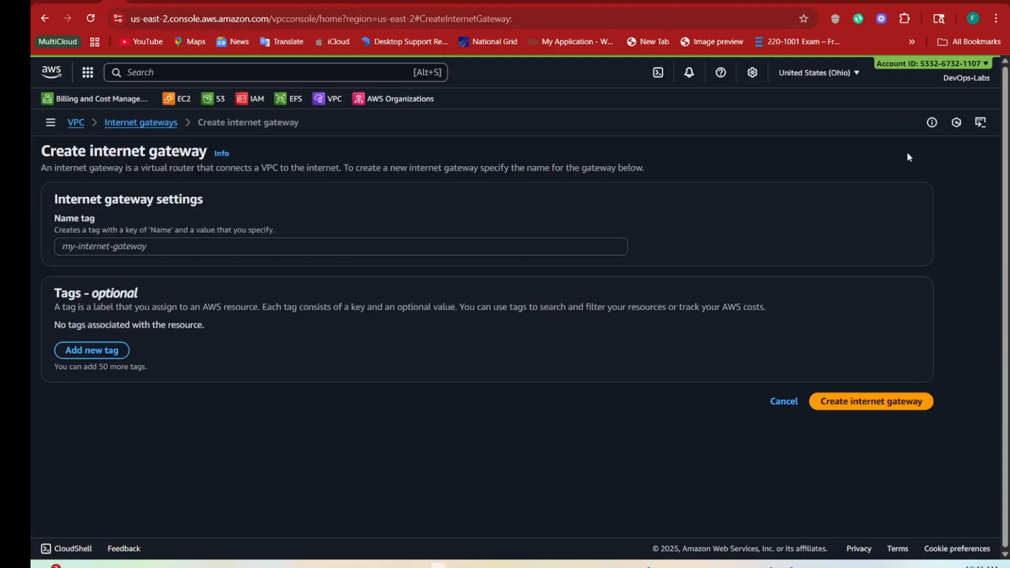
click(175, 247)
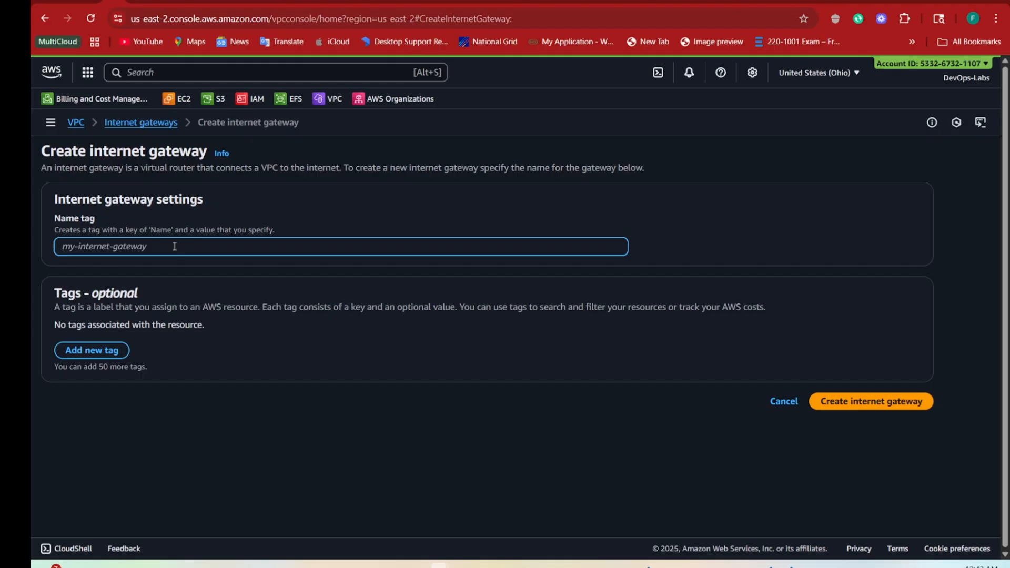
text(ig)
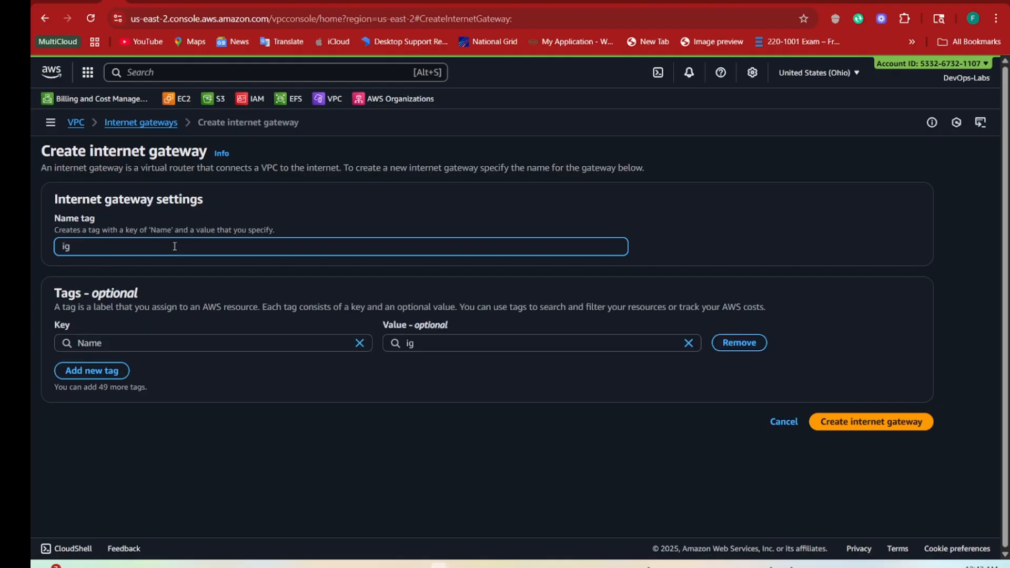
text(w-A)
click(868, 426)
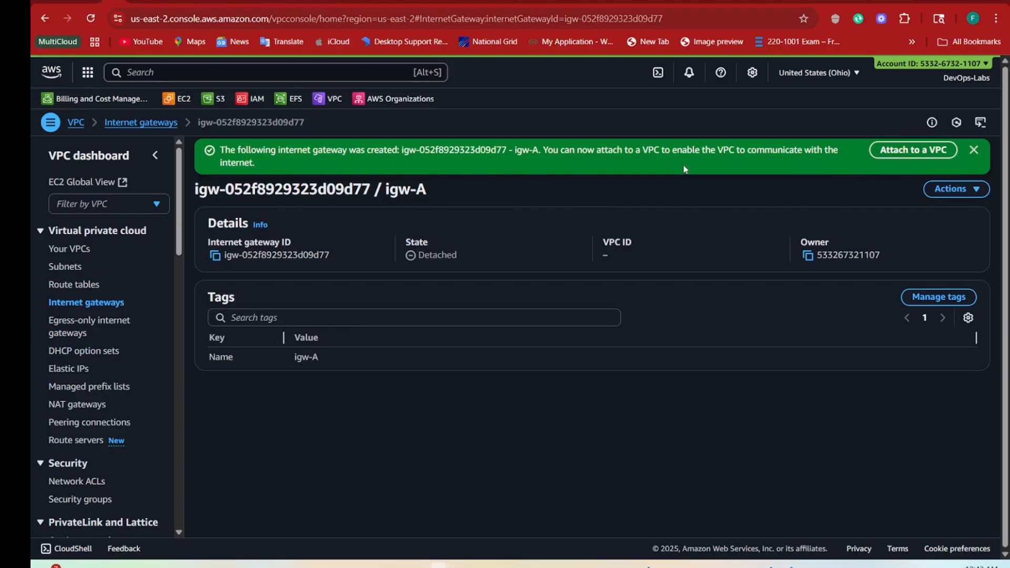
Attach the igw-A internet gateway to VPC-A
click(908, 152)
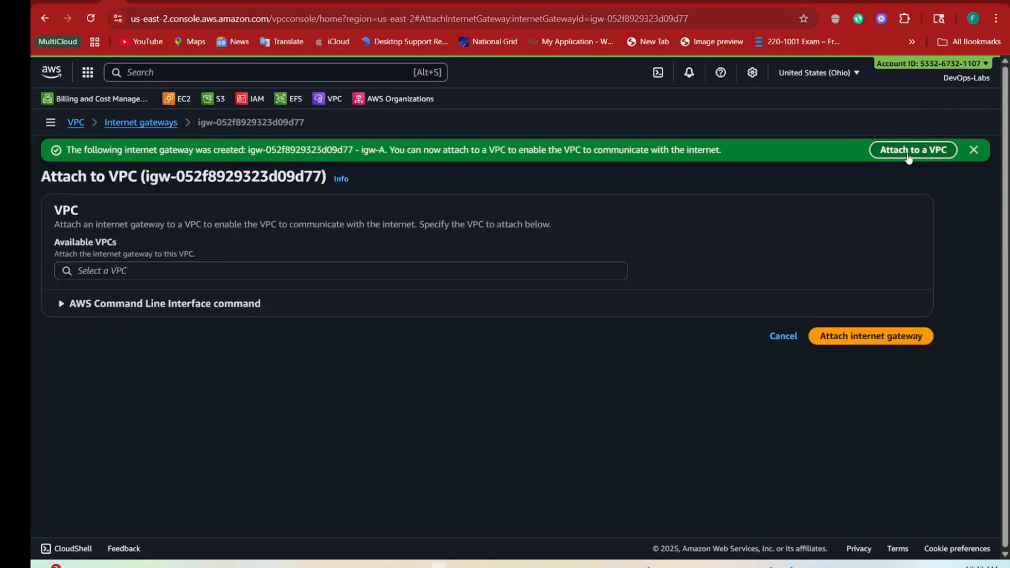
click(113, 272)
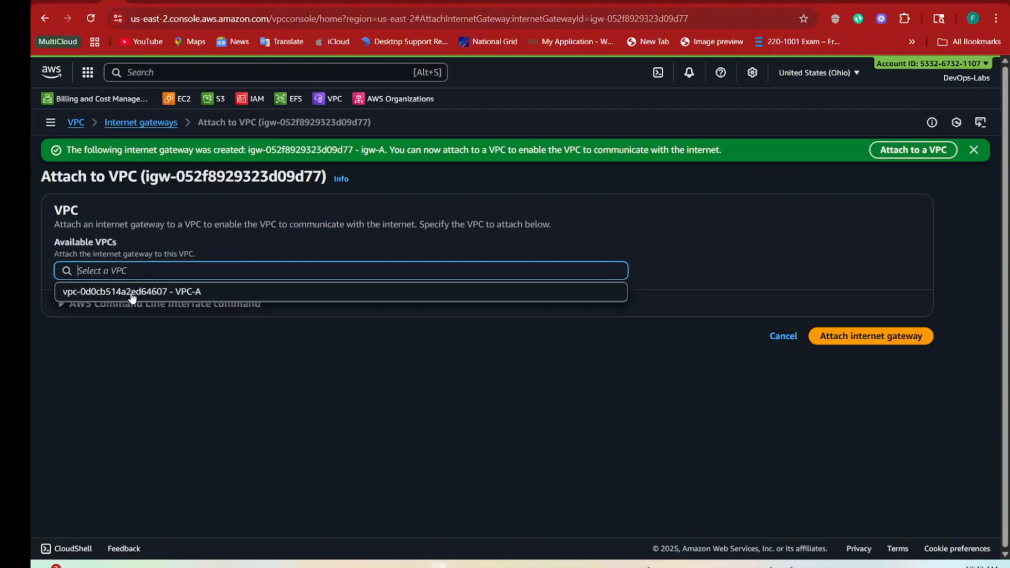
click(132, 293)
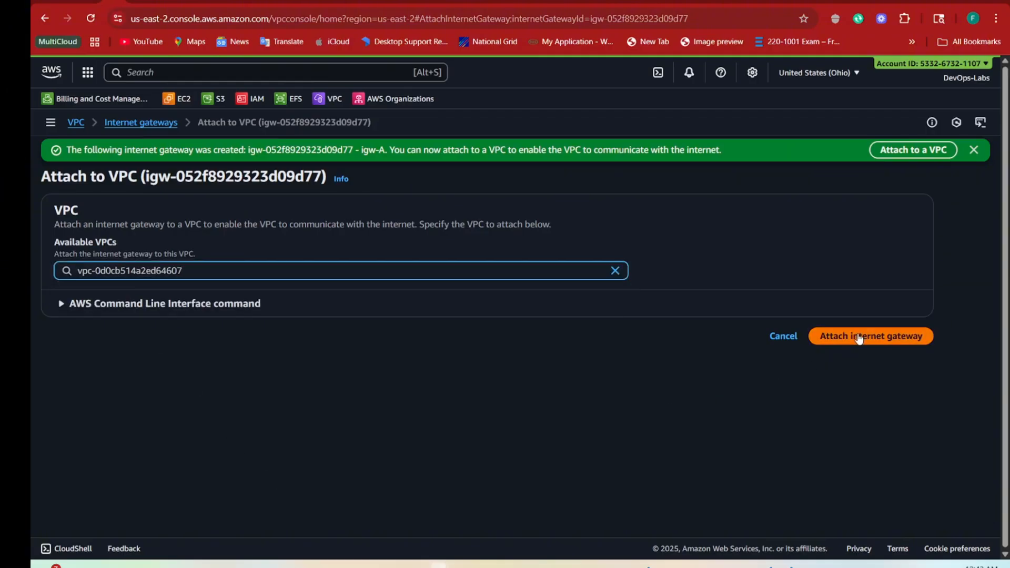
click(869, 336)
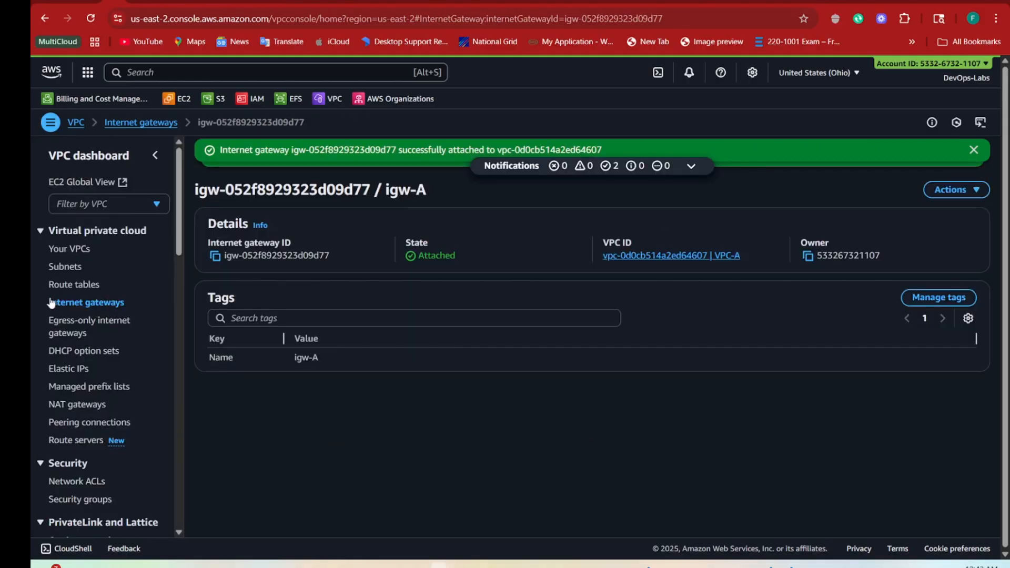
Start a new subnet in VPC-A and name it Subnet-A
click(63, 269)
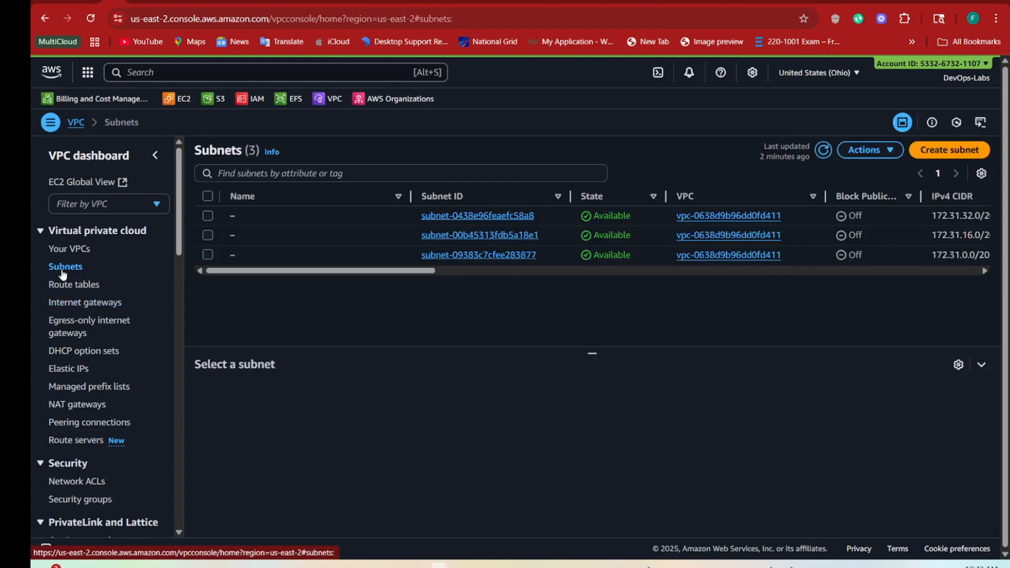
click(944, 151)
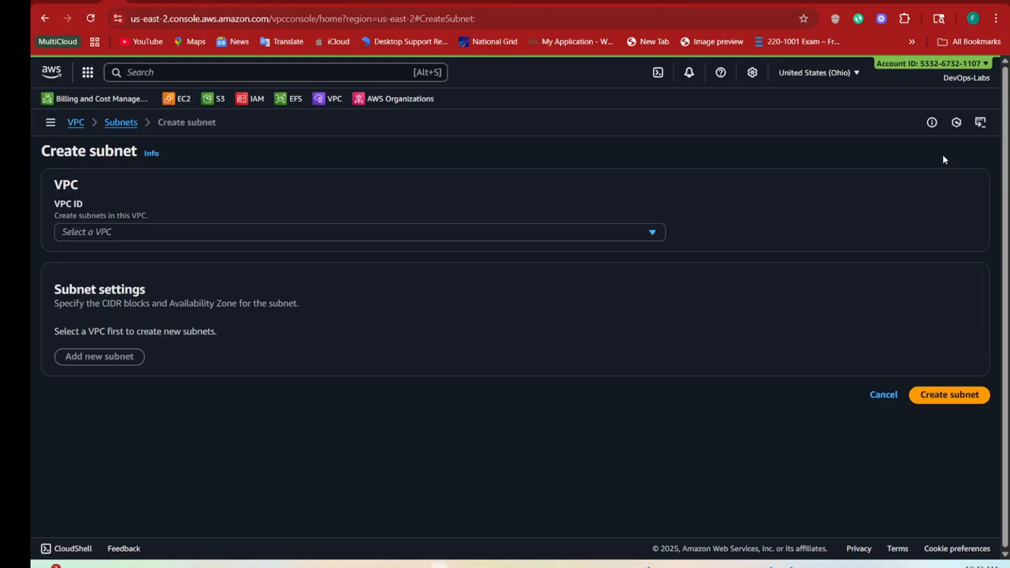
click(126, 232)
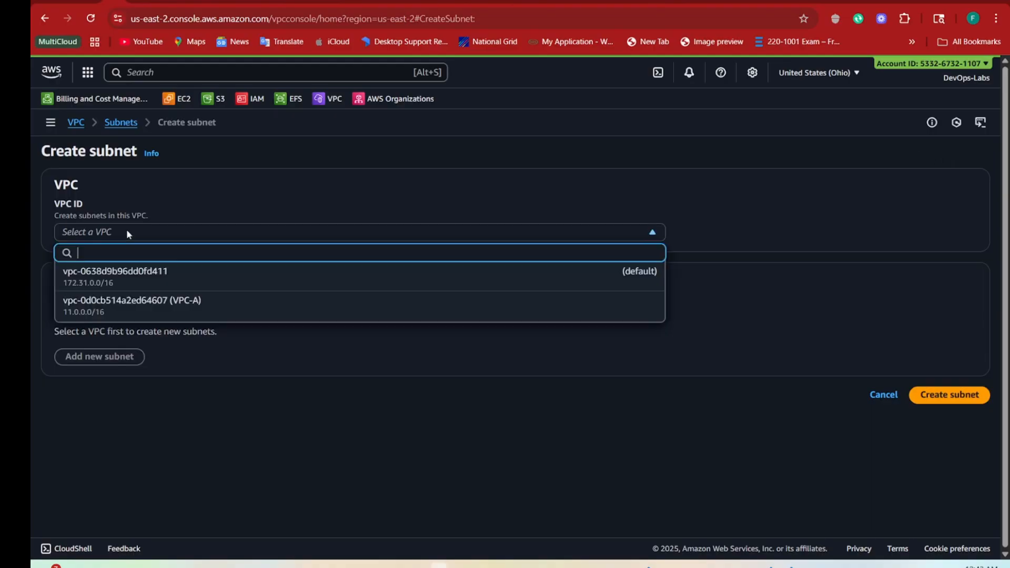
click(143, 304)
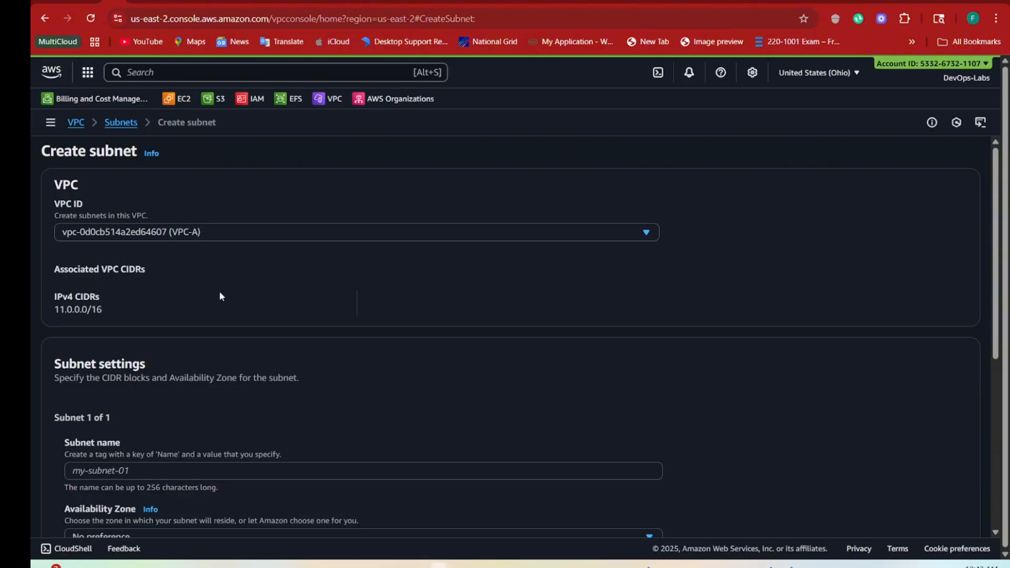
scroll(188, 316, down, 4)
click(125, 277)
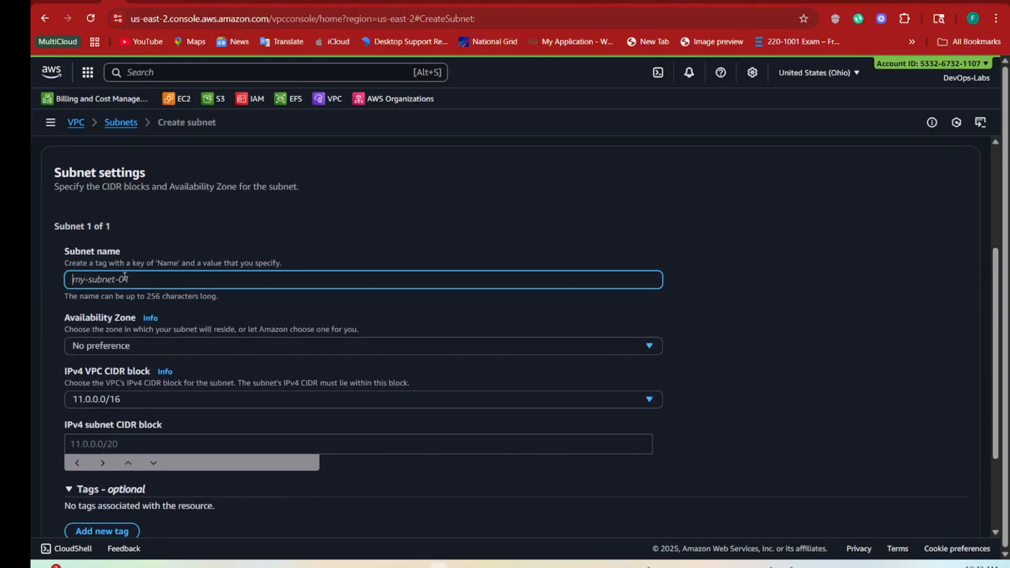
text(Subnet)
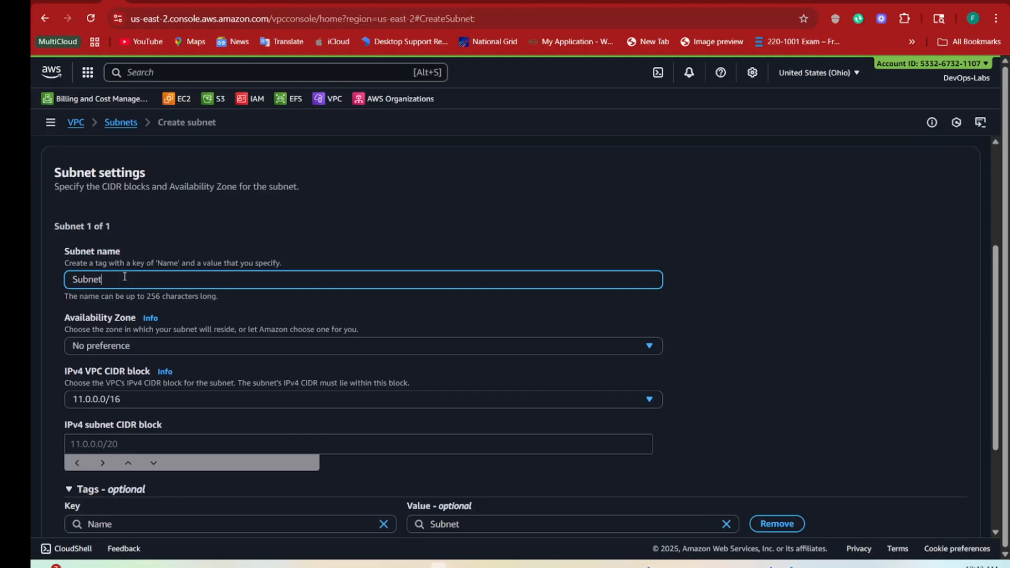
text(-A)
scroll(210, 353, down, 1)
scroll(210, 350, down, 1)
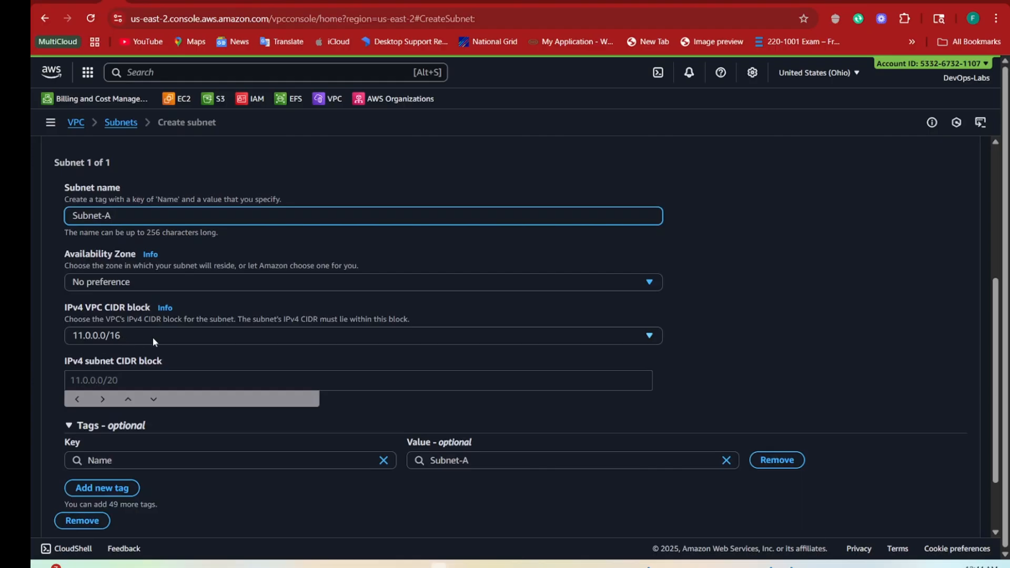
Set the subnet's IPv4 CIDR block to 11.0.1.0/24, create the subnet and review its details
click(132, 336)
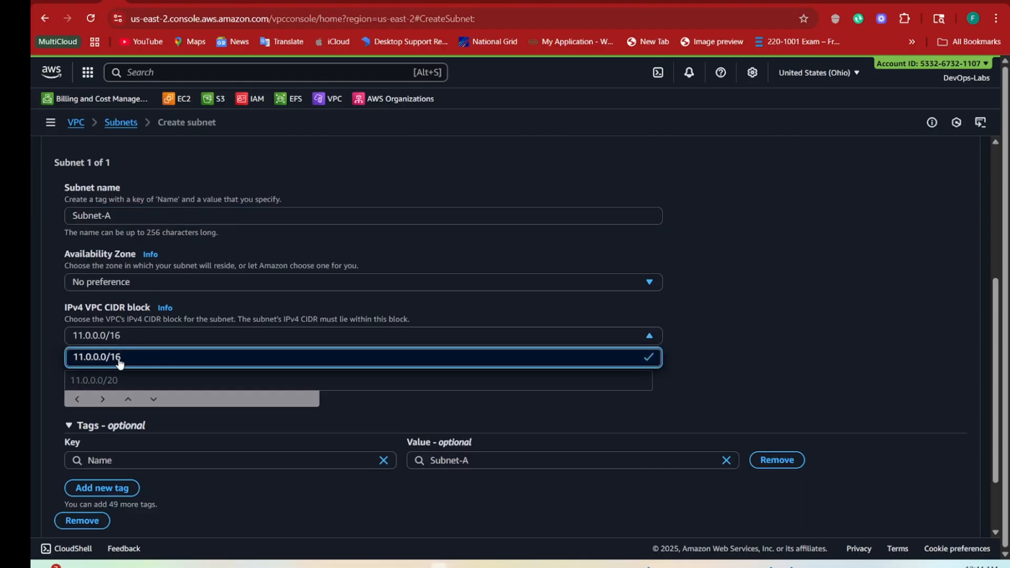
click(144, 380)
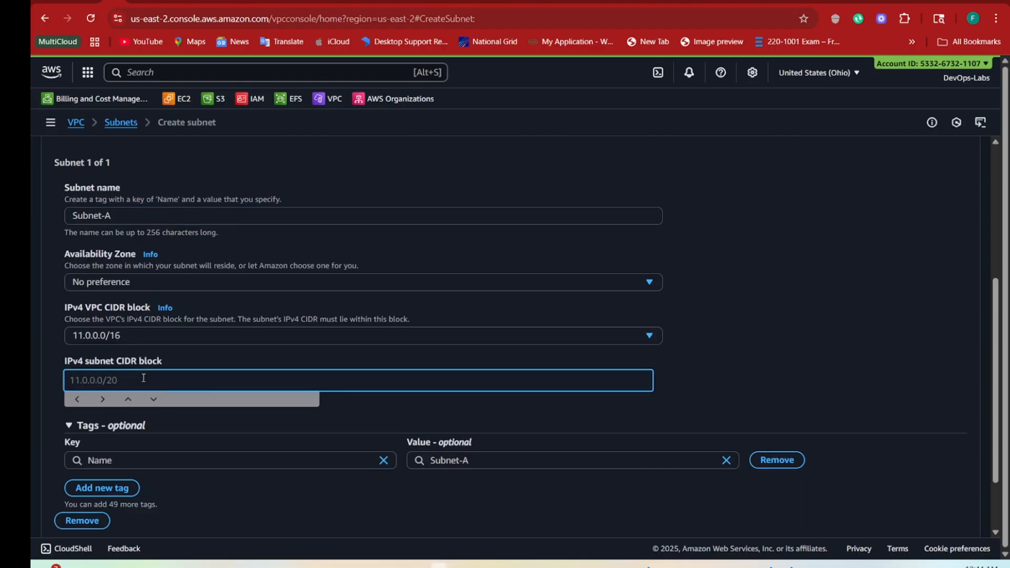
text(11.0.1.0/24)
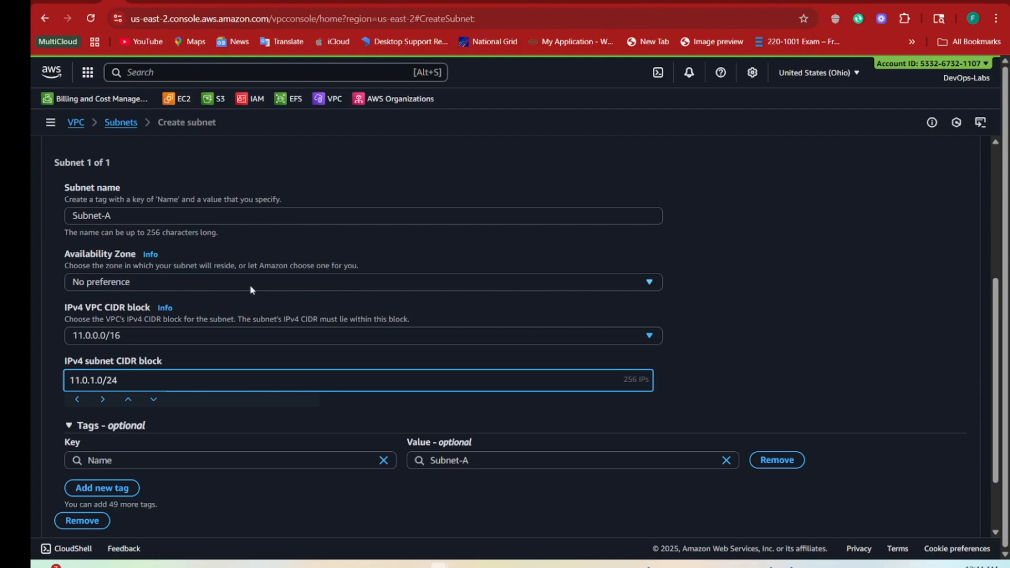
scroll(331, 344, down, 3)
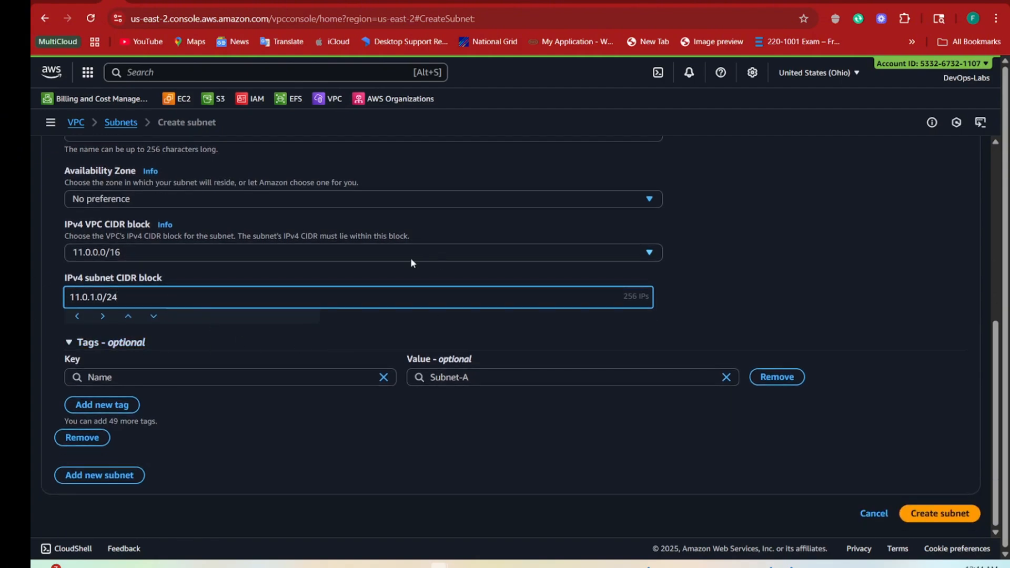
scroll(411, 260, up, 2)
scroll(369, 318, down, 1)
click(920, 520)
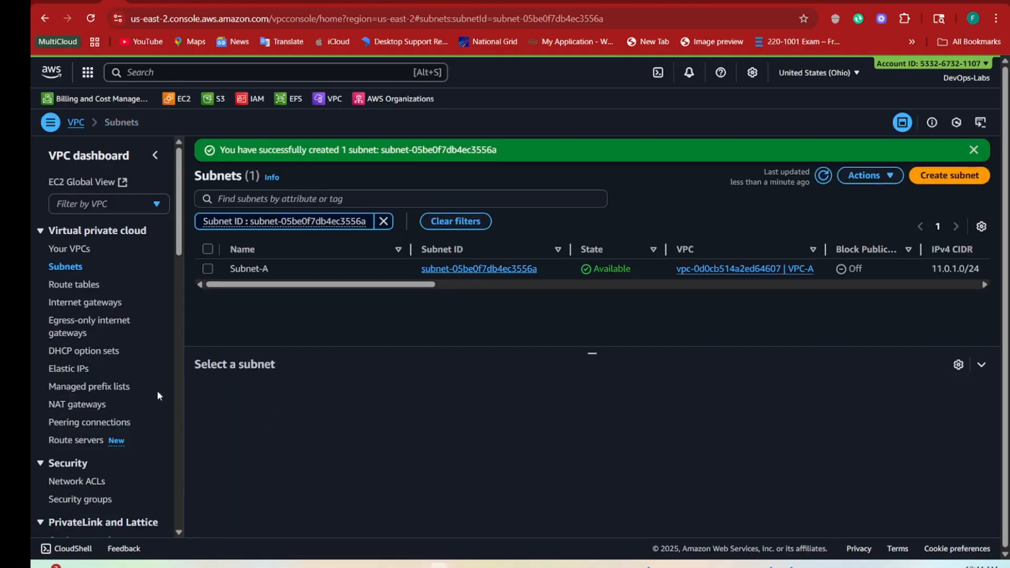
click(208, 270)
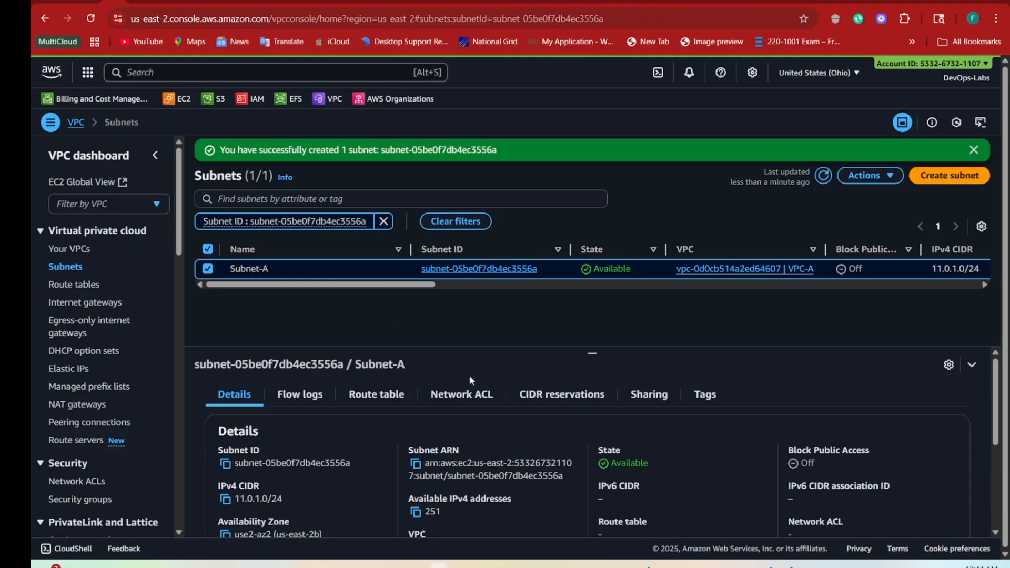
scroll(470, 375, down, 3)
scroll(469, 375, up, 3)
Create a route table named VPC-A-RT for VPC-A
click(73, 286)
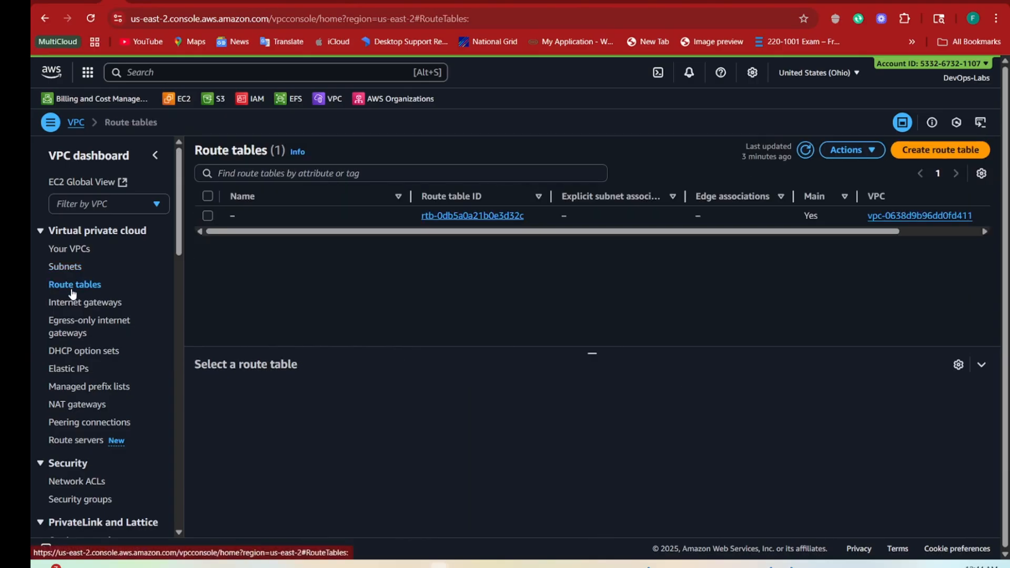
click(936, 152)
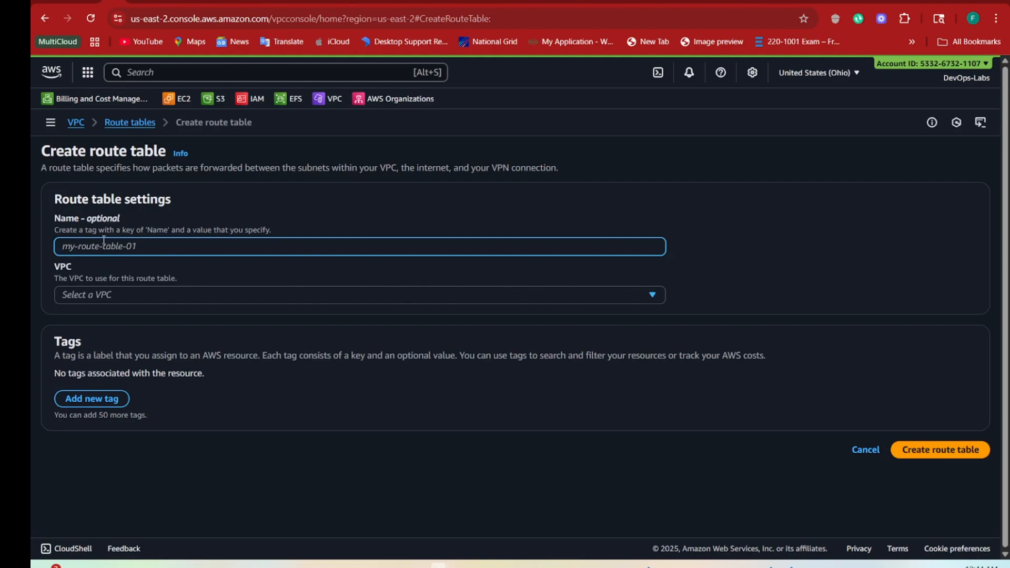
text(VP)
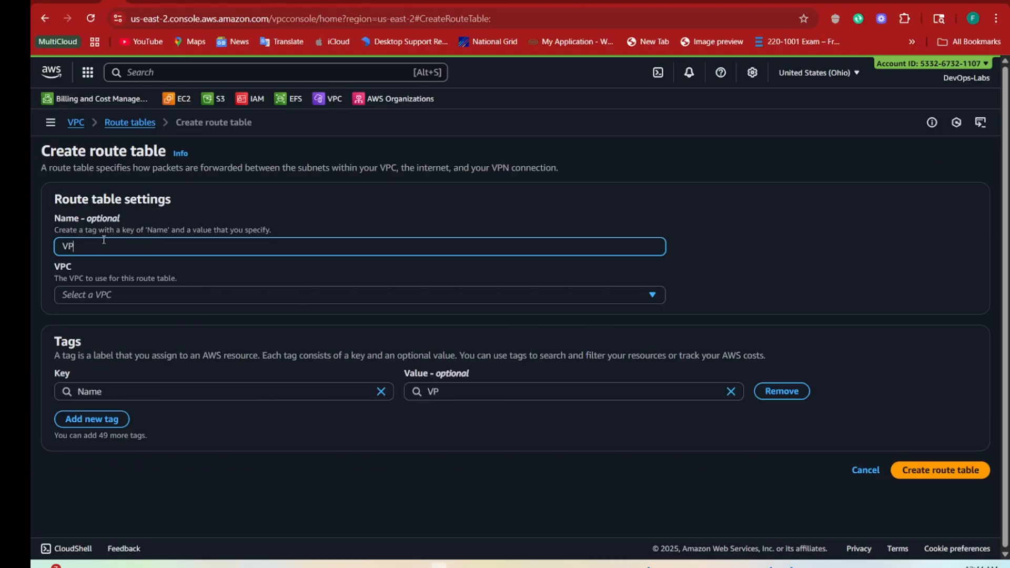
text(C-A-RT)
click(112, 293)
click(140, 353)
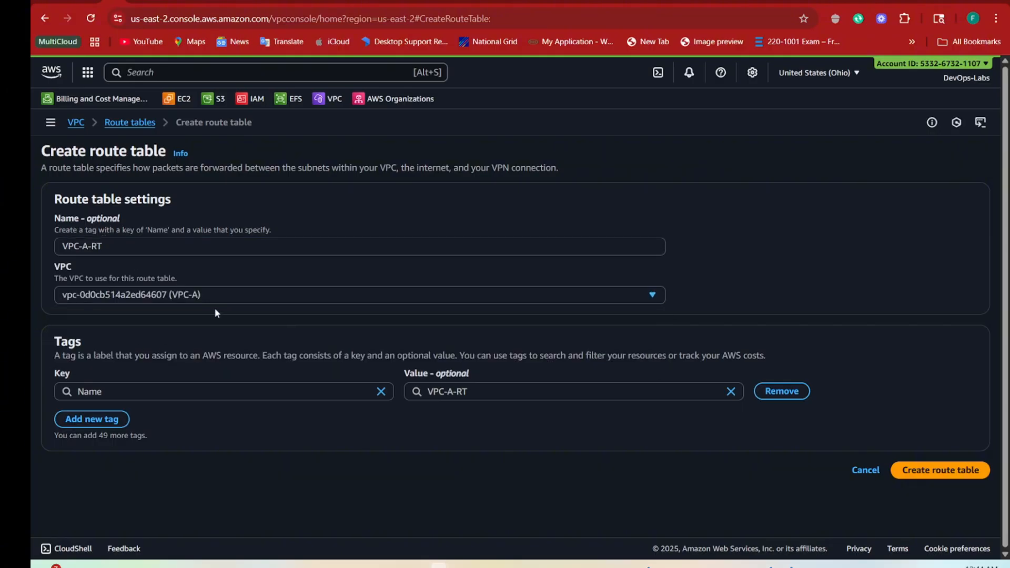
click(939, 471)
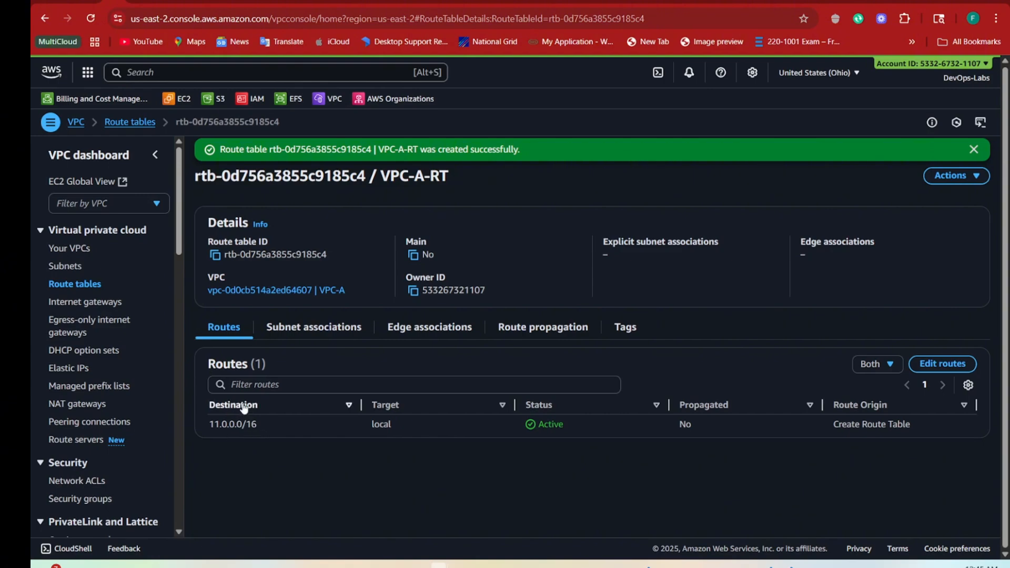
Associate Subnet-A with the VPC-A-RT route table and check its explicit subnet associations
click(313, 331)
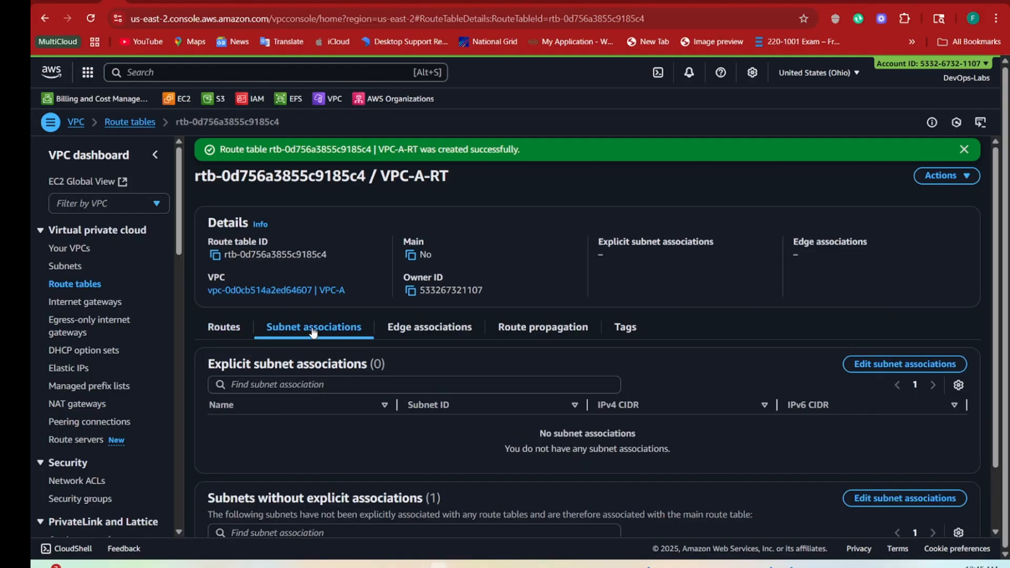
click(899, 365)
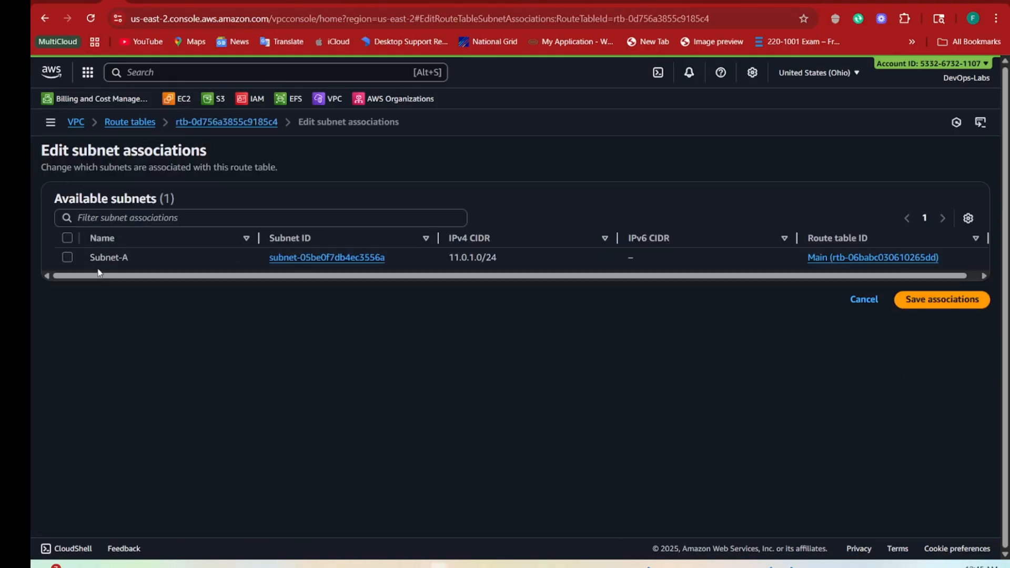
click(65, 259)
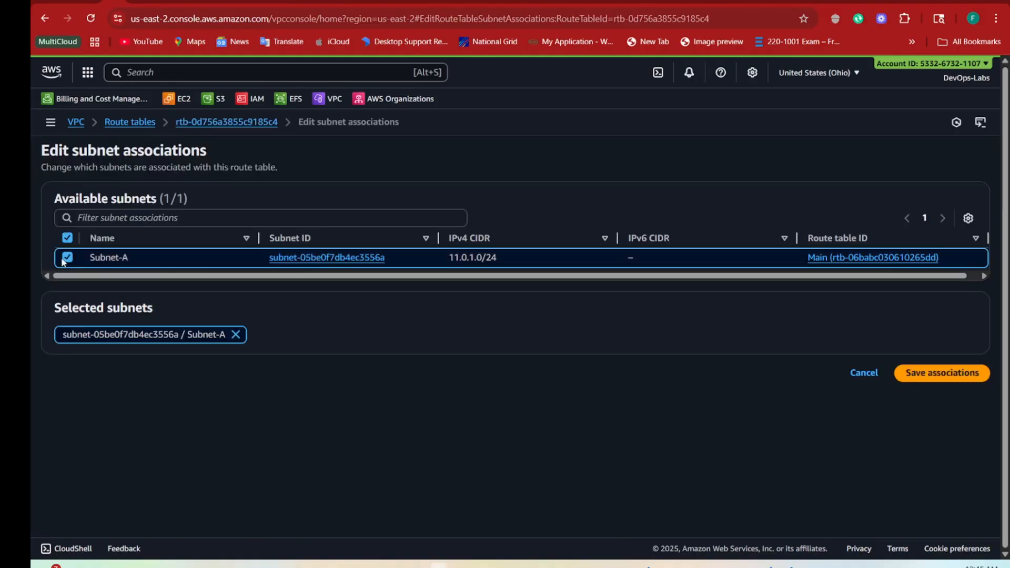
click(936, 376)
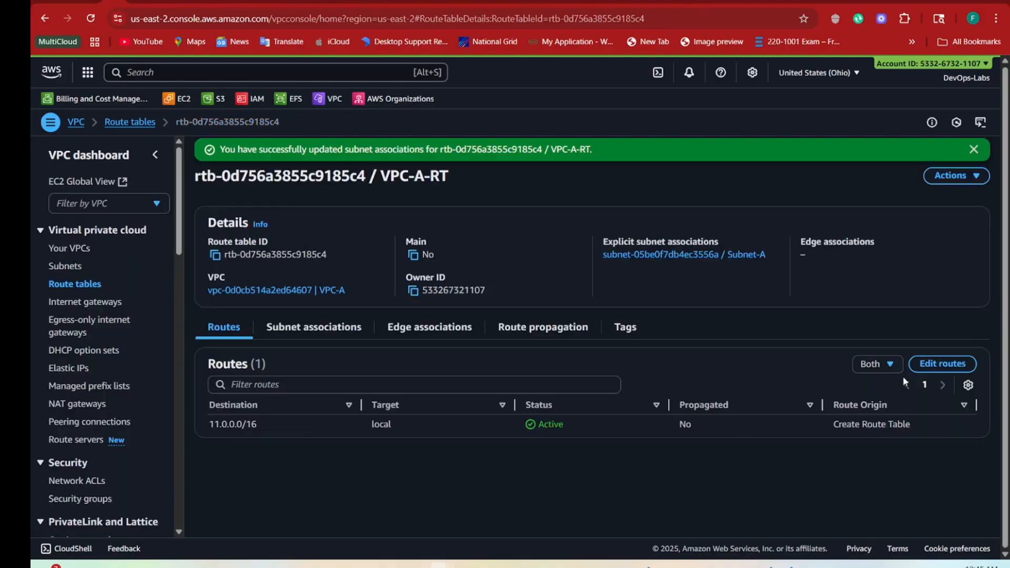
click(311, 332)
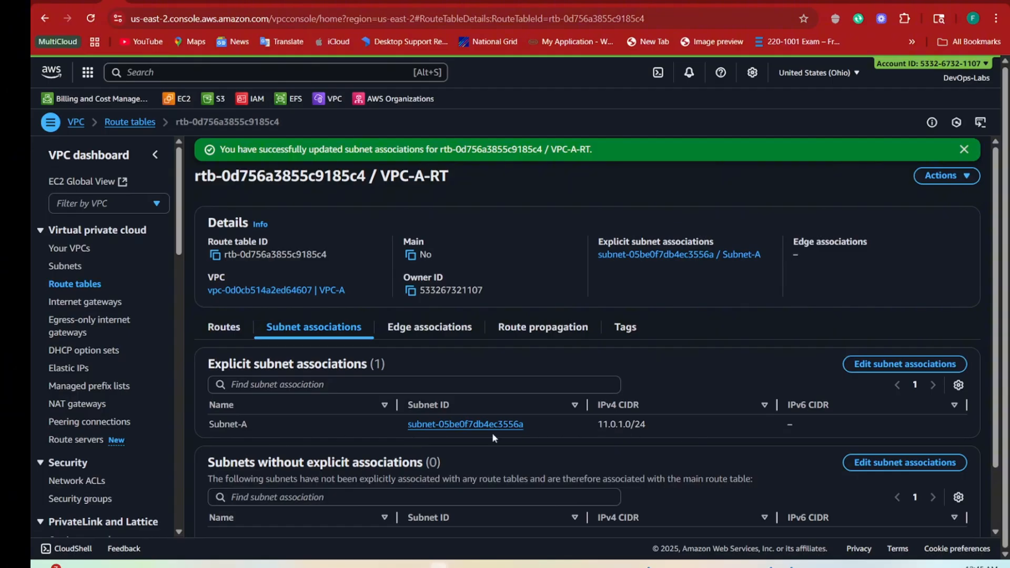
Add a route to VPC-A-RT with destination 0.0.0.0/0 and the igw-A internet gateway as target, and save it
click(224, 326)
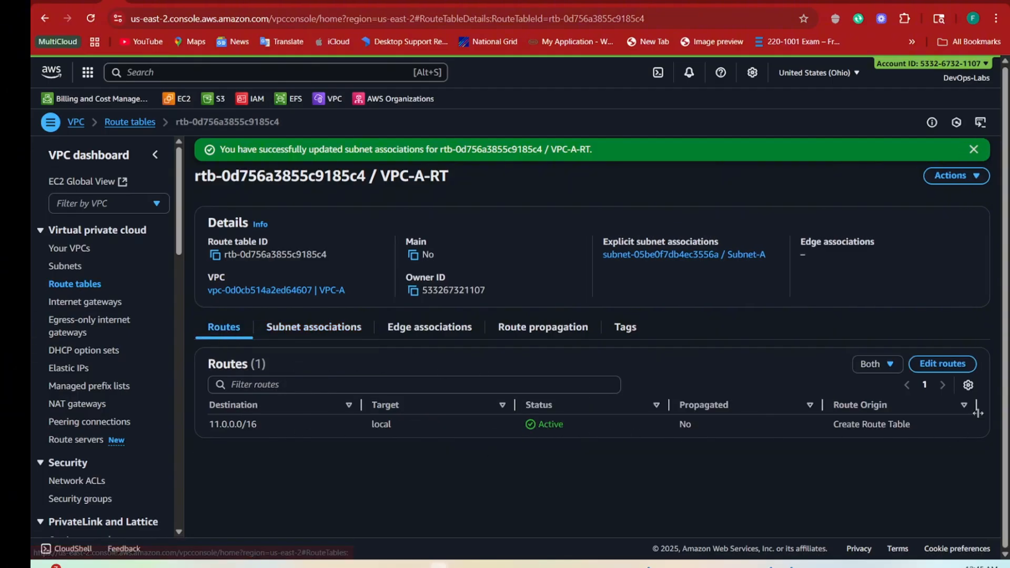
click(943, 364)
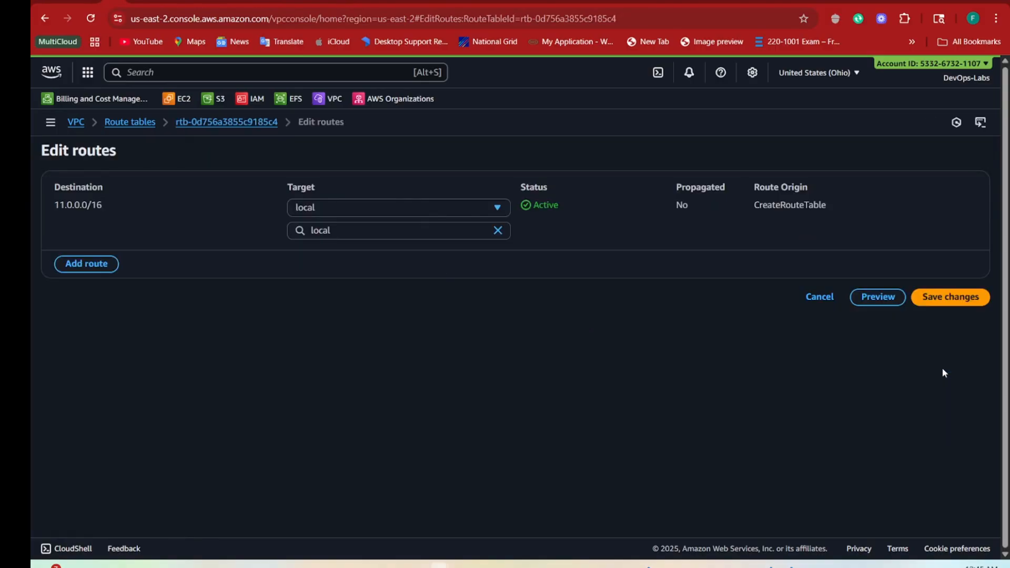
click(84, 265)
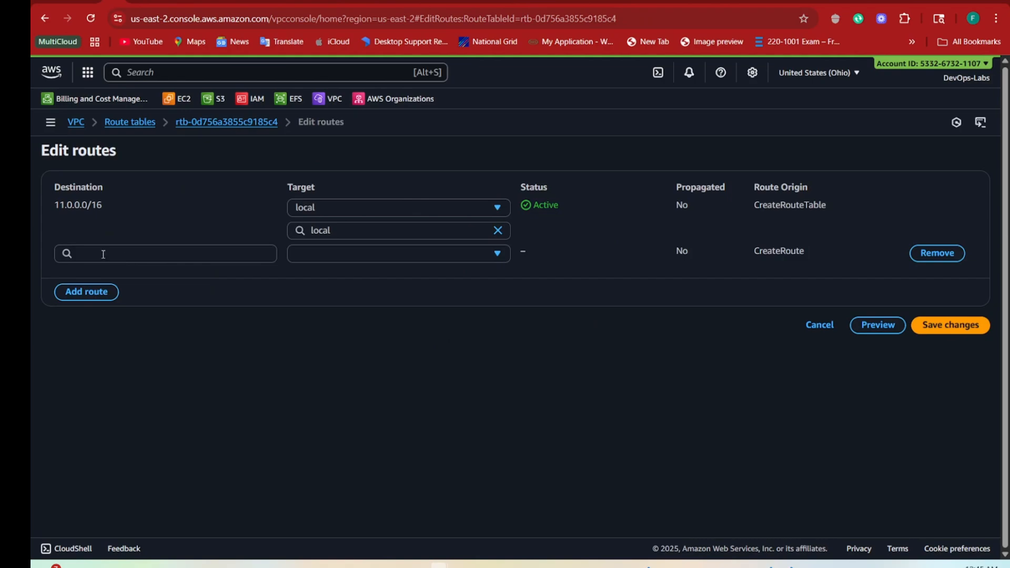
click(103, 254)
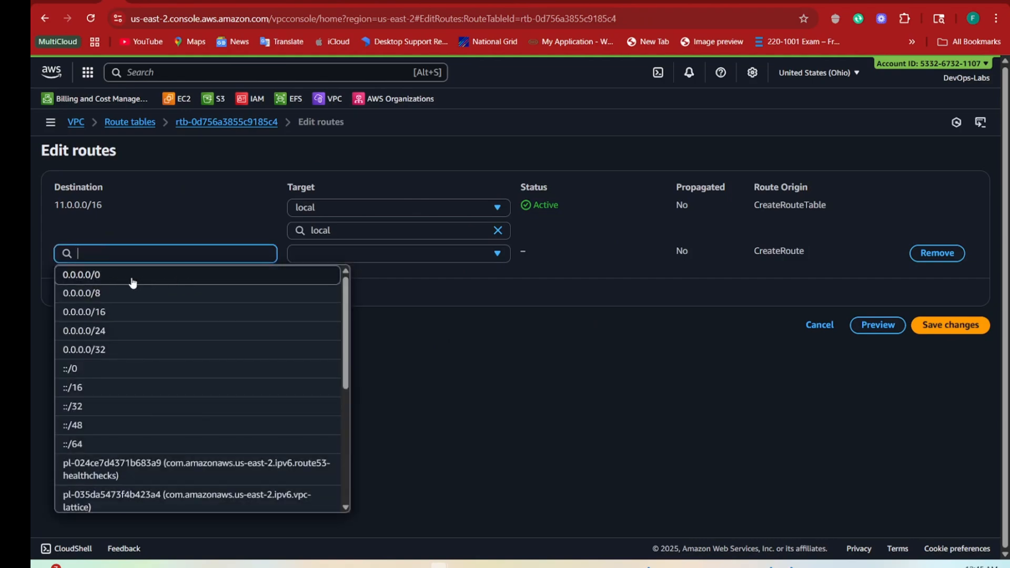
click(88, 274)
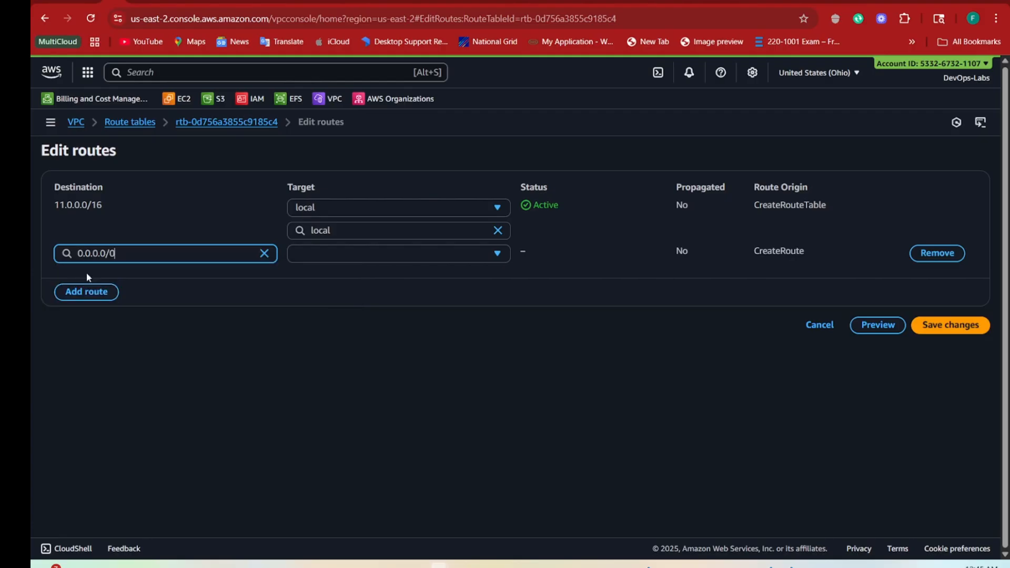
click(371, 258)
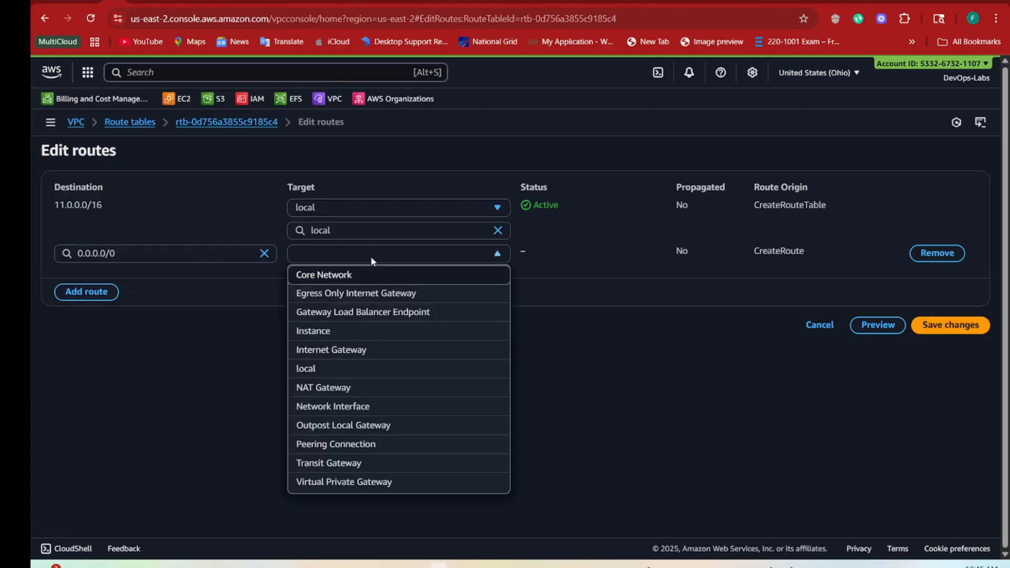
click(320, 350)
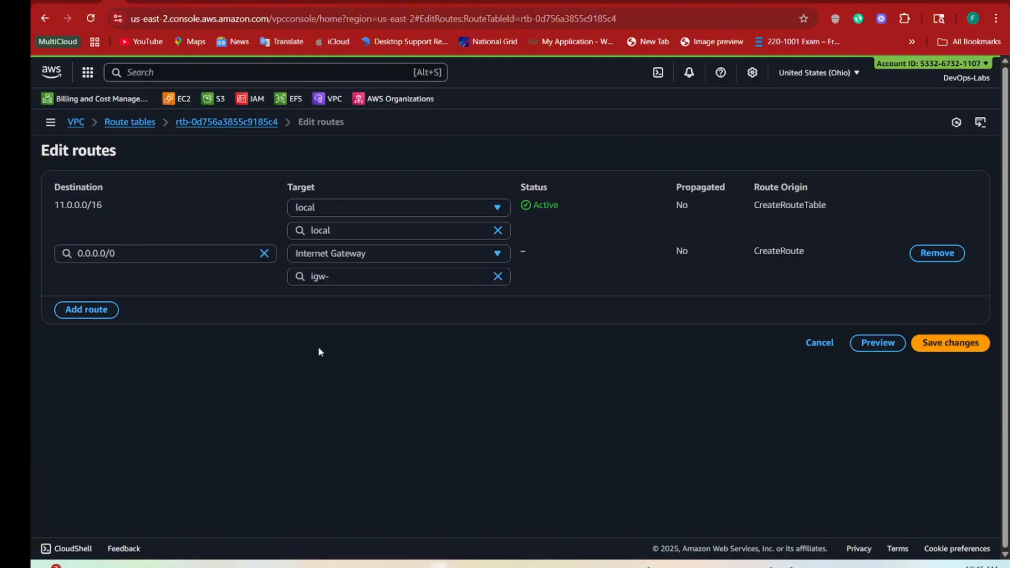
click(300, 277)
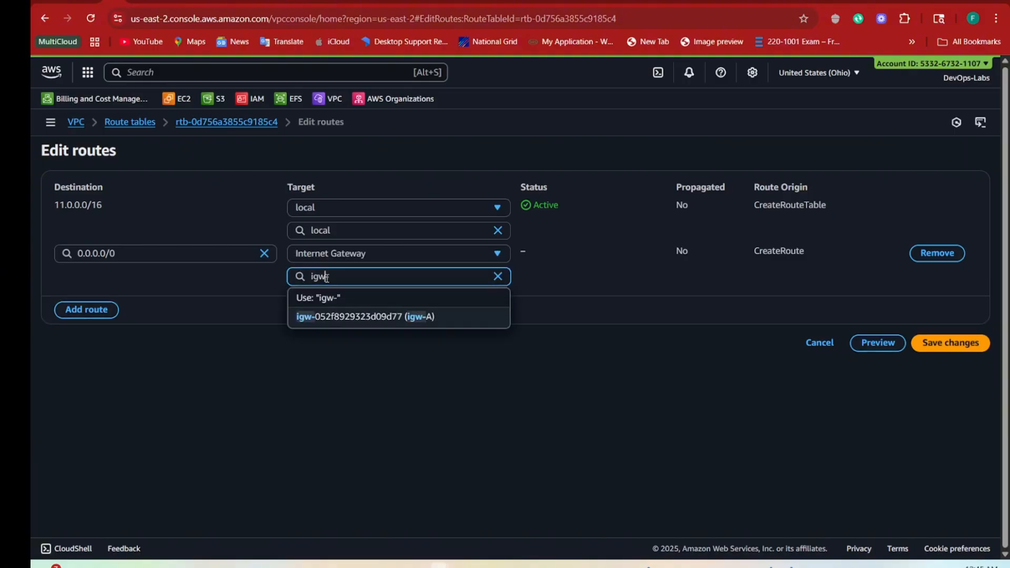
click(381, 318)
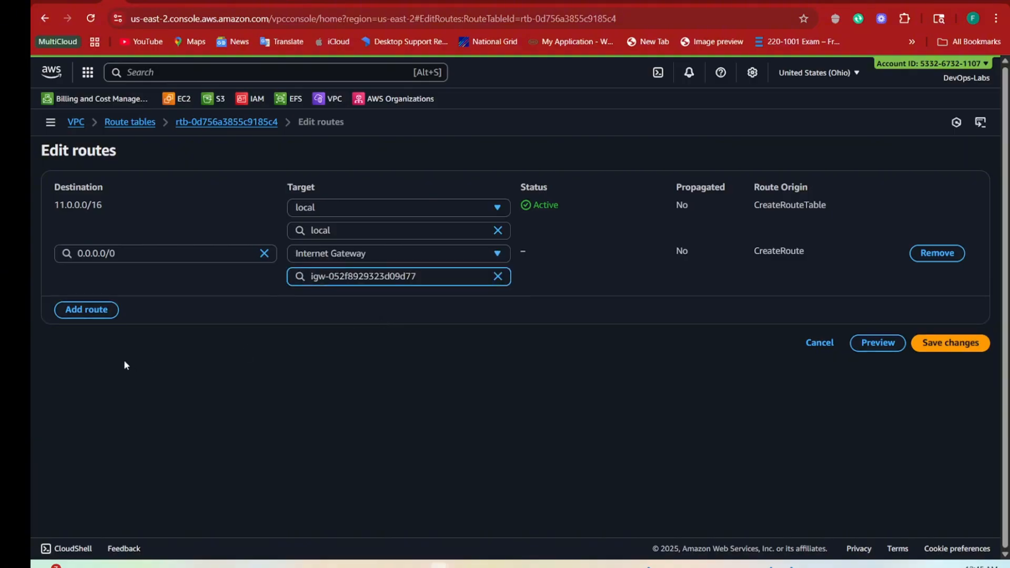
click(943, 345)
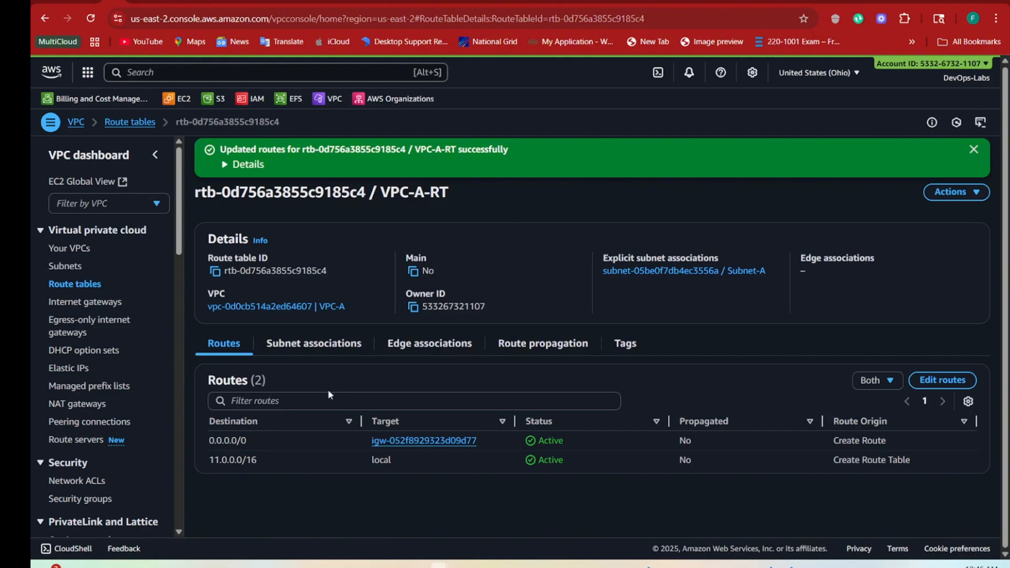
Start launching a new EC2 instance in the Ohio region and name it Server-A
click(187, 101)
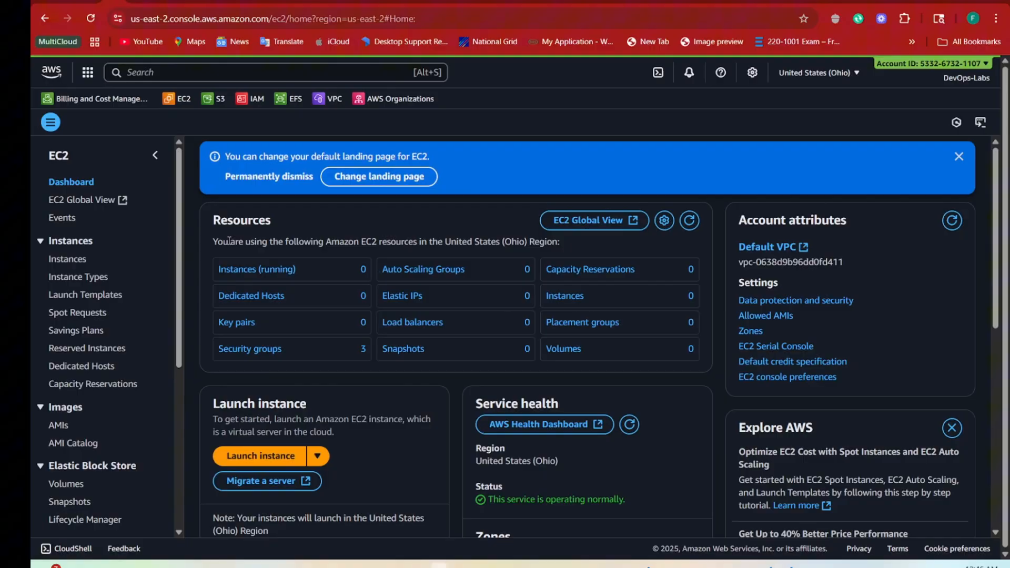
click(243, 270)
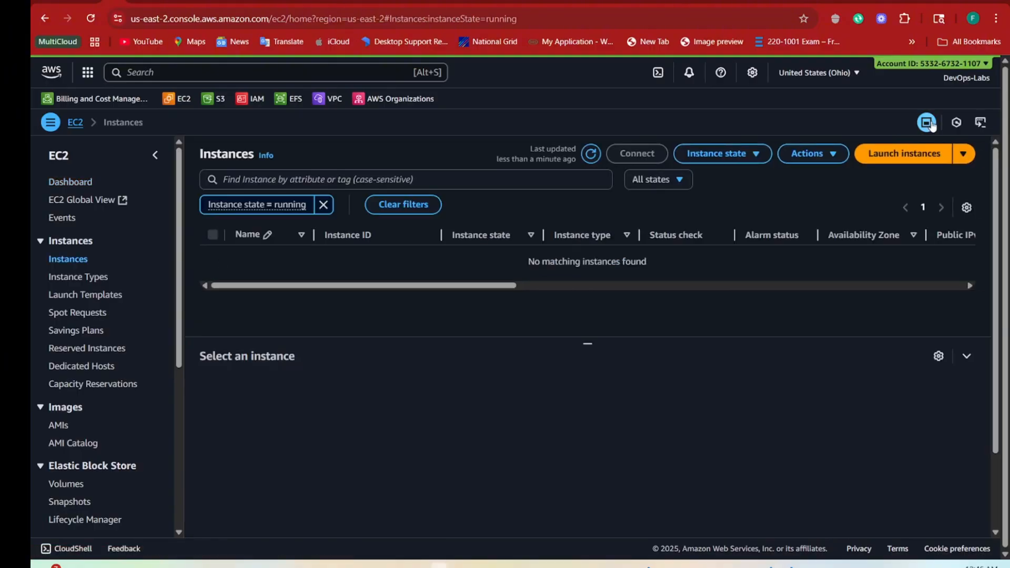
click(900, 154)
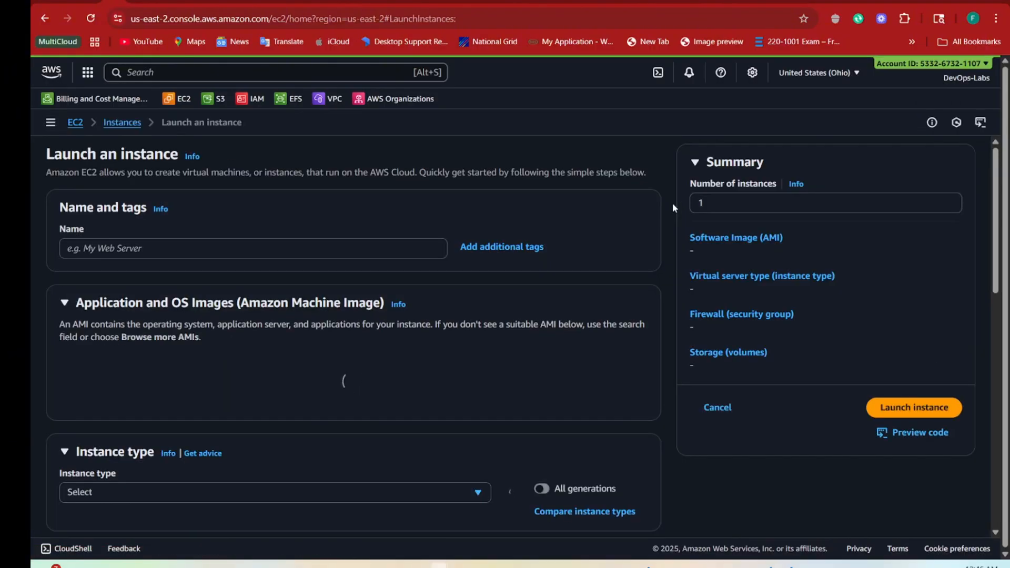
click(151, 250)
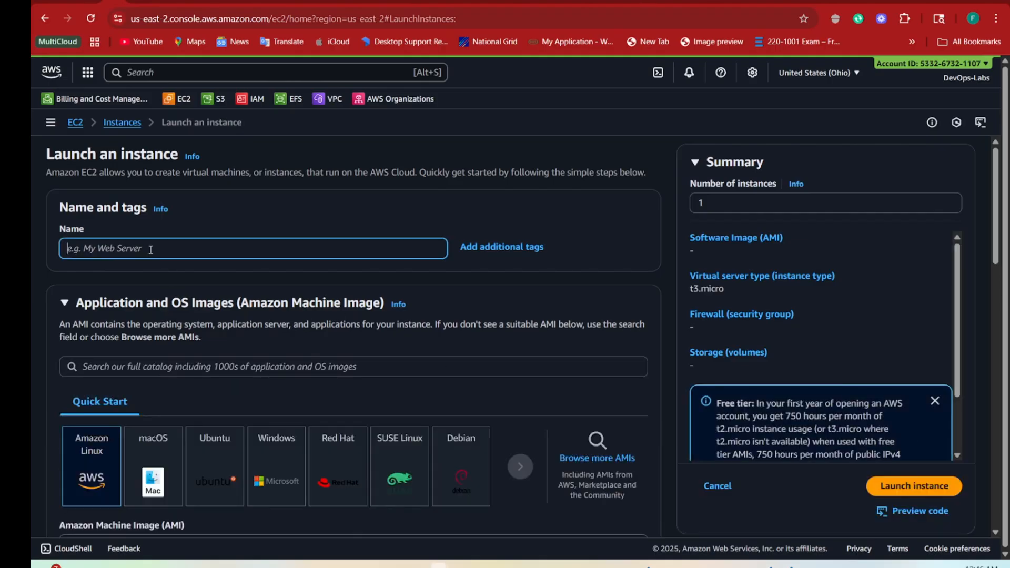
text(Server-A)
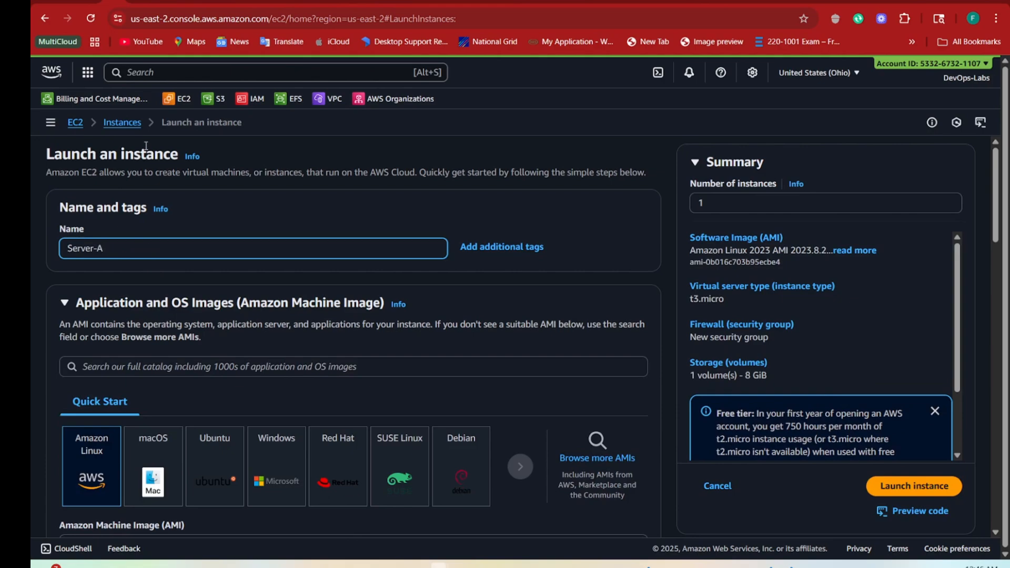
Choose the Ubuntu Server 24.04 LTS machine image for the instance
scroll(289, 281, down, 4)
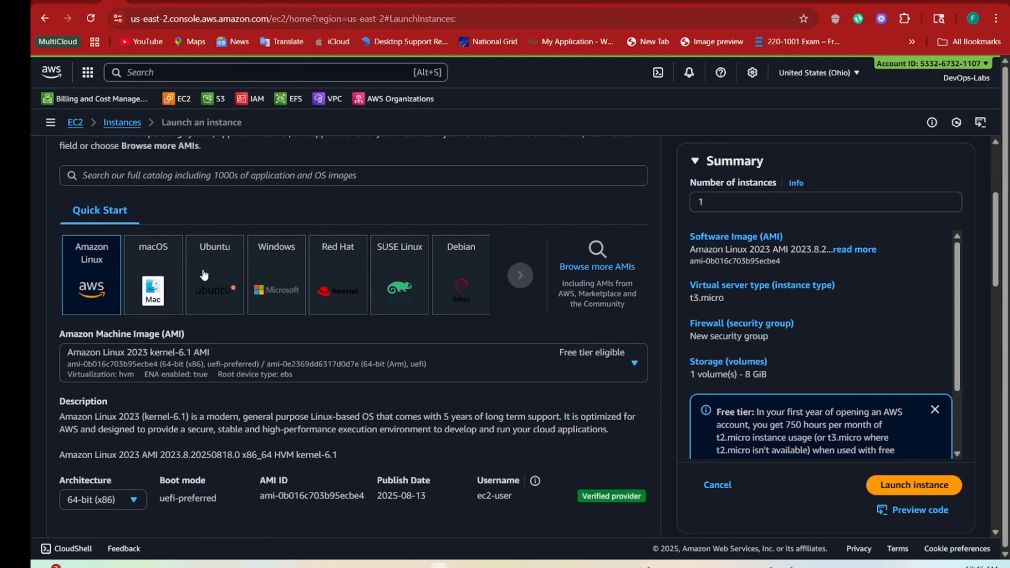
click(205, 275)
scroll(291, 378, down, 3)
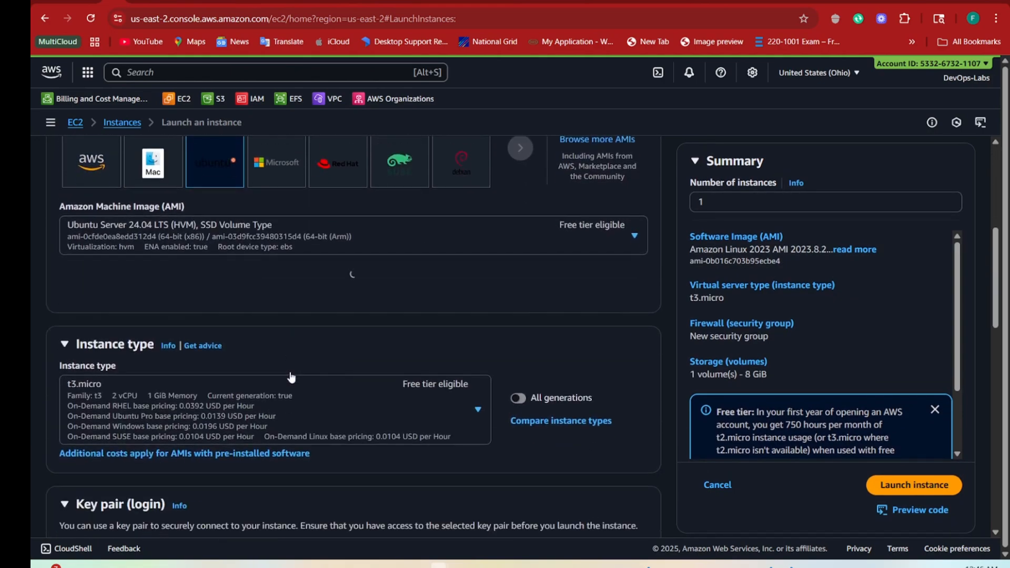
scroll(265, 339, down, 3)
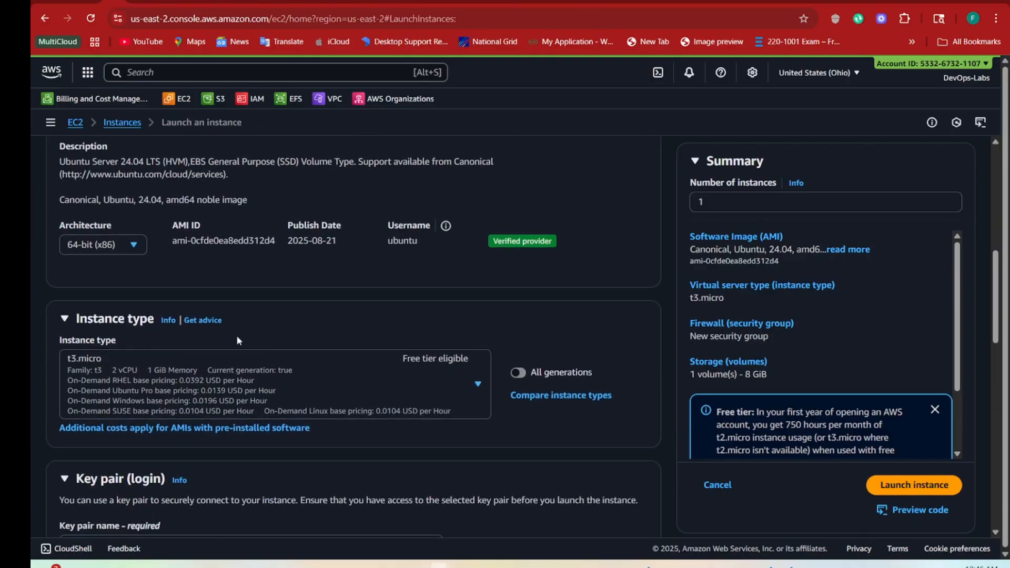
Create an RSA key pair named KeyPair-A in .pem format for logging in to the instance
scroll(139, 268, down, 3)
scroll(251, 284, down, 3)
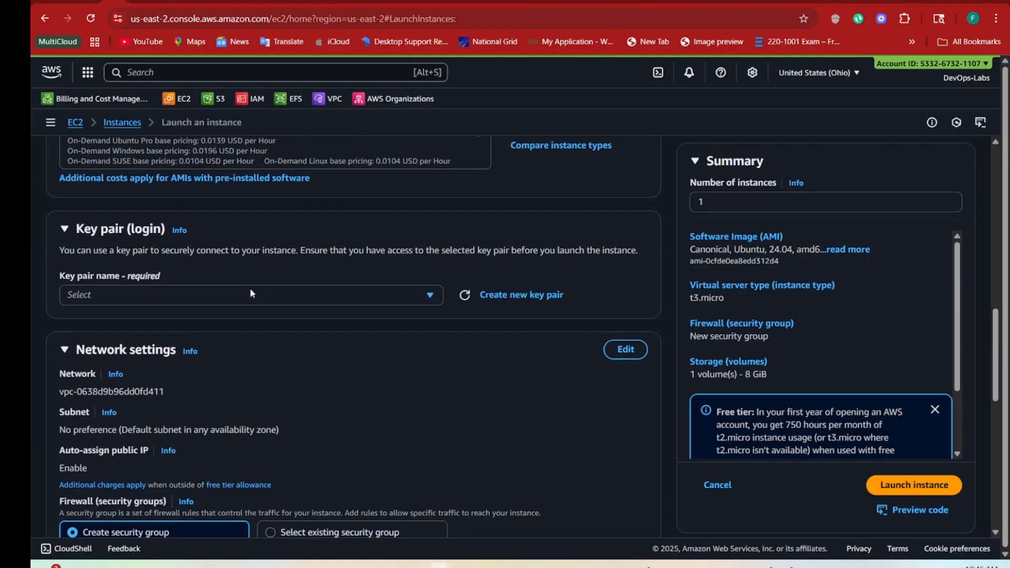
click(164, 292)
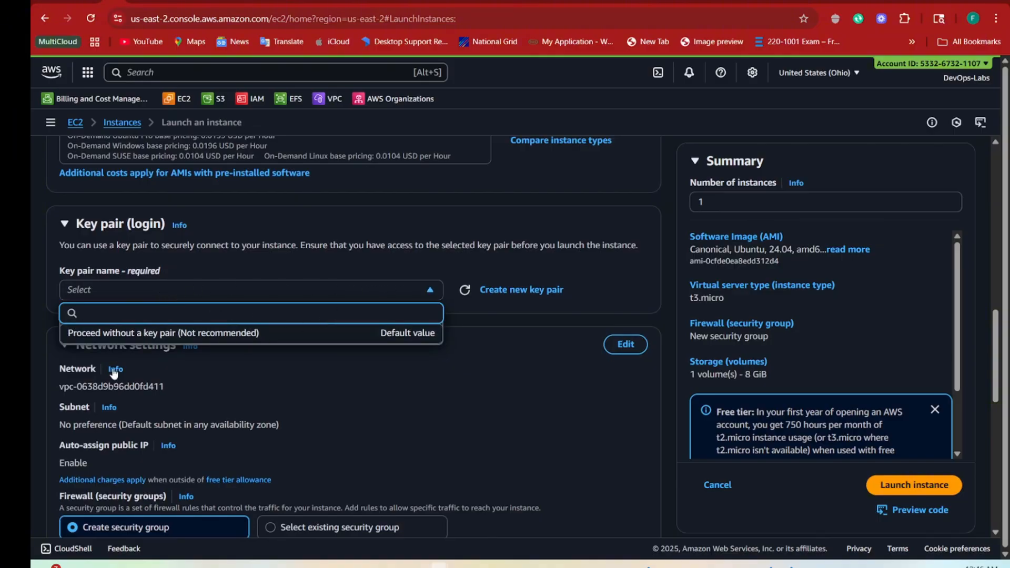
click(327, 363)
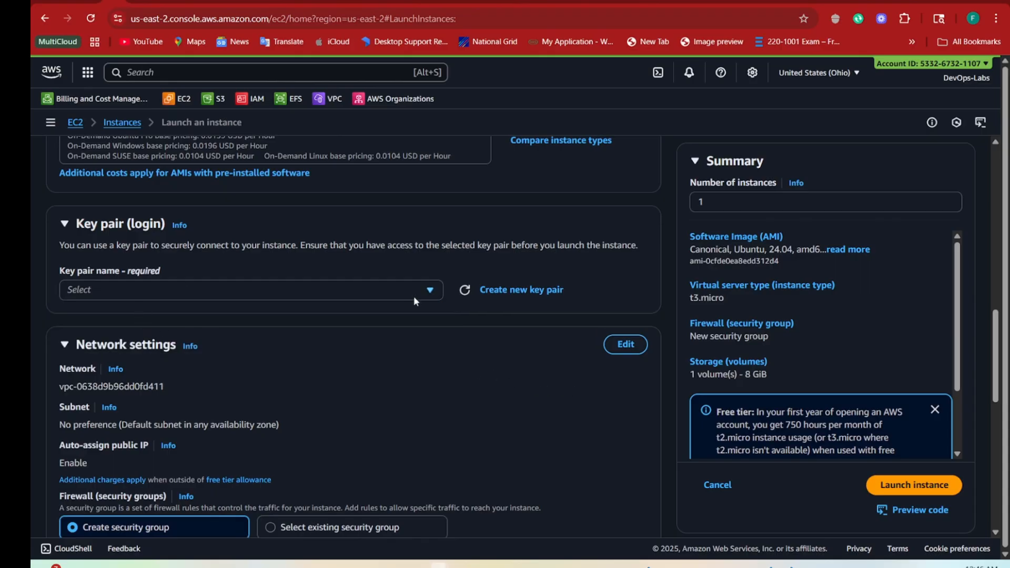
click(513, 290)
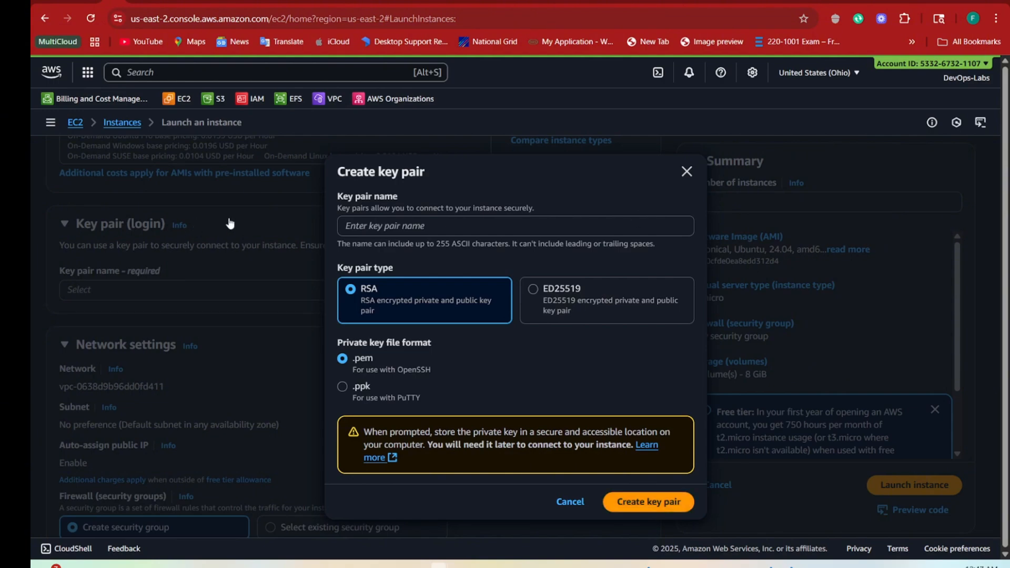
click(404, 227)
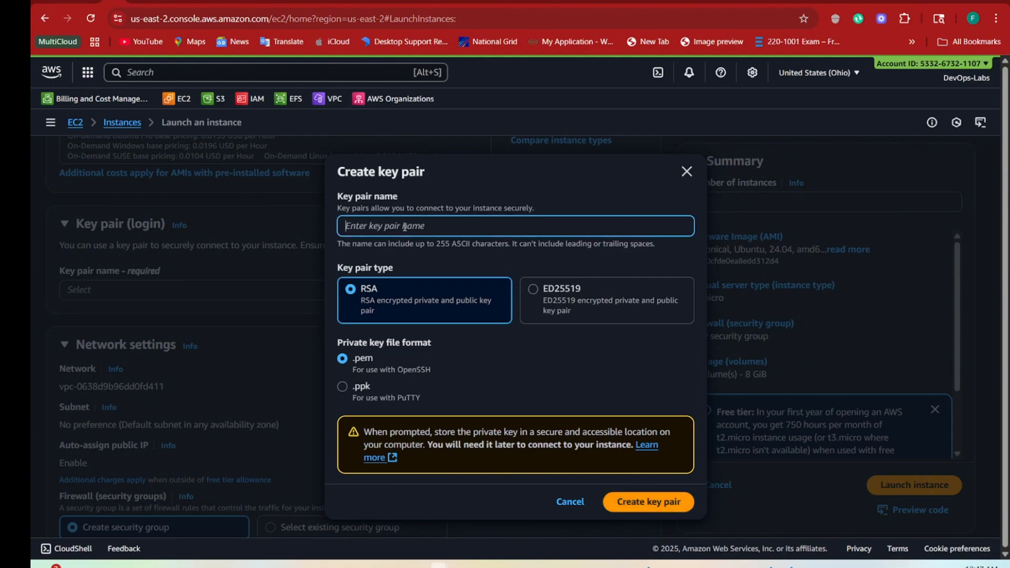
text(KeyPar)
key(BackSpace)
text(ir-A)
click(637, 504)
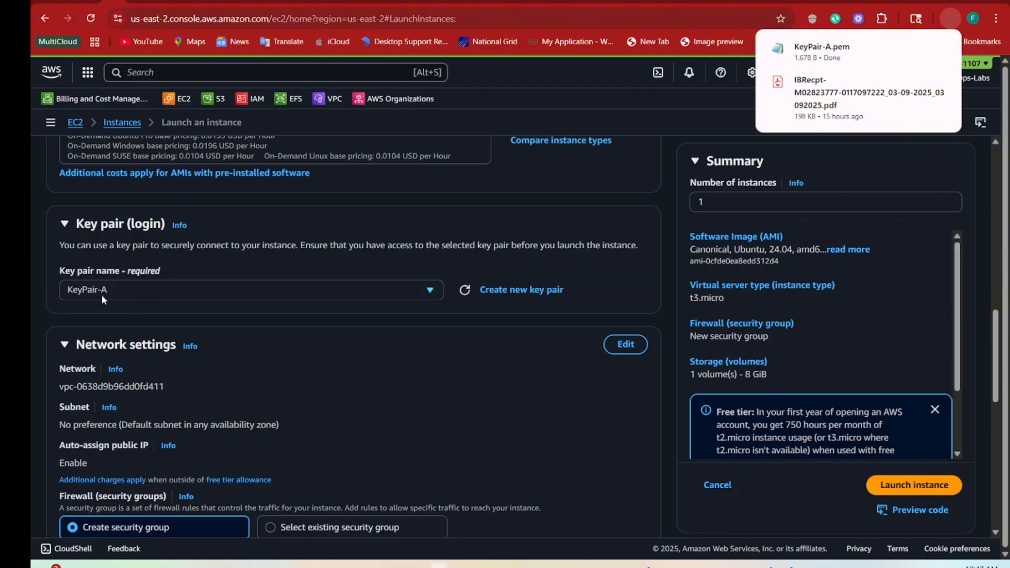
Edit the instance's network settings to place it in VPC-A and Subnet-A
scroll(210, 295, down, 2)
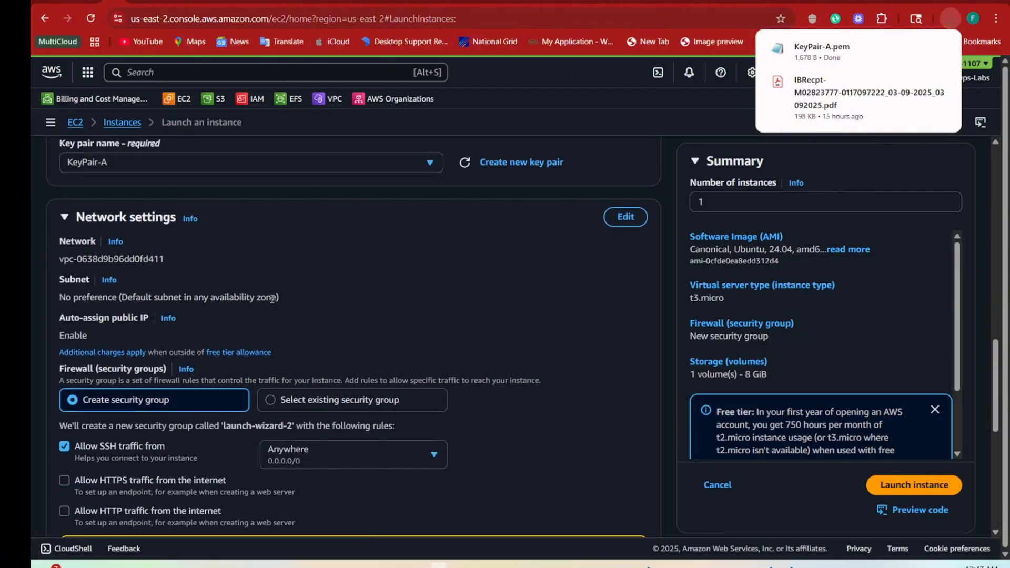
click(626, 221)
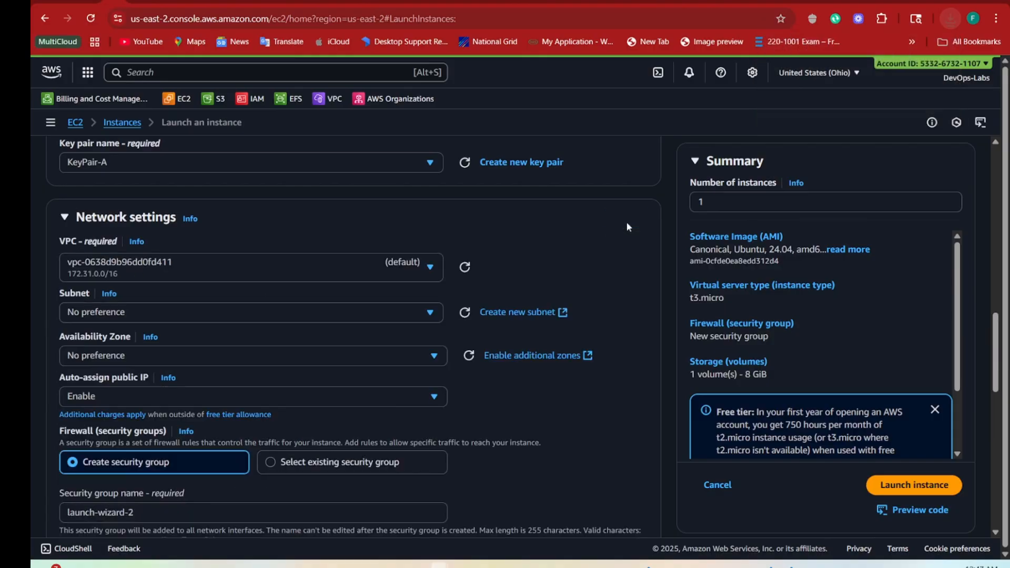
click(161, 267)
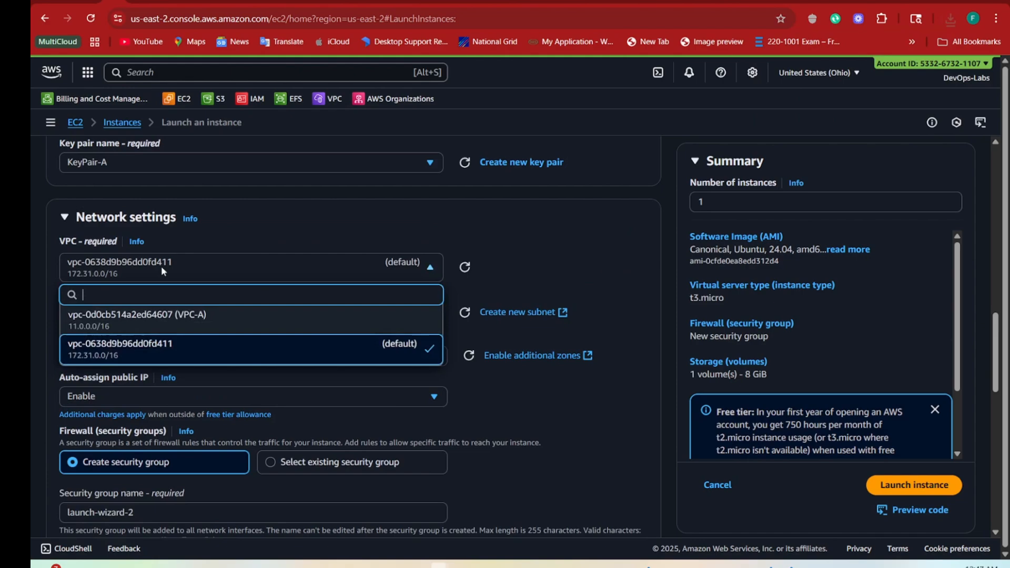
click(168, 320)
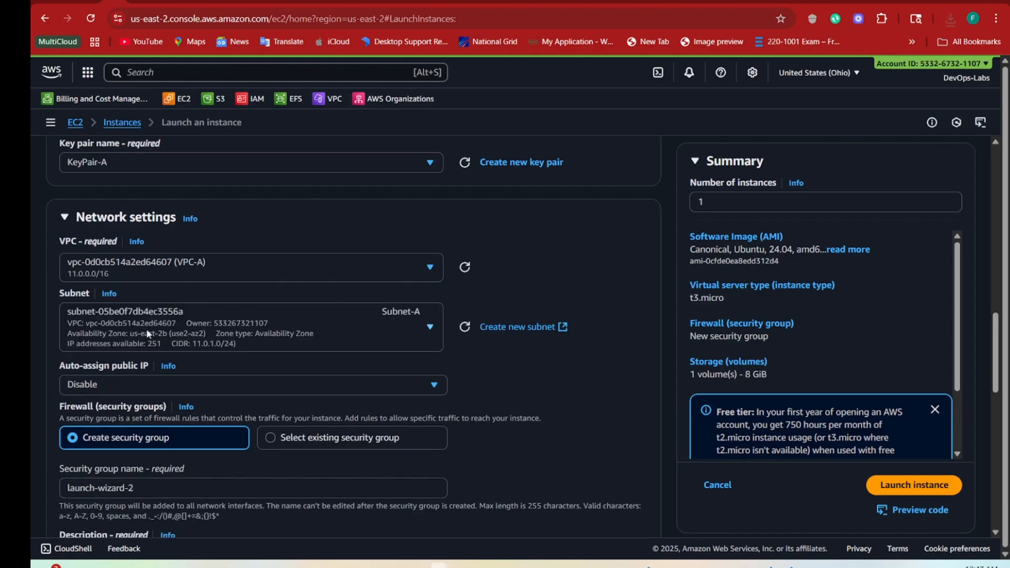
click(239, 324)
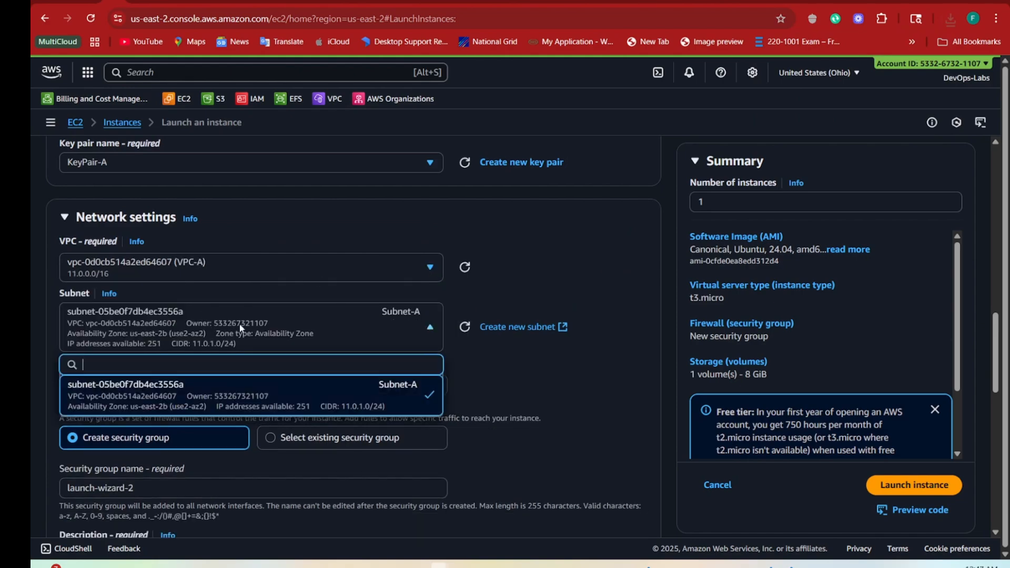
click(216, 400)
Enable auto-assignment of a public IP for the instance
scroll(286, 312, down, 1)
scroll(287, 317, down, 1)
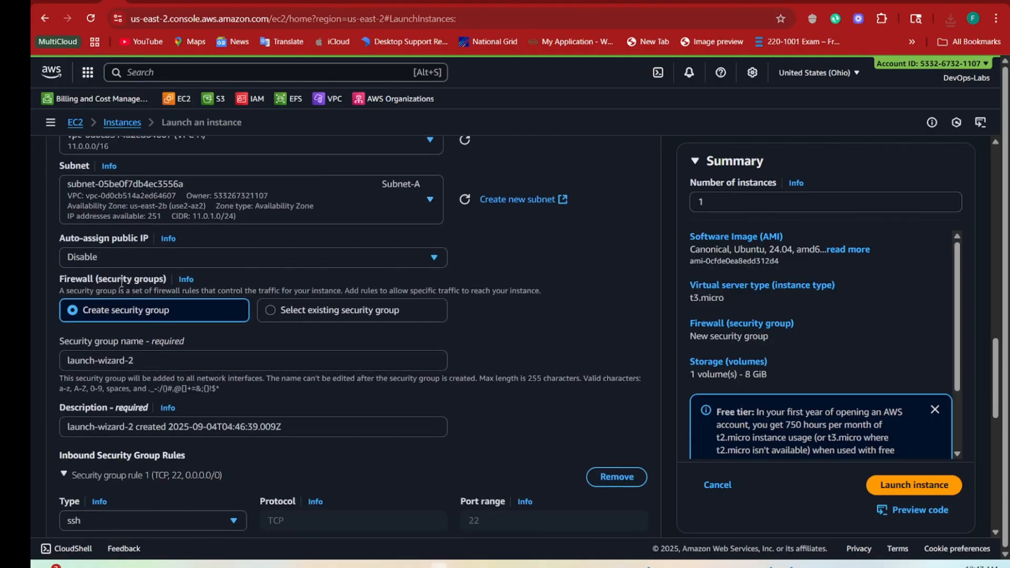
click(108, 256)
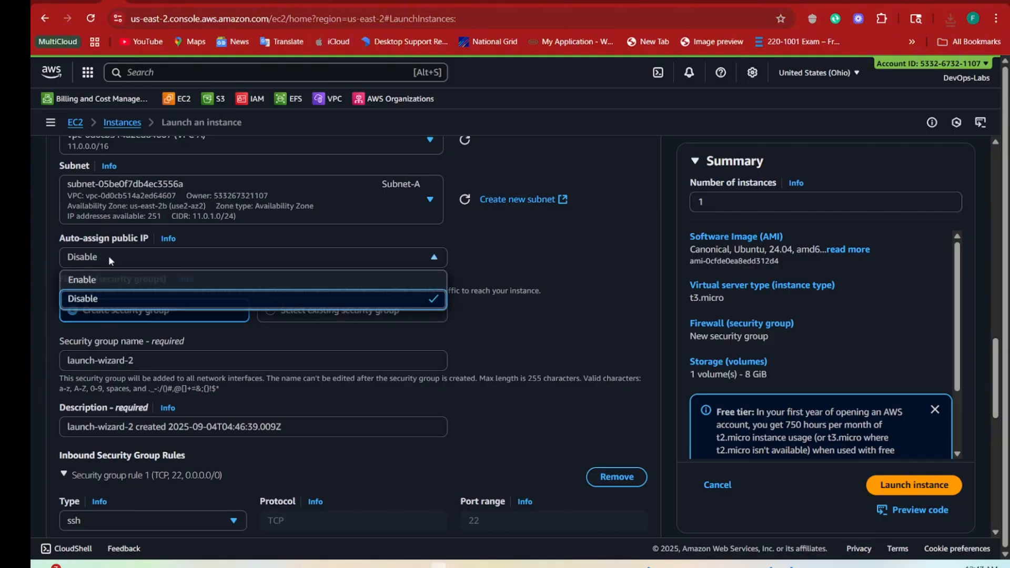
click(97, 281)
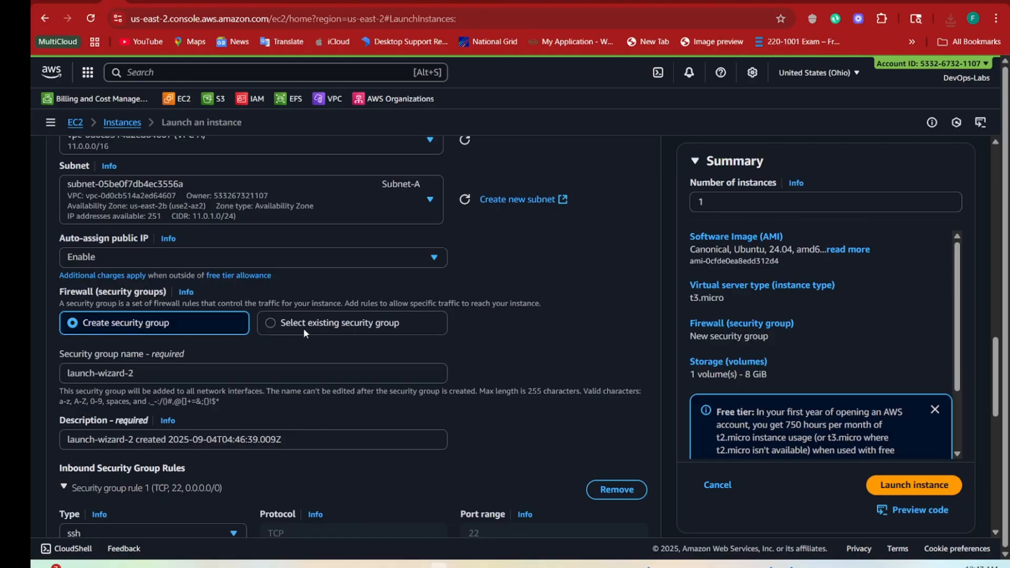
Name the instance's new security group VPC-A-SG
scroll(260, 305, down, 2)
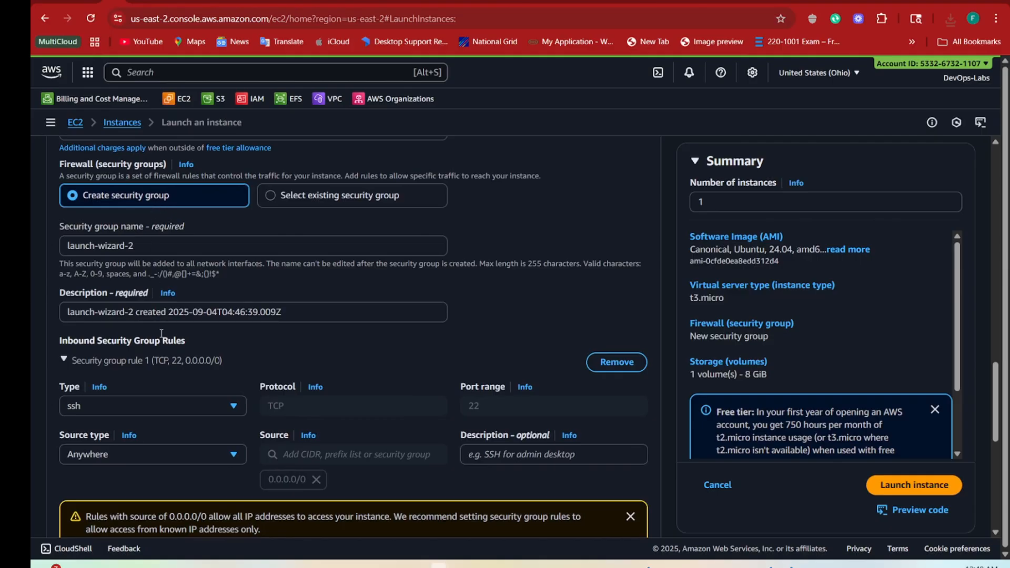
scroll(204, 343, down, 1)
scroll(204, 343, up, 1)
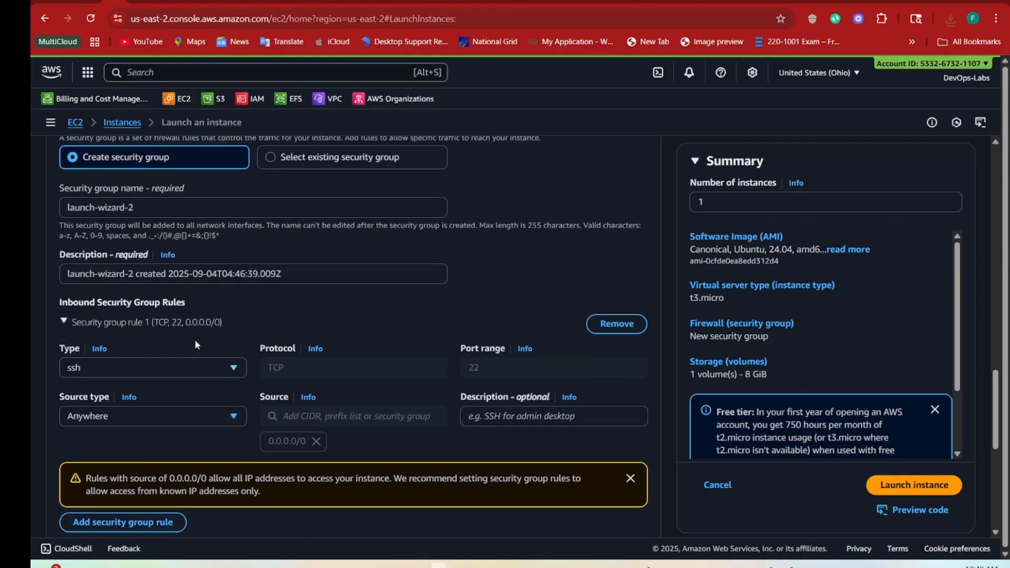
drag(167, 246, 54, 251)
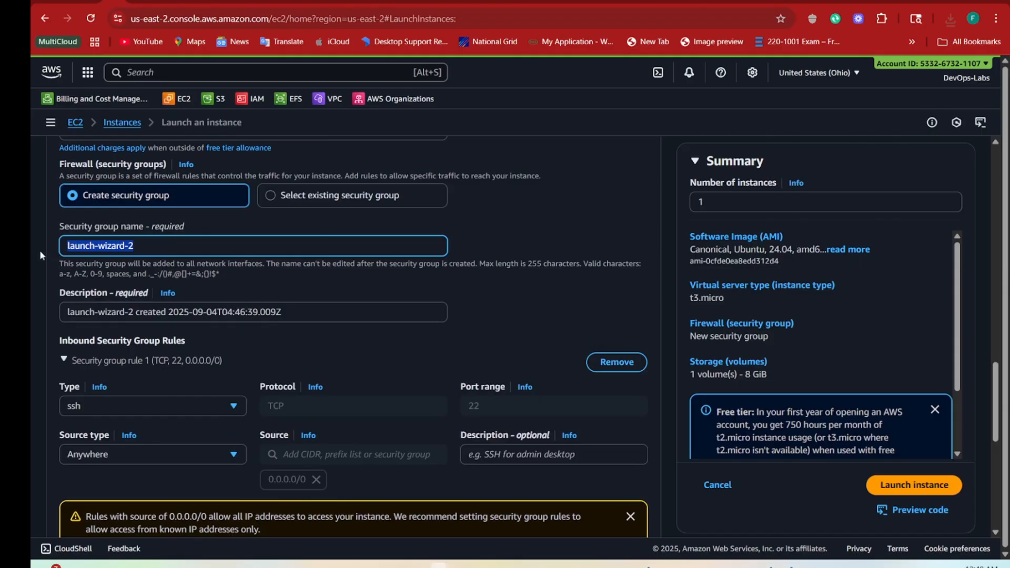
text(VP)
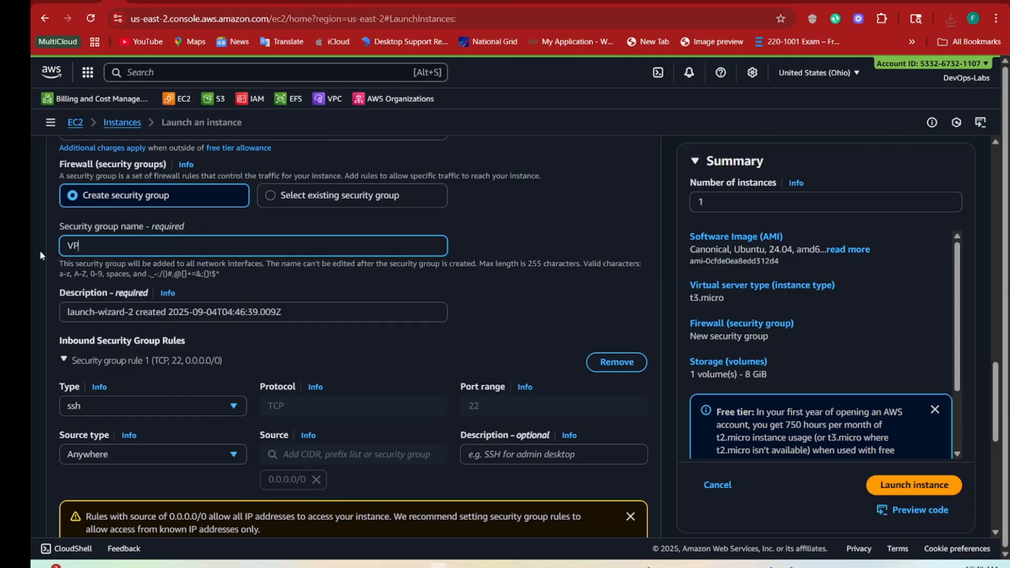
text(C-A-SG)
Add a second inbound security group rule allowing HTTP traffic from Anywhere
scroll(273, 355, down, 2)
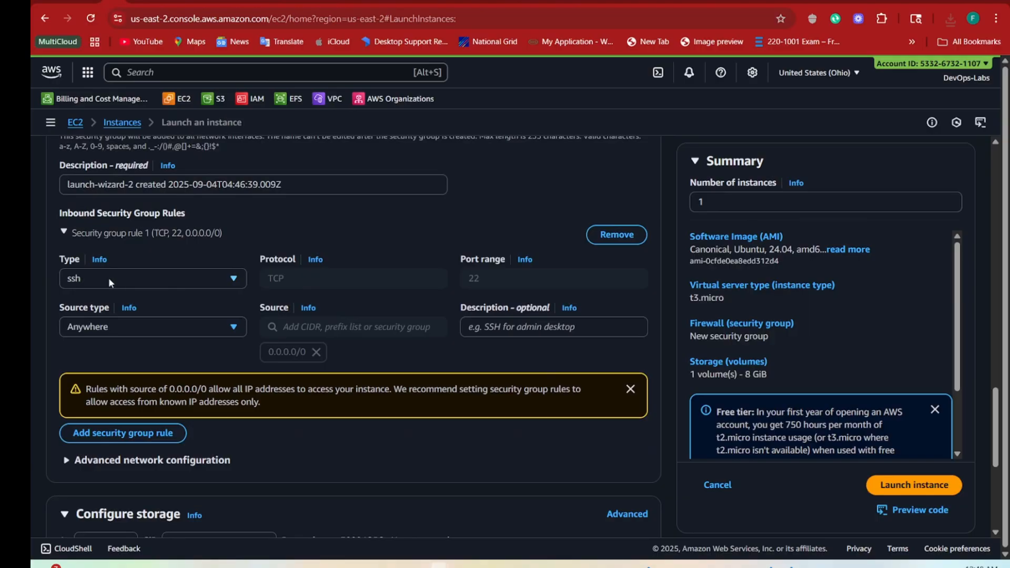
click(113, 436)
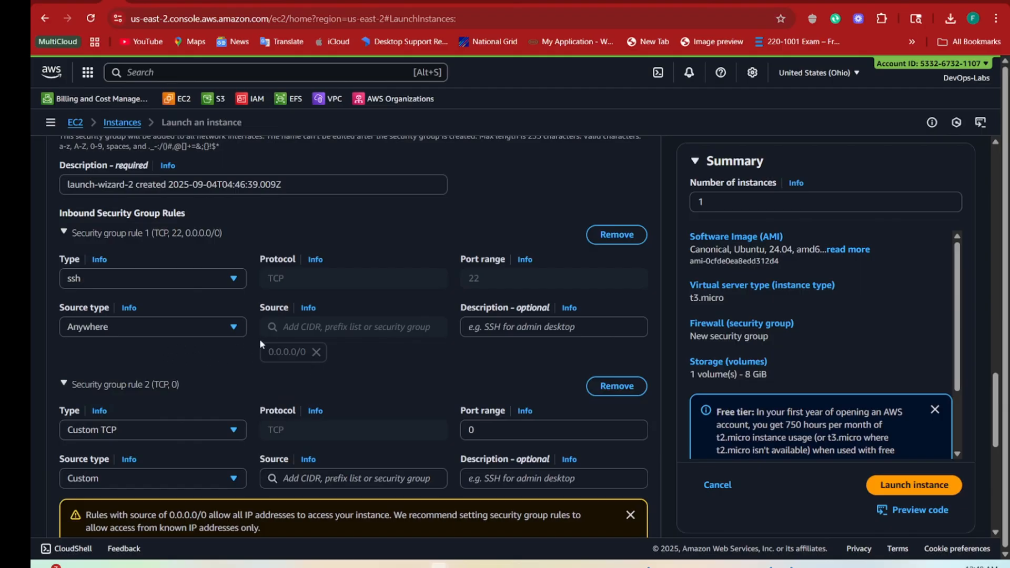
scroll(273, 340, down, 3)
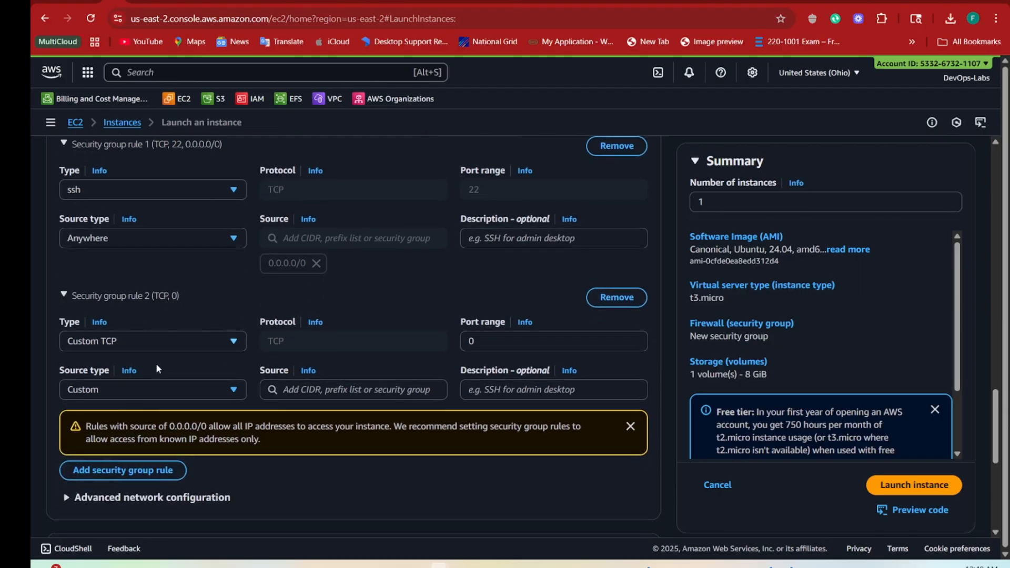
click(129, 304)
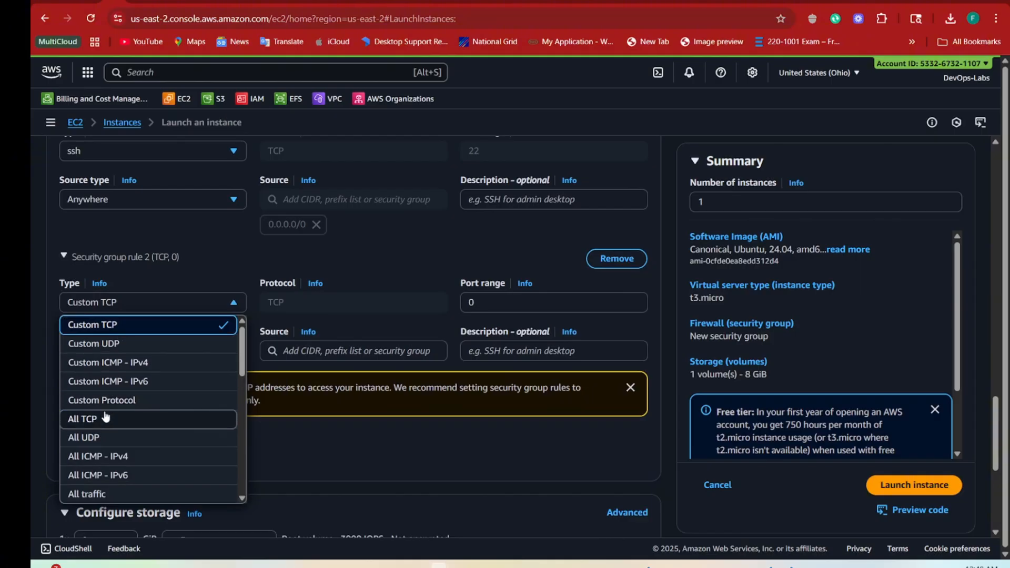
scroll(106, 417, down, 3)
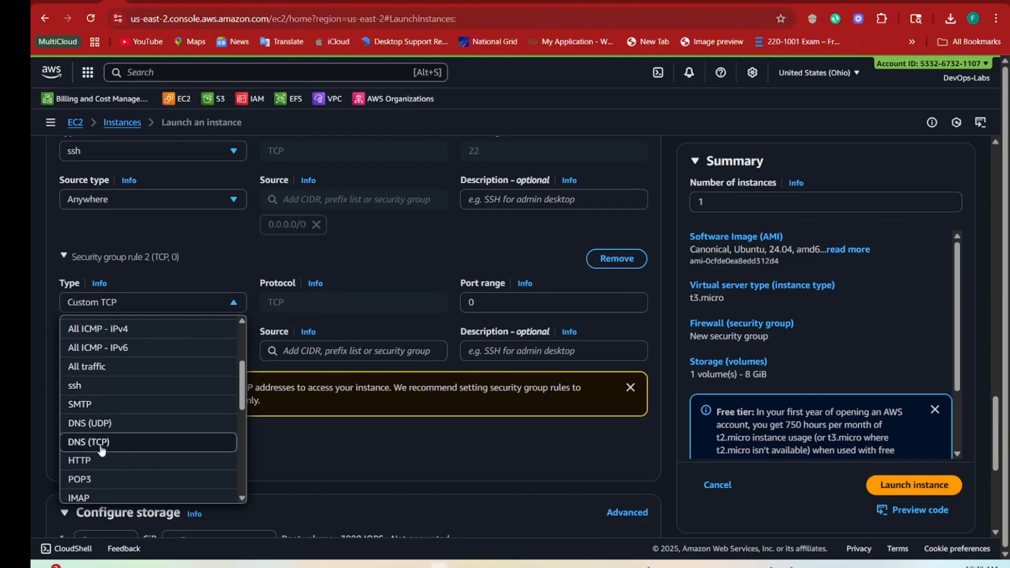
click(92, 462)
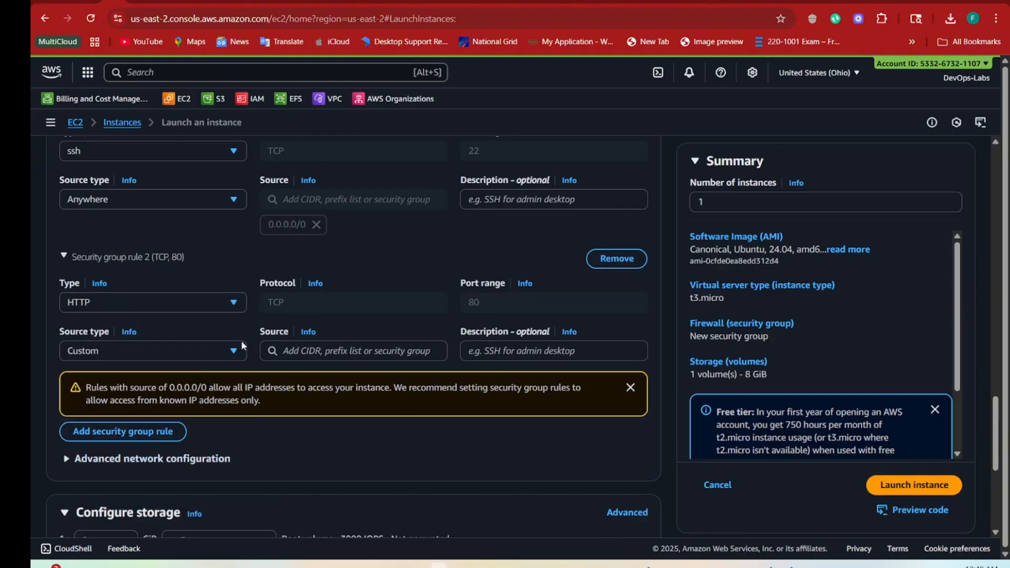
click(117, 351)
click(94, 372)
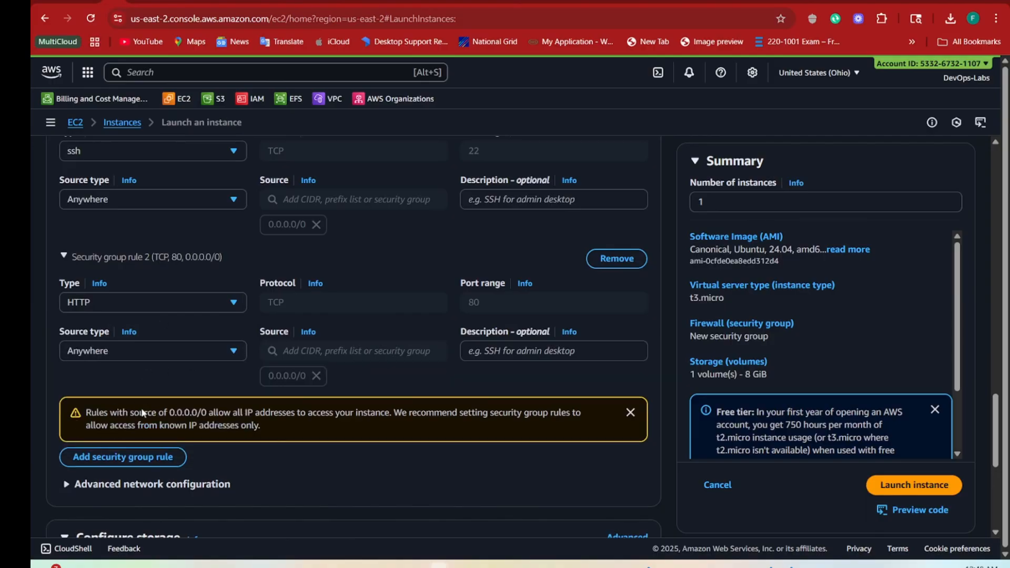
Add a third inbound security group rule allowing Custom ICMP - IPv4 traffic from Anywhere
click(103, 462)
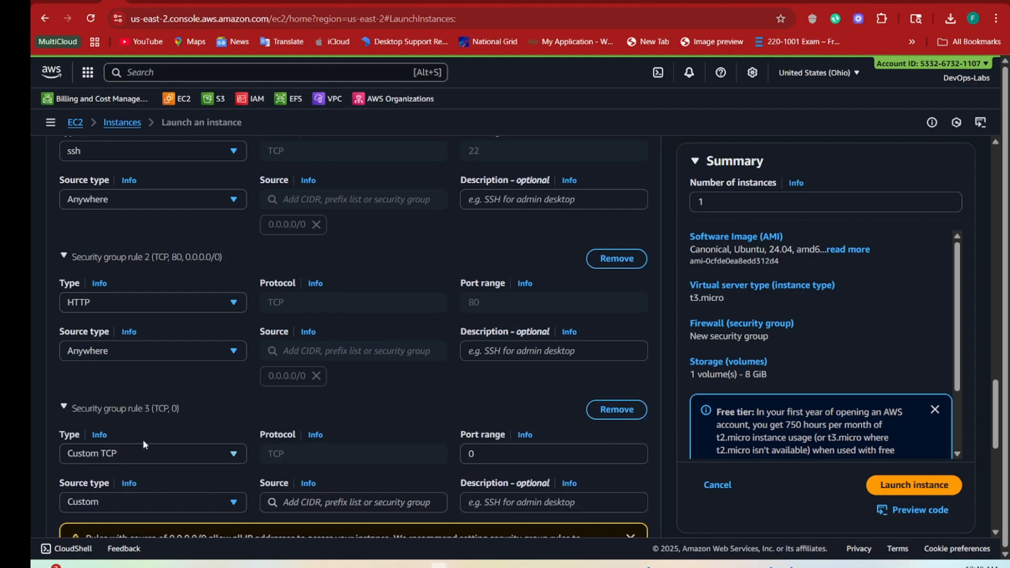
scroll(137, 418, down, 4)
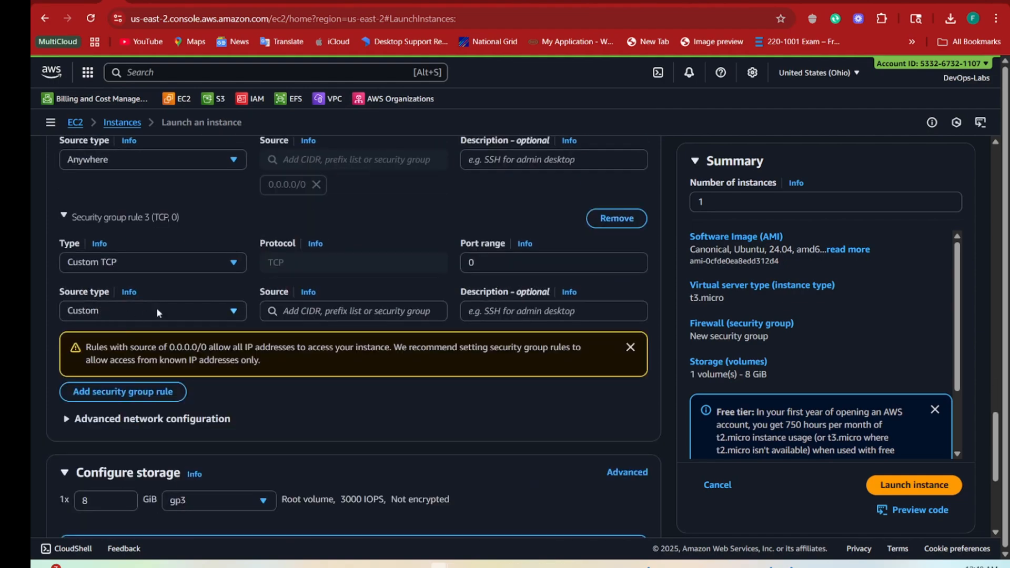
click(113, 265)
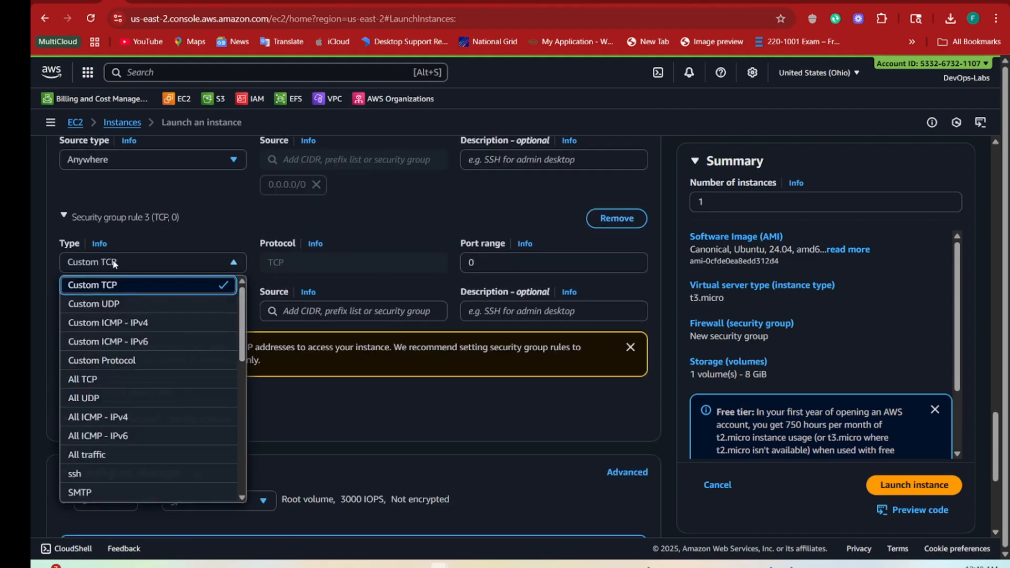
click(97, 327)
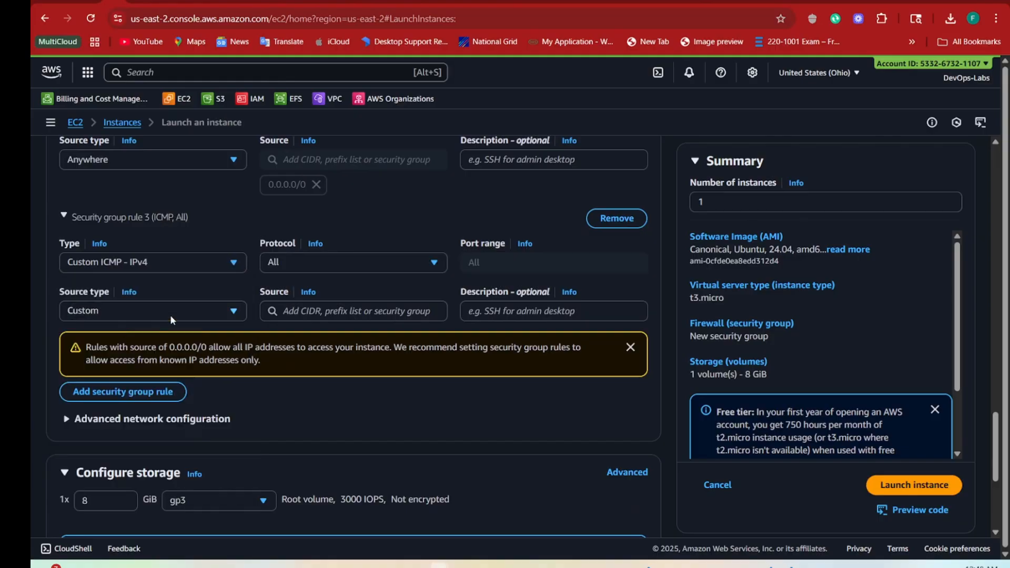
click(108, 308)
click(103, 334)
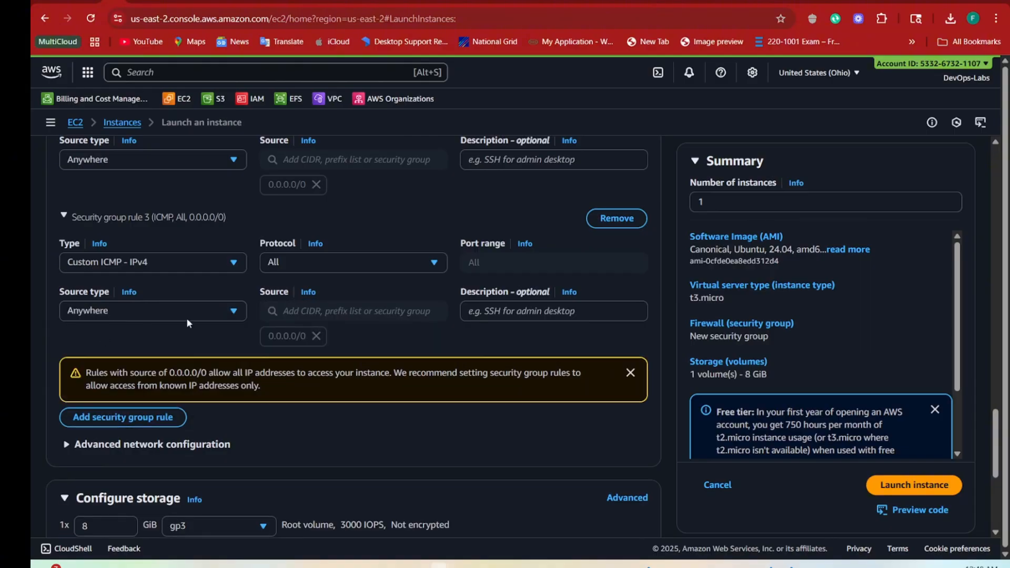
Review the SSH, HTTP and ICMP inbound rules and the instance's storage configuration
scroll(391, 356, up, 3)
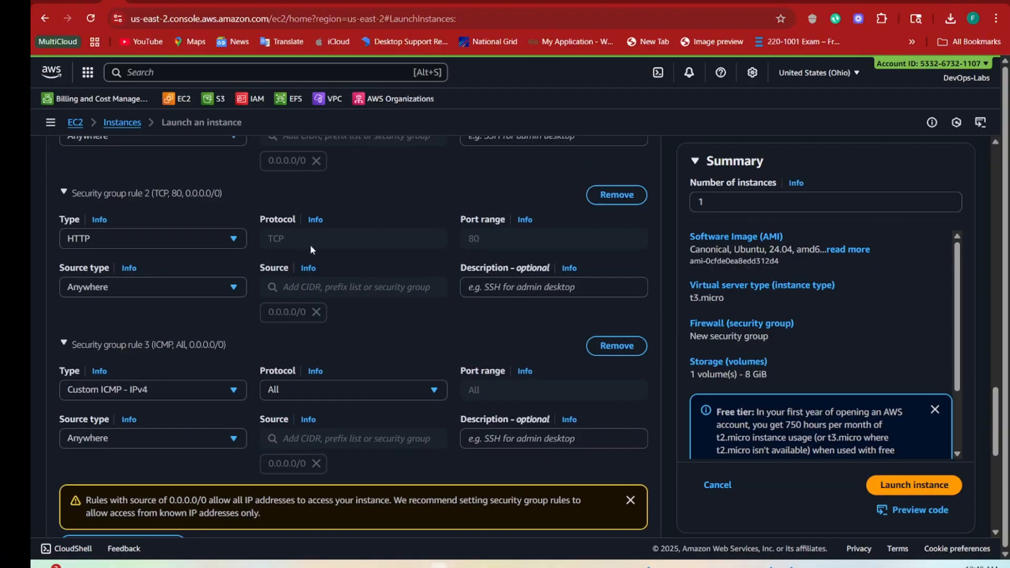
scroll(156, 273, up, 1)
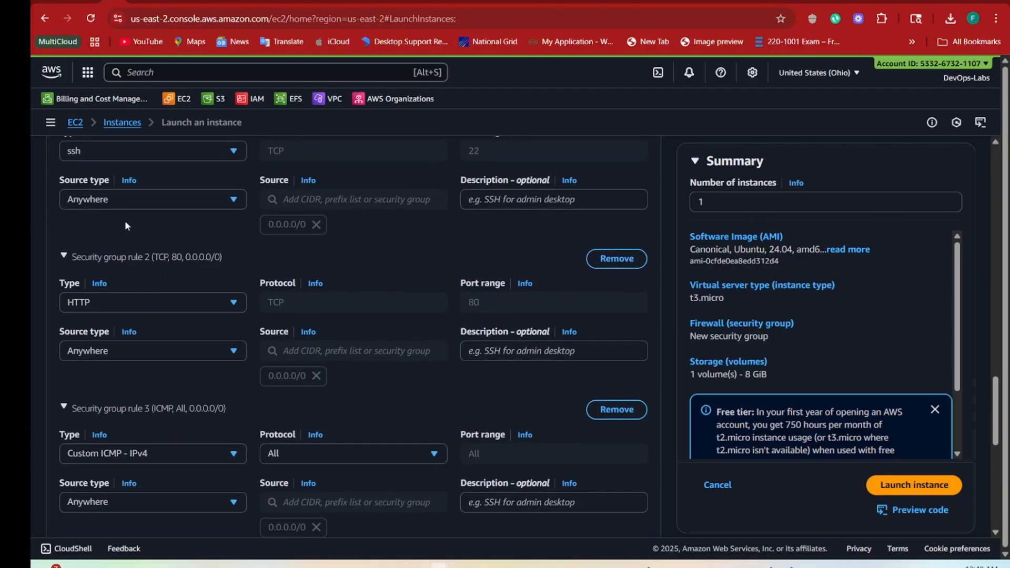
scroll(111, 229, up, 1)
scroll(118, 300, down, 2)
scroll(128, 327, down, 2)
scroll(156, 343, down, 2)
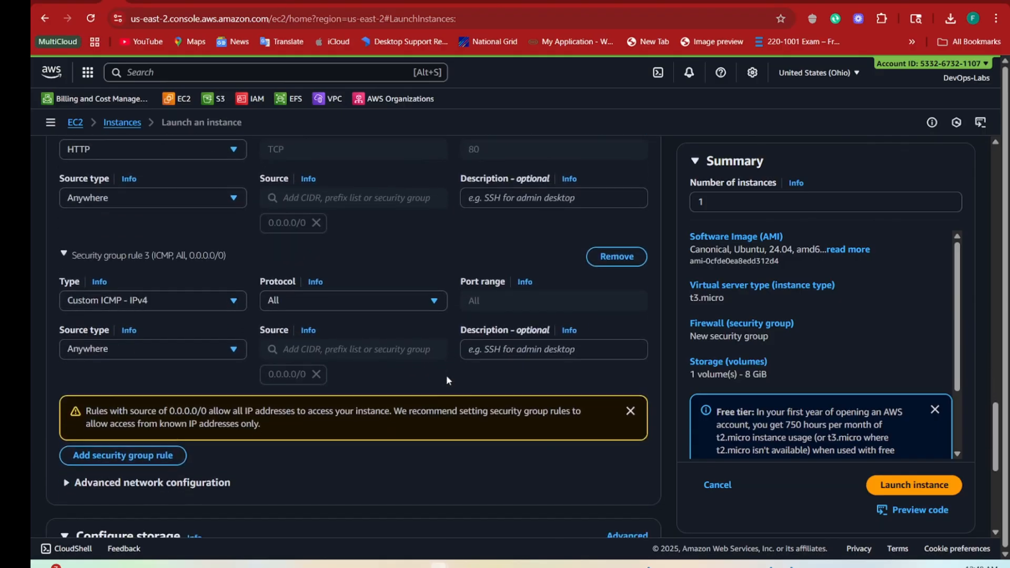
scroll(292, 416, down, 1)
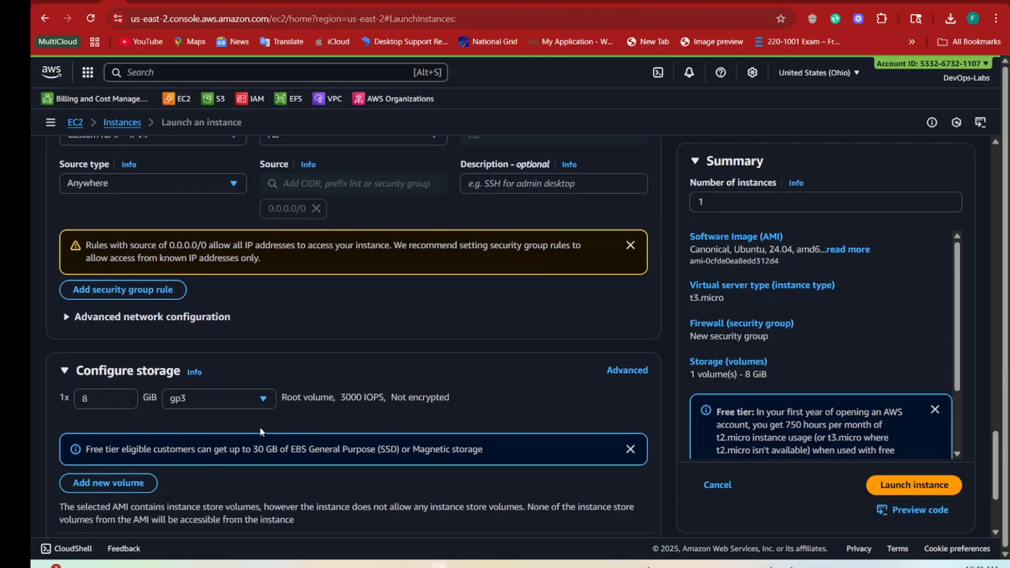
scroll(308, 428, down, 3)
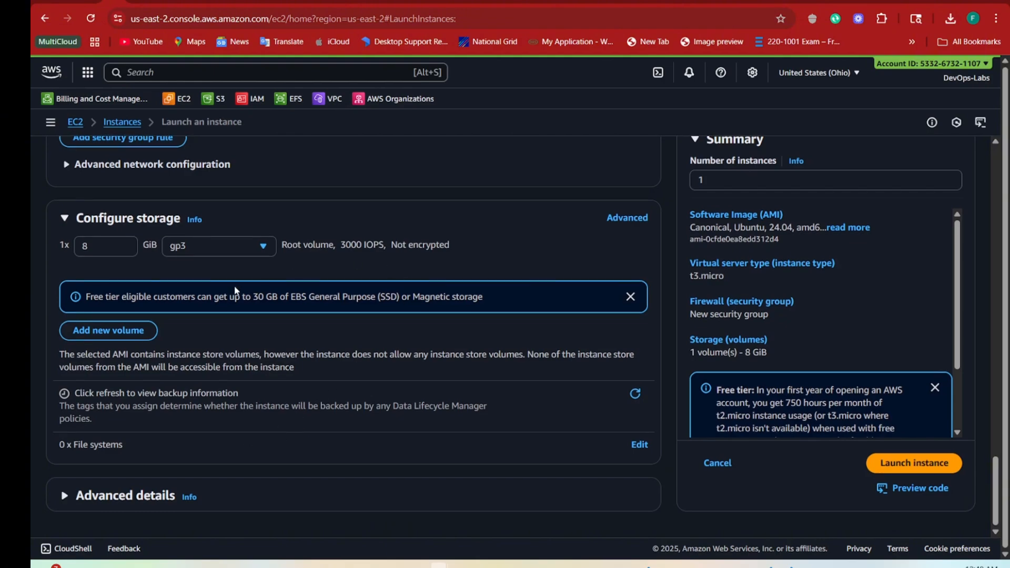
Enter a bash user data script that runs yum update, installs, starts and enables httpd, and writes "Hello from VPC-A Apache Server" to /var/www/html/index.html
click(65, 495)
scroll(314, 416, down, 20)
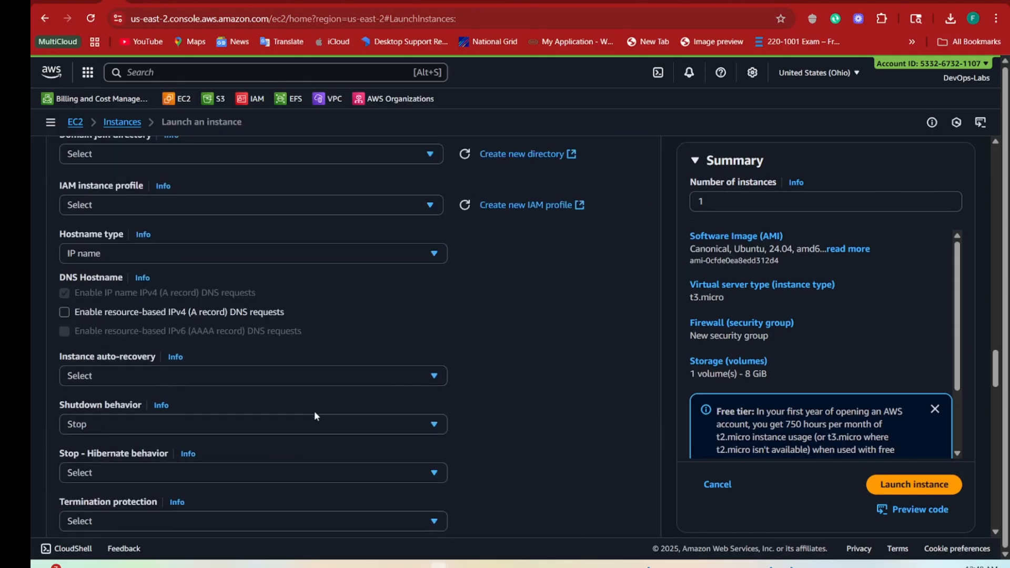
scroll(314, 416, down, 3)
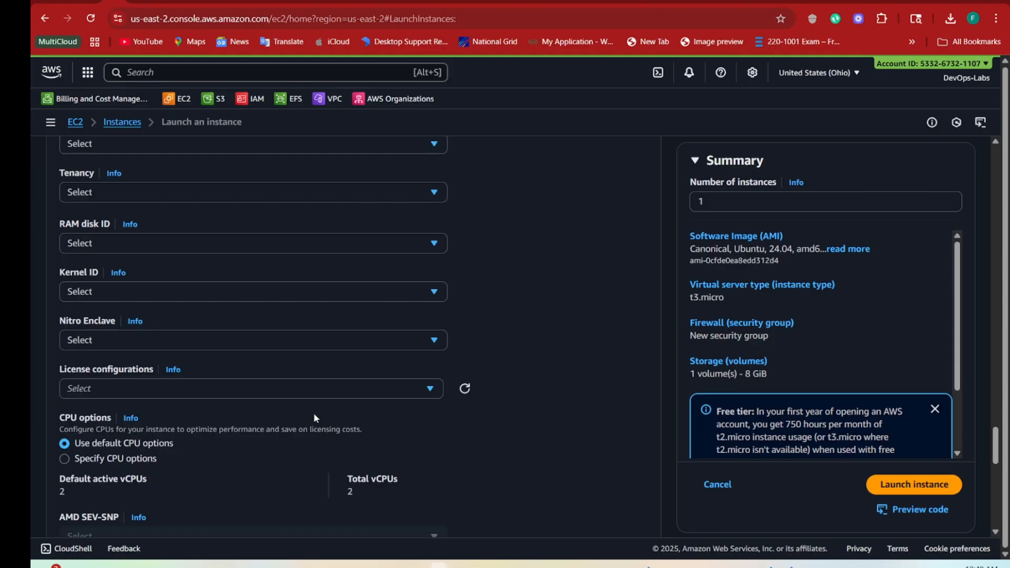
scroll(311, 417, down, 4)
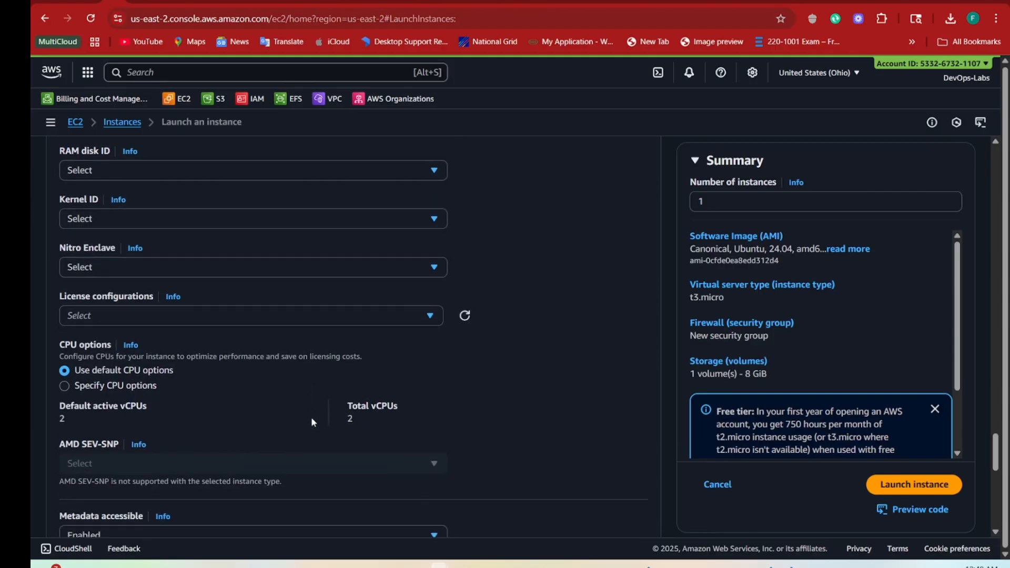
scroll(312, 417, down, 10)
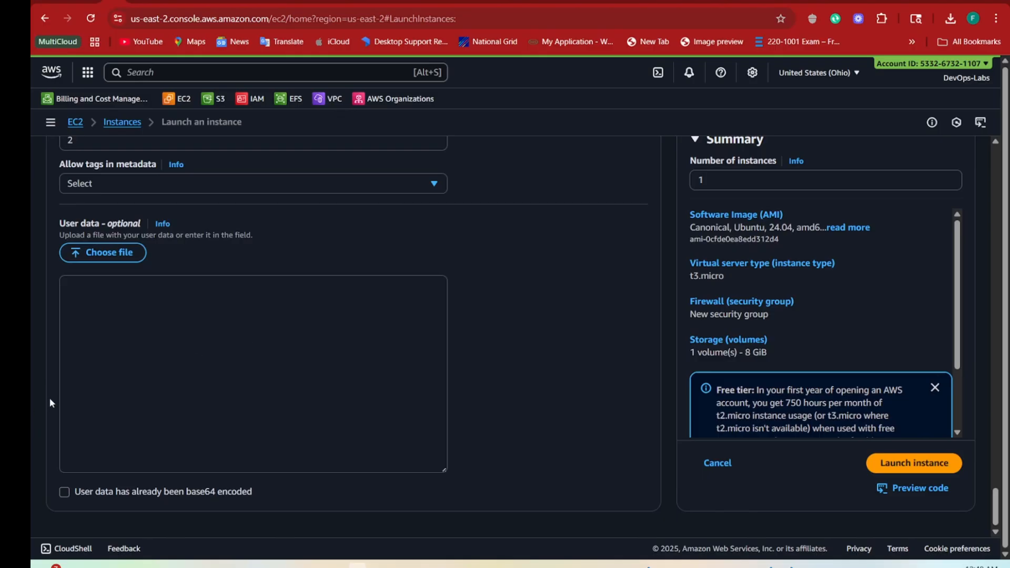
click(147, 359)
text(#!/bin/bash yum update -y yum install -y httpd systemctl start httpd systemctl enable httpd echo "Hello from VPC-A Apache Server" > /var/www/html/index.html)
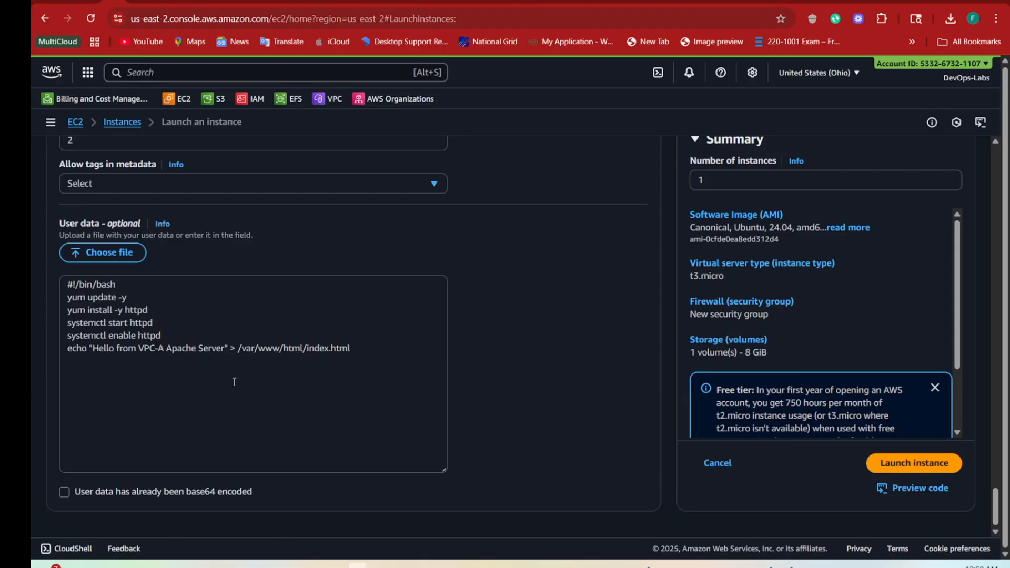
Replace the user data with an apt-based bash script that installs, starts and enables apache2 and writes "Hello from VPC-A Apache Server (Ubuntu)" to /var/www/html/index.html
drag(400, 343, 36, 290)
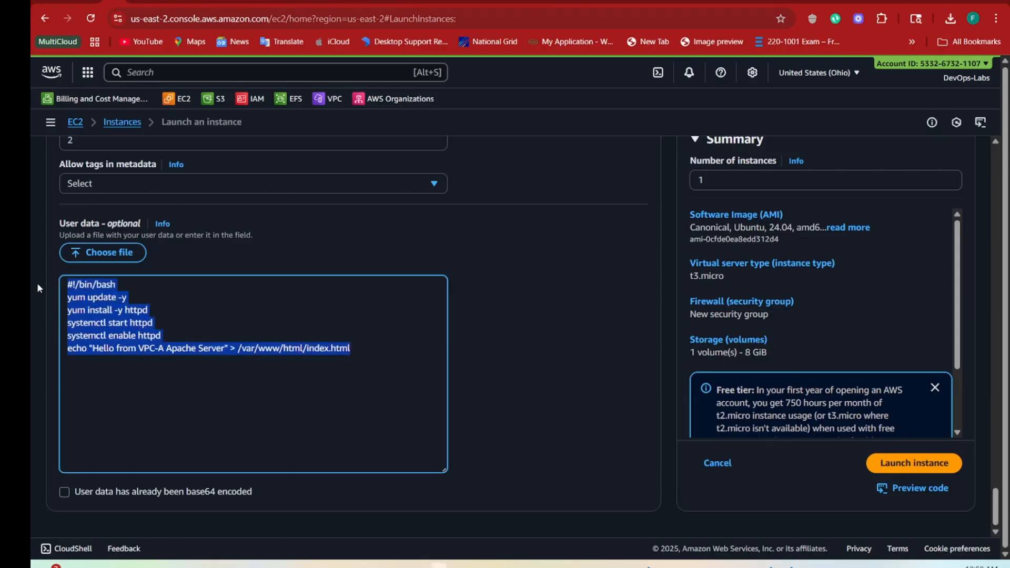
text(#!/bin/bash # Update and install Apache apt update -y apt install apache2 -y  # Start and enable Apache systemctl start apache2 systemctl enable apache2  # Add a test page echo "Hello from VPC-A Apache Server (Ubuntu)" > /var/www/html/index.html)
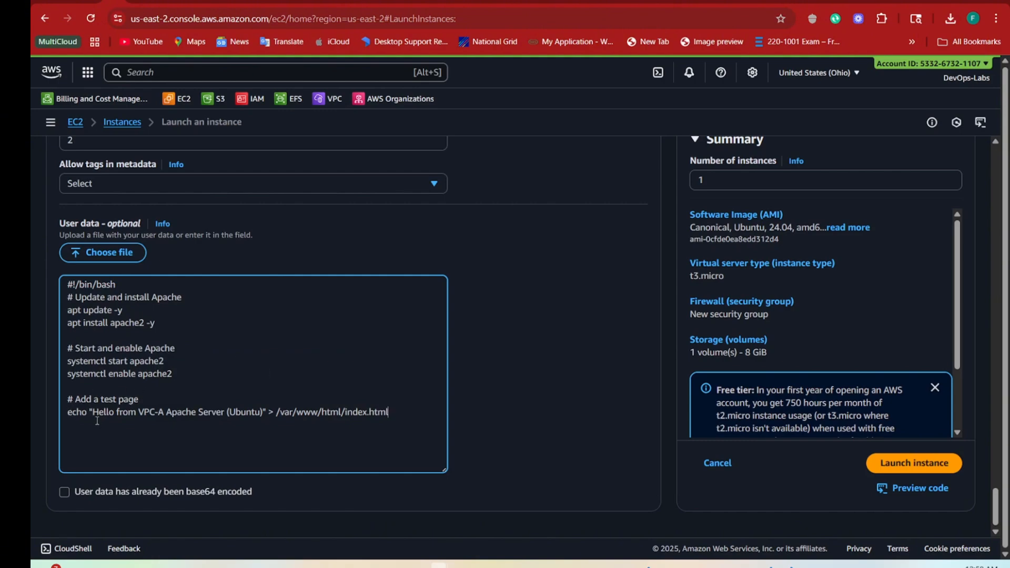
drag(97, 414, 166, 419)
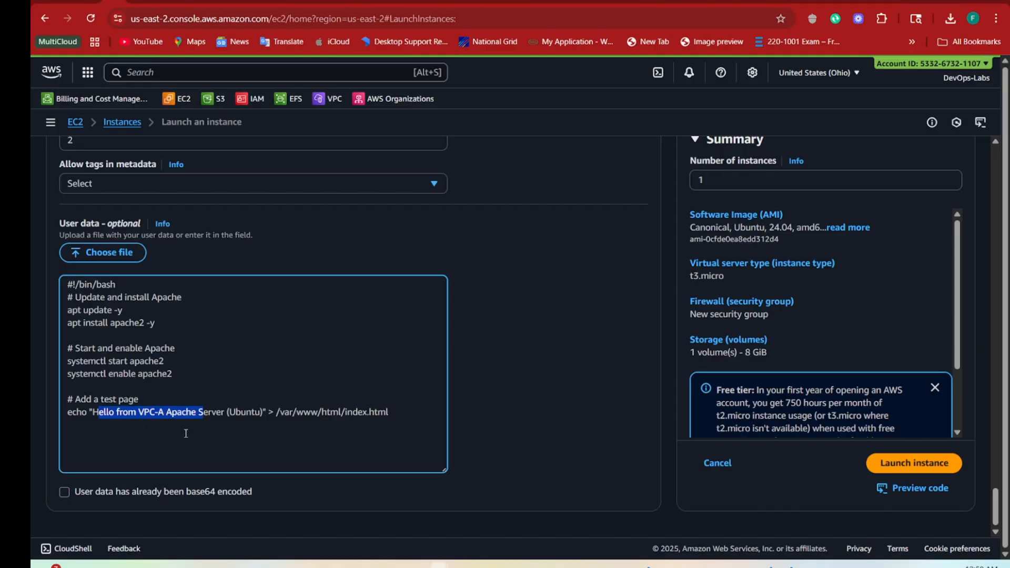
Launch the instance with the configured settings
scroll(549, 418, up, 3)
scroll(549, 424, down, 3)
scroll(549, 423, up, 3)
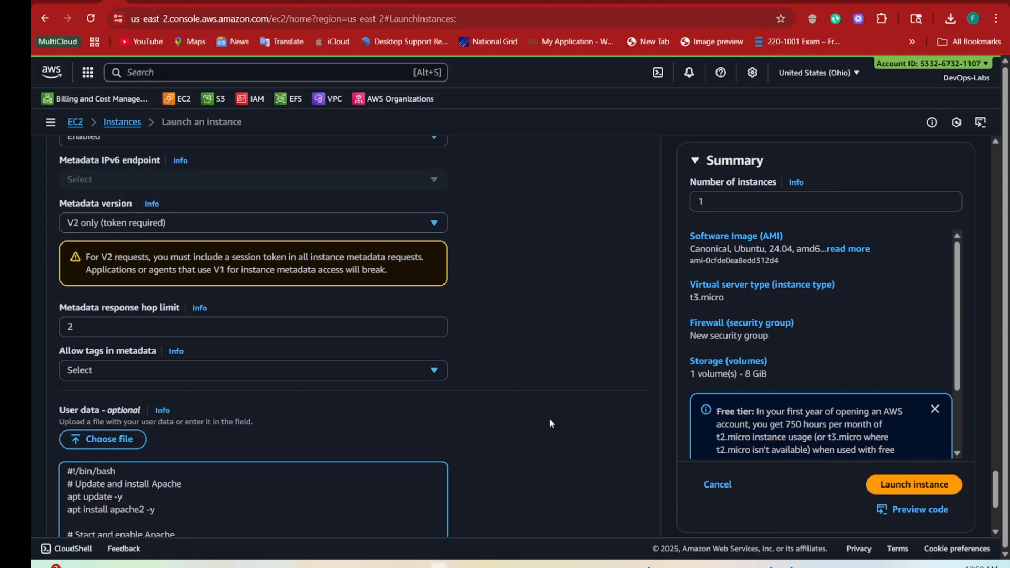
click(908, 495)
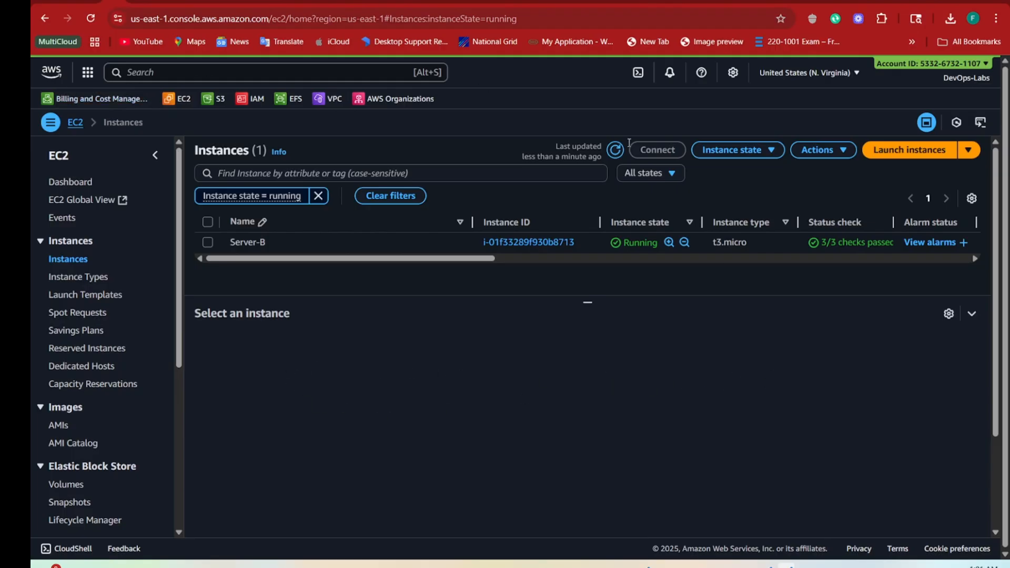
Switch to the Ohio region and inspect the details of the running instance Server-A
click(811, 77)
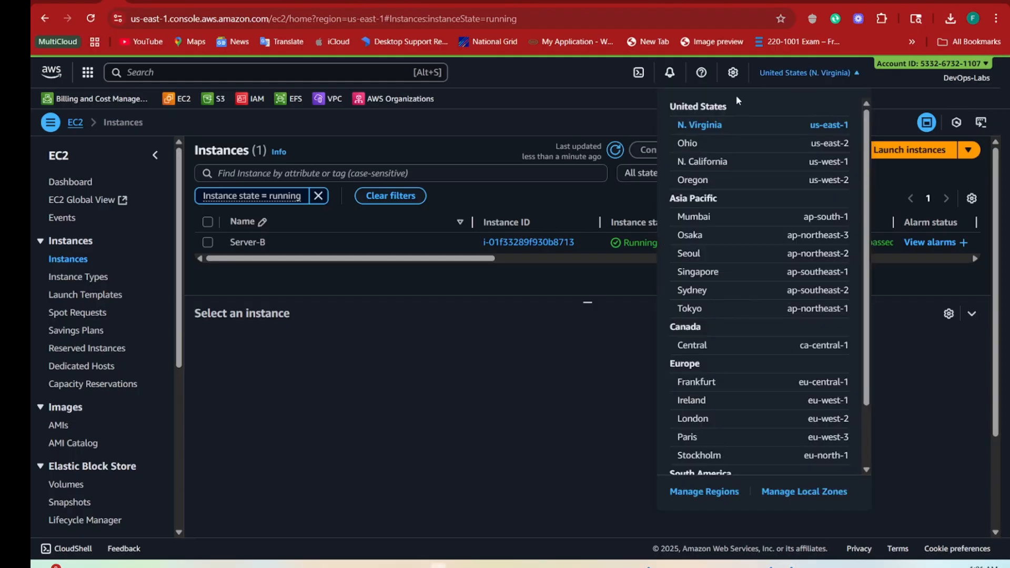
click(698, 148)
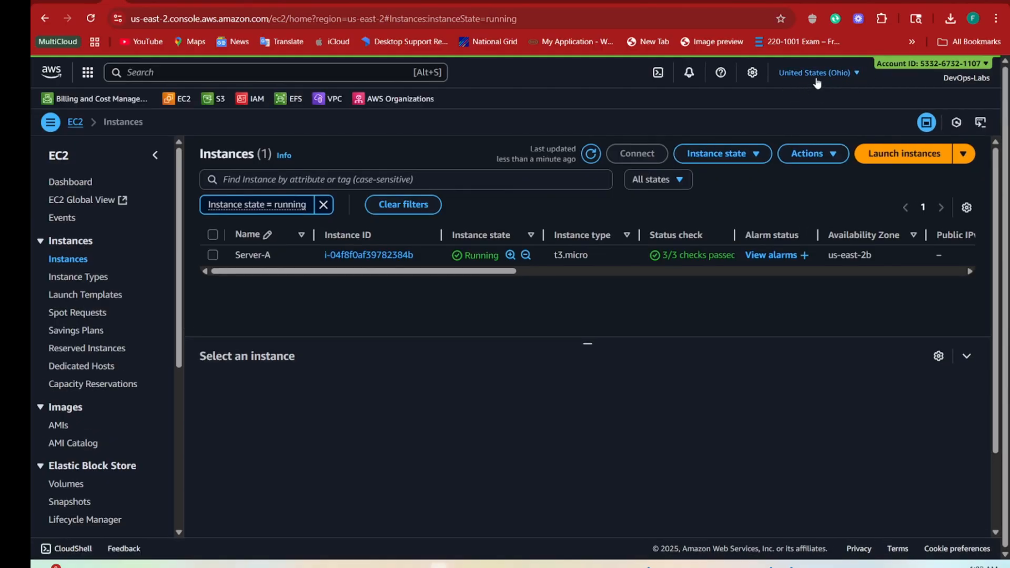
click(213, 256)
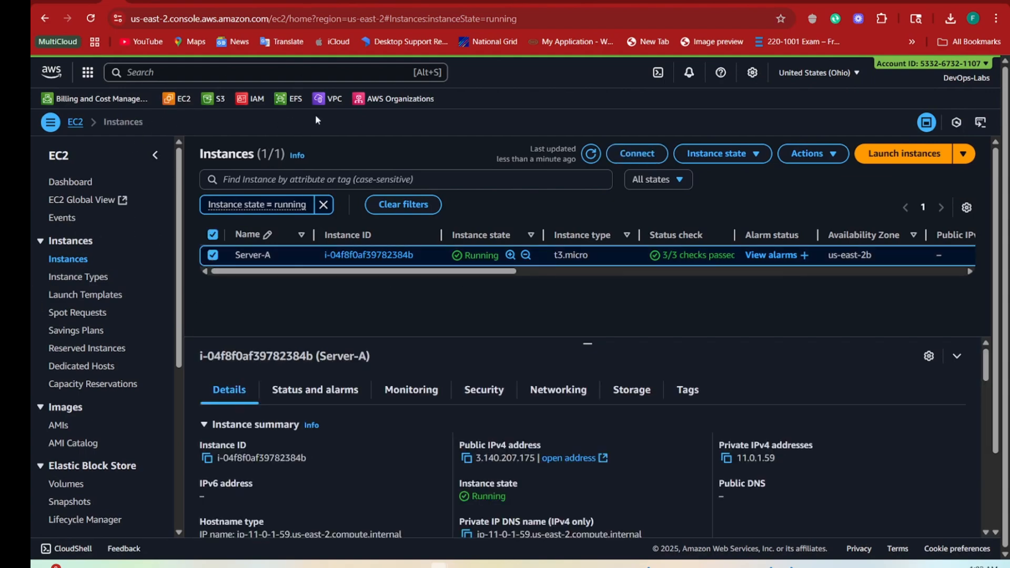
Review VPC-A in Ohio together with its subnet, route table and internet gateway
click(339, 101)
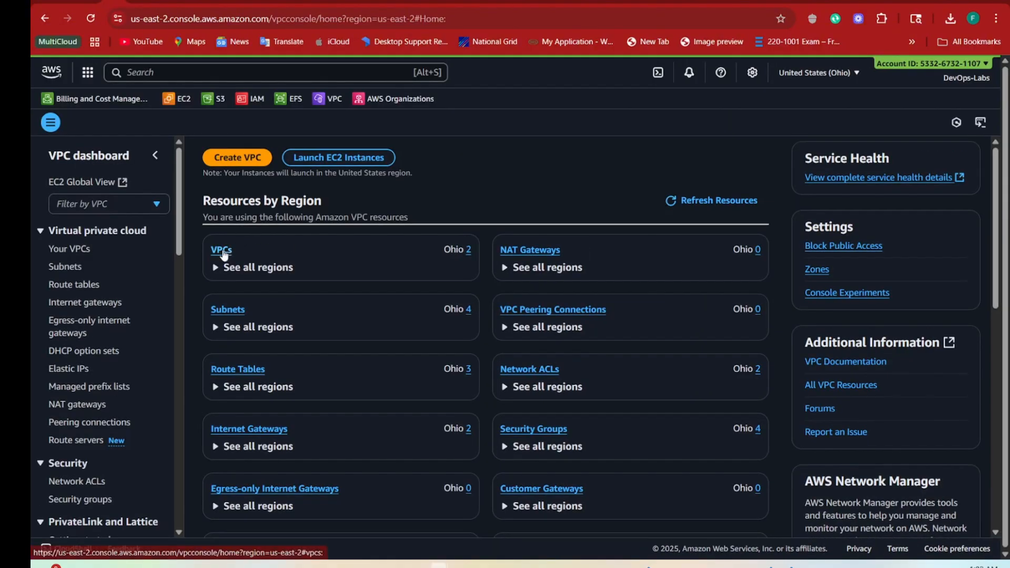
click(224, 252)
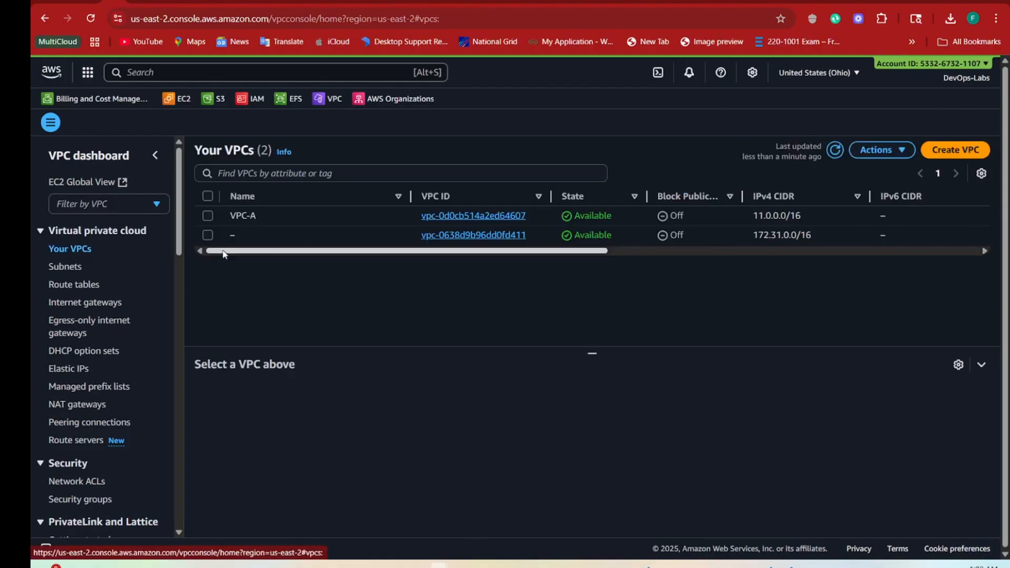
click(207, 216)
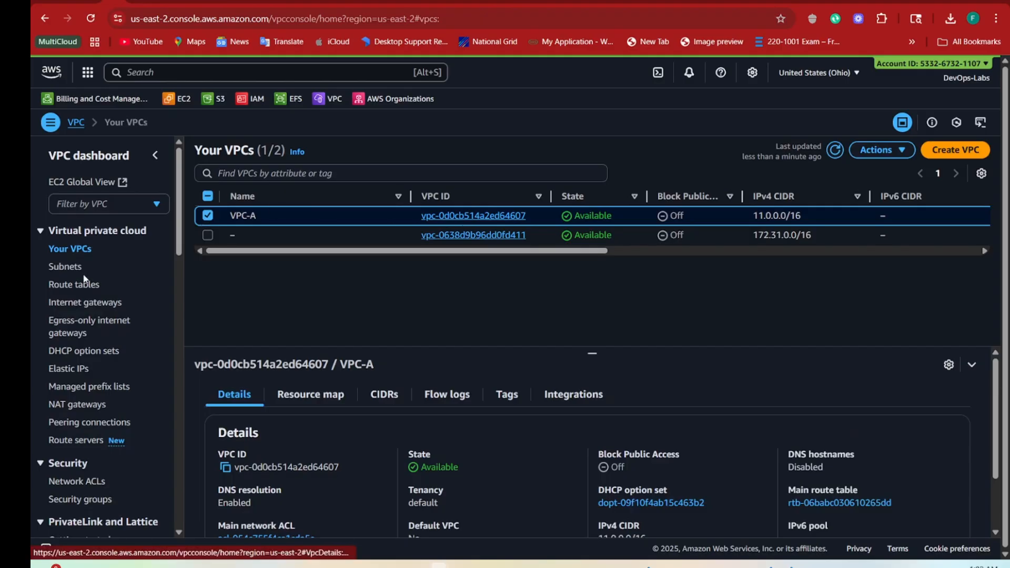
click(62, 267)
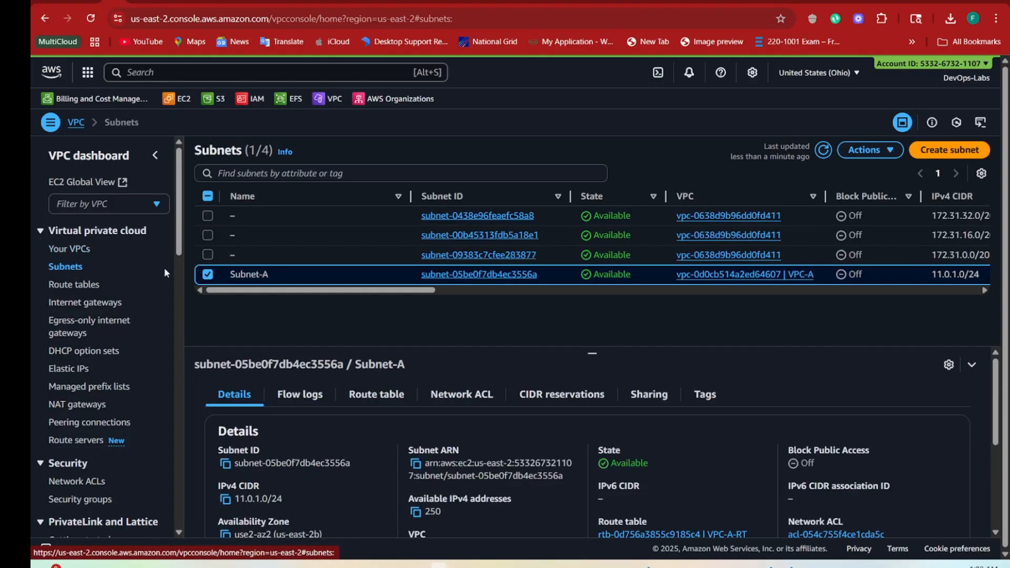
click(77, 285)
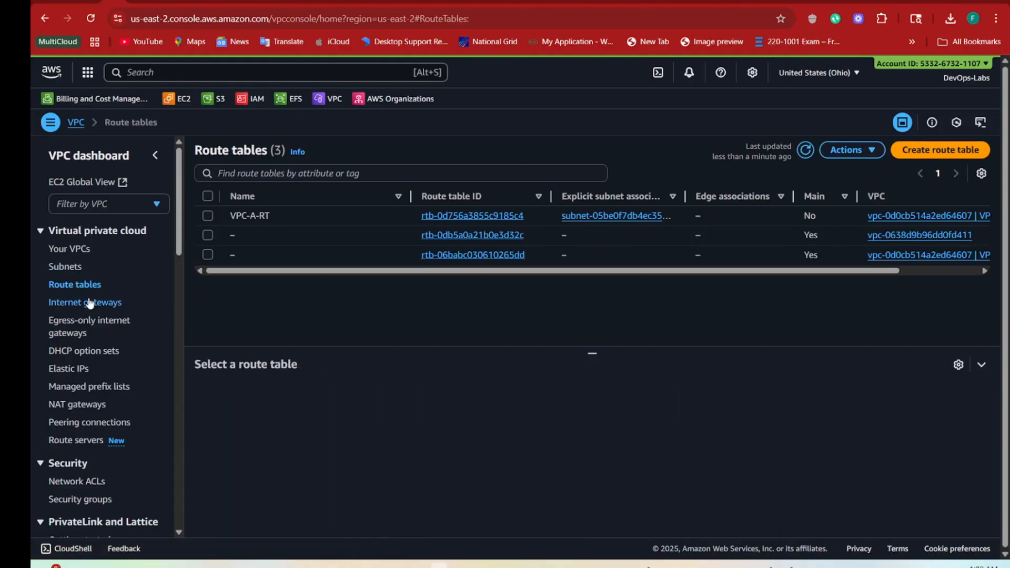
click(81, 304)
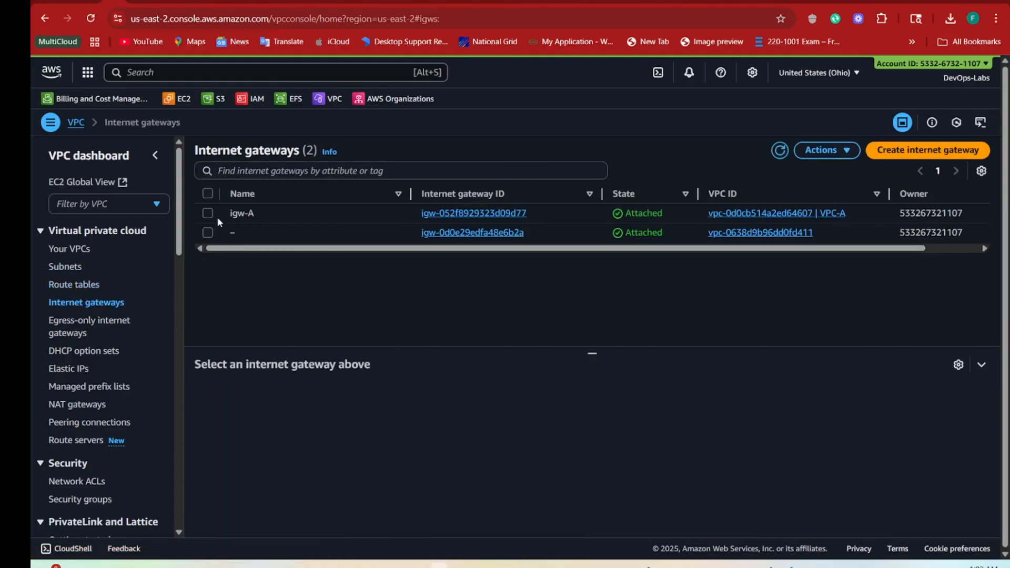
Switch to the N. Virginia region and review VPC-B's internet gateway igw-B, route table VPC-B-RT and subnet Subnet-B
click(819, 75)
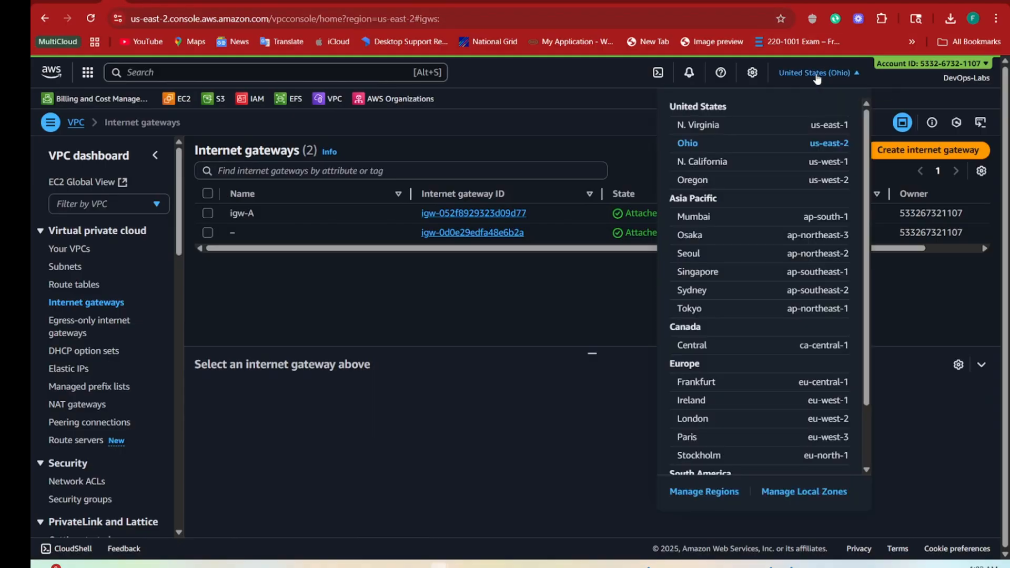
click(691, 126)
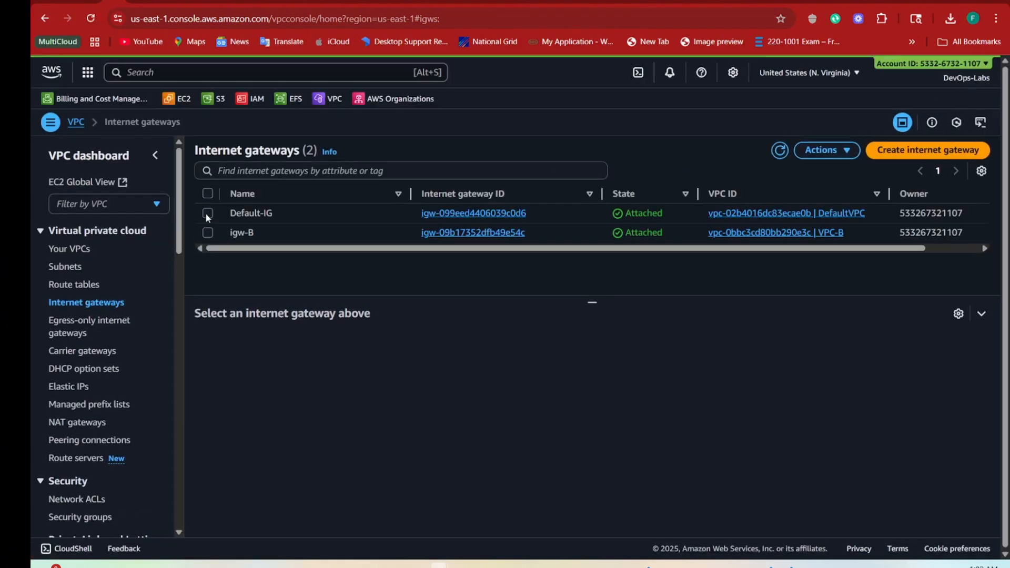
click(208, 233)
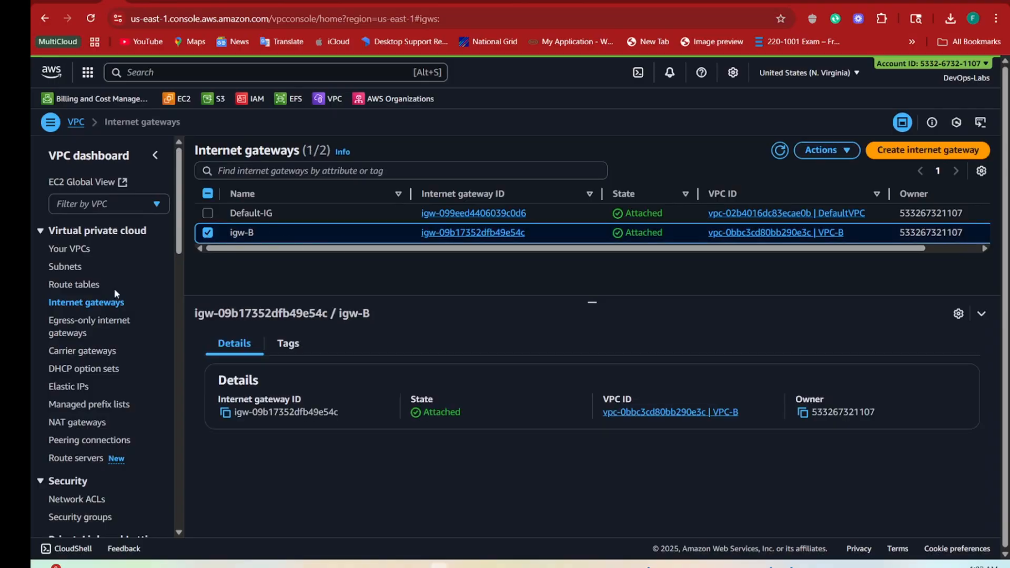
click(74, 284)
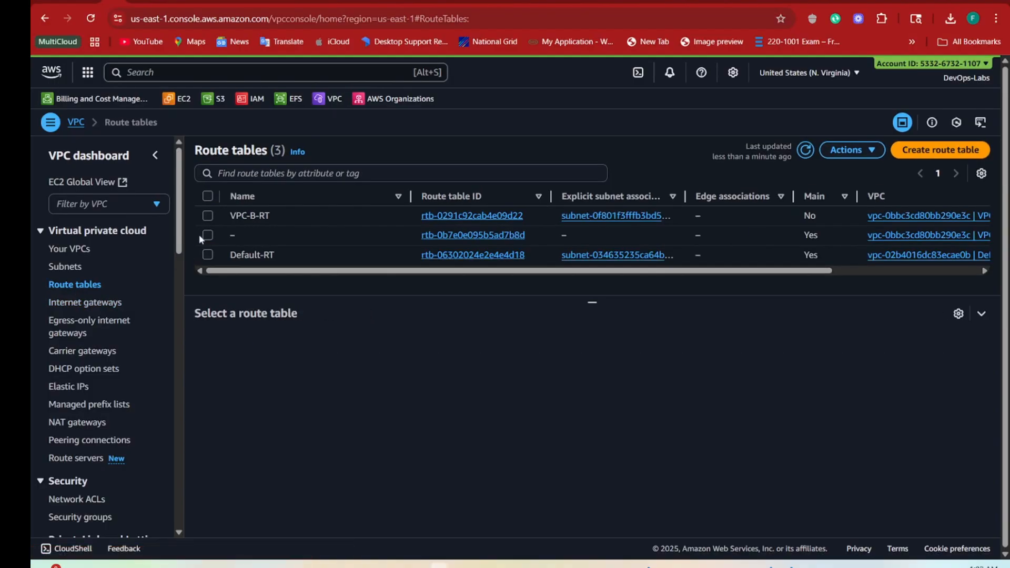
click(208, 216)
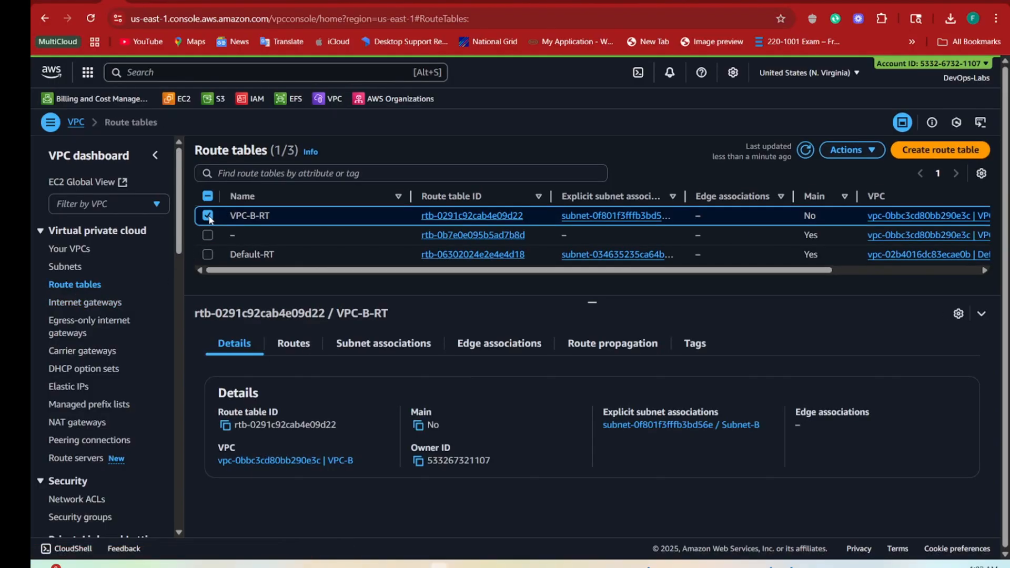
click(69, 268)
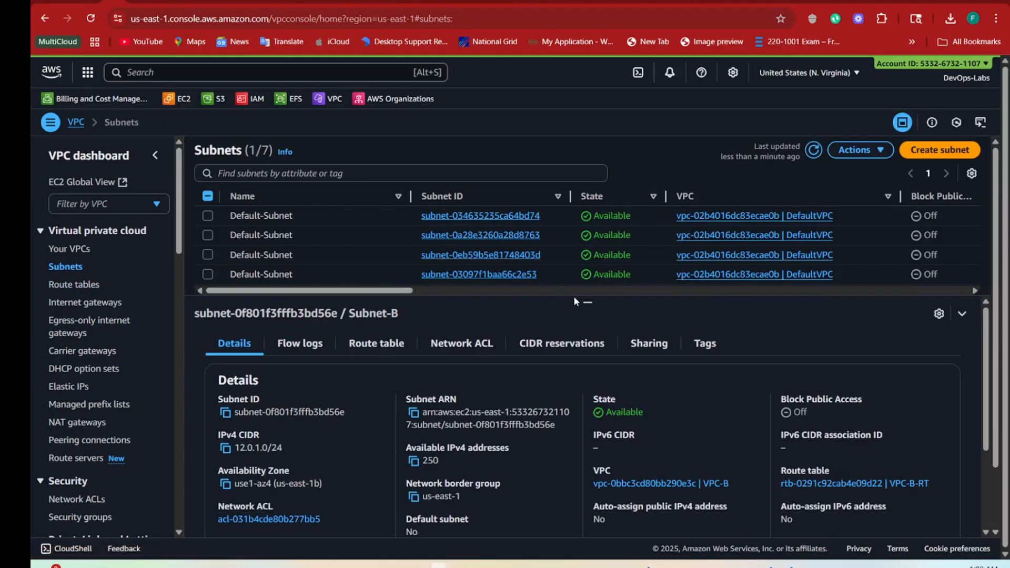
Enlarge the subnet list to show Subnet-B and review the details of VPC-B in N. Virginia
drag(587, 300, 589, 374)
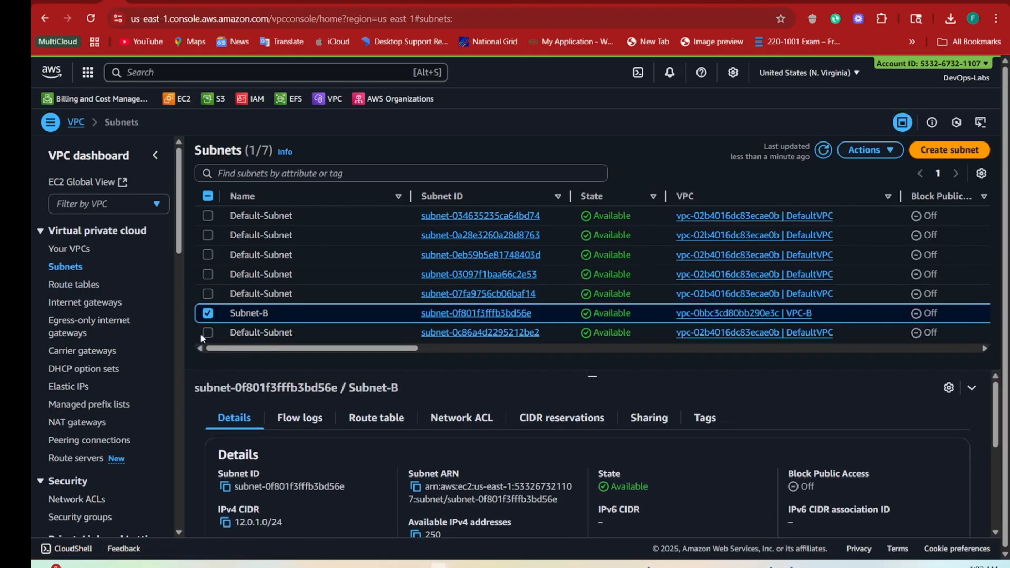
click(68, 251)
click(208, 235)
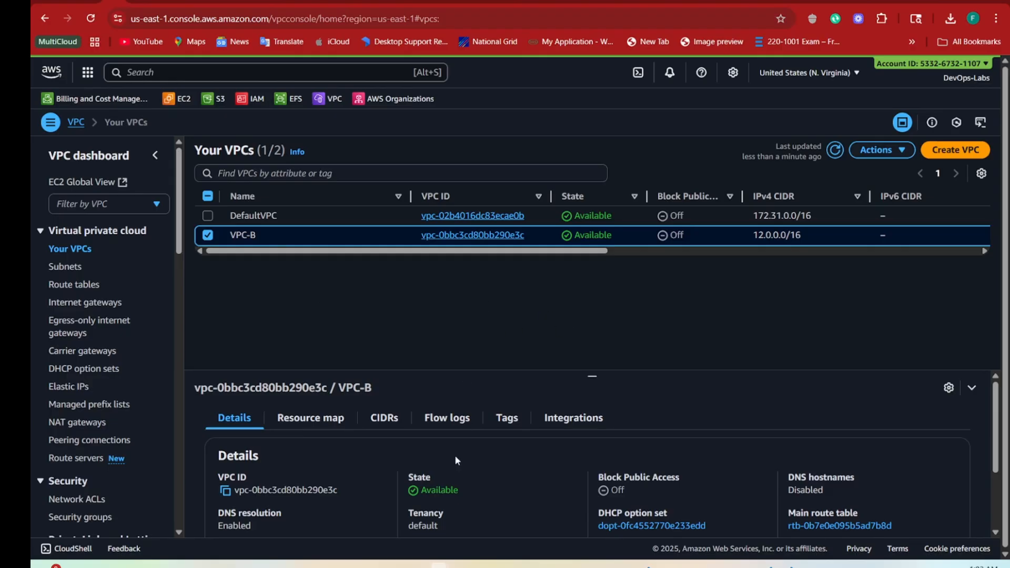
Switch to the browser window of the second AWS account in Ohio and inspect the details of instance Server-C
mouse_move(379, 566)
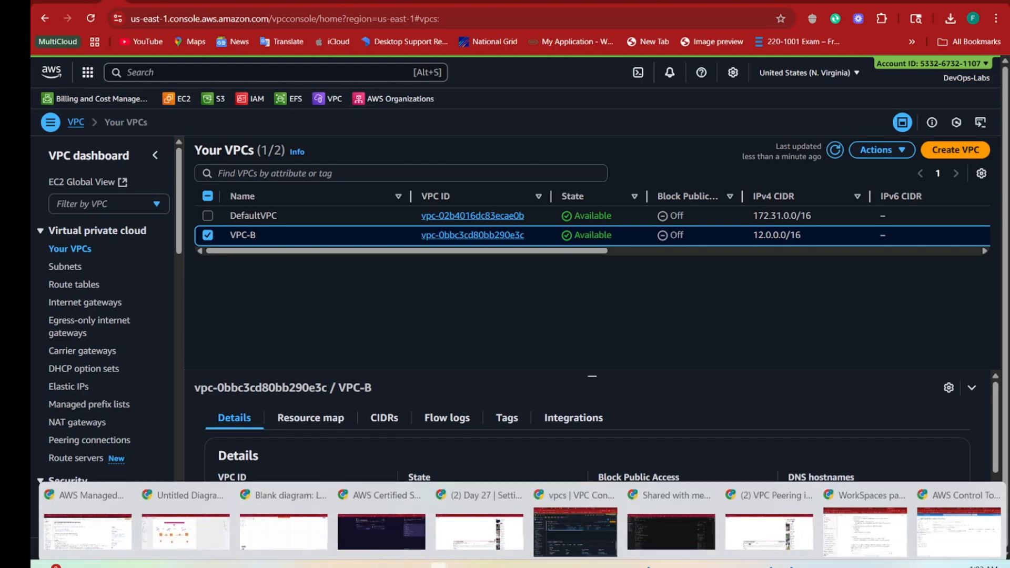
key(alt+Tab)
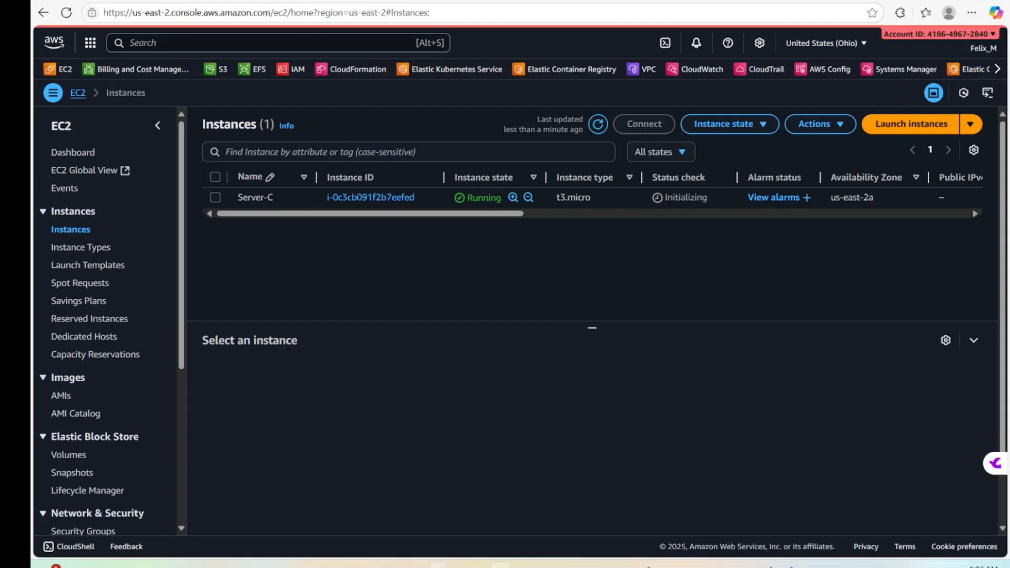
click(216, 197)
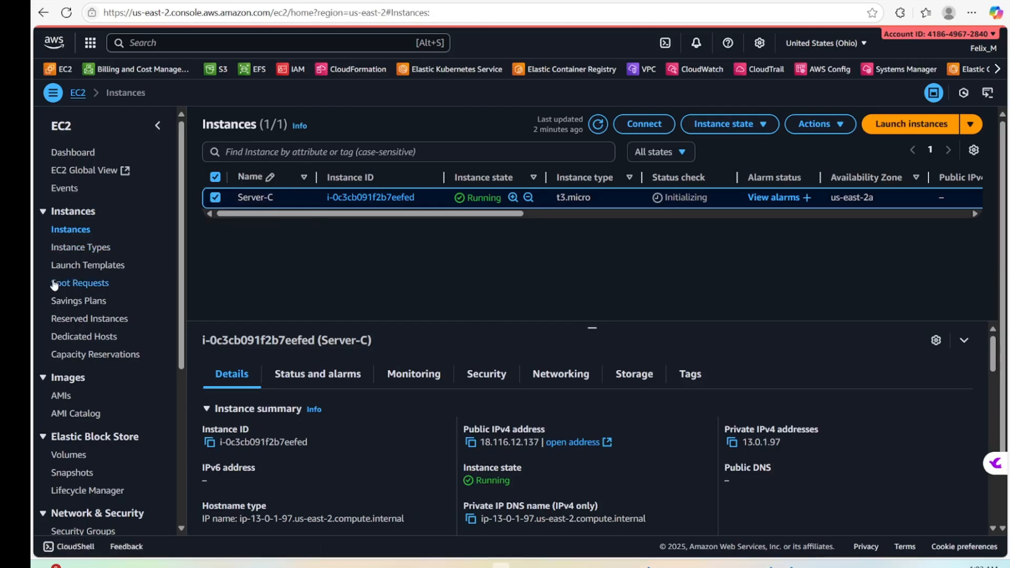
Review VPC-C and its subnet Subnet-C in the second account's VPC console
click(643, 69)
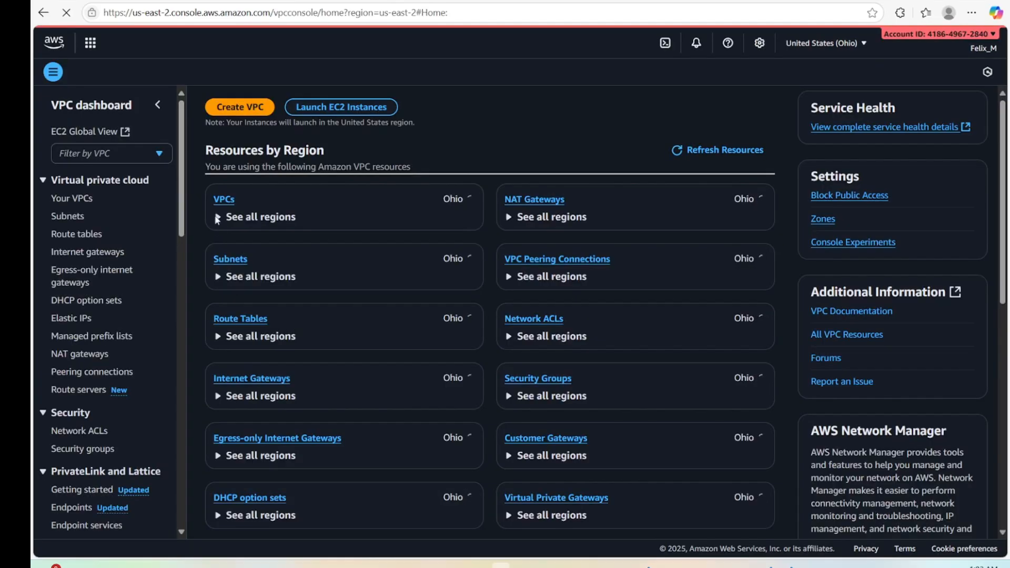
click(223, 203)
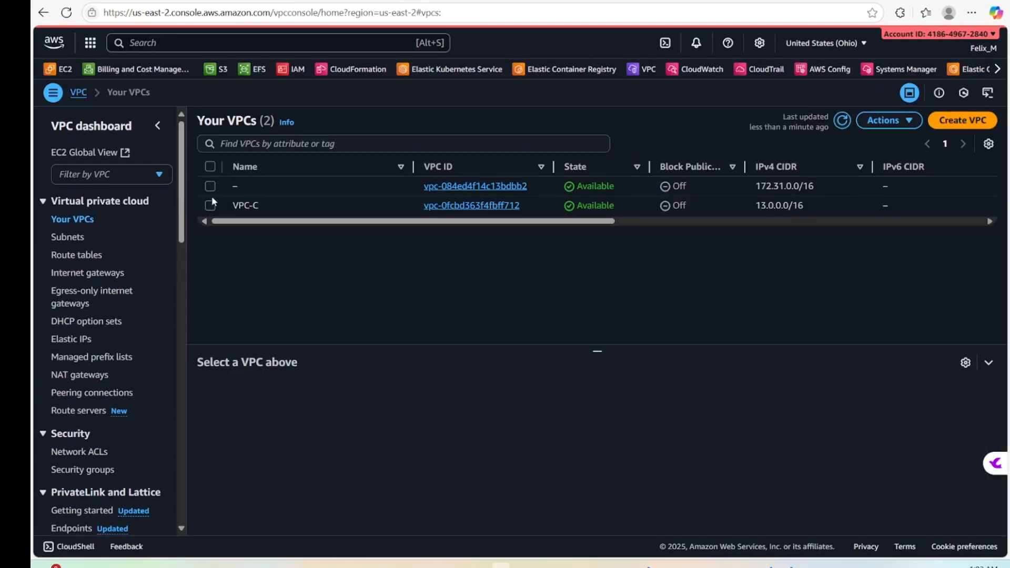
click(210, 205)
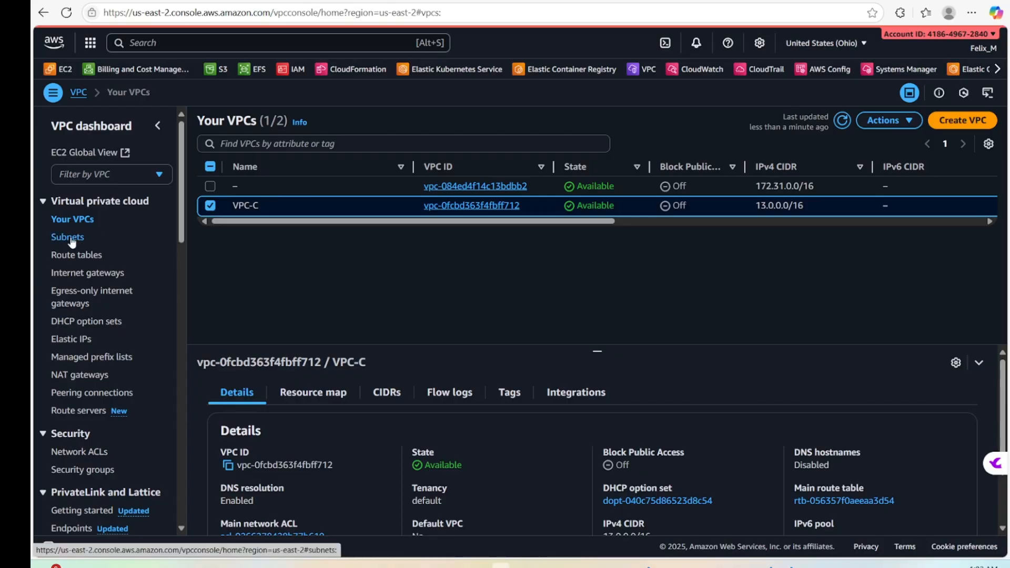
click(71, 239)
click(210, 225)
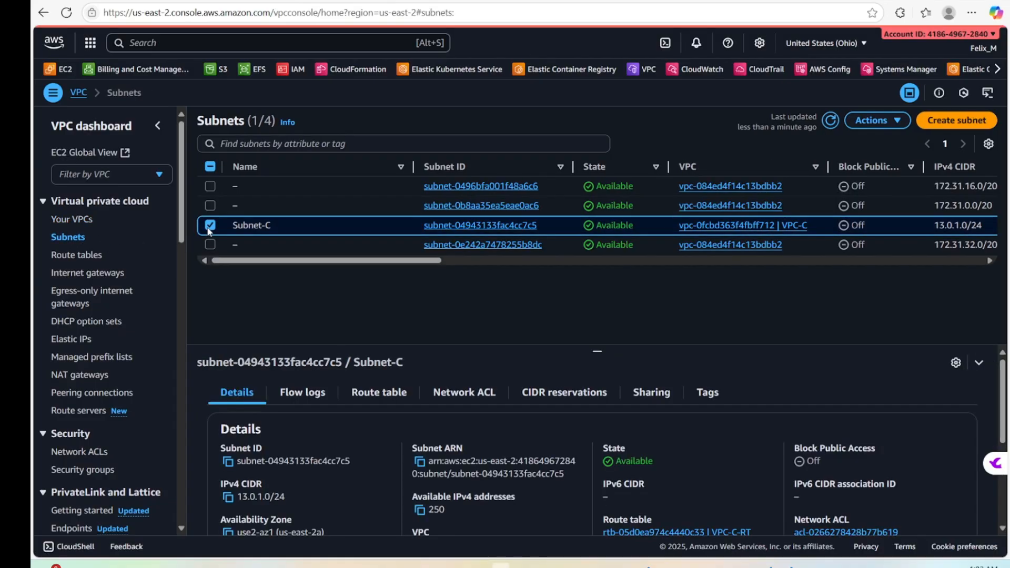
Review the route table VPC-C-RT and the internet gateway igw-C in the second account
click(67, 255)
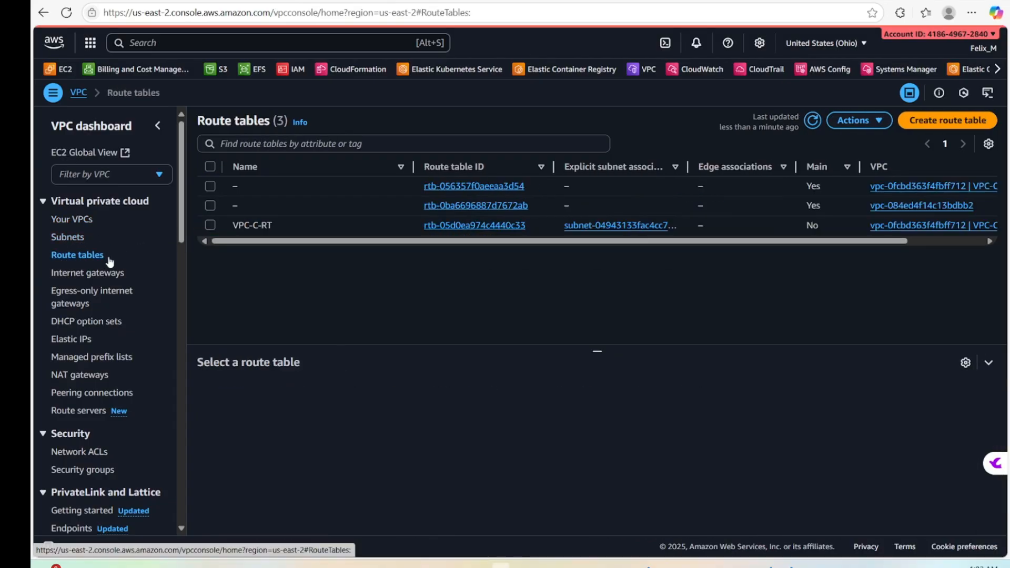
click(210, 225)
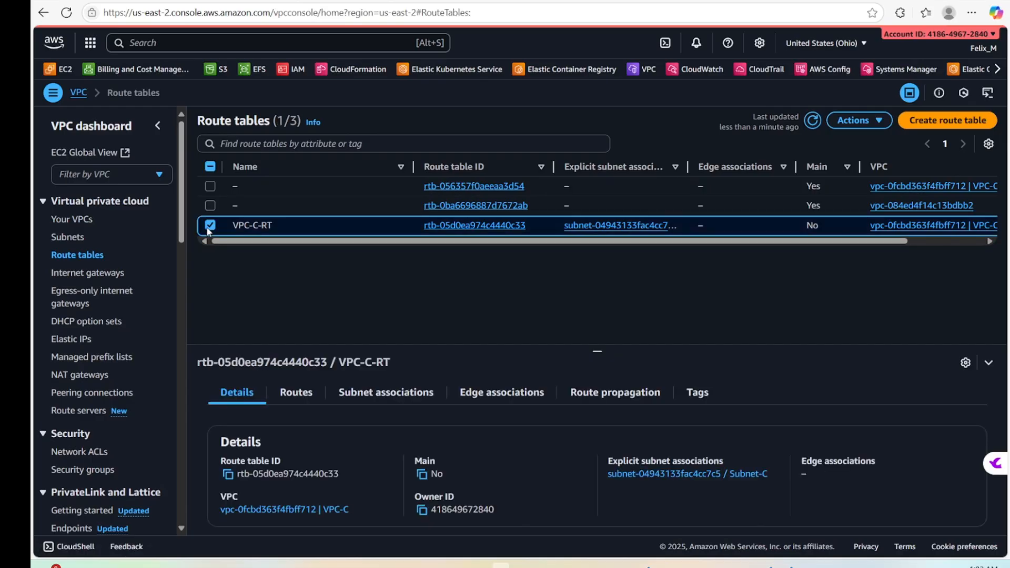
click(73, 273)
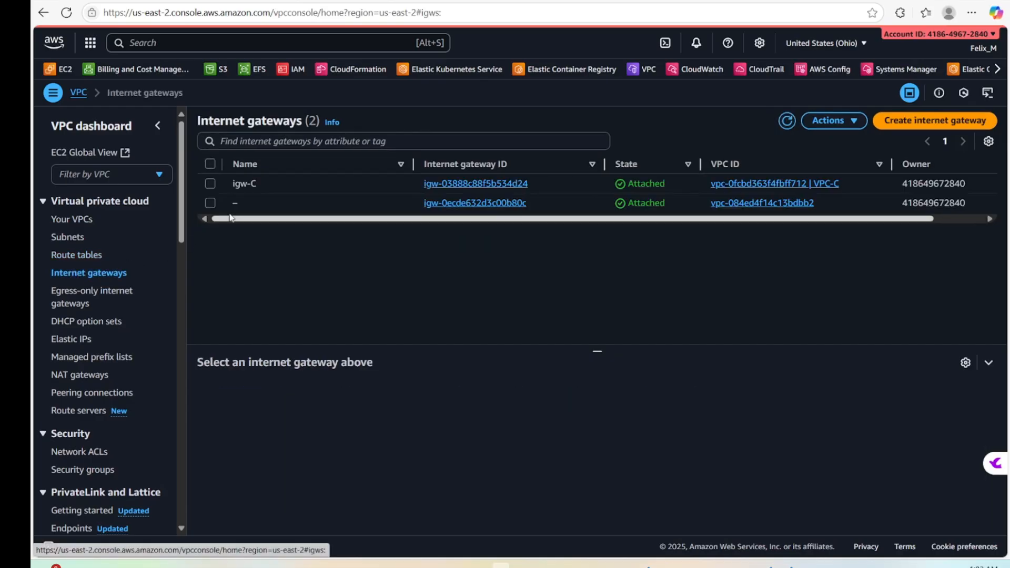
click(210, 185)
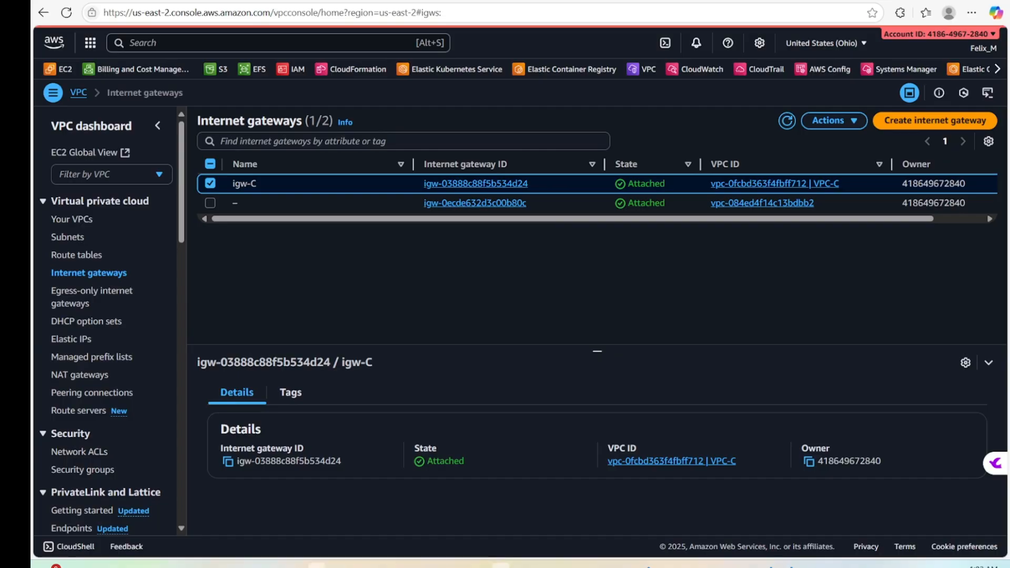
Switch to Copilot, review the Apache, NGINX and Python server scripts with their test page messages for VPC-A, VPC-B and VPC-C, and minimize it
click(358, 565)
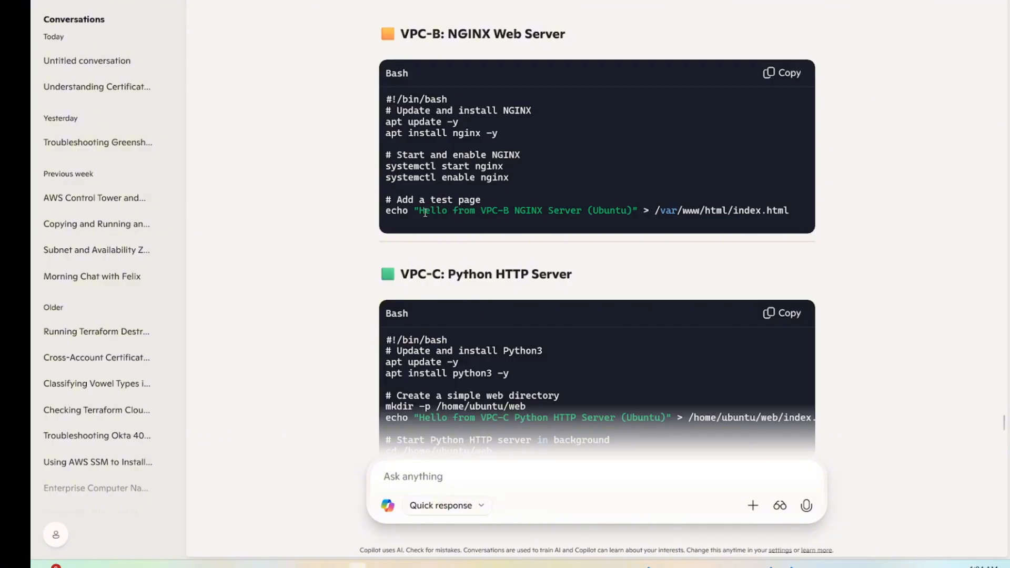
drag(421, 212, 583, 213)
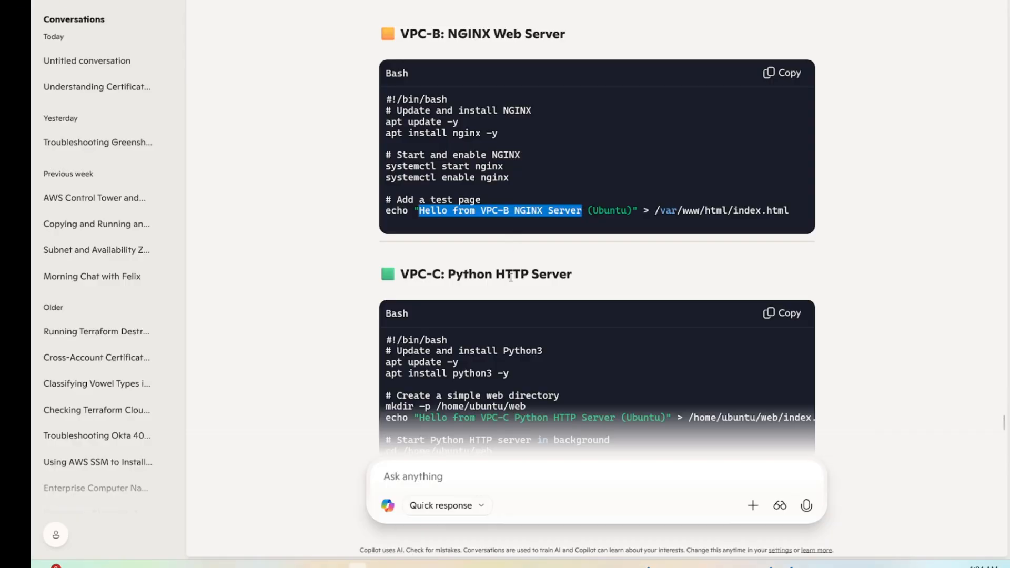
scroll(510, 316, down, 1)
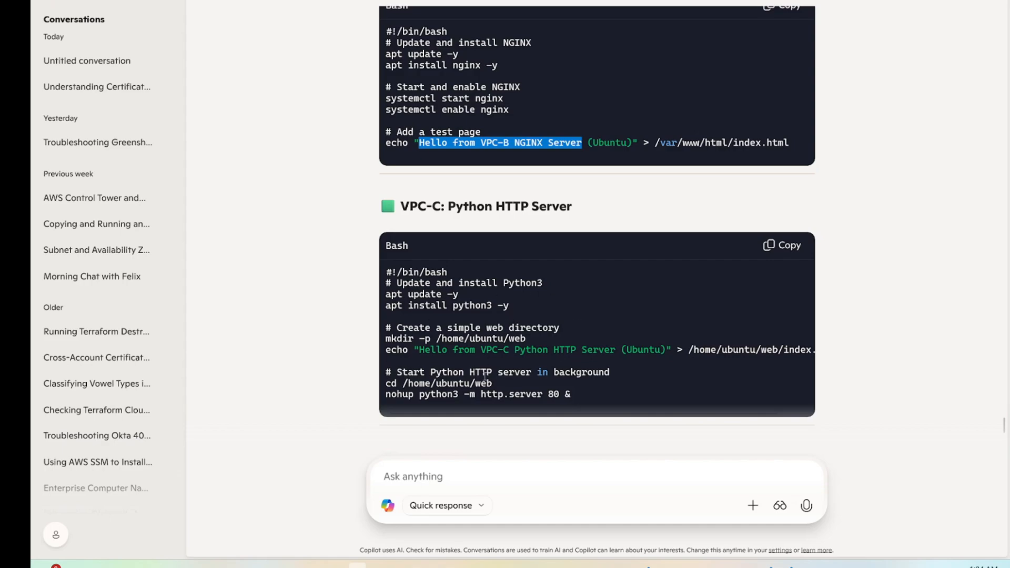
scroll(470, 366, up, 6)
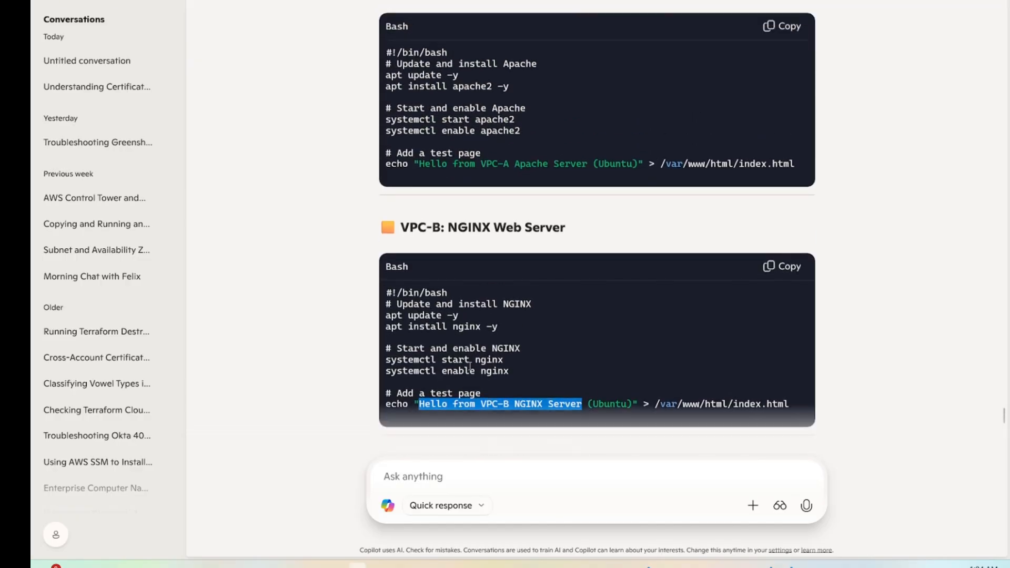
scroll(486, 257, down, 1)
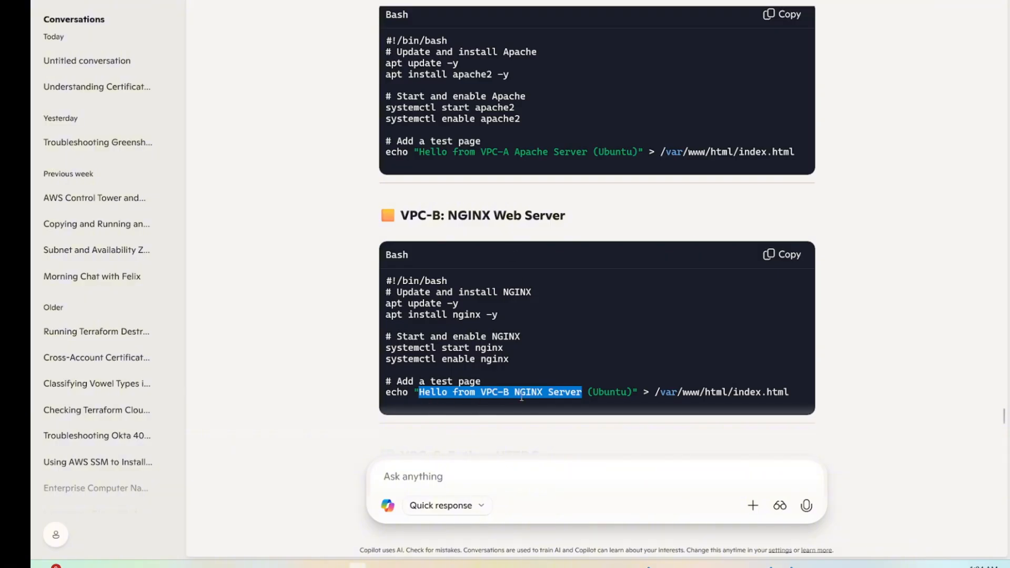
drag(423, 153, 510, 154)
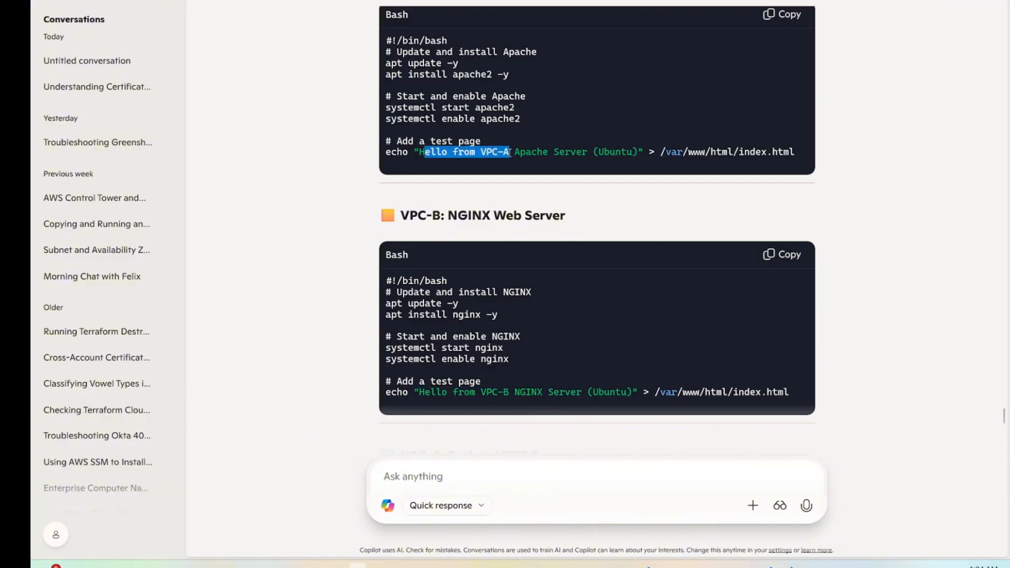
scroll(465, 347, down, 4)
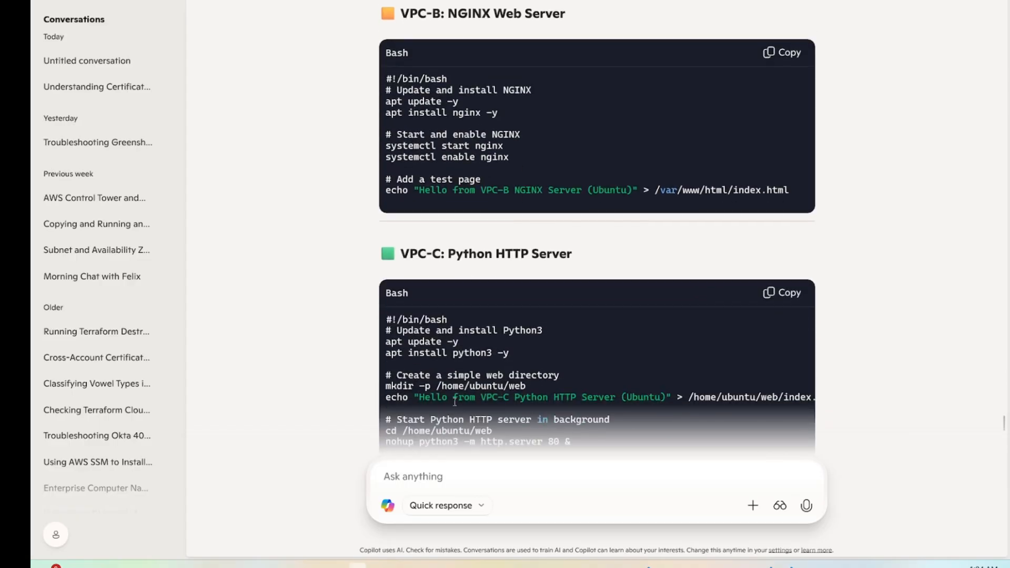
scroll(456, 402, down, 1)
scroll(466, 397, up, 5)
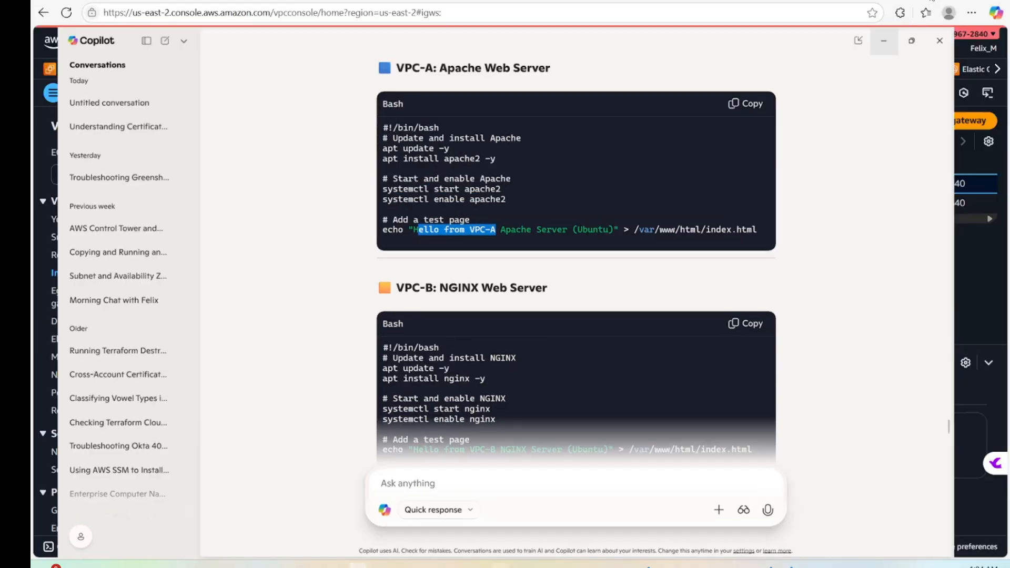
click(934, 2)
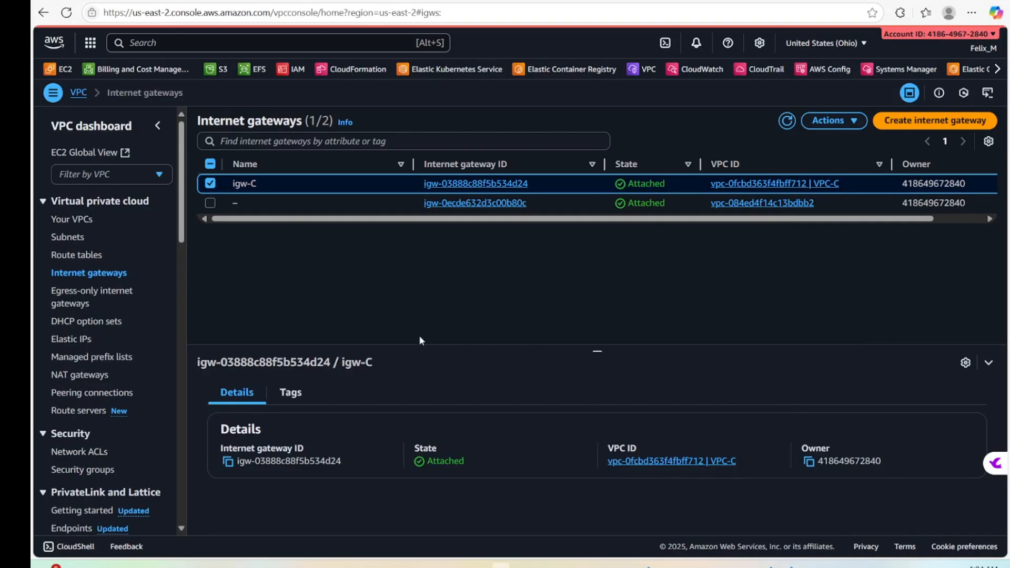
Switch to the VPC peering diagram in Snipping Tool and tick VPC-A's VPC, subnet, server, internet gateway and route table with the red pen
click(542, 564)
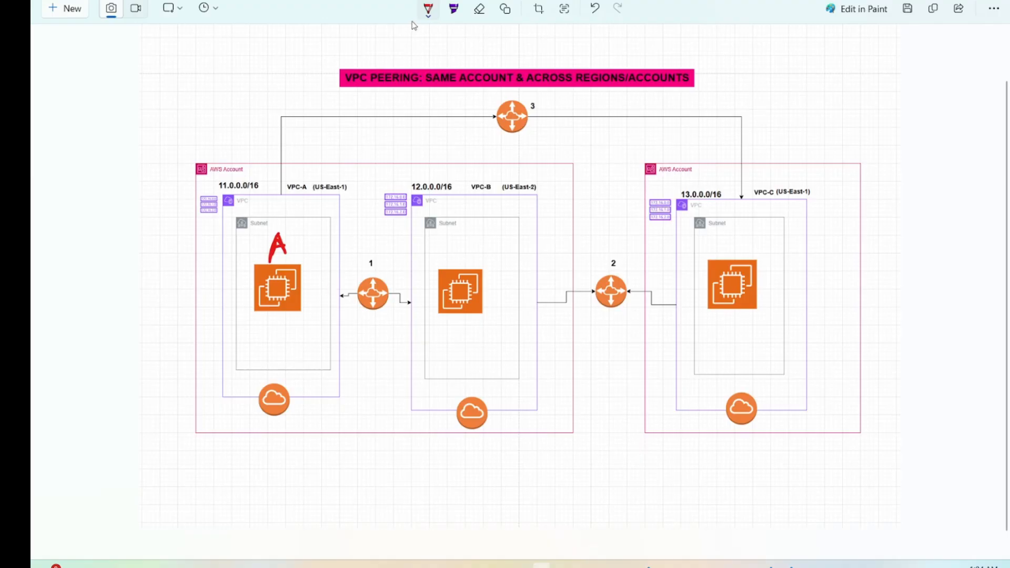
click(429, 9)
click(301, 182)
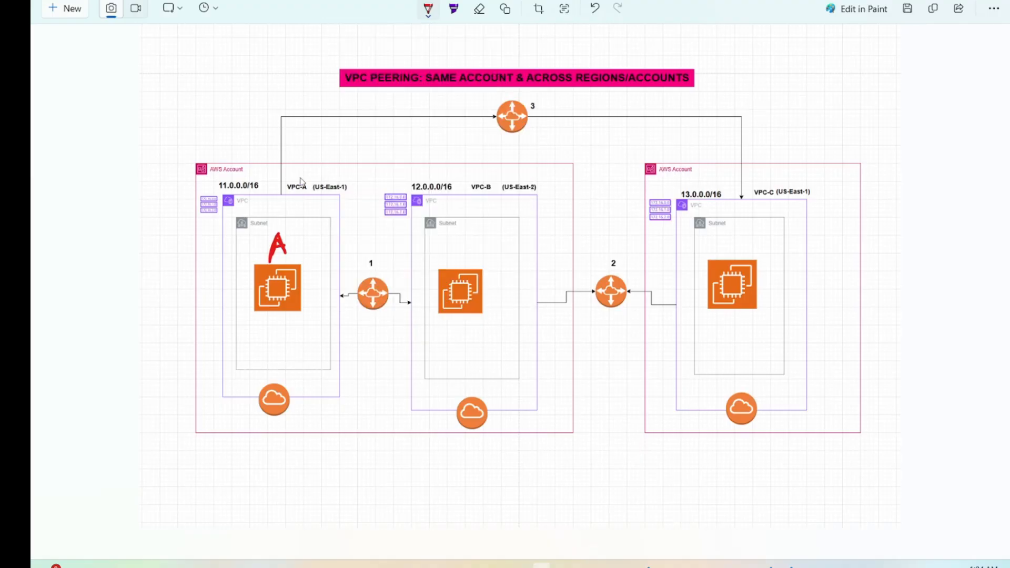
mouse_move(220, 195)
mouse_down()
mouse_move(318, 203)
mouse_move(339, 396)
mouse_move(280, 398)
mouse_move(232, 380)
mouse_move(228, 199)
mouse_up()
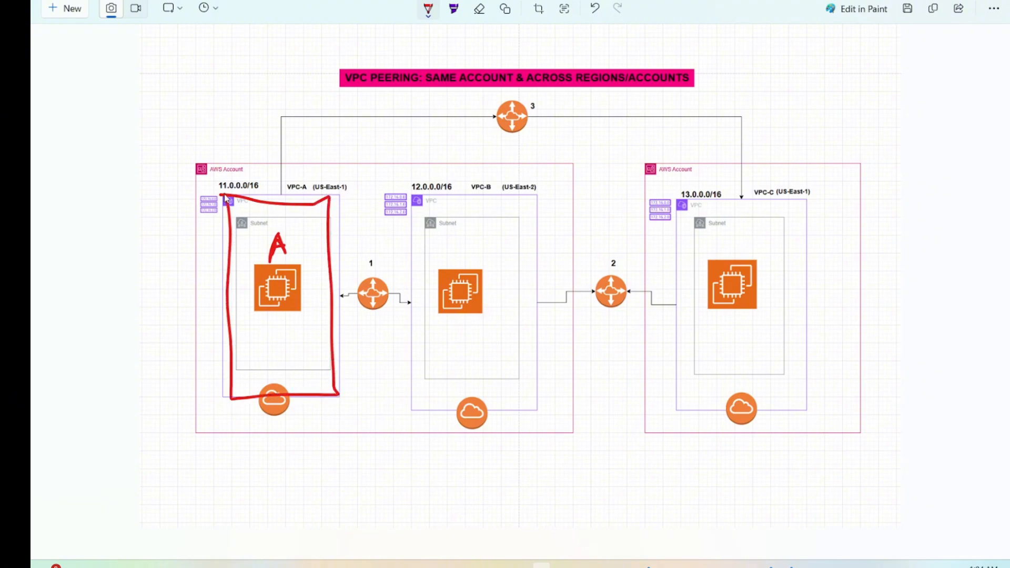
click(594, 11)
drag(338, 207, 351, 198)
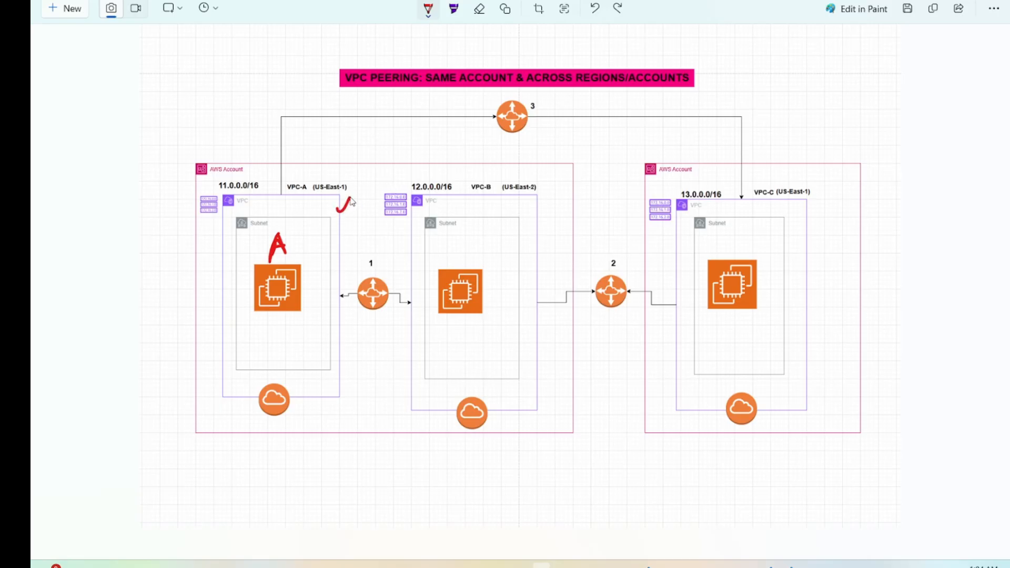
mouse_move(324, 241)
mouse_down()
mouse_move(331, 250)
mouse_move(334, 233)
mouse_up()
drag(304, 285, 322, 274)
drag(245, 394, 264, 384)
drag(201, 212, 216, 211)
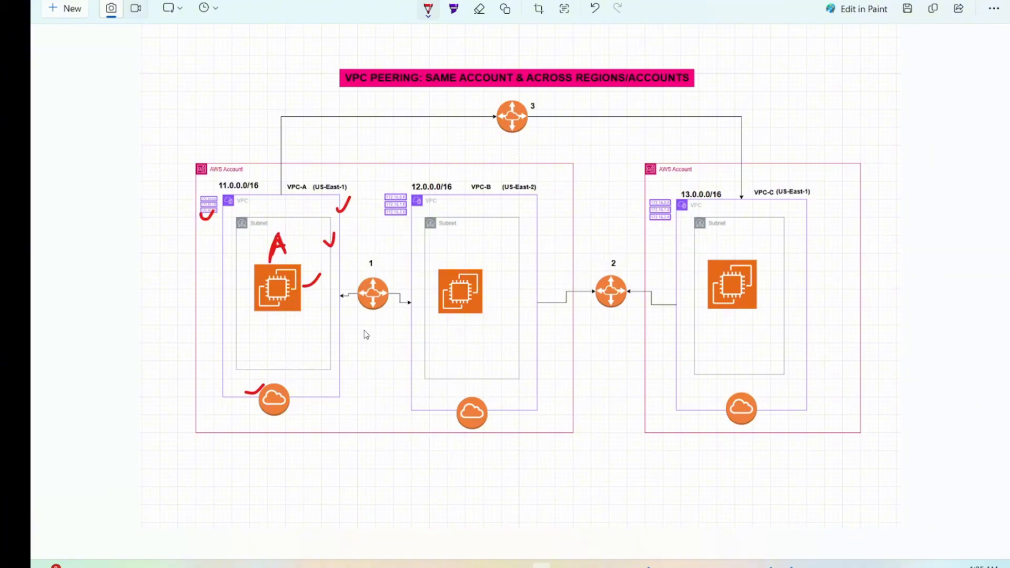
Mark peering connections 1, 2 and 3 on the diagram with the red pen
mouse_move(371, 318)
mouse_down()
mouse_move(366, 329)
mouse_move(367, 314)
mouse_move(371, 331)
mouse_move(377, 322)
mouse_up()
mouse_move(612, 315)
mouse_down()
mouse_move(612, 329)
mouse_move(623, 329)
mouse_move(609, 333)
mouse_up()
drag(538, 130, 539, 143)
Switch to the AWS console in the browser and look through the VPC service navigation for the peering connections entry
key(alt+Tab)
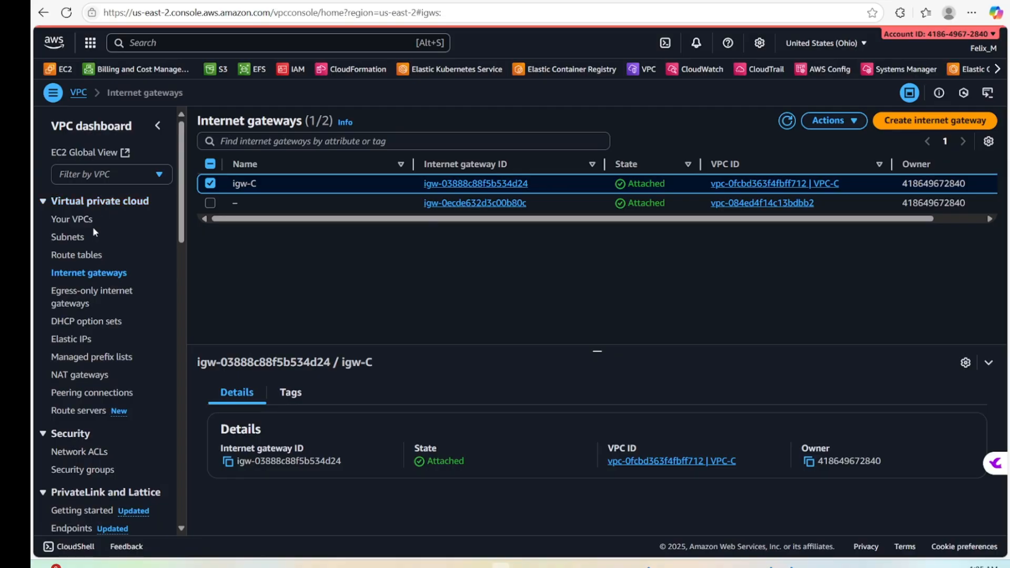
scroll(93, 267, down, 1)
scroll(92, 266, down, 5)
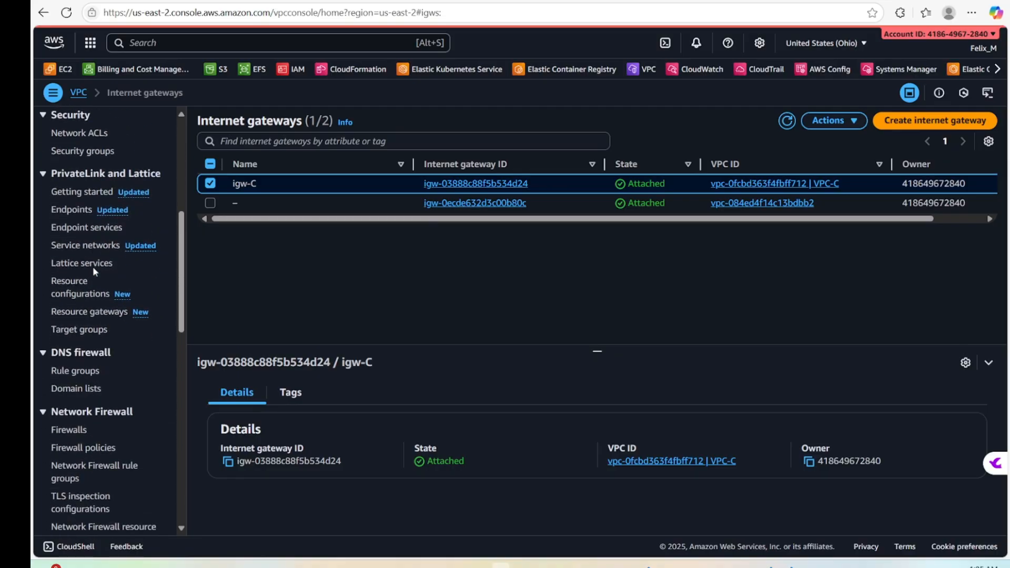
scroll(87, 279, down, 7)
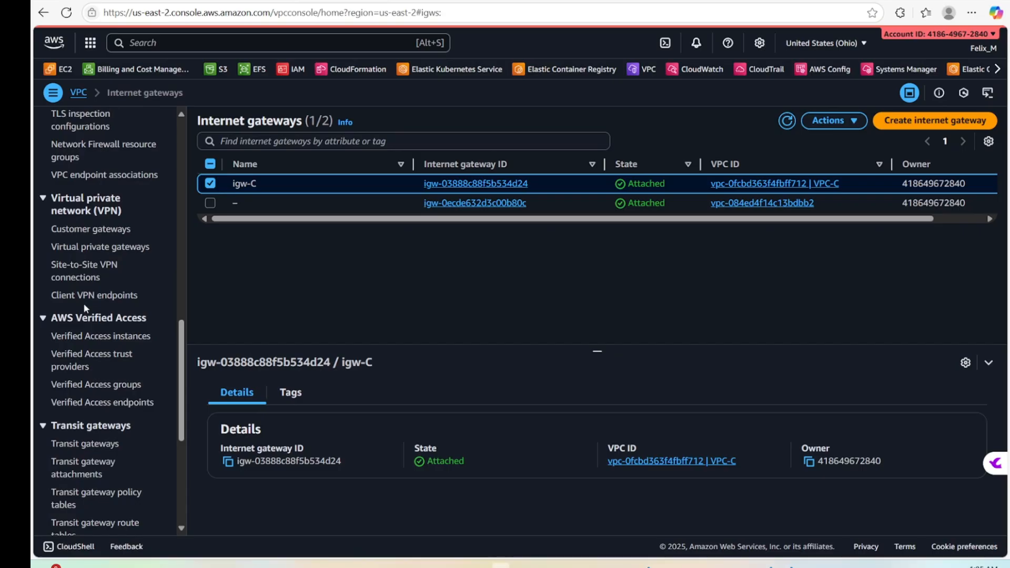
scroll(83, 303, down, 2)
scroll(83, 303, up, 2)
scroll(83, 304, down, 2)
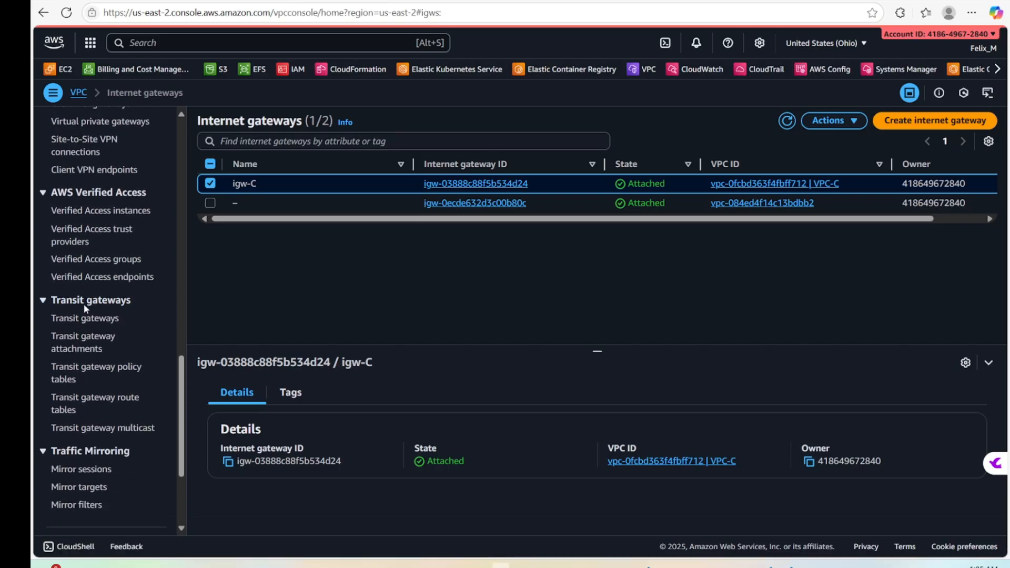
scroll(84, 316, up, 5)
scroll(84, 316, up, 5)
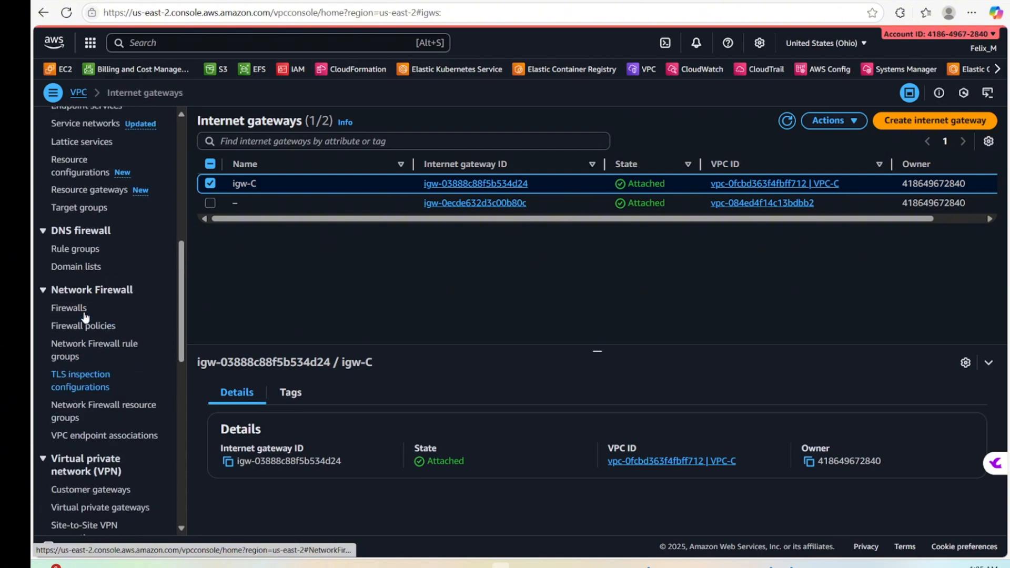
scroll(85, 318, down, 4)
scroll(84, 316, down, 1)
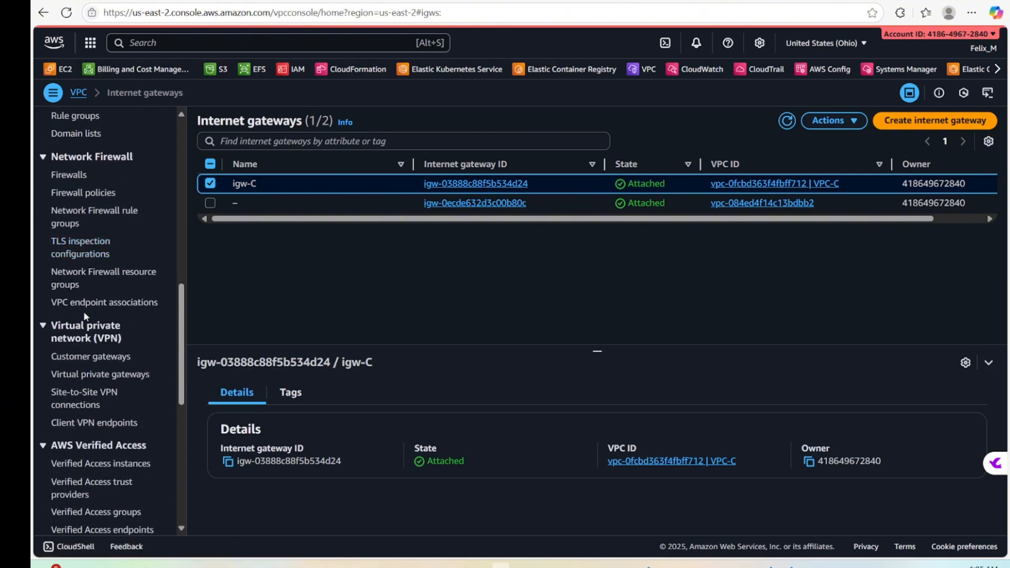
scroll(84, 311, down, 5)
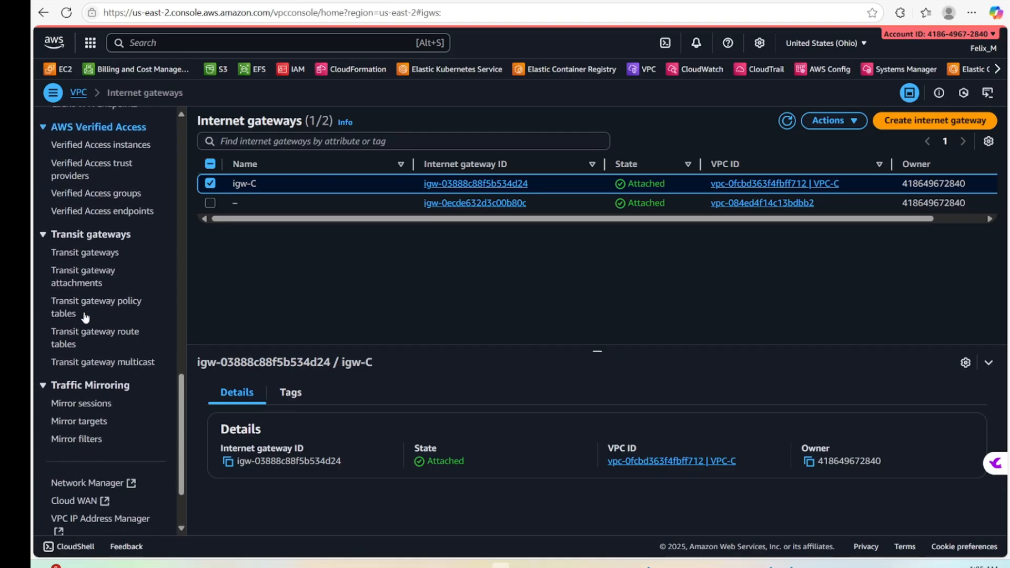
scroll(86, 315, up, 10)
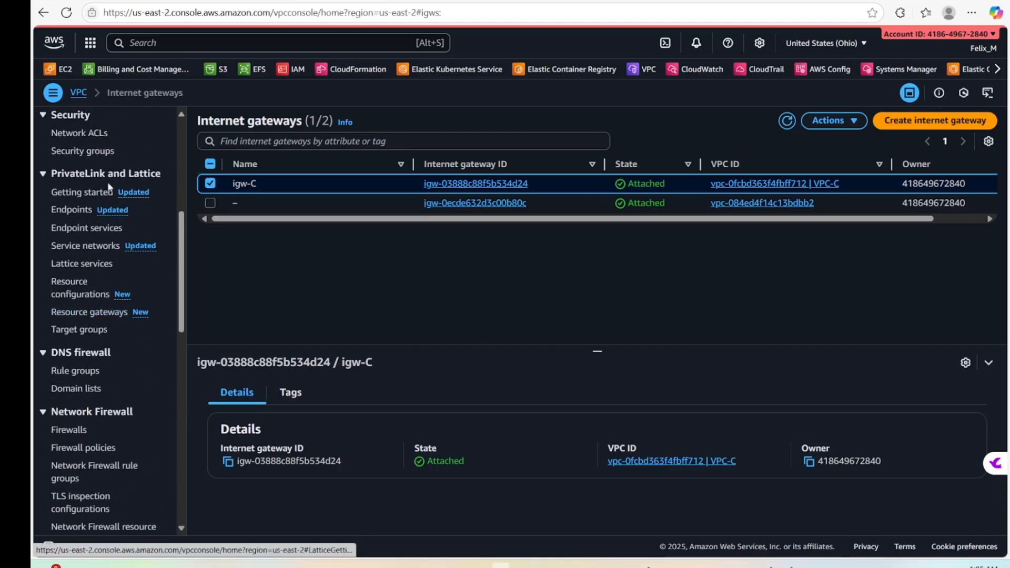
scroll(109, 187, up, 4)
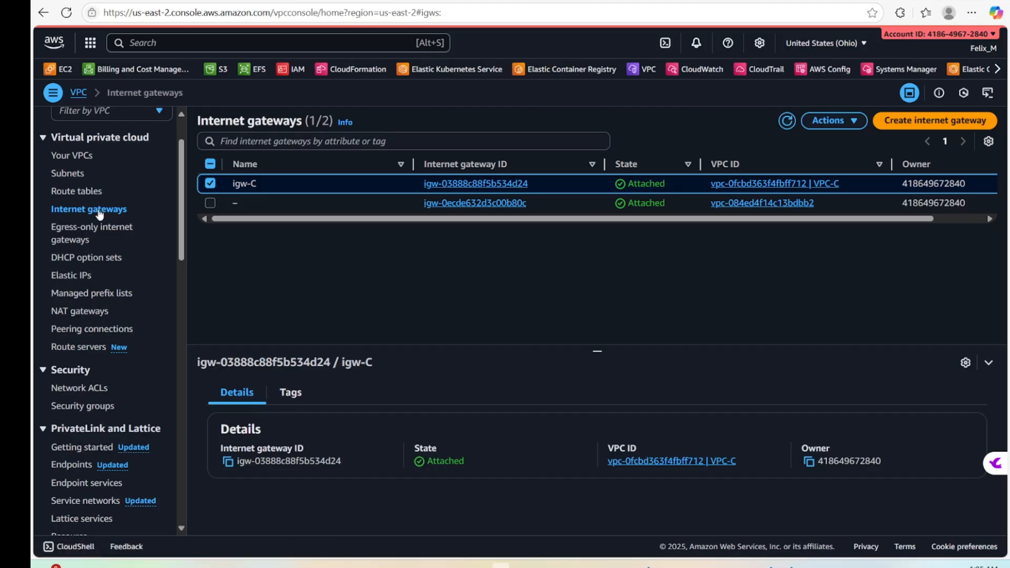
click(79, 333)
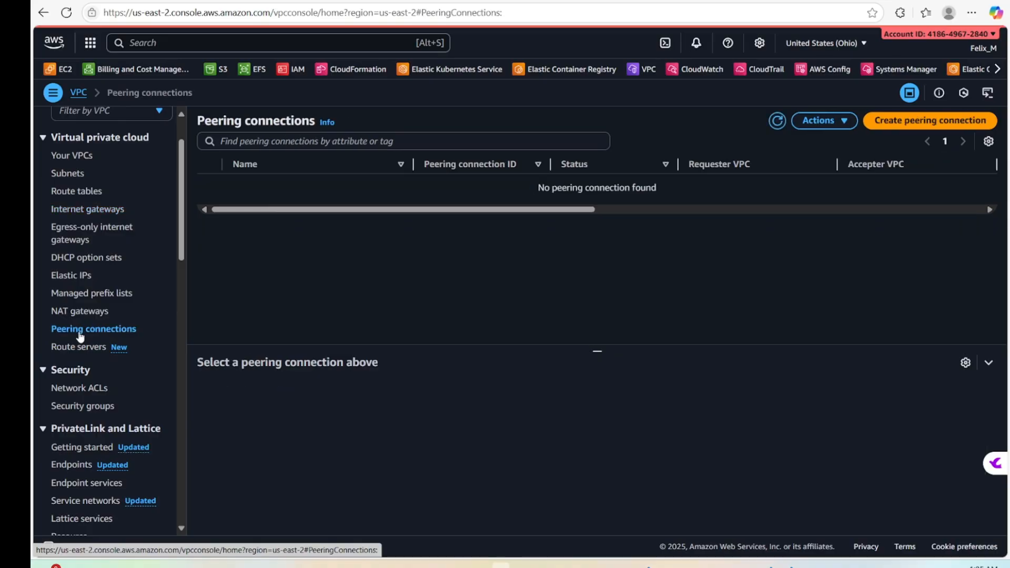
click(915, 126)
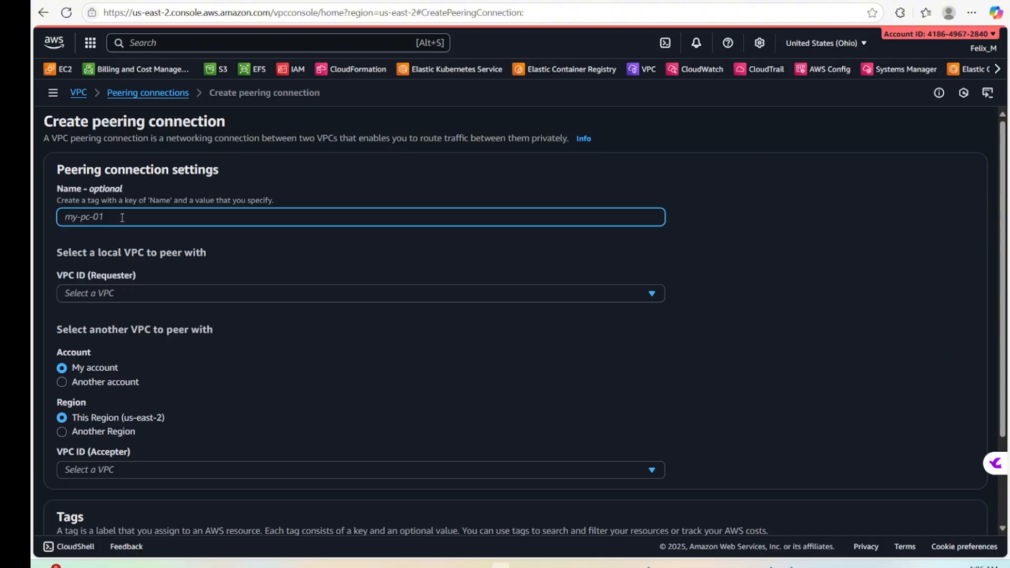
text(peering-f)
text(rom-A-to-B)
mouse_move(213, 256)
mouse_down()
mouse_move(36, 254)
mouse_move(208, 255)
mouse_up()
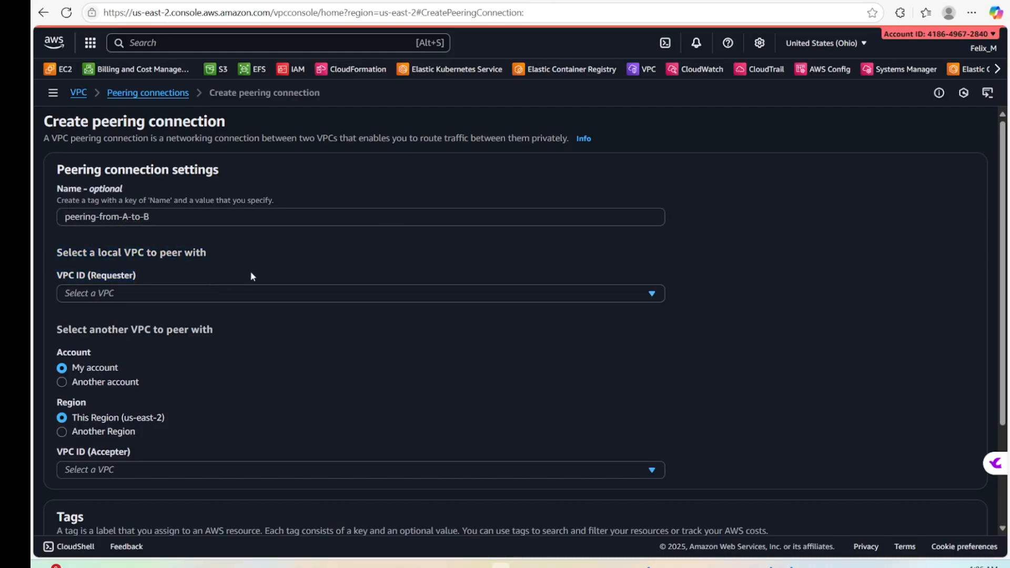
click(187, 296)
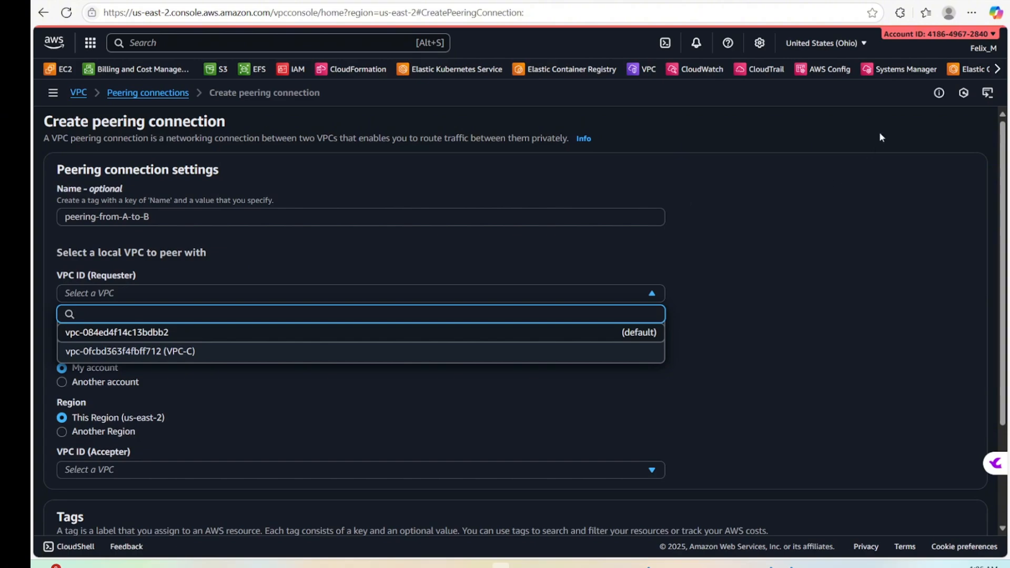
click(811, 223)
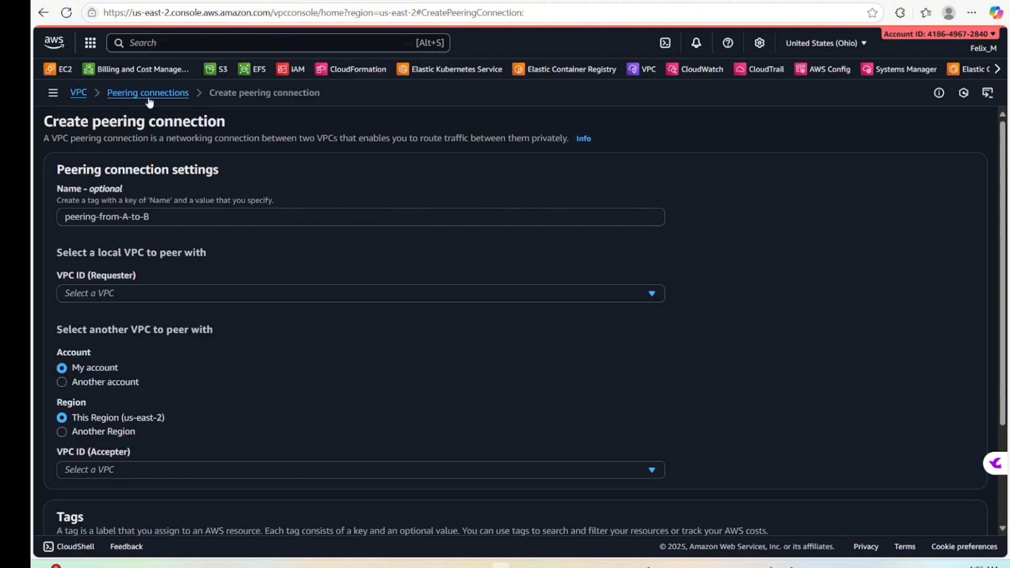
click(78, 94)
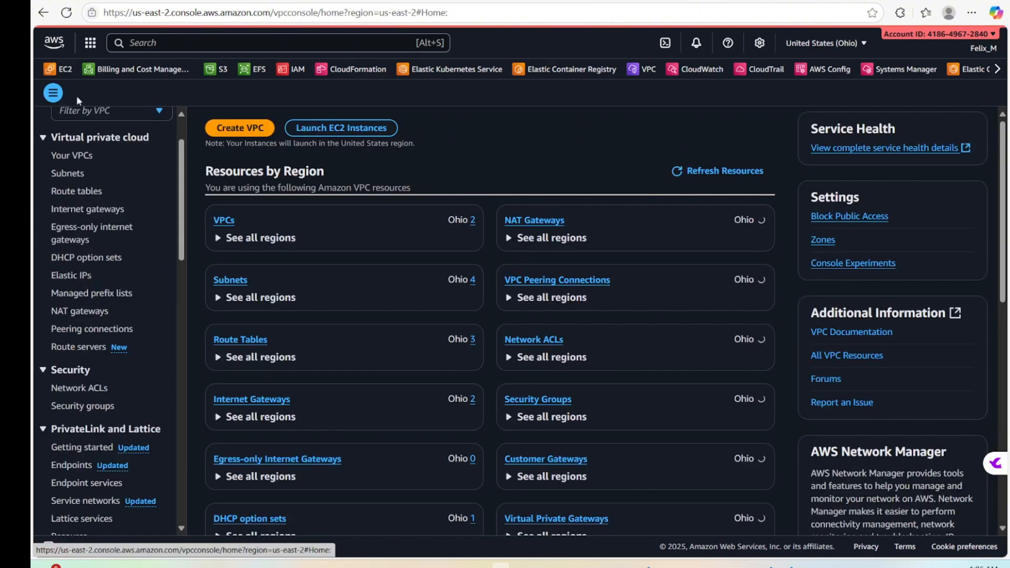
click(227, 226)
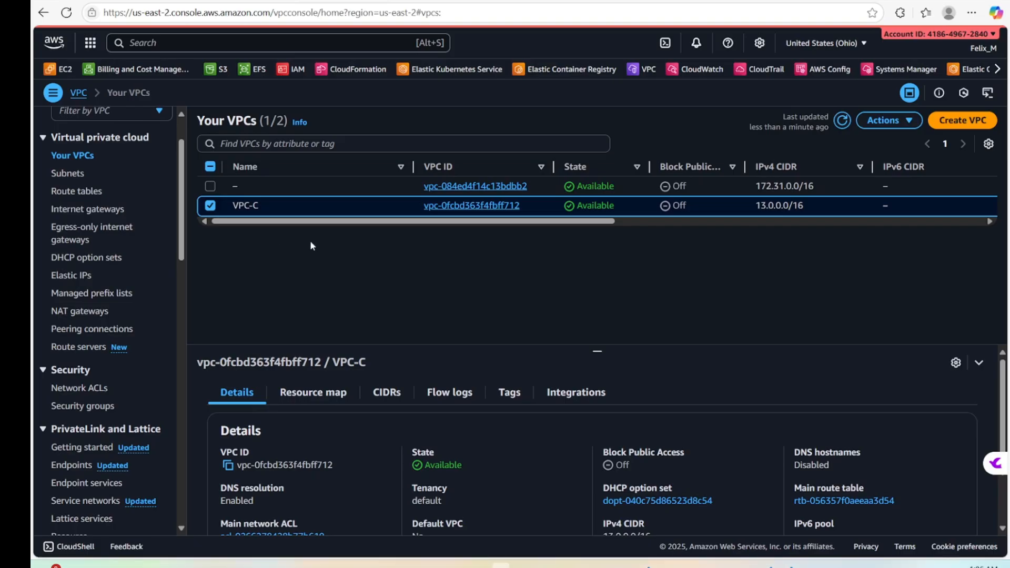
Start a new peering connection named peering-C with VPC-C as the requester VPC
click(89, 329)
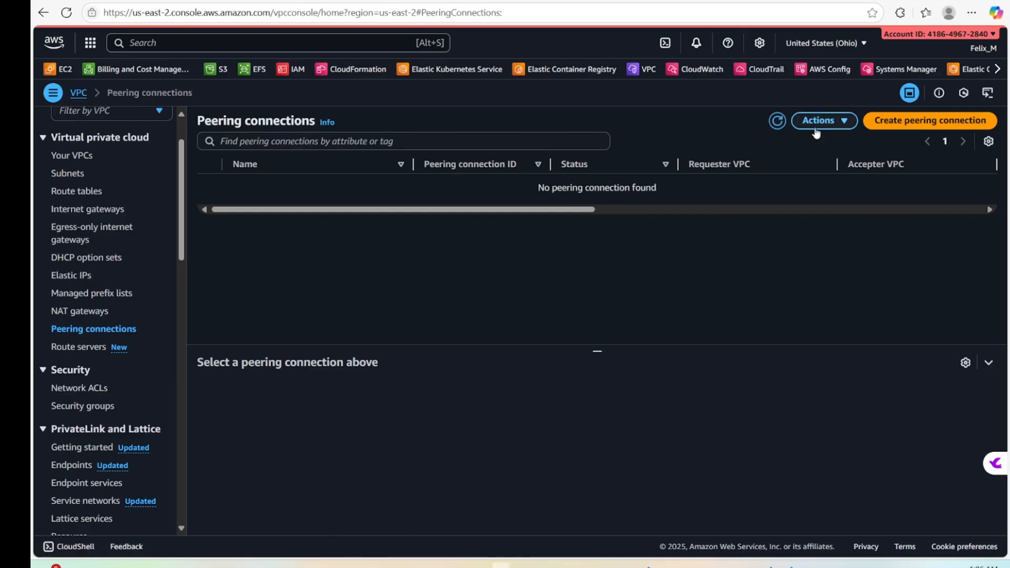
click(916, 125)
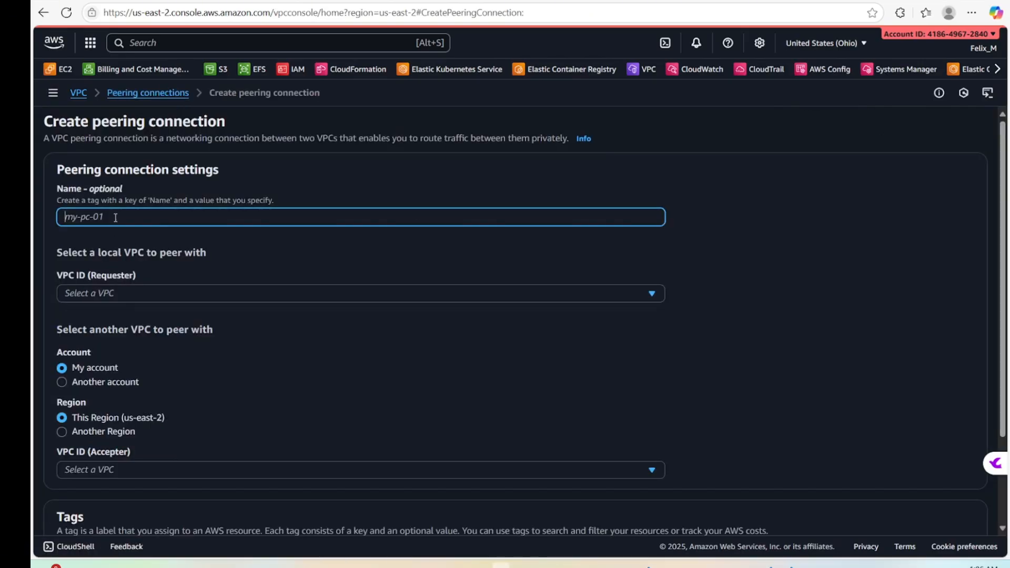
text(peering-C)
click(128, 290)
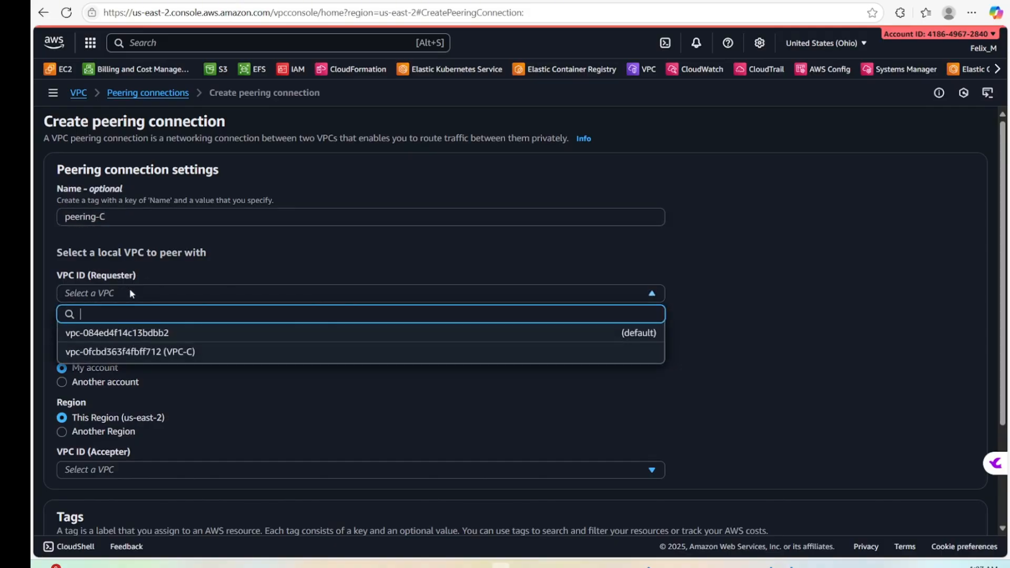
click(151, 353)
scroll(217, 295, down, 3)
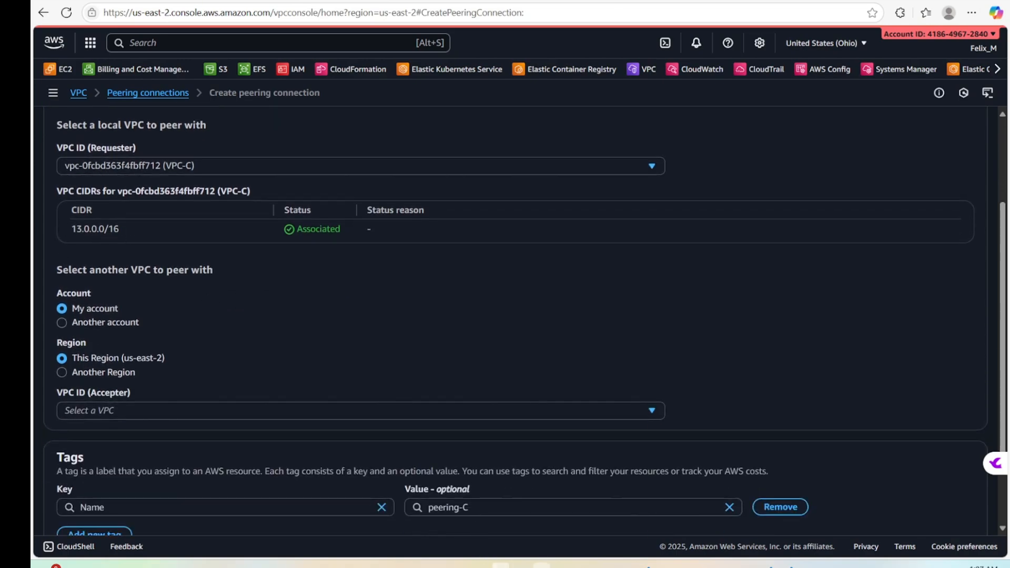
Switch to the diagram in Snipping Tool, circle VPC-C's CIDR 13.0.0.0/16 with the red pen, and return to the AWS console
click(542, 565)
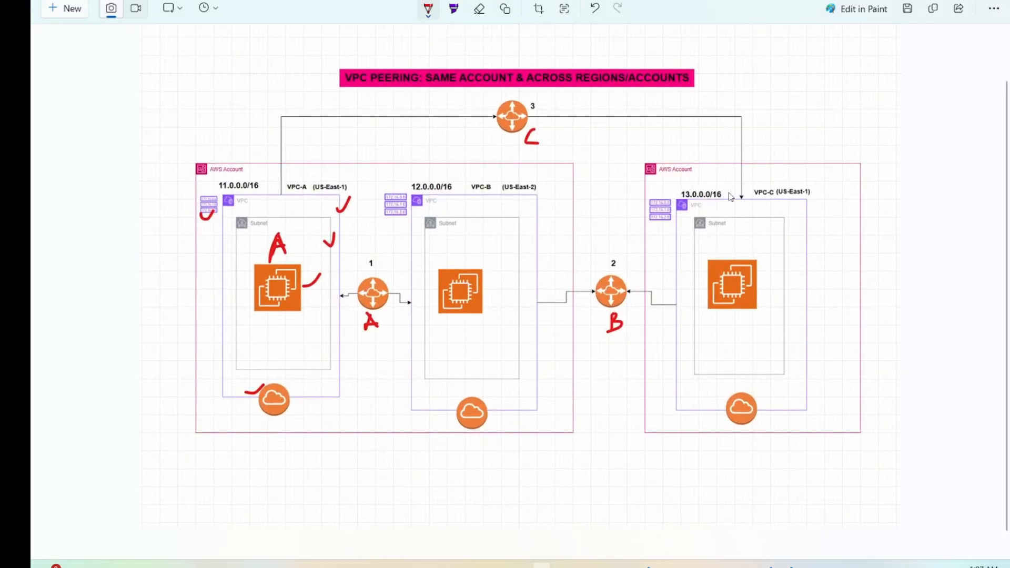
drag(731, 192, 683, 194)
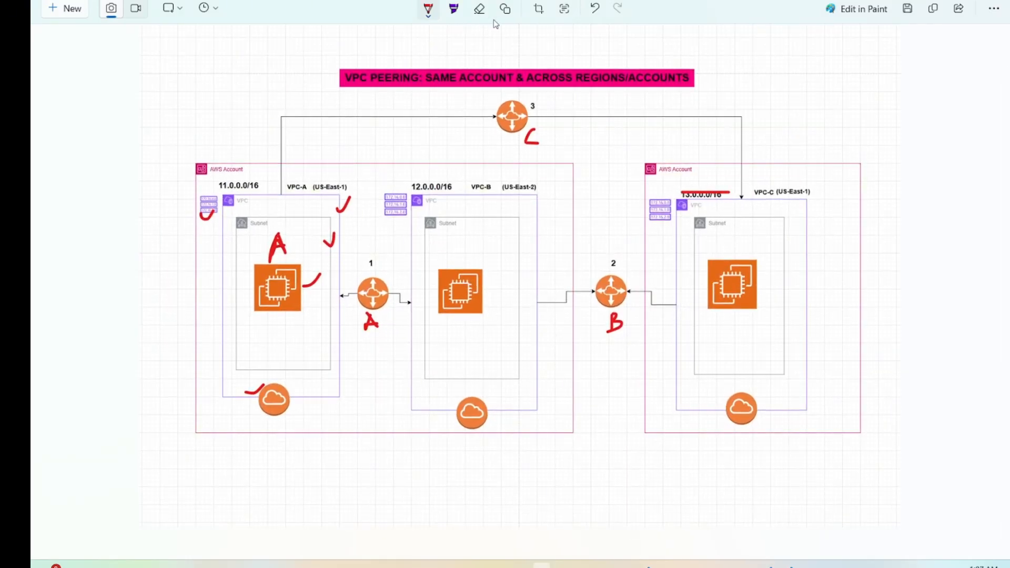
click(594, 9)
mouse_move(676, 193)
mouse_down()
mouse_move(682, 212)
mouse_move(725, 196)
mouse_move(675, 186)
mouse_move(680, 212)
mouse_up()
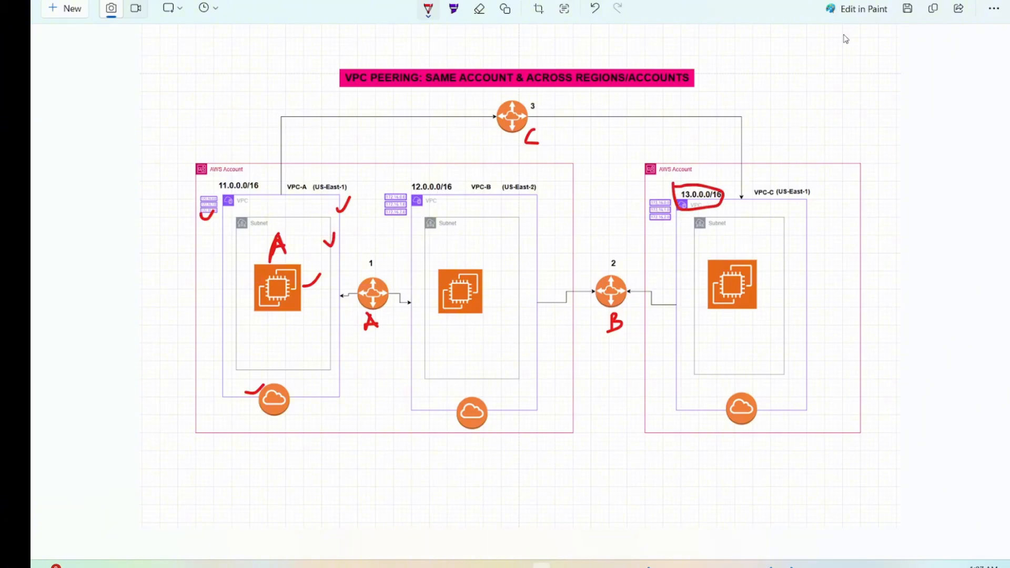
click(947, 6)
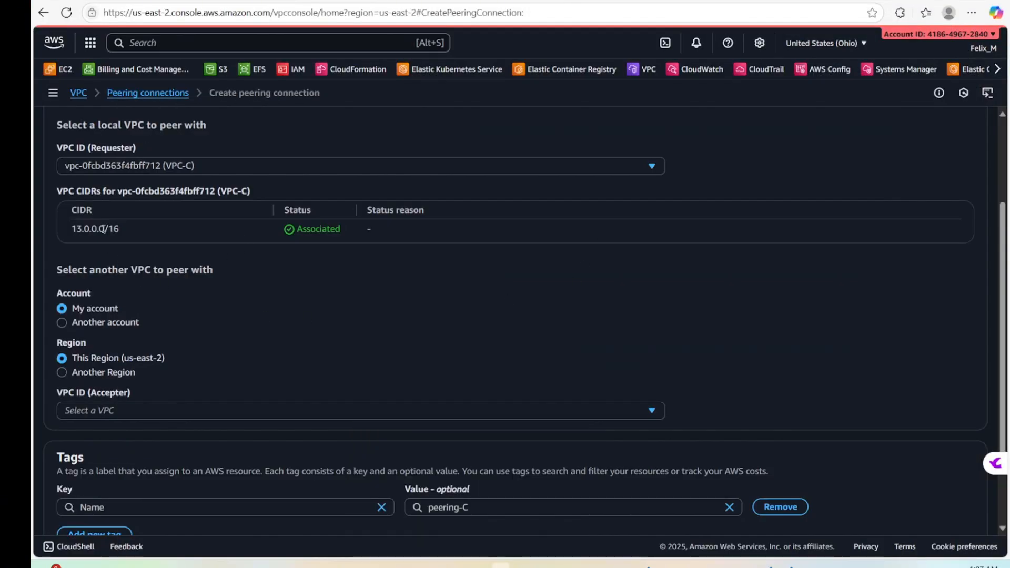
Switch back to the diagram in Snipping Tool, write A → B below it and draw a line linking VPC-A and VPC-B
scroll(207, 289, down, 2)
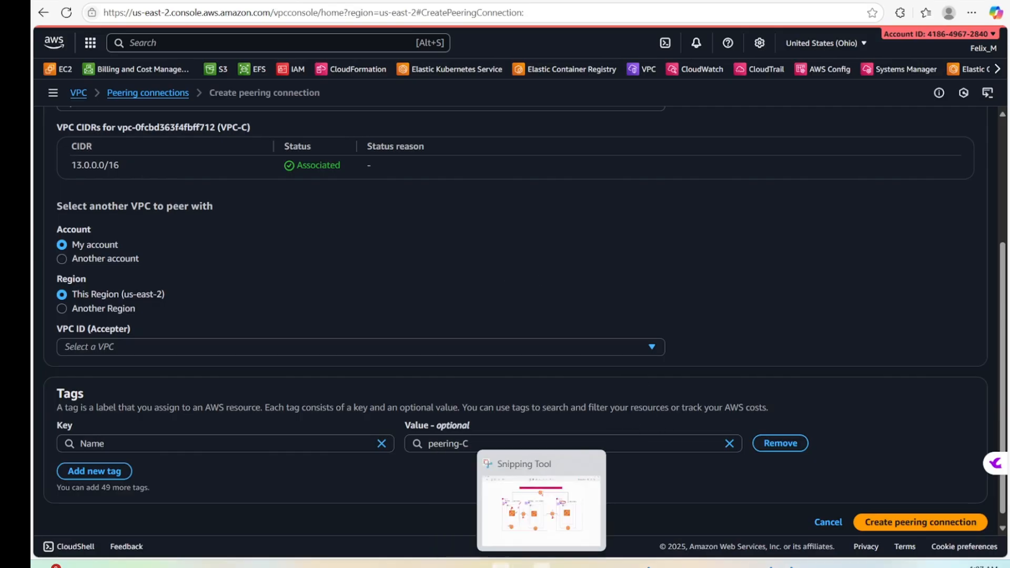
click(541, 564)
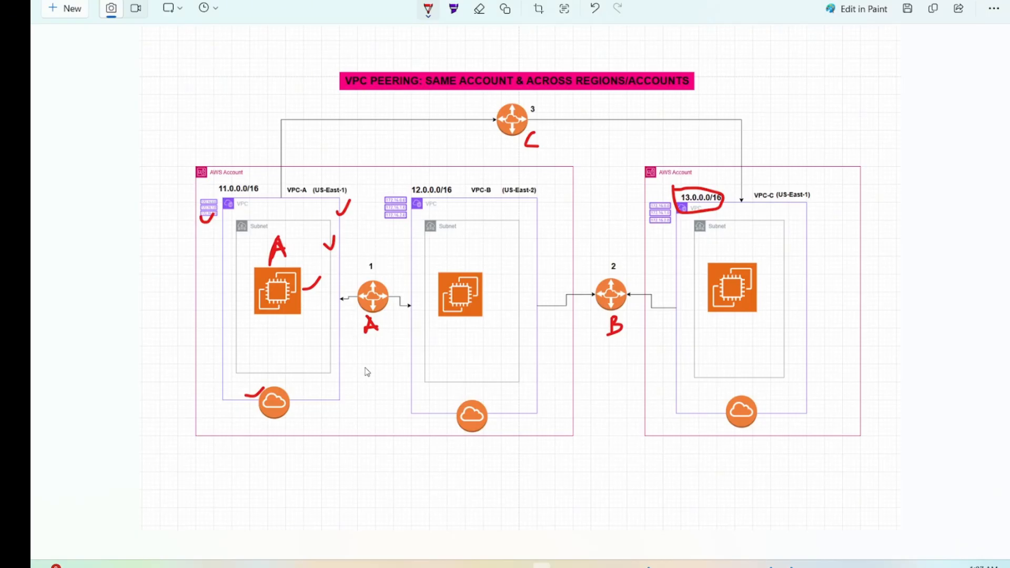
mouse_move(163, 481)
mouse_down()
mouse_move(177, 453)
mouse_move(191, 487)
mouse_move(181, 473)
mouse_move(311, 467)
mouse_move(319, 453)
mouse_move(326, 480)
mouse_up()
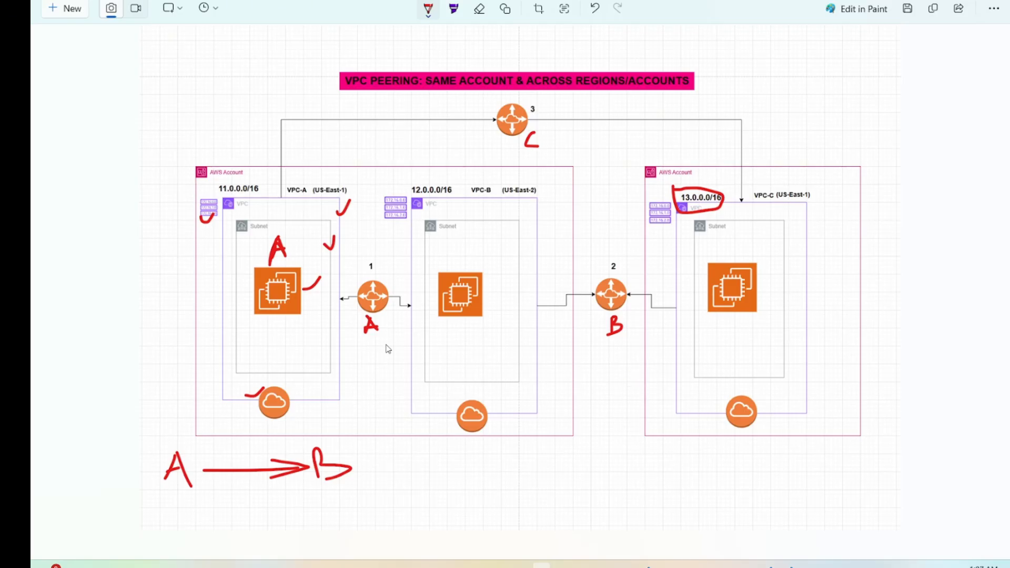
drag(302, 347, 428, 345)
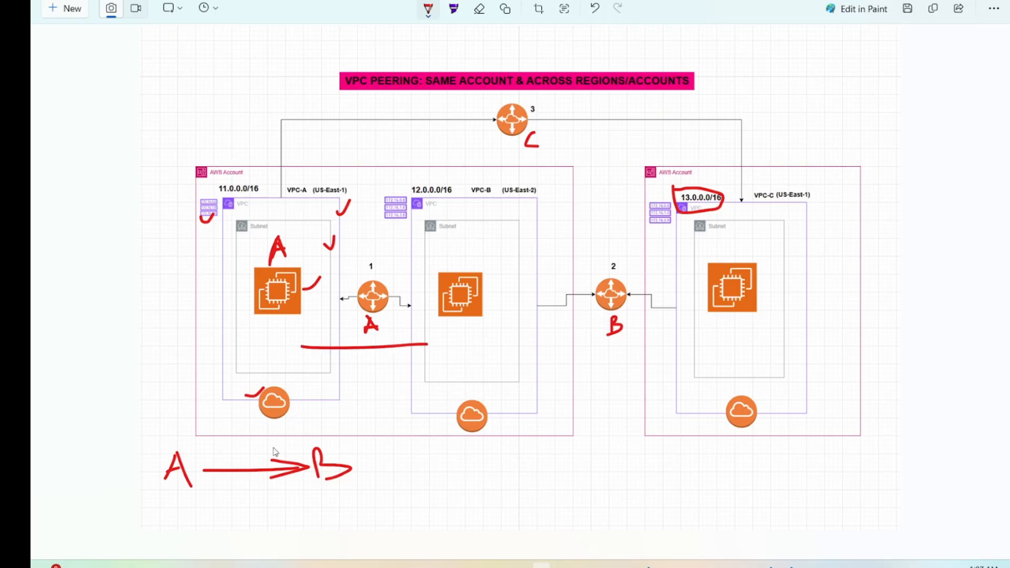
Add the peering directions B → C and A → C in red pen beneath A → B
mouse_move(176, 499)
mouse_down()
mouse_move(173, 521)
mouse_move(197, 513)
mouse_move(173, 524)
mouse_up()
mouse_move(224, 509)
mouse_down()
mouse_move(311, 509)
mouse_move(308, 520)
mouse_up()
mouse_move(357, 495)
mouse_down()
mouse_move(345, 500)
mouse_move(367, 511)
mouse_up()
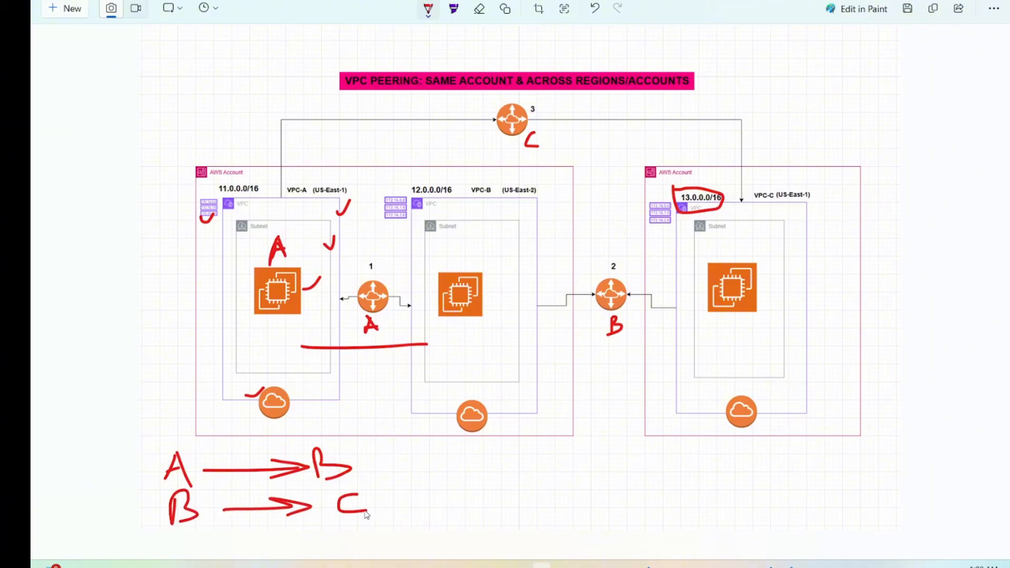
scroll(349, 384, down, 1)
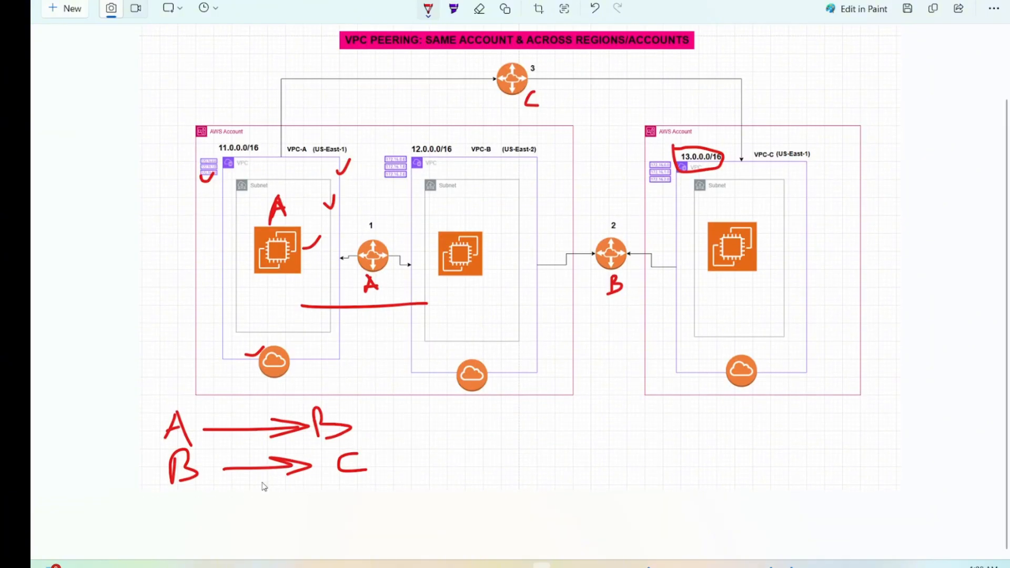
mouse_move(171, 526)
mouse_down()
mouse_move(180, 501)
mouse_move(203, 518)
mouse_move(201, 507)
mouse_up()
mouse_move(237, 505)
mouse_down()
mouse_move(312, 502)
mouse_move(287, 523)
mouse_up()
mouse_move(368, 498)
mouse_down()
mouse_move(348, 506)
mouse_move(372, 514)
mouse_up()
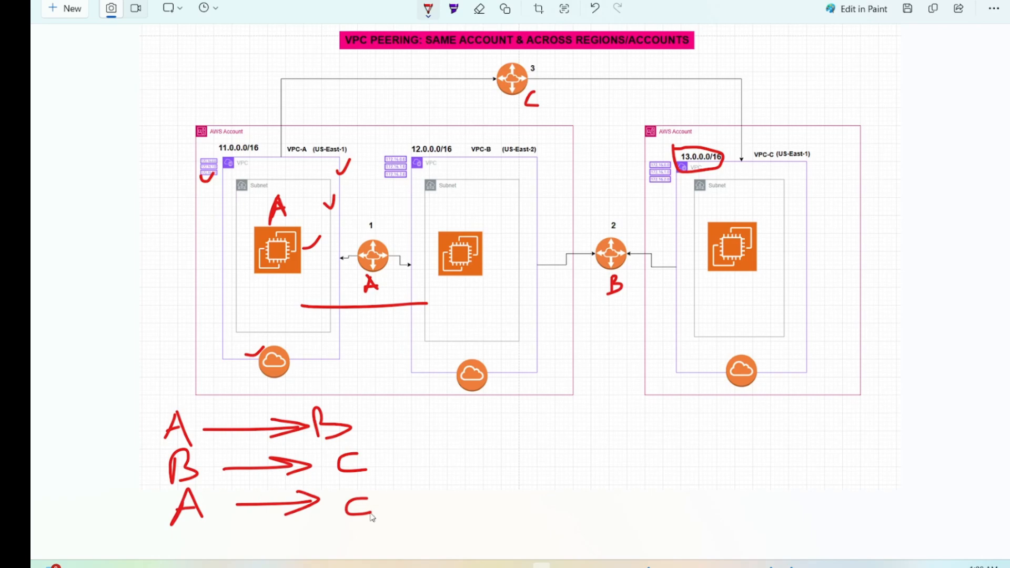
Write A - C and a reversed pair starting from C, draw a line through A → B, and add a return arrow from C to A
mouse_move(519, 434)
mouse_down()
mouse_move(511, 429)
mouse_move(526, 456)
mouse_move(551, 440)
mouse_move(579, 446)
mouse_up()
mouse_move(512, 493)
mouse_down()
mouse_move(537, 508)
mouse_move(582, 485)
mouse_up()
mouse_move(589, 480)
mouse_down()
mouse_move(590, 495)
mouse_move(615, 494)
mouse_move(620, 481)
mouse_up()
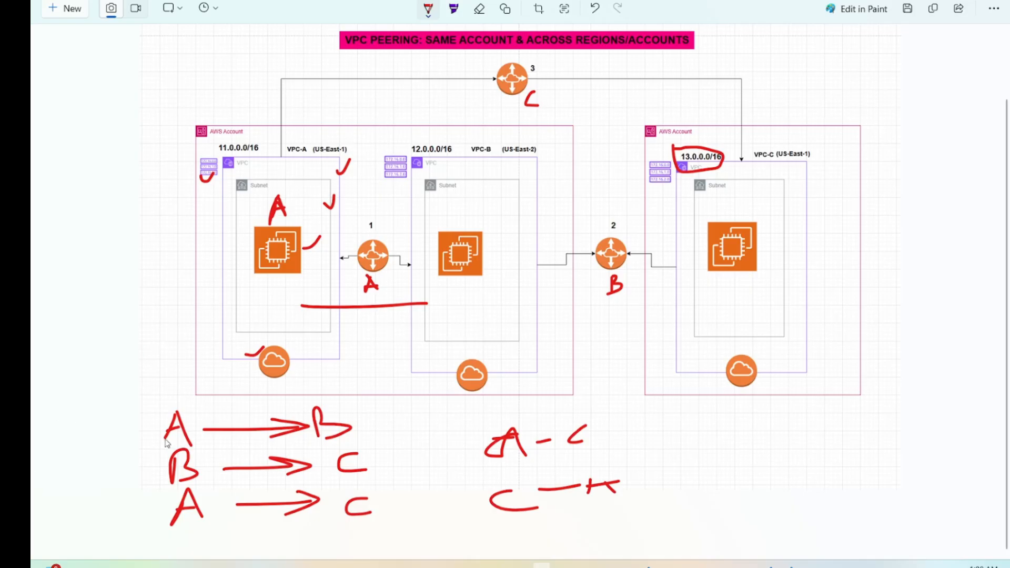
drag(170, 437, 334, 427)
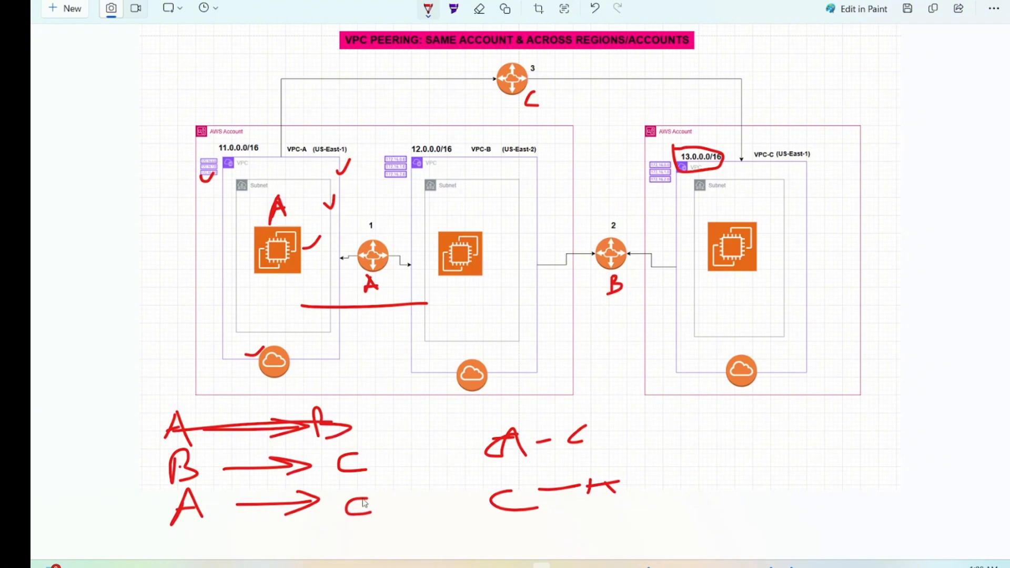
mouse_move(345, 504)
mouse_down()
mouse_move(222, 514)
mouse_move(285, 521)
mouse_up()
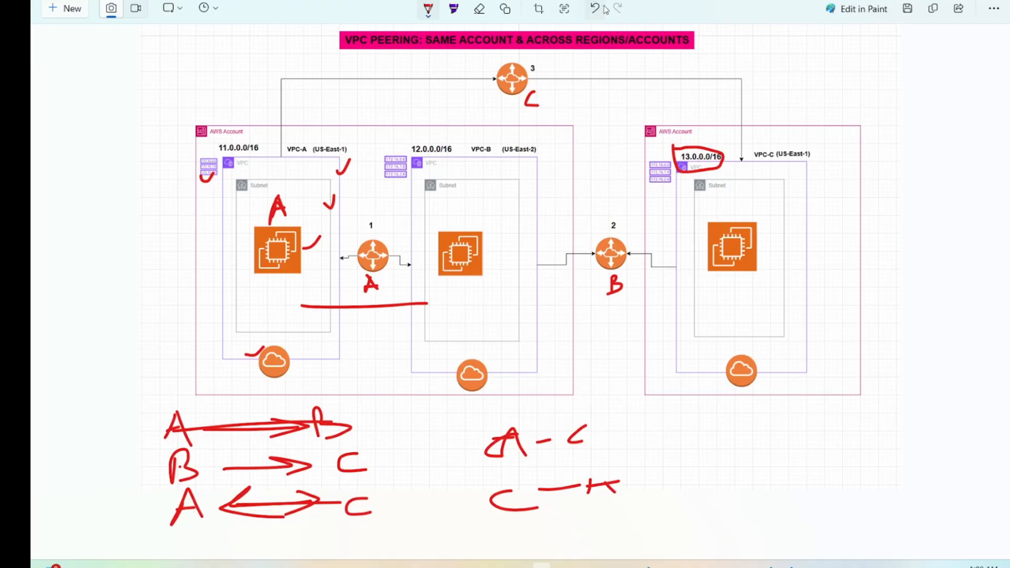
Undo the red pen strokes of the handwritten peering directions and the linking line between VPC-A and VPC-B
click(595, 8)
click(595, 8)
click(596, 8)
click(595, 9)
click(595, 9)
click(595, 9)
click(595, 8)
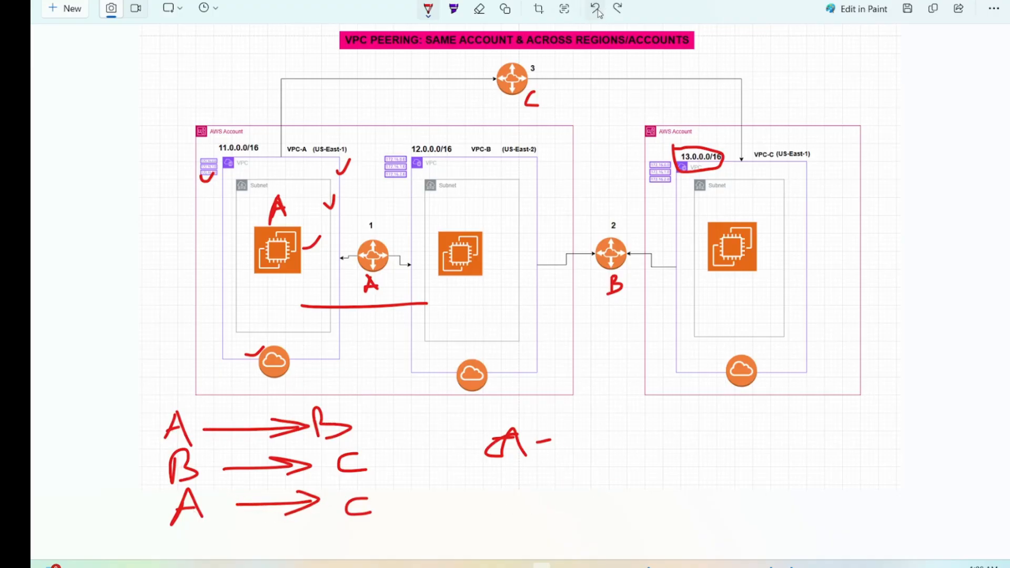
click(596, 9)
click(595, 9)
click(595, 8)
click(595, 9)
click(595, 9)
click(595, 8)
click(595, 9)
click(595, 8)
click(595, 9)
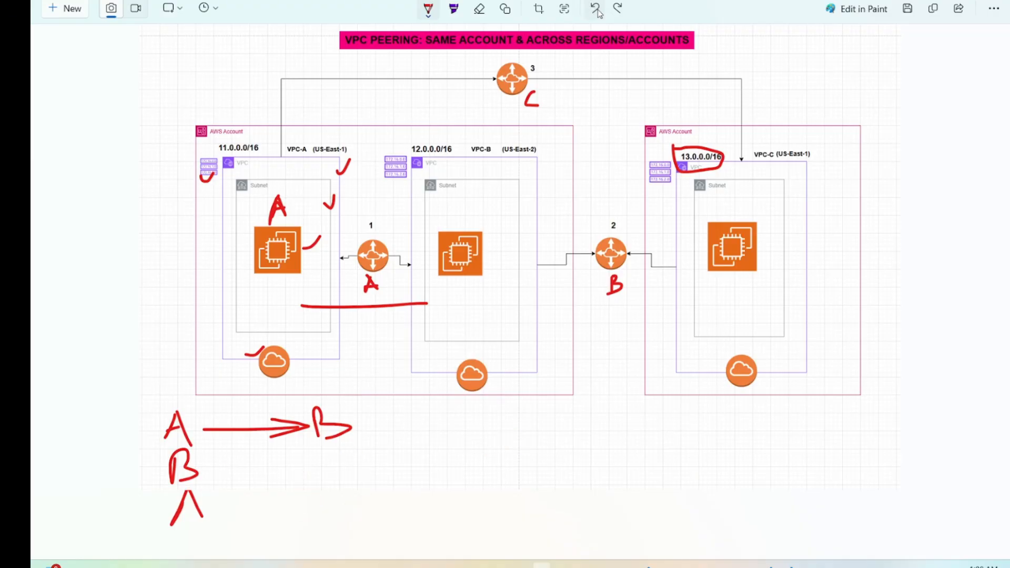
click(596, 8)
click(595, 8)
click(599, 12)
click(598, 12)
click(598, 11)
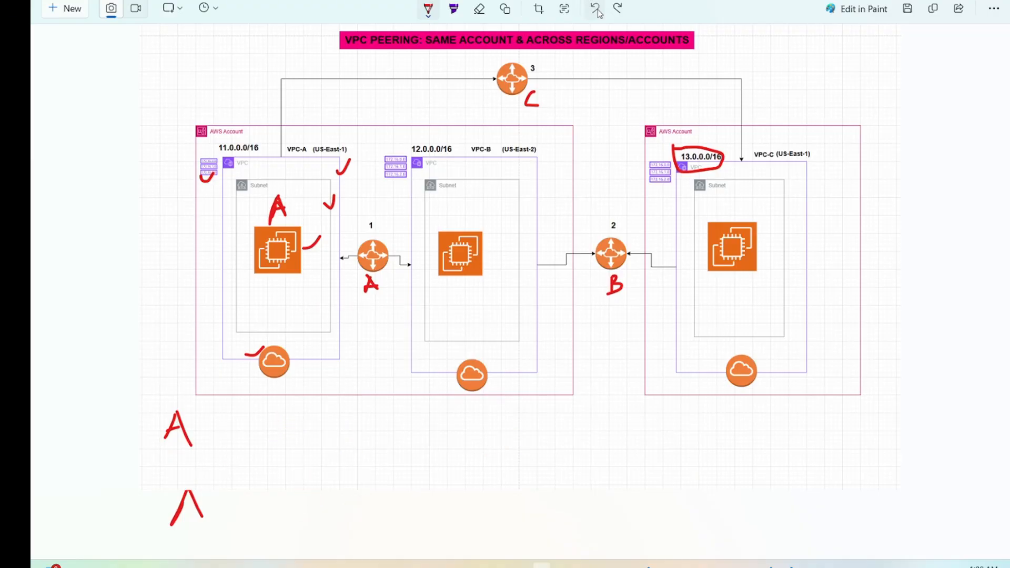
click(598, 11)
click(599, 12)
click(599, 11)
Write the peering directions A → B, B → C and C → A in red pen below the diagram
mouse_move(227, 414)
mouse_down()
mouse_move(219, 438)
mouse_move(244, 452)
mouse_move(242, 430)
mouse_move(301, 426)
mouse_up()
drag(283, 422, 337, 437)
mouse_move(341, 404)
mouse_down()
mouse_move(357, 407)
mouse_move(365, 423)
mouse_move(332, 436)
mouse_up()
mouse_move(225, 461)
mouse_down()
mouse_move(222, 483)
mouse_move(229, 469)
mouse_move(223, 482)
mouse_move(321, 468)
mouse_move(316, 477)
mouse_up()
drag(364, 454, 380, 461)
mouse_move(244, 498)
mouse_down()
mouse_move(246, 513)
mouse_move(322, 502)
mouse_move(287, 513)
mouse_up()
mouse_move(360, 489)
mouse_down()
mouse_move(352, 505)
mouse_move(379, 499)
mouse_move(371, 491)
mouse_up()
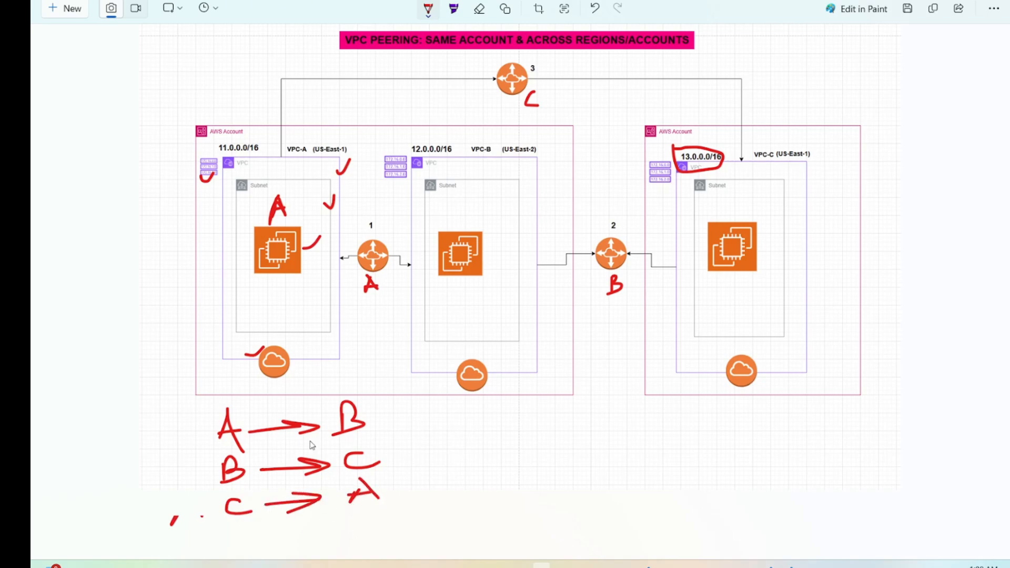
Switch to the AWS console of the account holding VPC-A and start a new peering connection in the Ohio (us-east-2) region
key(alt+Tab)
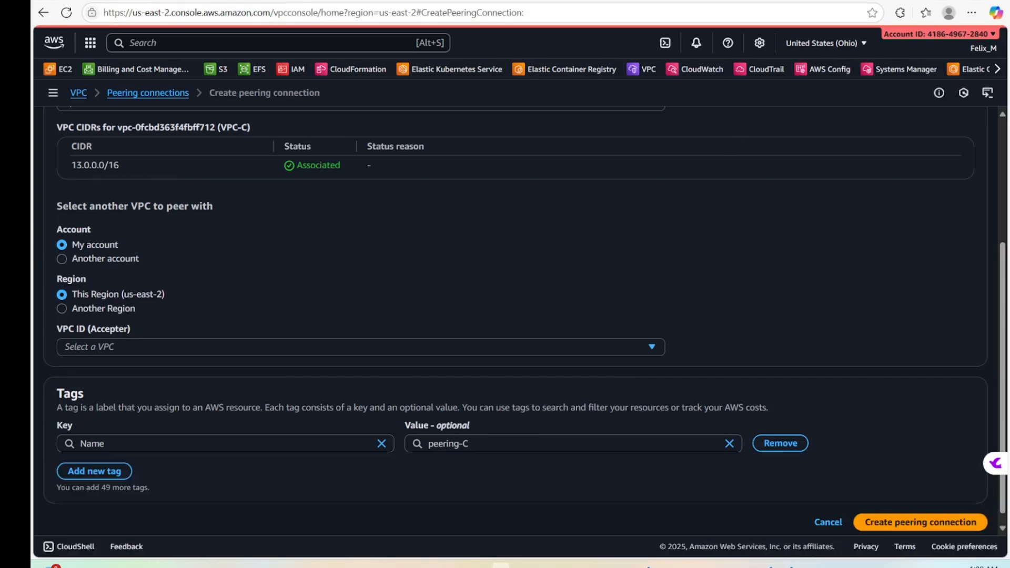
key(alt+Tab)
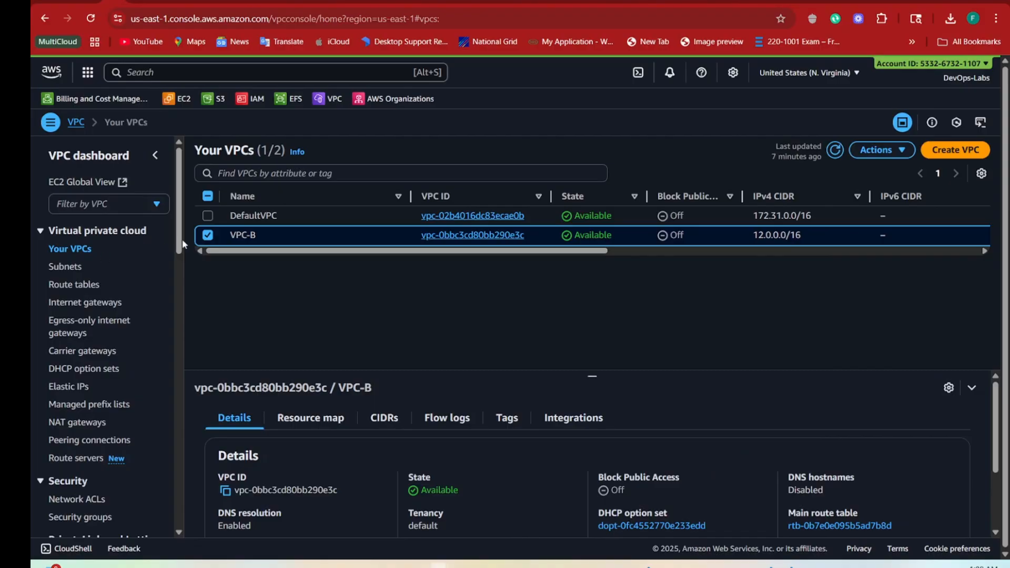
click(797, 72)
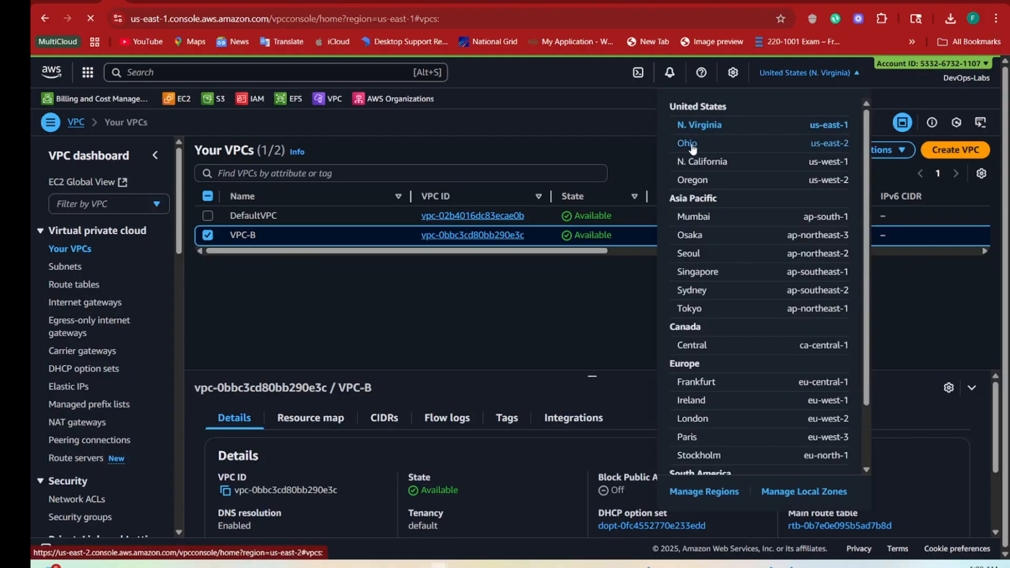
click(691, 146)
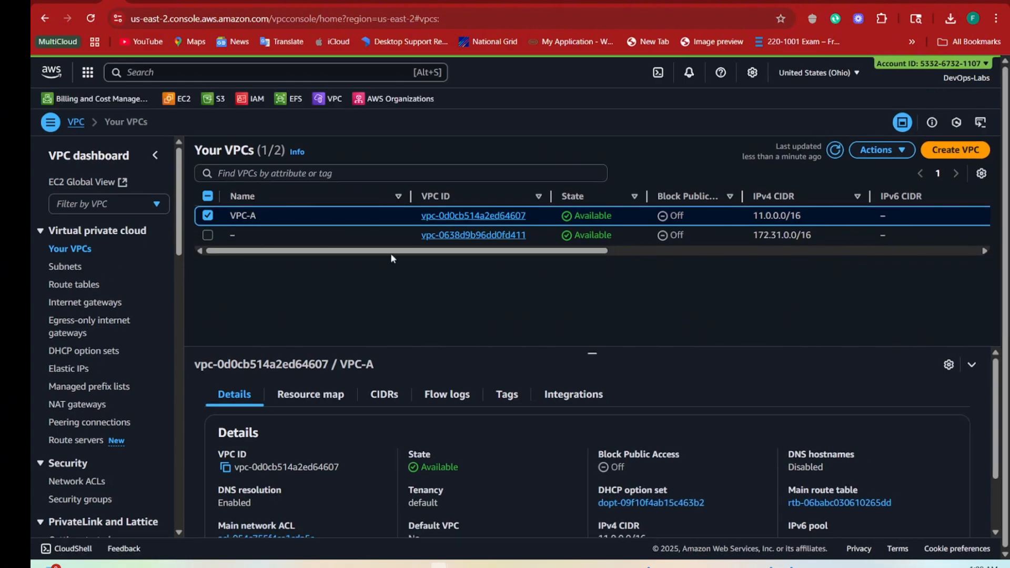
click(75, 428)
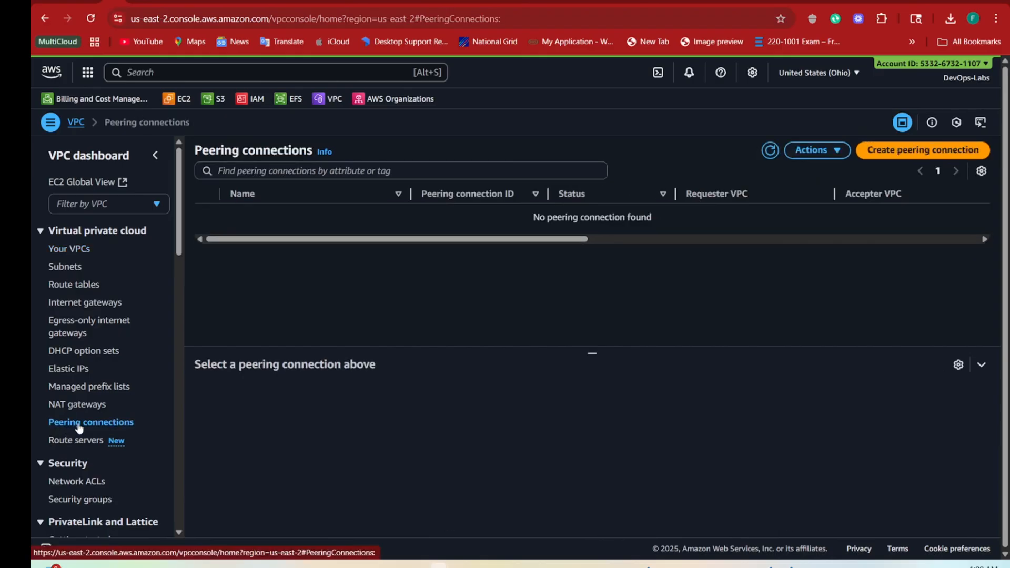
click(922, 152)
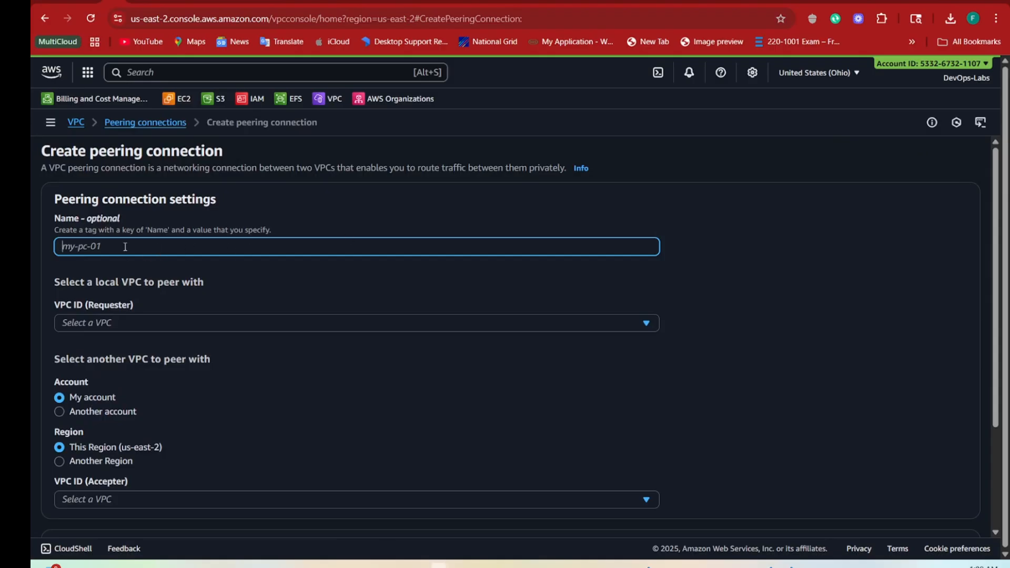
Name the peering connection peering-from-A-to-B and choose VPC-A as the requester VPC
text(peering-from-A-to-B)
click(112, 322)
click(137, 362)
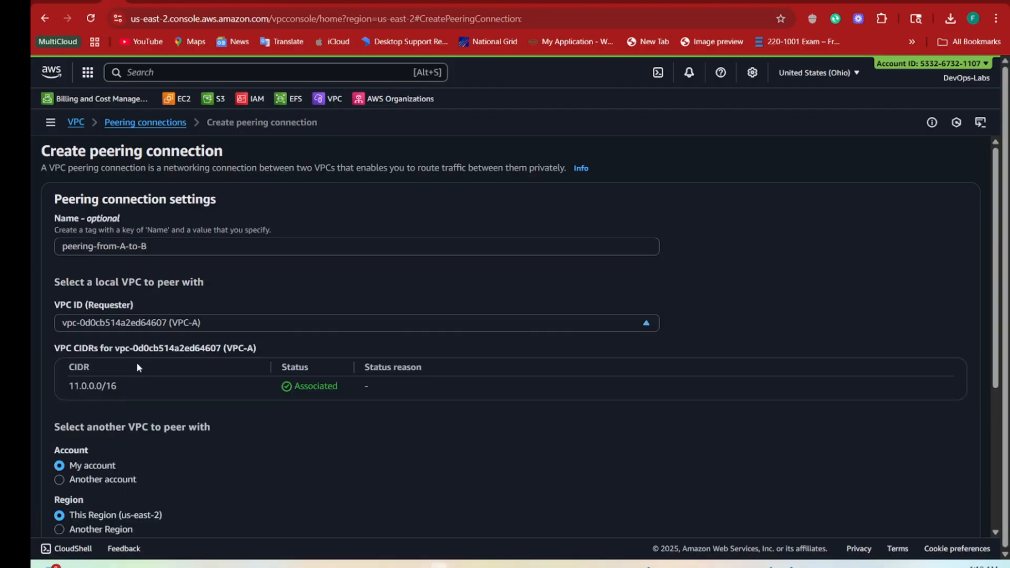
drag(53, 284, 192, 283)
Set the accepter's region to another region, United States (N. Virginia) (us-east-1), keeping My account as the account
scroll(237, 418, down, 2)
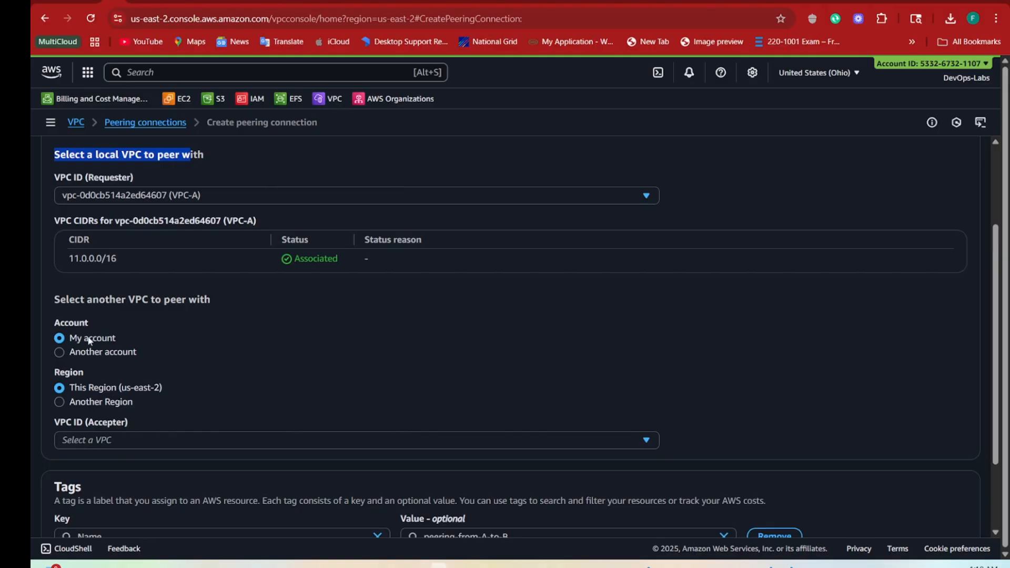
scroll(88, 340, down, 2)
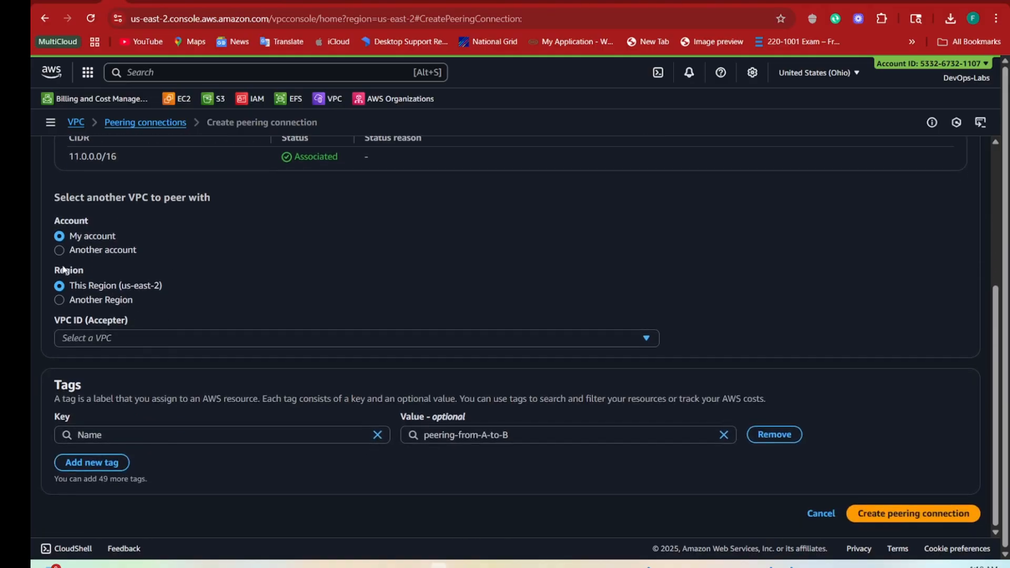
click(59, 299)
click(106, 323)
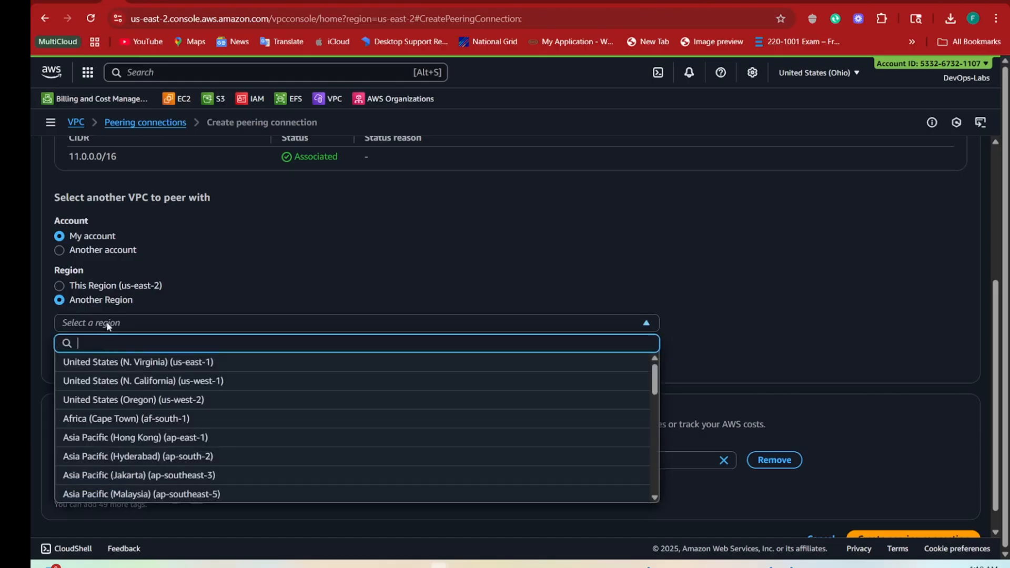
click(160, 364)
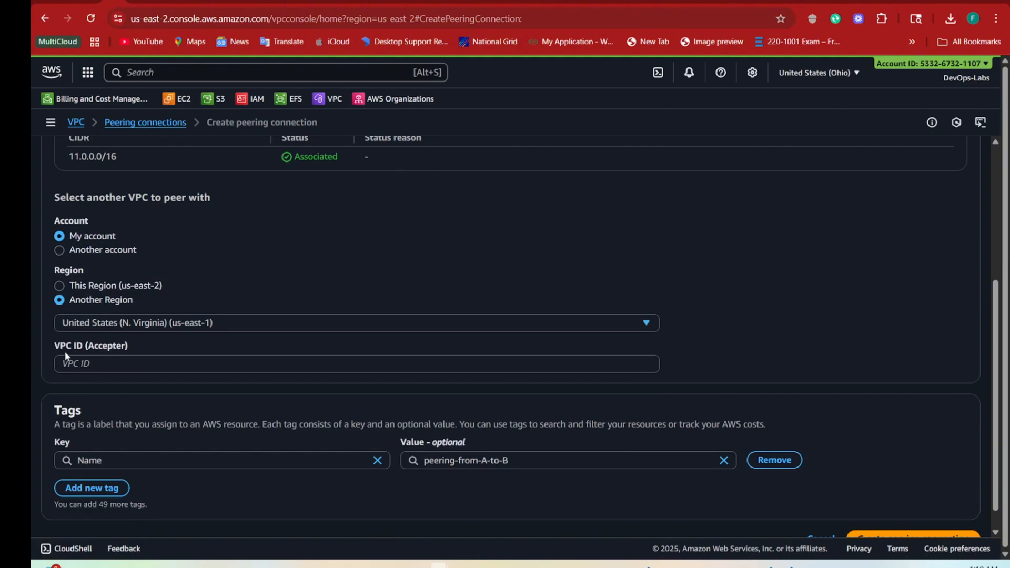
Open the VPC console in a separate browser tab and list the VPCs of the N. Virginia region
click(124, 365)
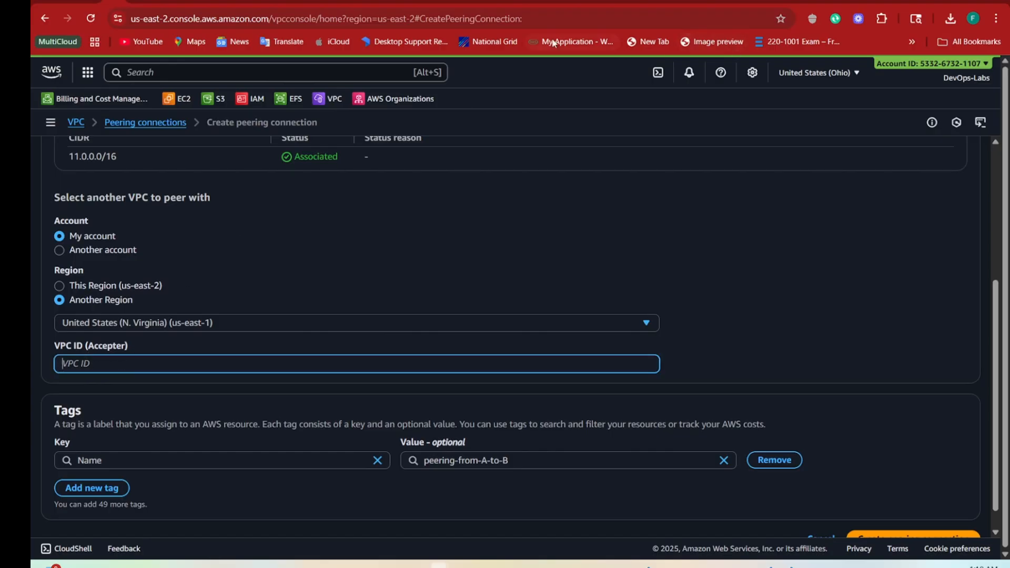
right_click(113, 3)
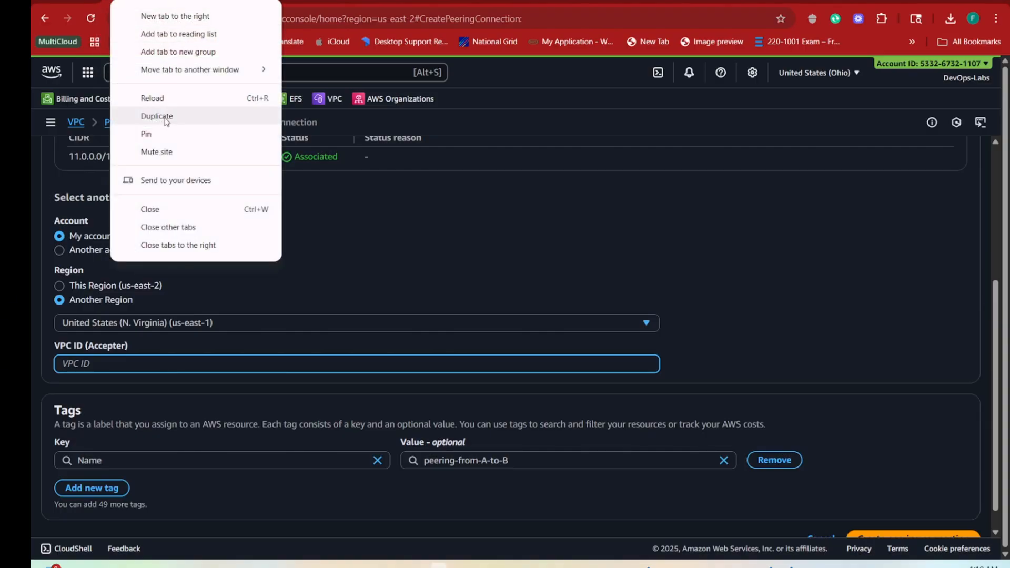
click(470, 209)
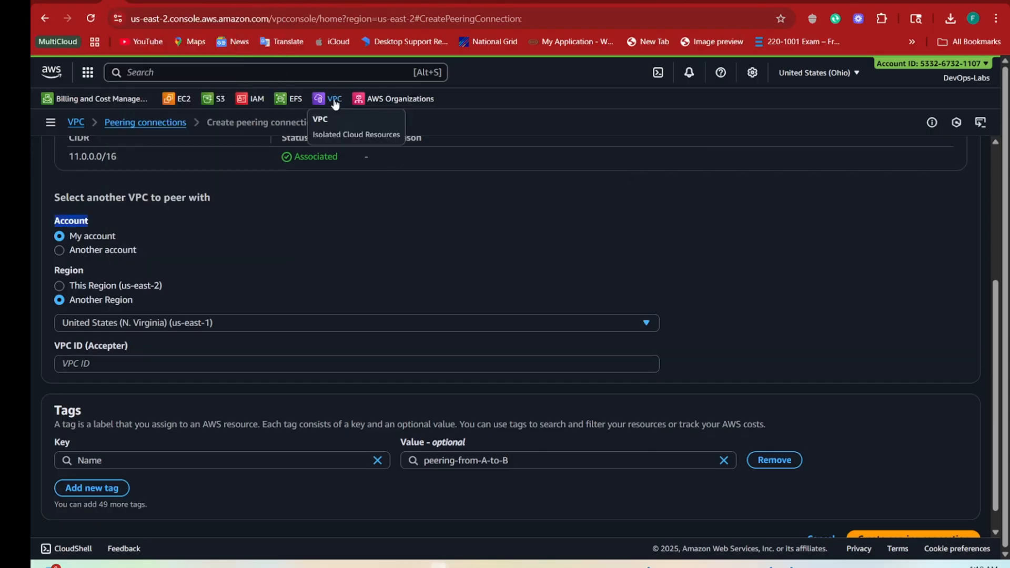
right_click(336, 100)
click(370, 116)
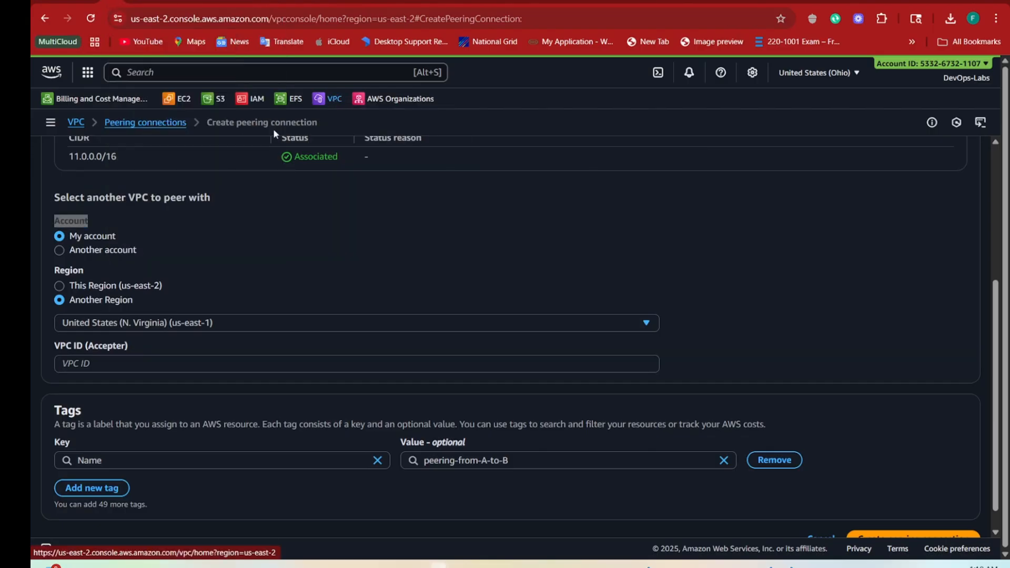
click(184, 3)
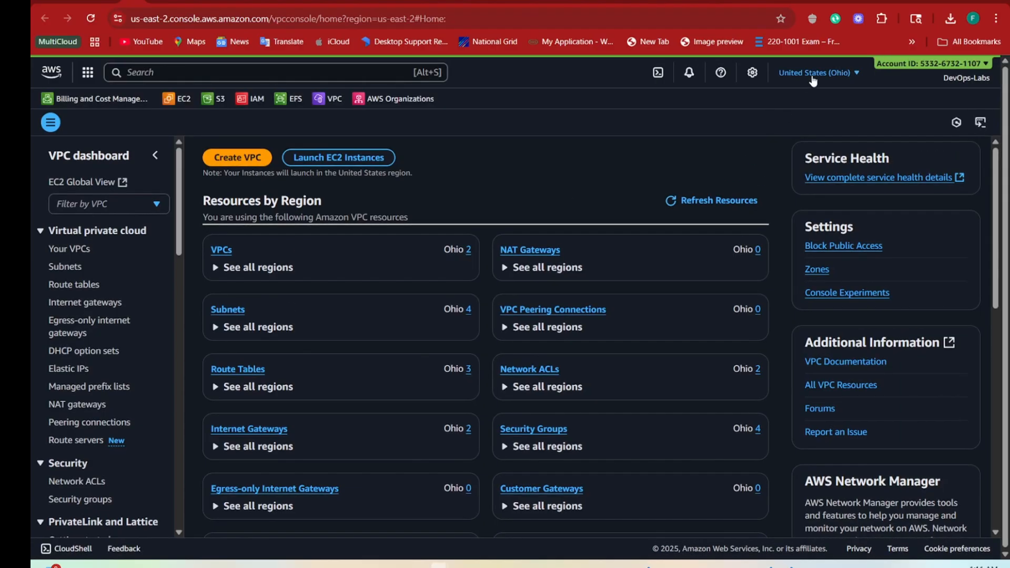
click(815, 74)
click(703, 125)
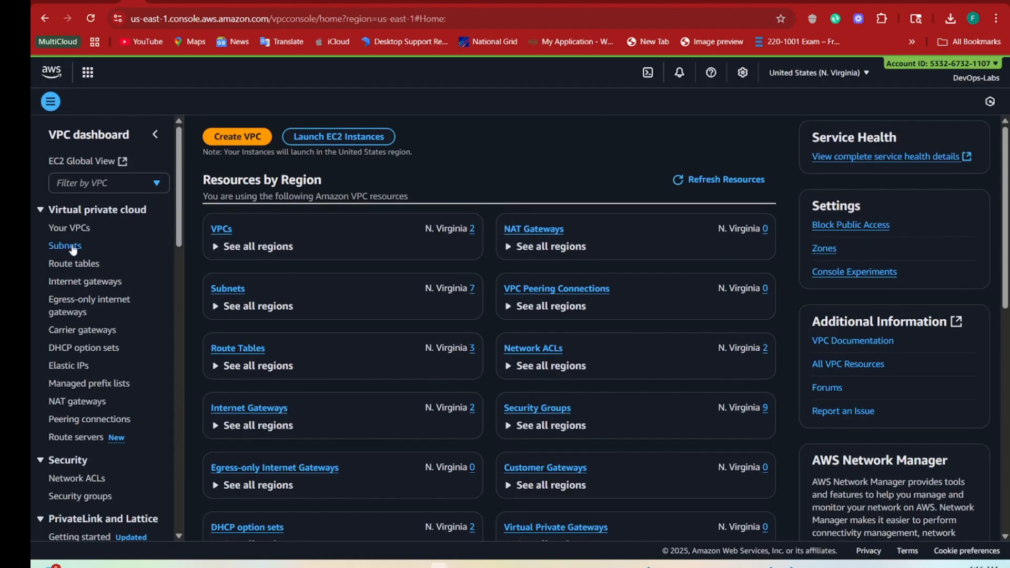
click(221, 250)
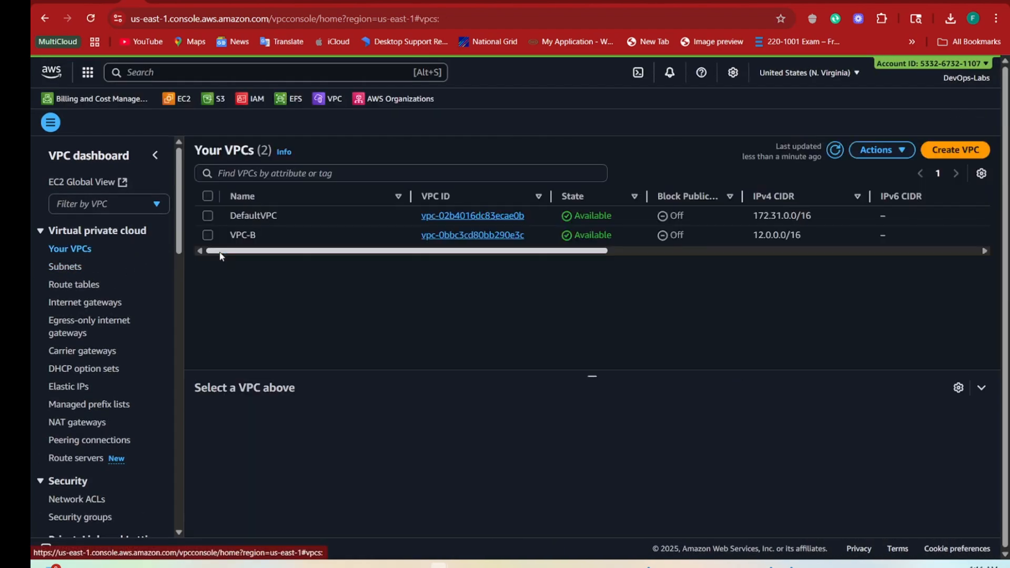
Copy VPC-B's VPC ID and paste it as the accepter VPC ID in the peering connection form
click(208, 235)
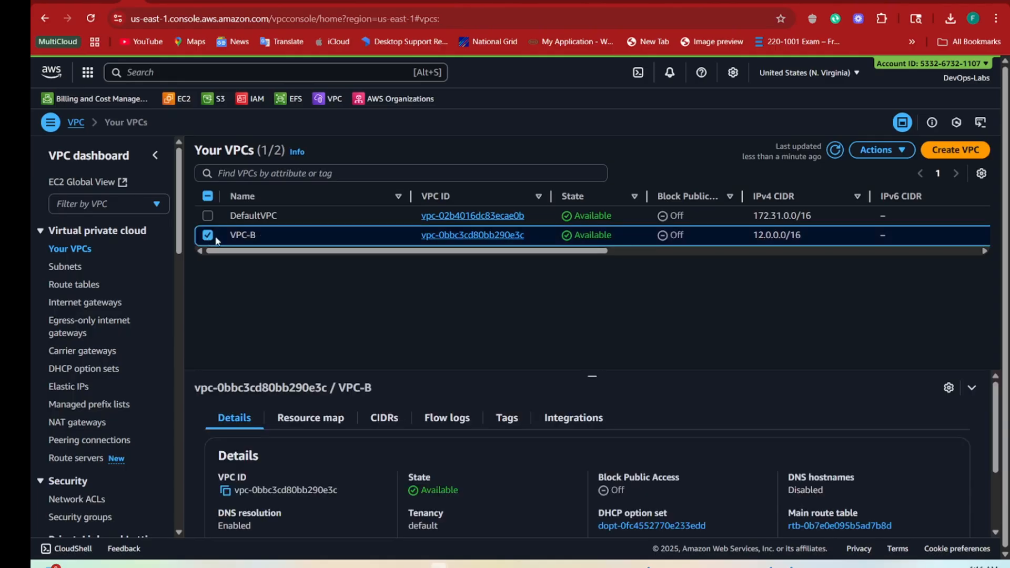
drag(543, 239, 421, 244)
key(ctrl+c)
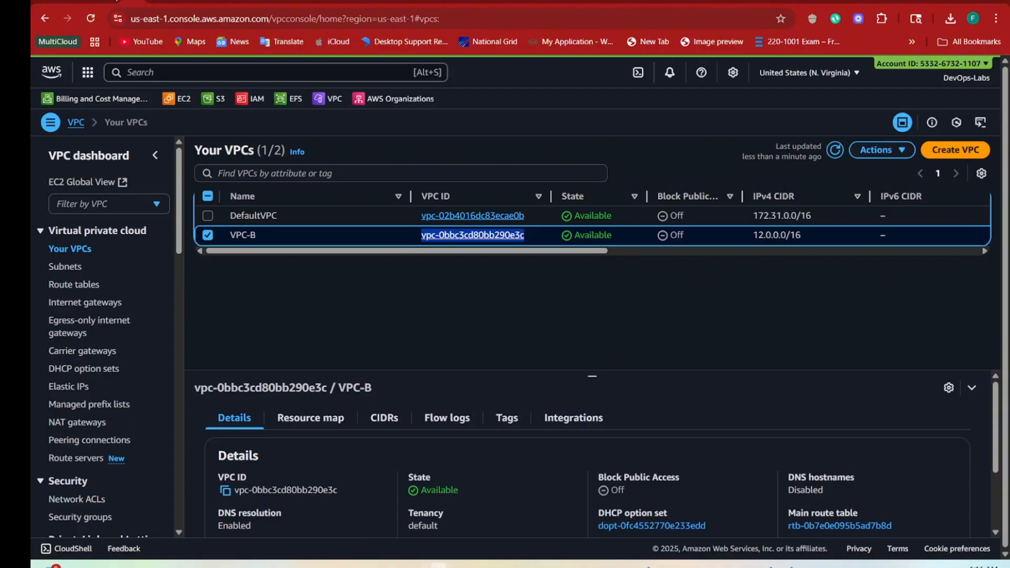
click(174, 1)
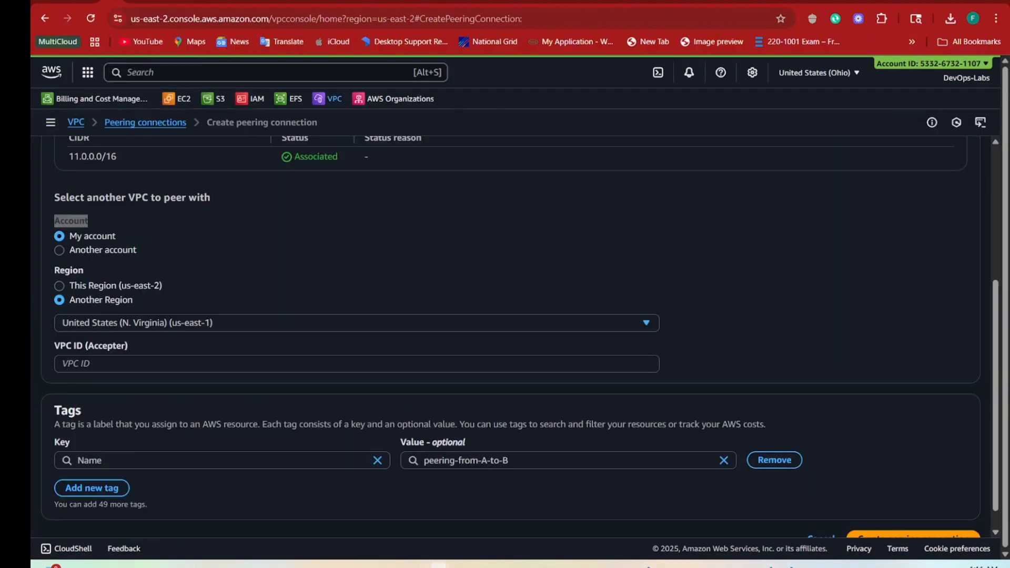
click(91, 366)
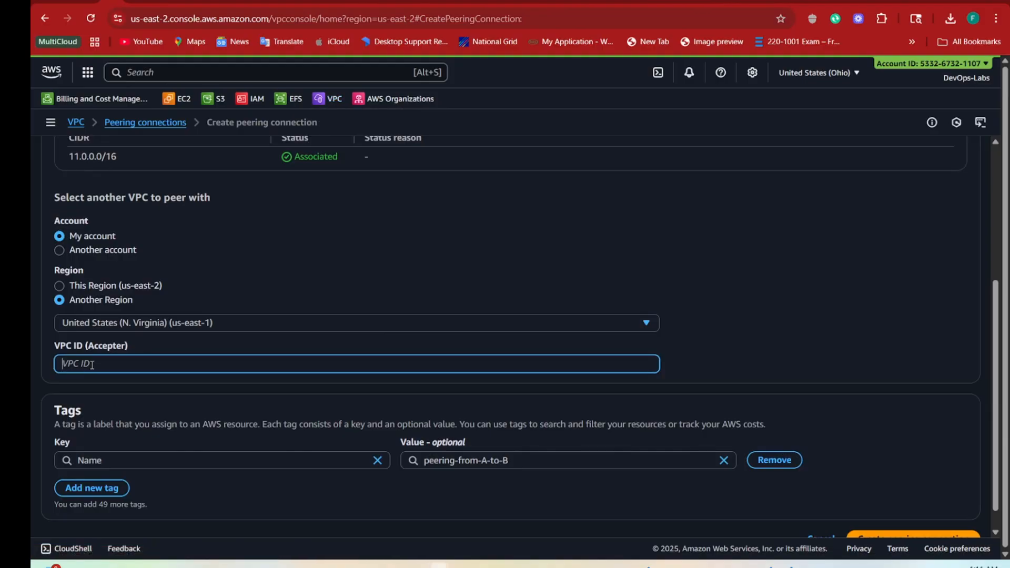
key(ctrl+v)
scroll(548, 244, down, 1)
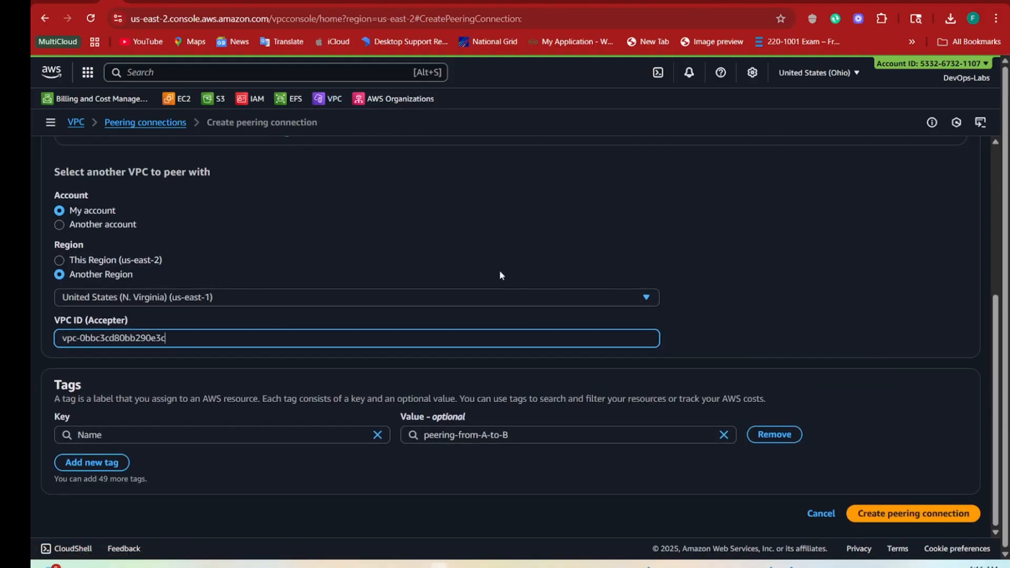
click(743, 332)
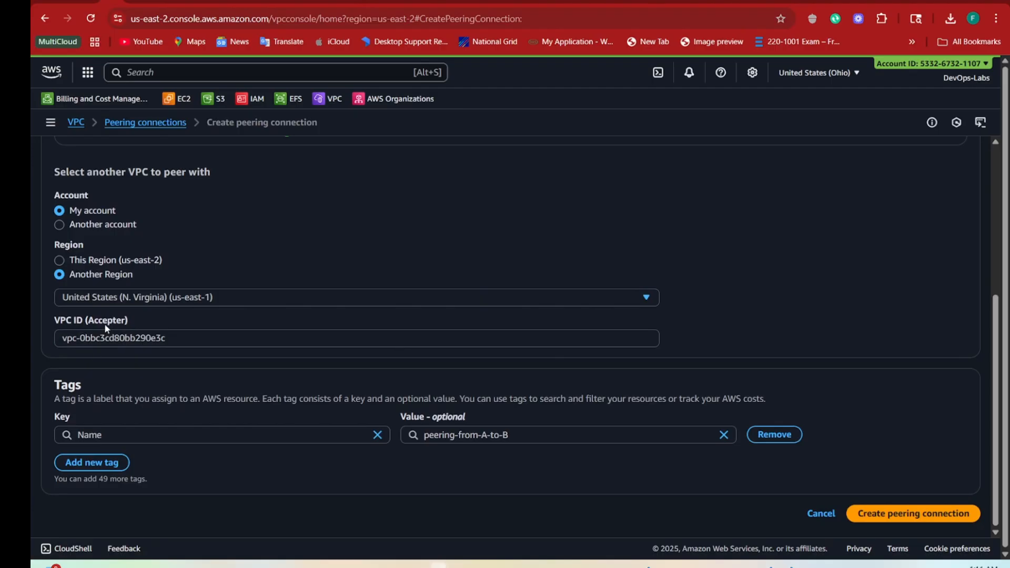
Review the requester and accepter VPC IDs and create the peering-from-A-to-B connection
scroll(182, 313, up, 4)
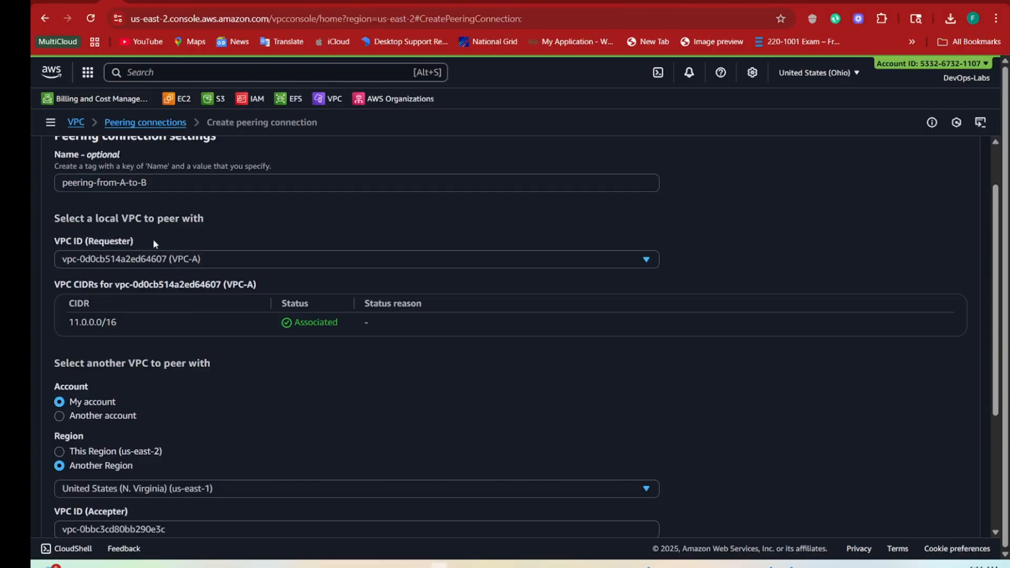
drag(153, 241, 59, 246)
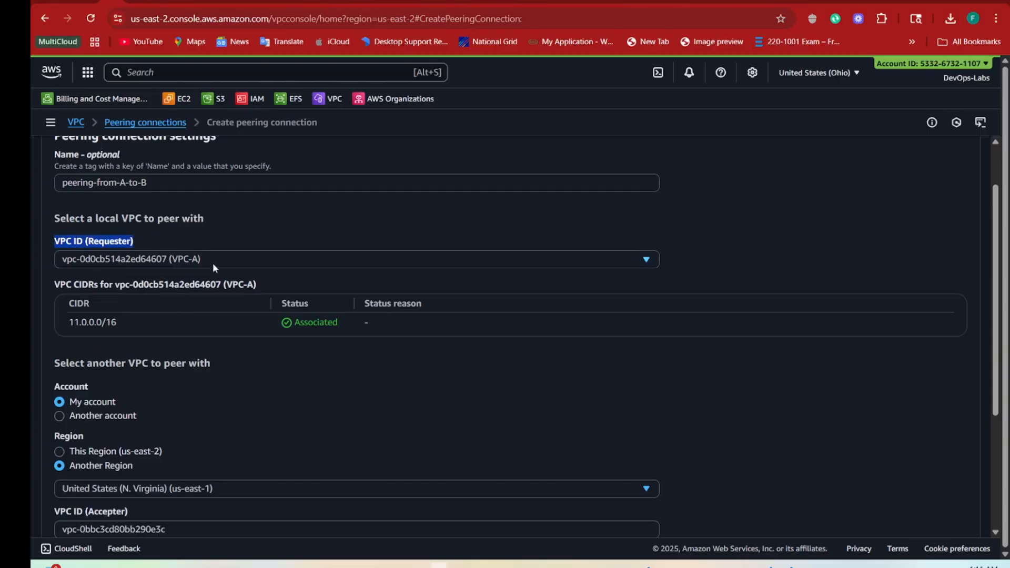
scroll(217, 269, down, 4)
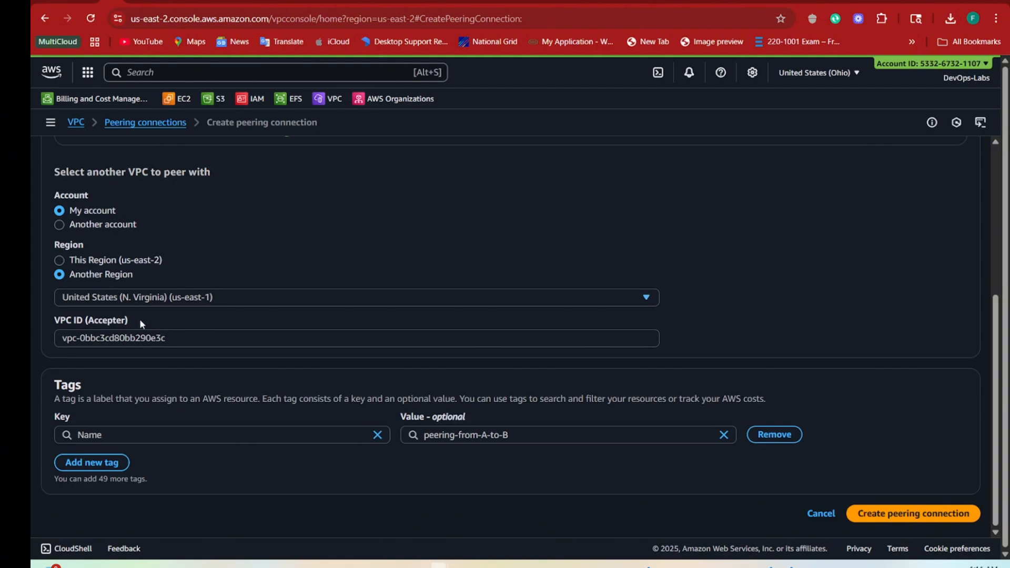
drag(140, 319, 52, 320)
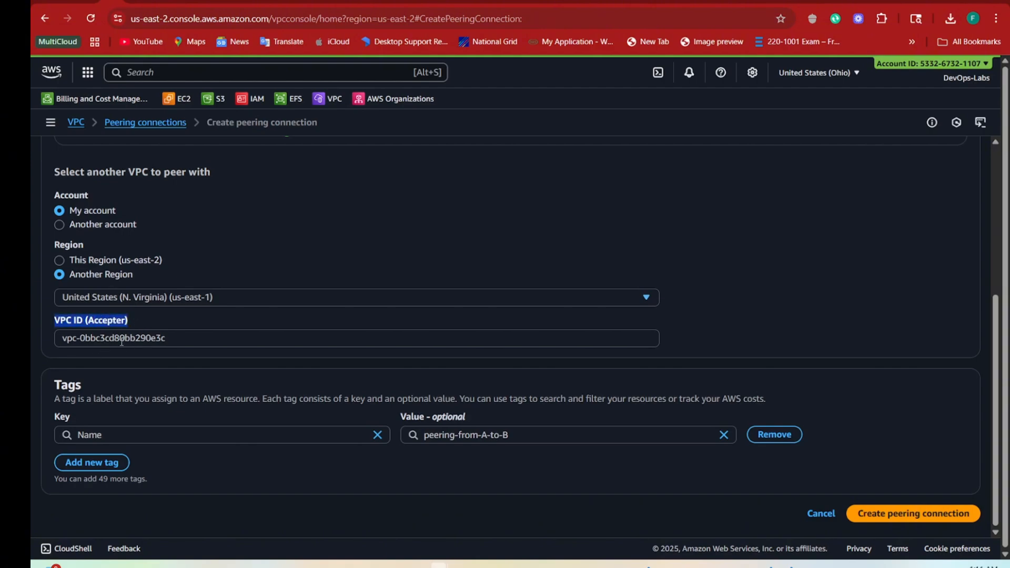
click(886, 517)
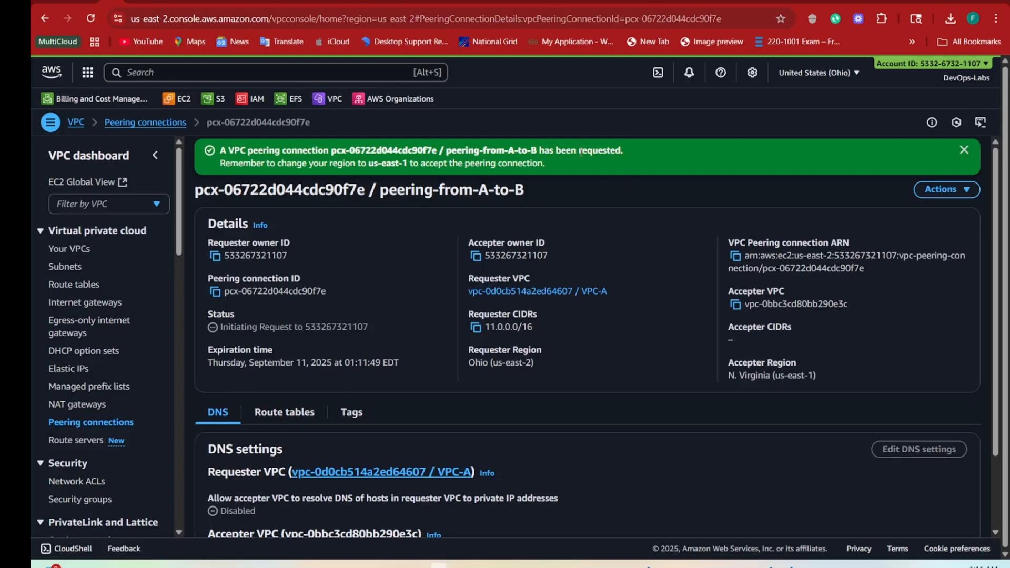
drag(219, 150, 556, 174)
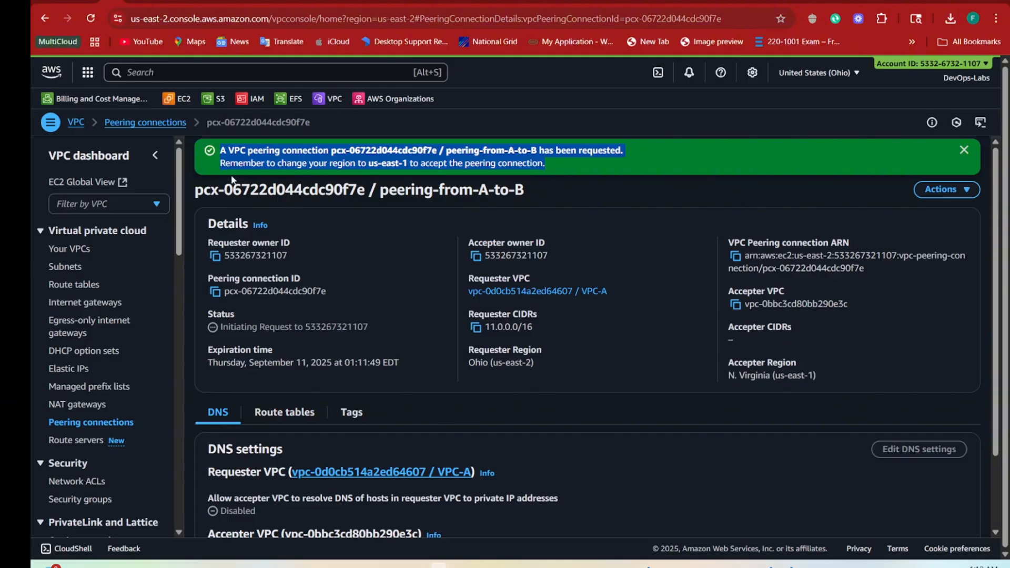
click(560, 169)
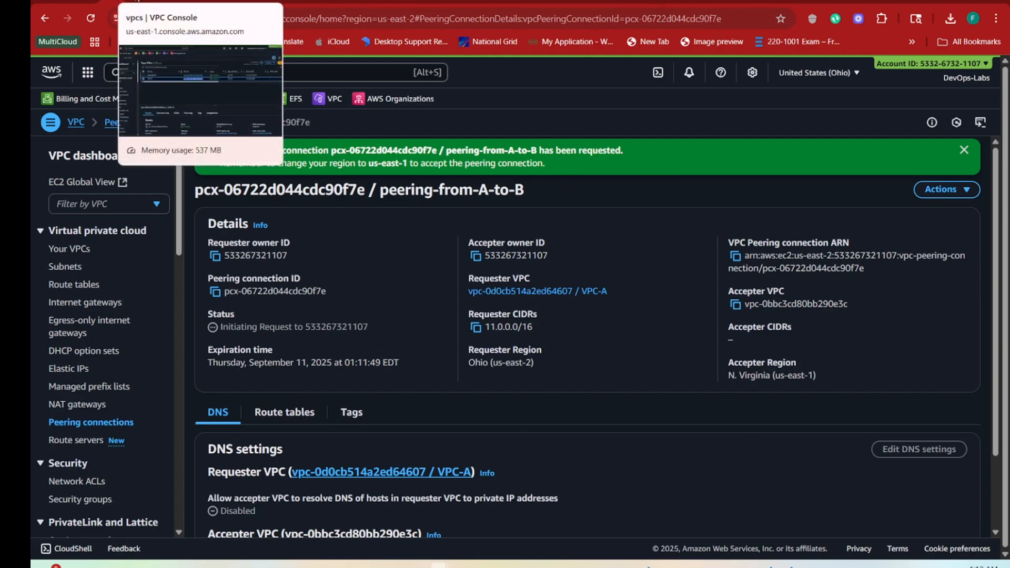
Switch to the N. Virginia browser tab, refresh the VPC list and open that region's peering connections
click(134, 2)
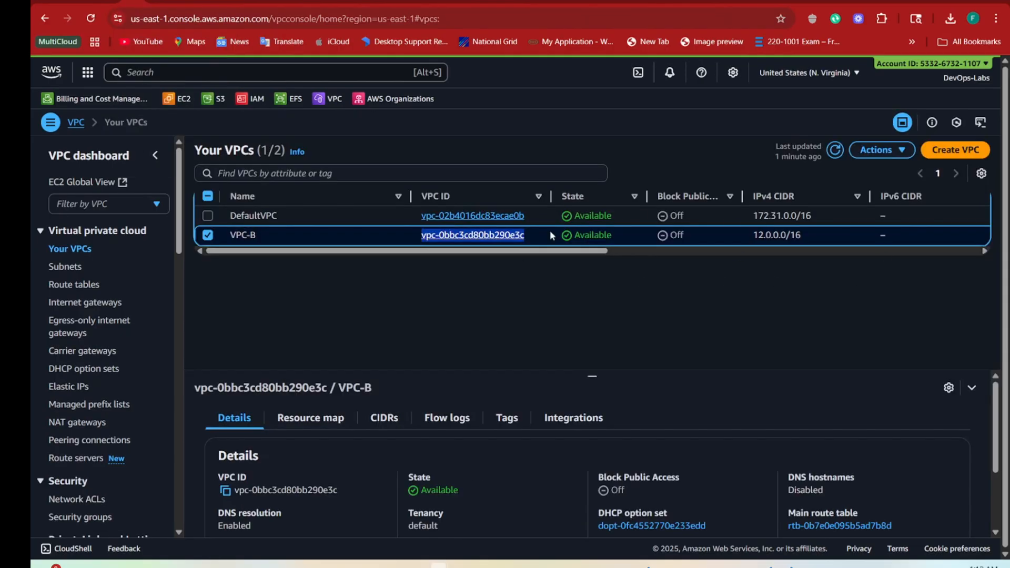
click(396, 316)
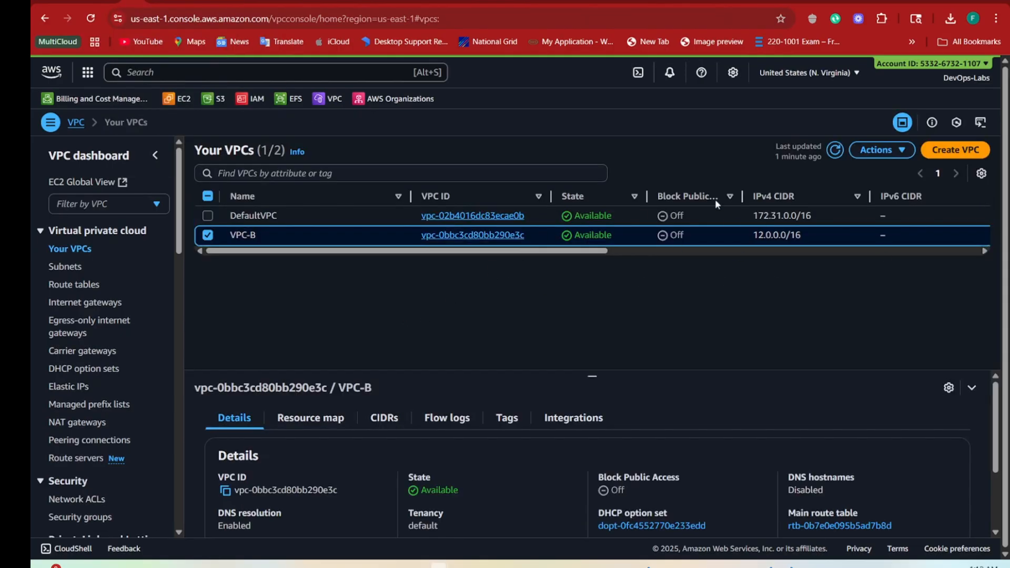
click(835, 151)
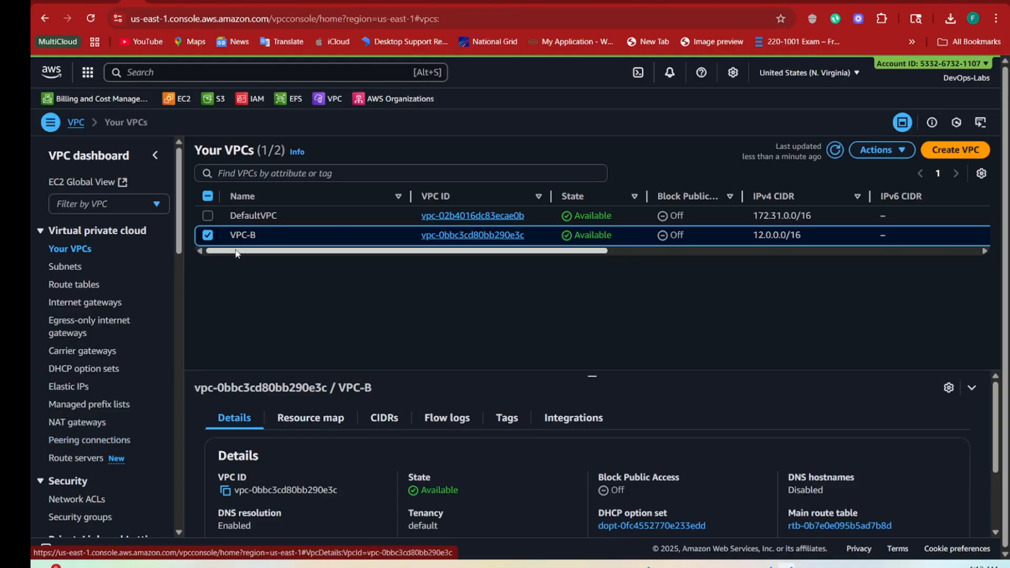
mouse_move(263, 239)
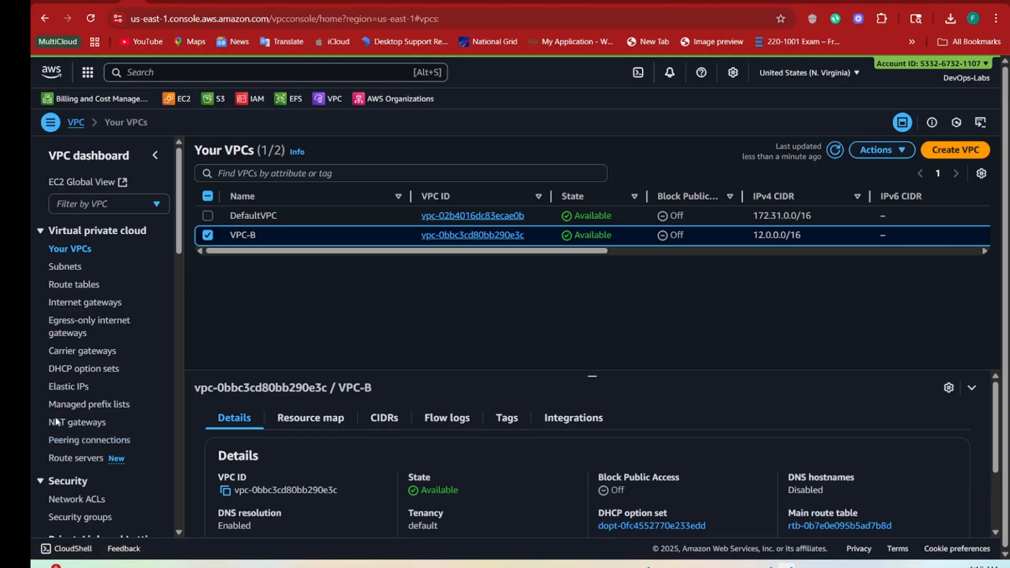
click(78, 442)
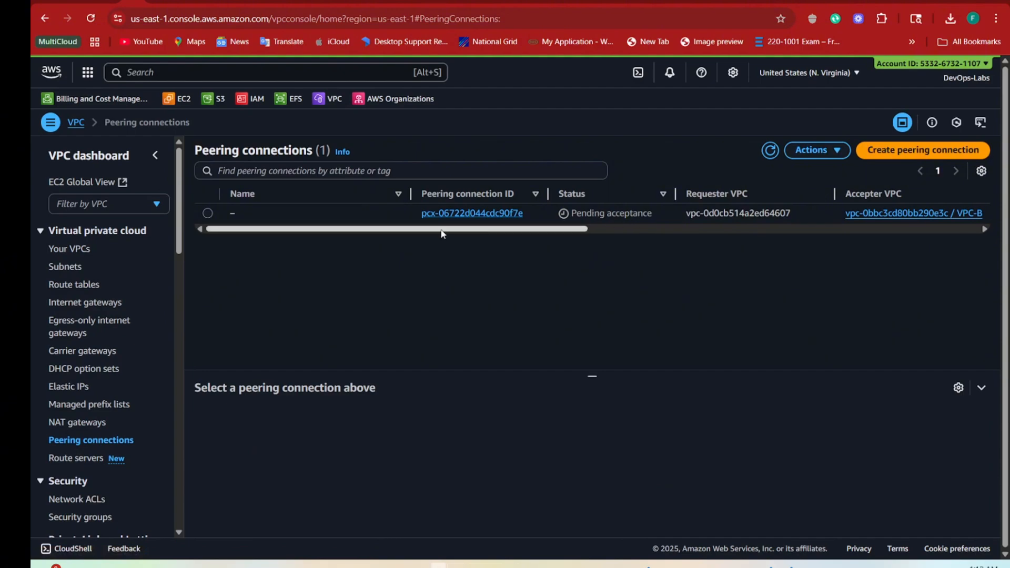
Accept the pending peering request from VPC-A to VPC-B and recheck the connection's status in the peering connections list
click(207, 213)
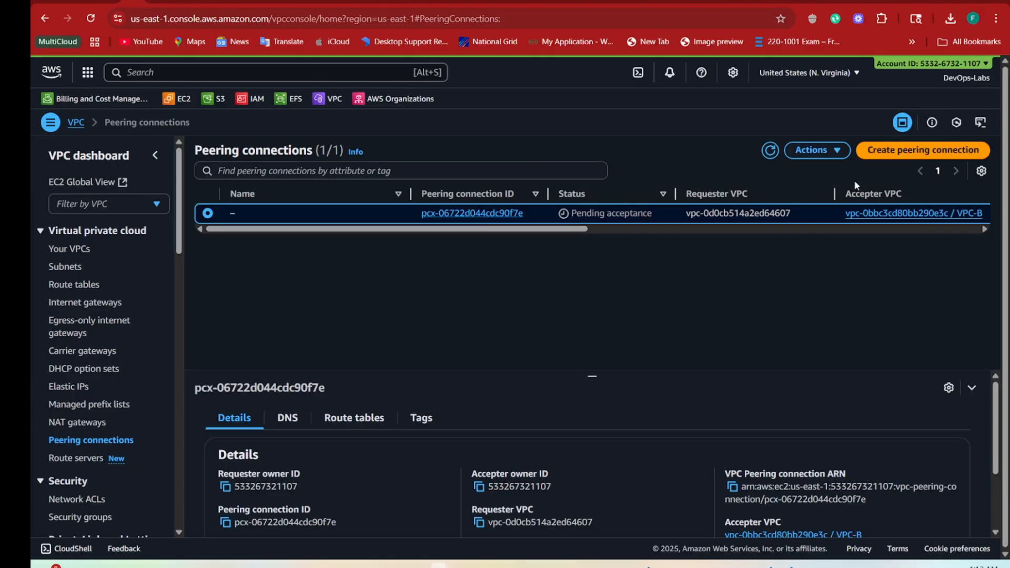
click(814, 151)
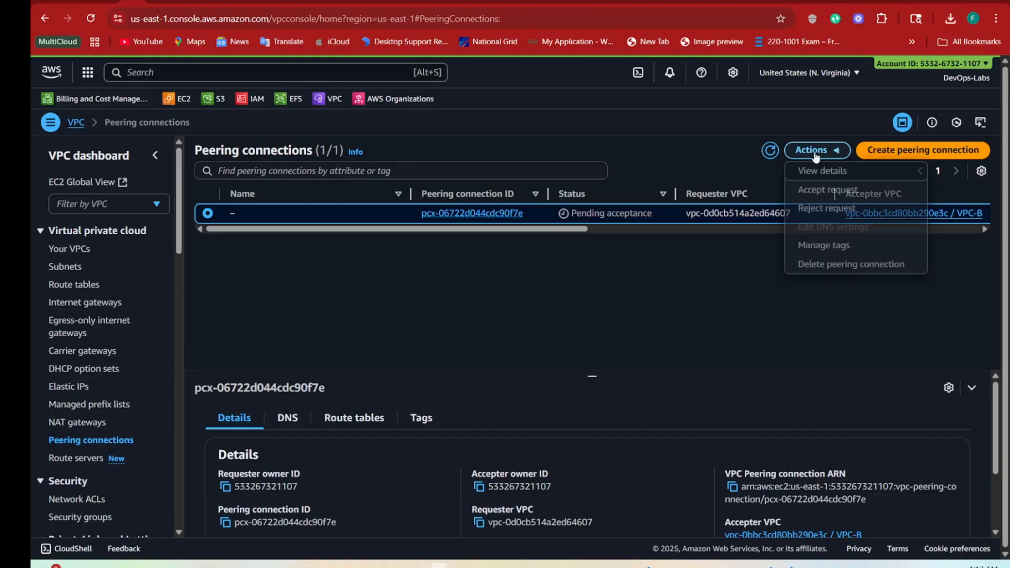
click(811, 199)
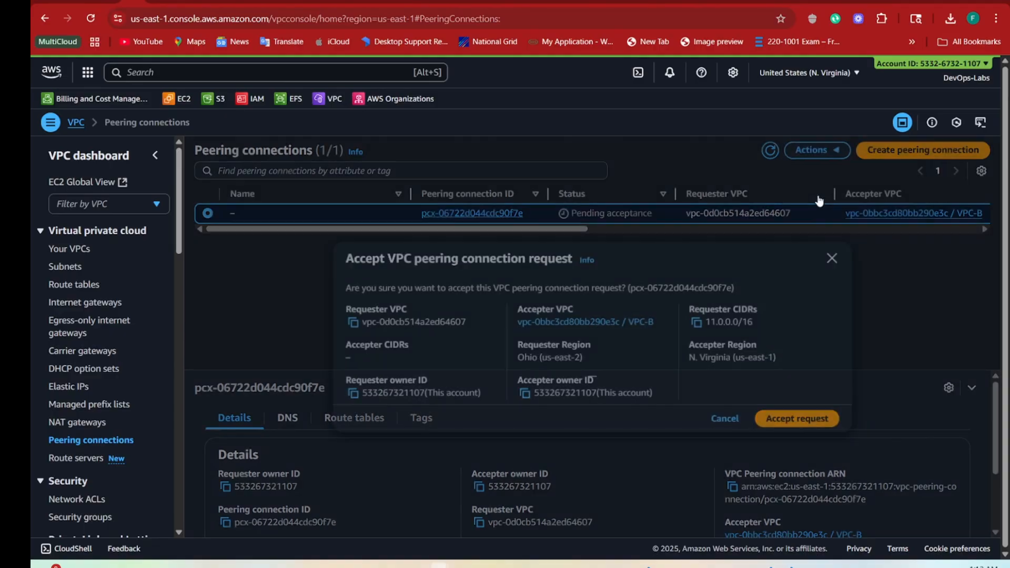
click(792, 417)
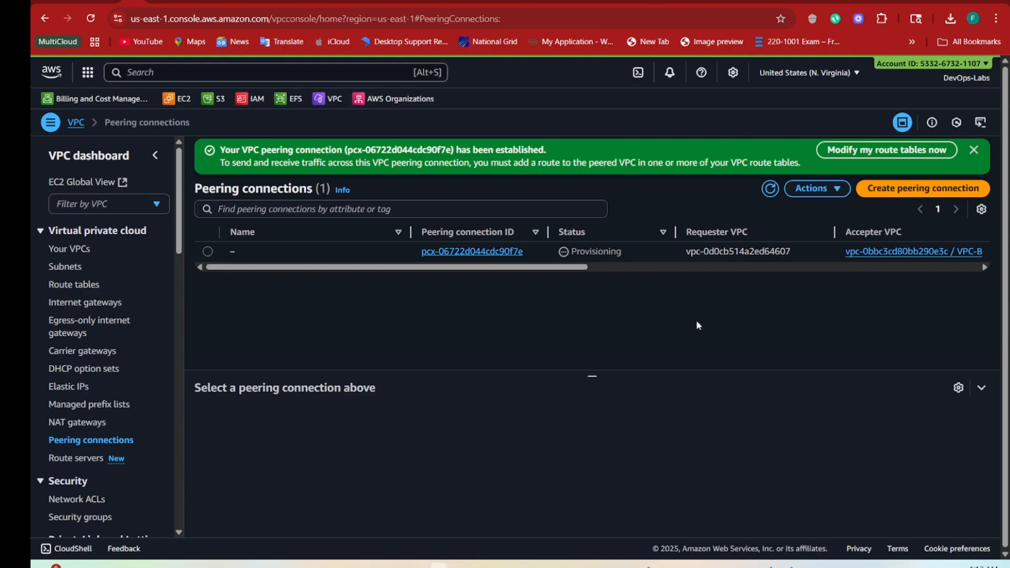
click(73, 285)
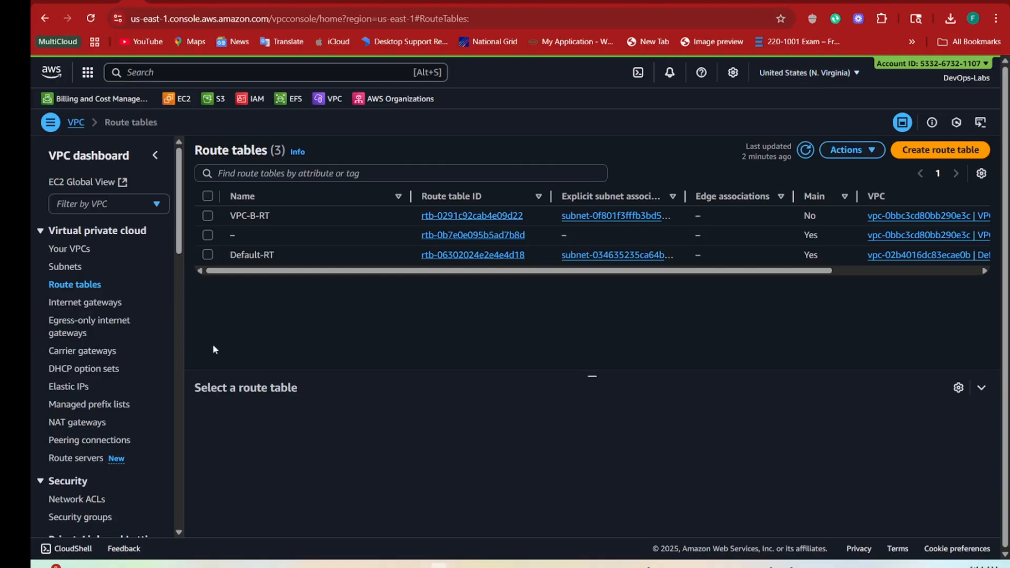
click(78, 443)
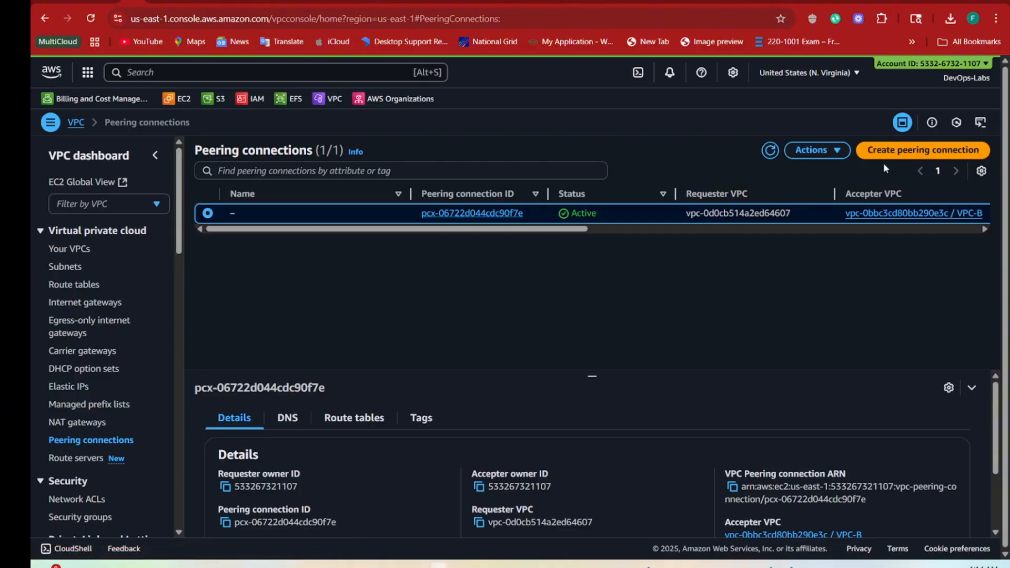
Start a new peering connection named peering-0from-B-to-C with VPC-B as the requester VPC
click(916, 153)
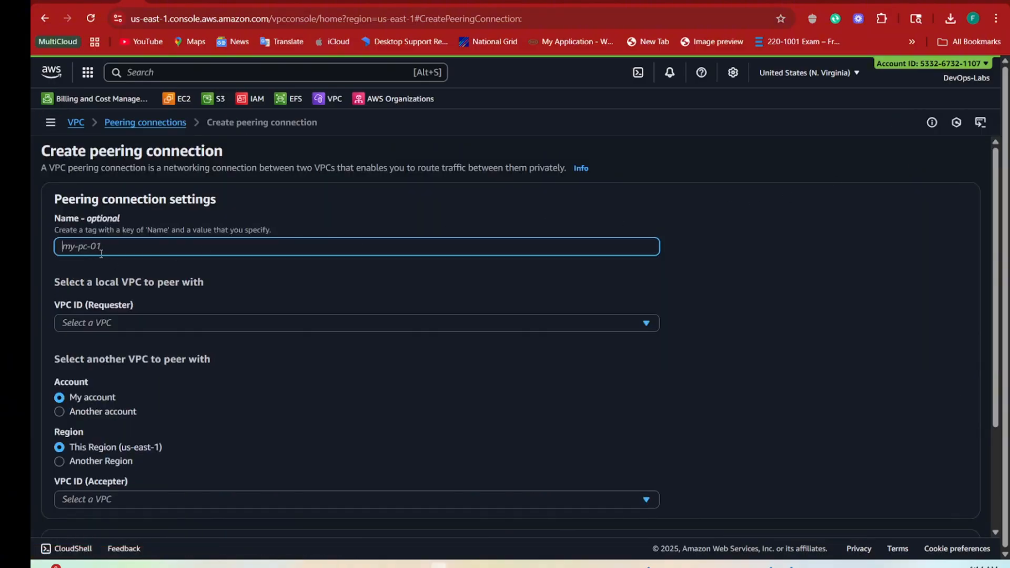
text(peering-0from-B-to-C)
scroll(189, 255, down, 2)
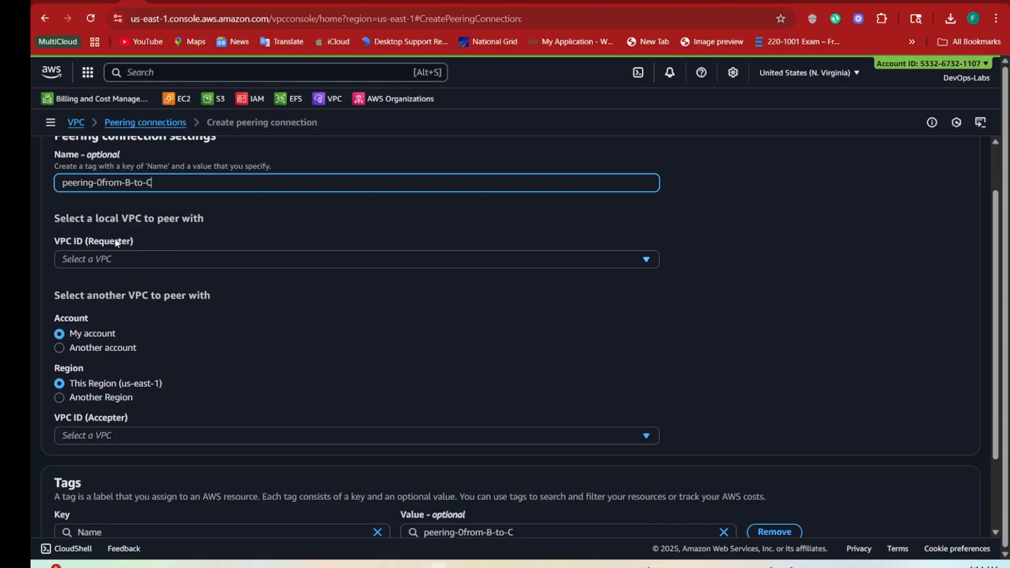
click(131, 258)
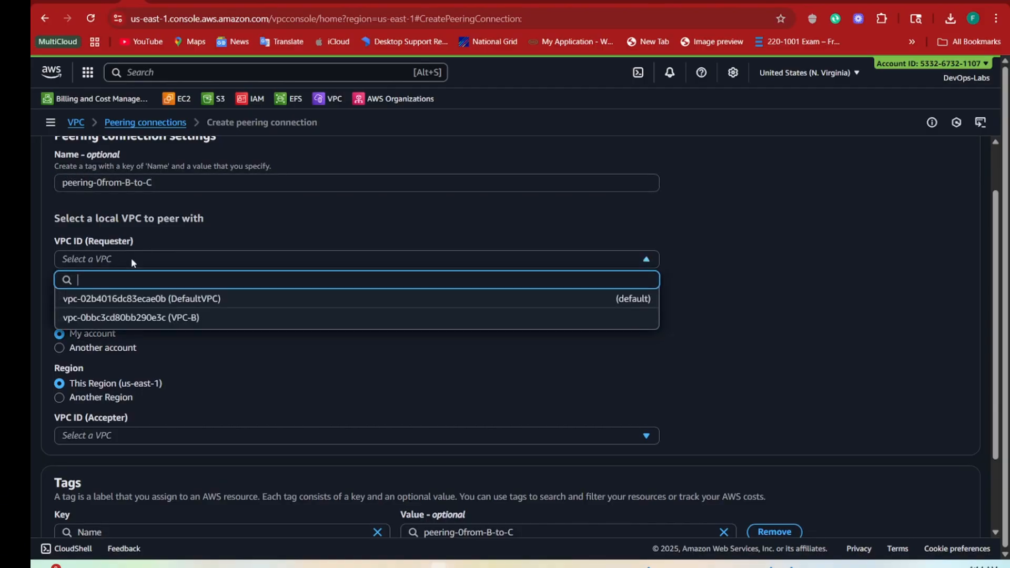
click(157, 318)
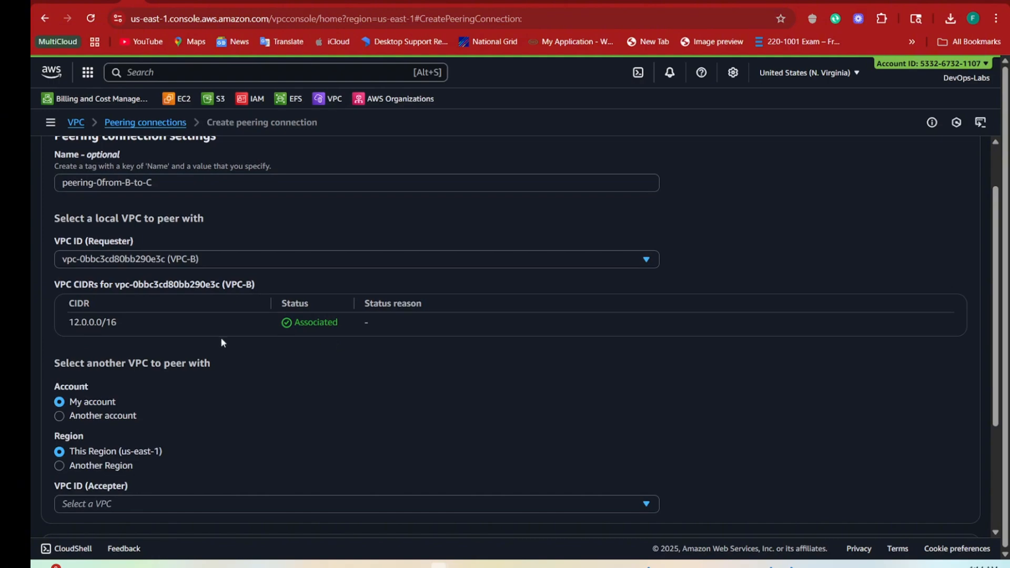
Set the accepter to another account and paste the account ID copied from VPC-C's account in the other browser
scroll(215, 338, down, 3)
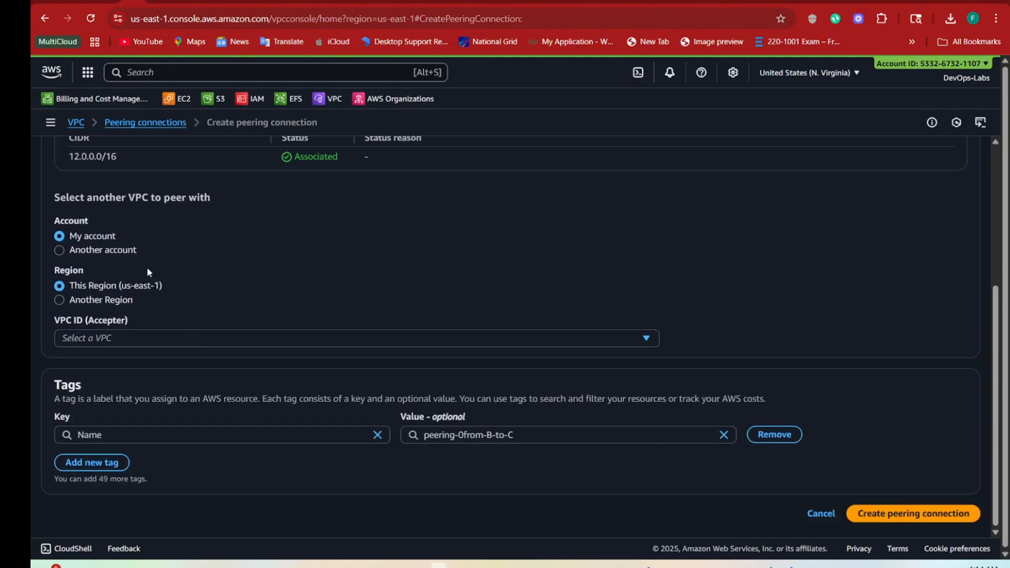
click(103, 252)
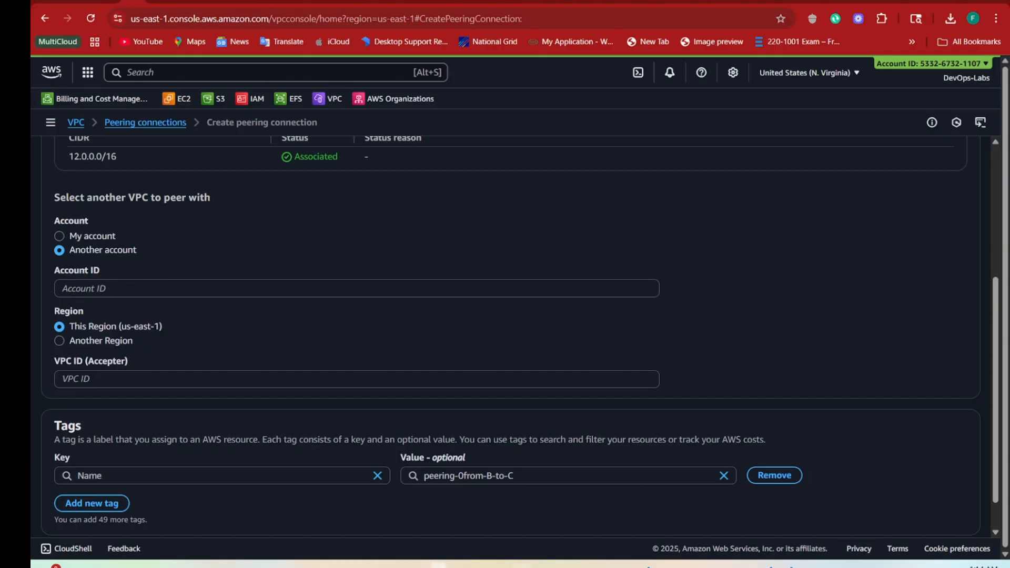
key(alt+Tab)
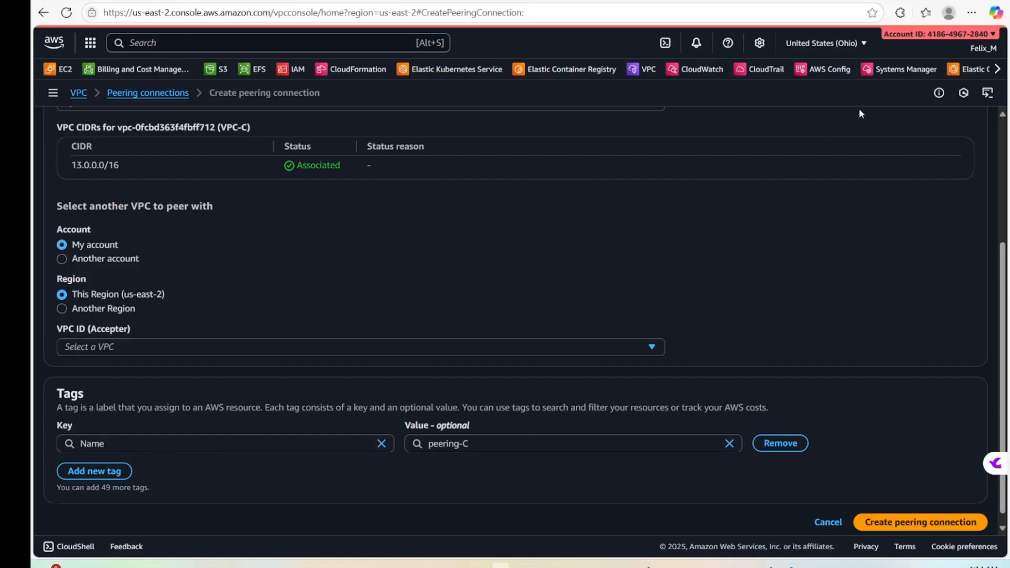
click(937, 34)
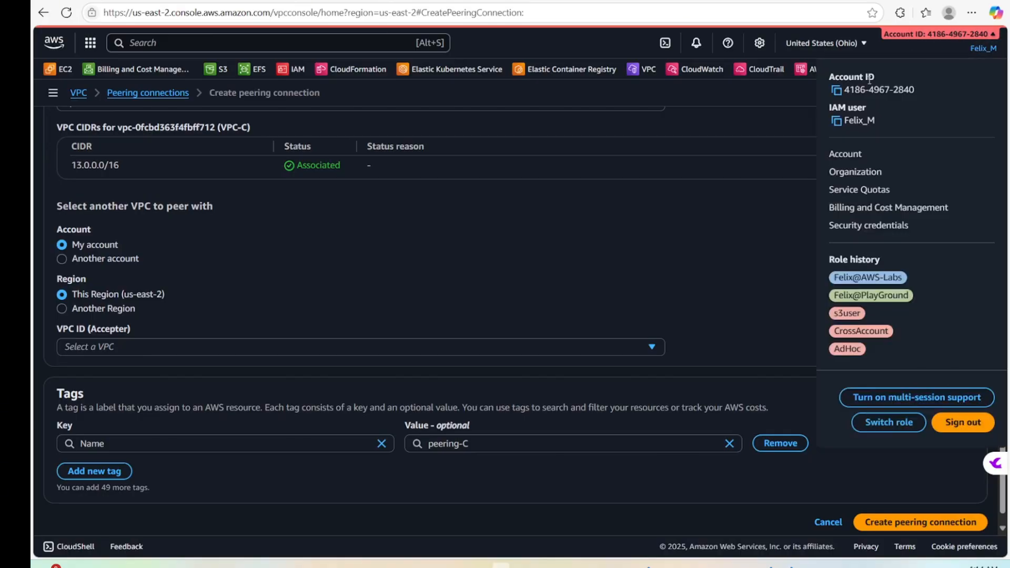
click(838, 92)
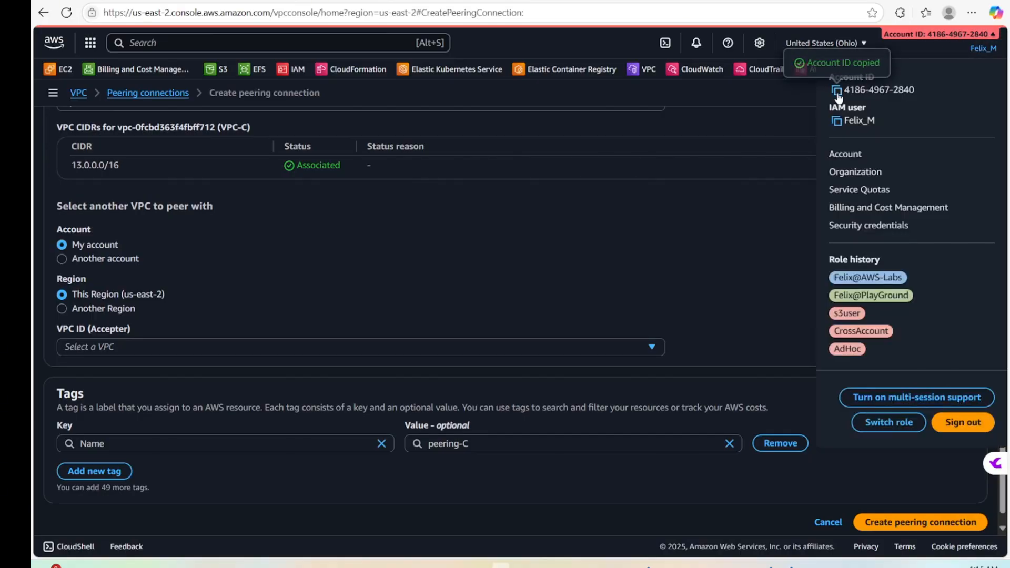
scroll(315, 261, up, 3)
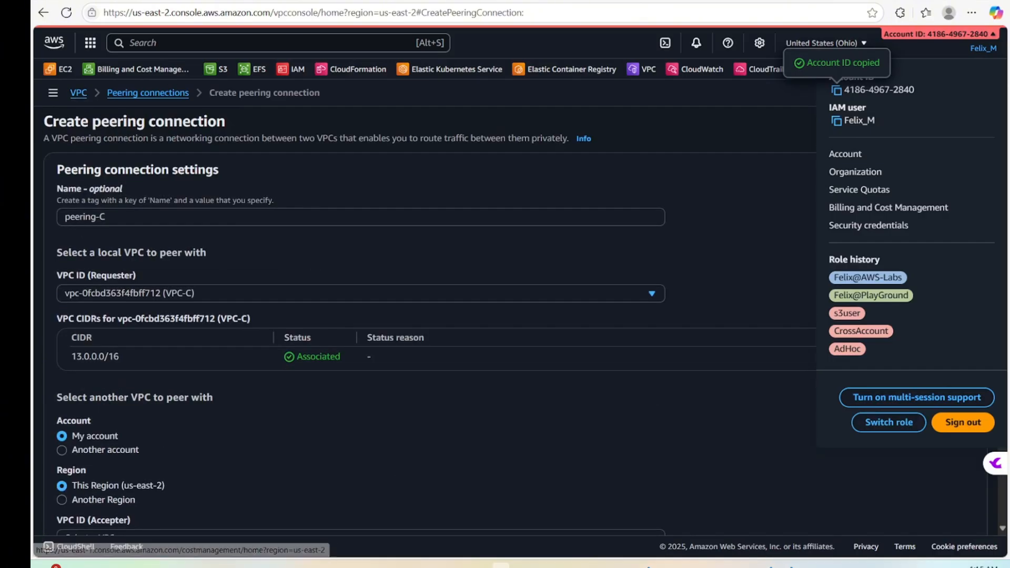
key(alt+Tab)
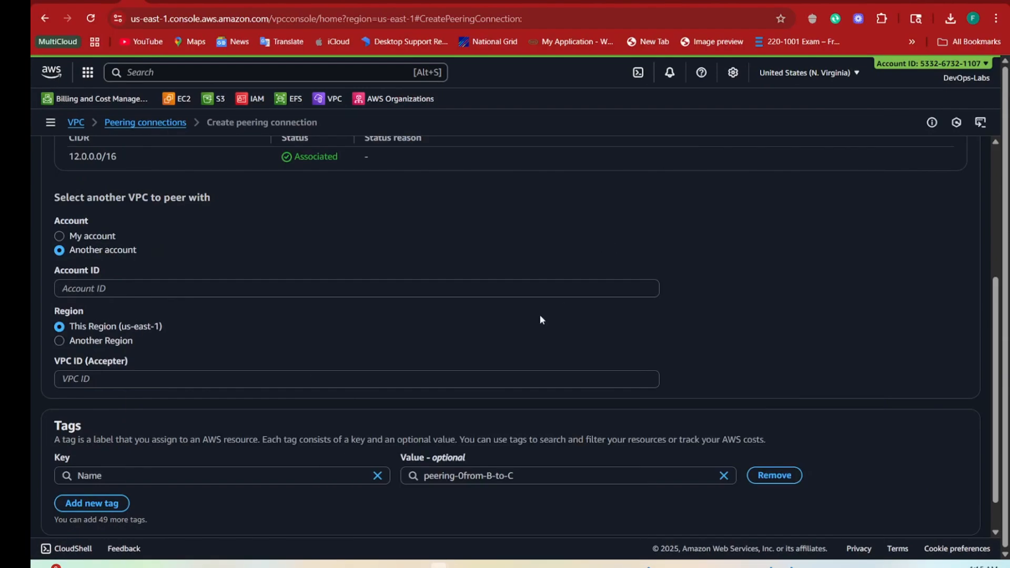
click(195, 289)
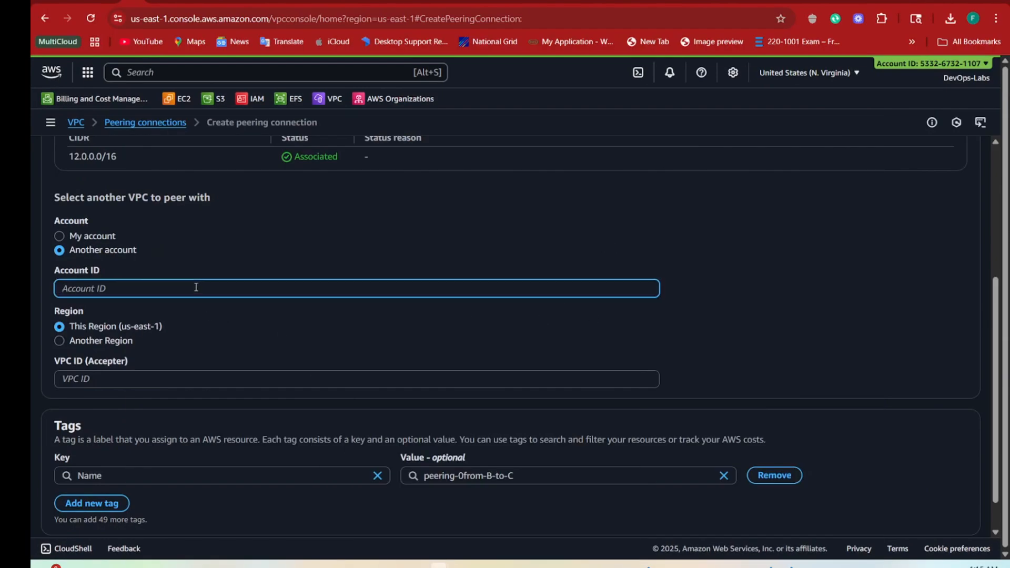
key(ctrl+v)
scroll(196, 316, down, 1)
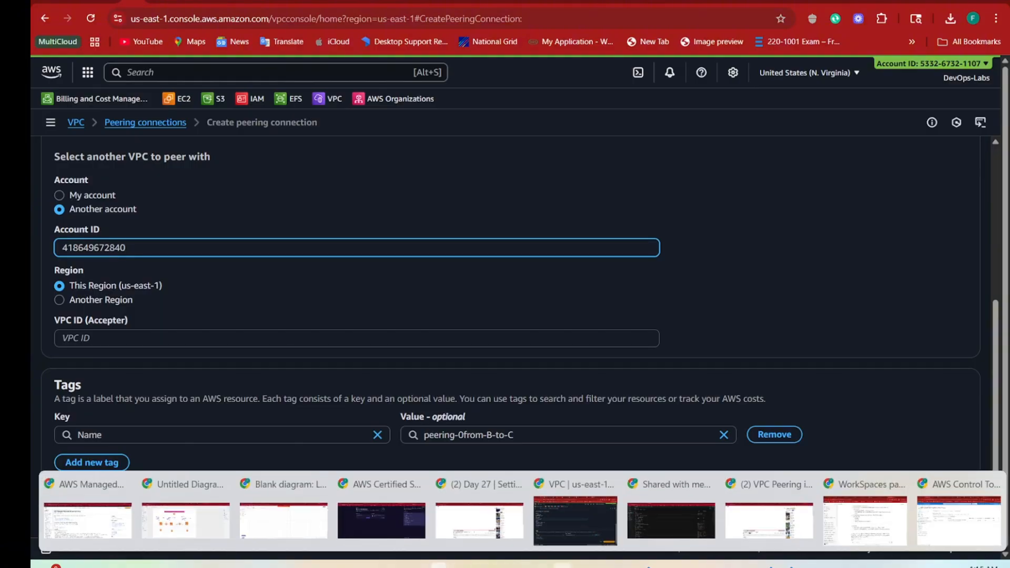
Check the region of VPC-C's account and set the accepter's region to another region, United States (Ohio) (us-east-2)
key(alt+Tab)
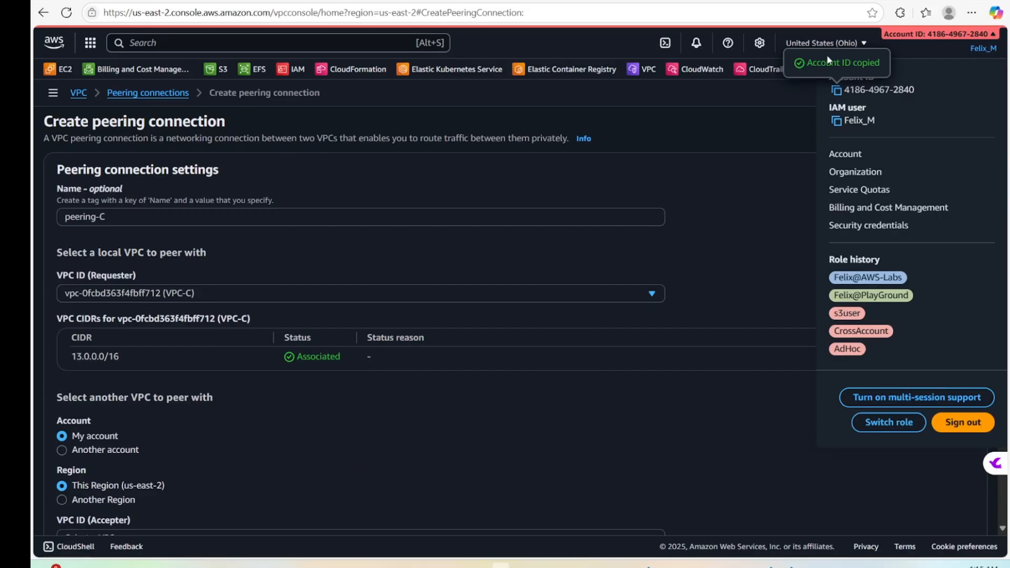
click(783, 132)
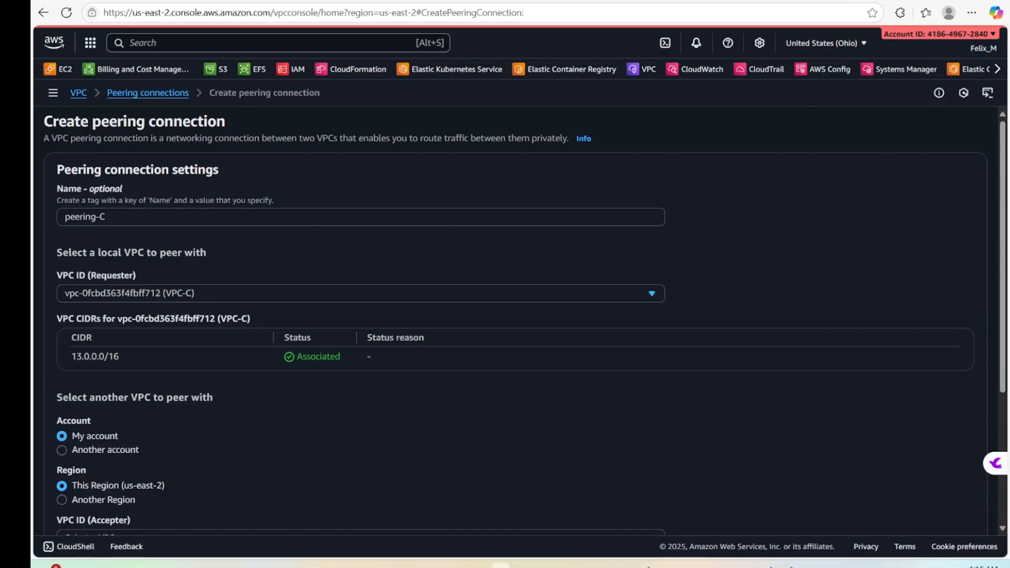
key(alt+Tab)
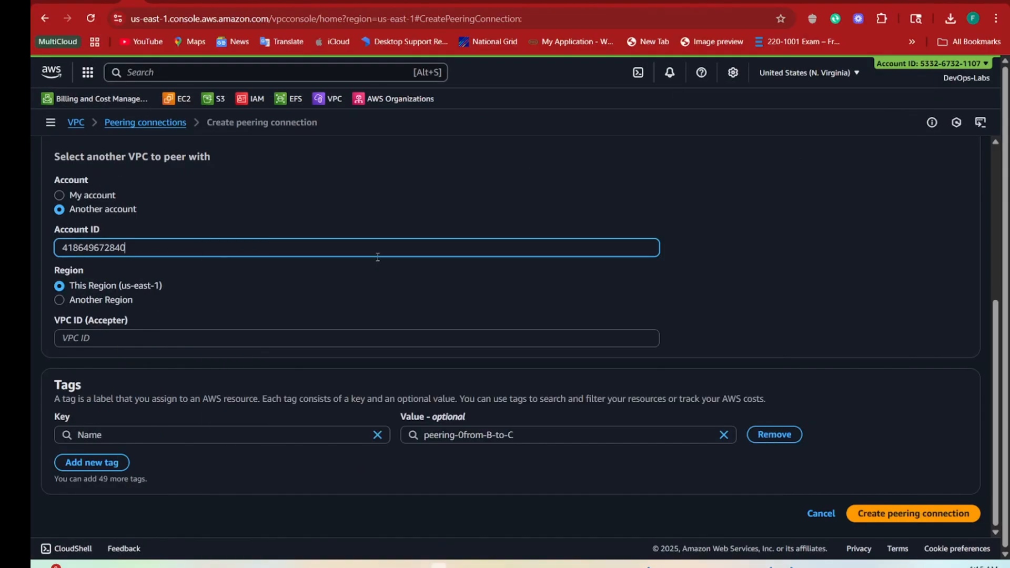
click(59, 301)
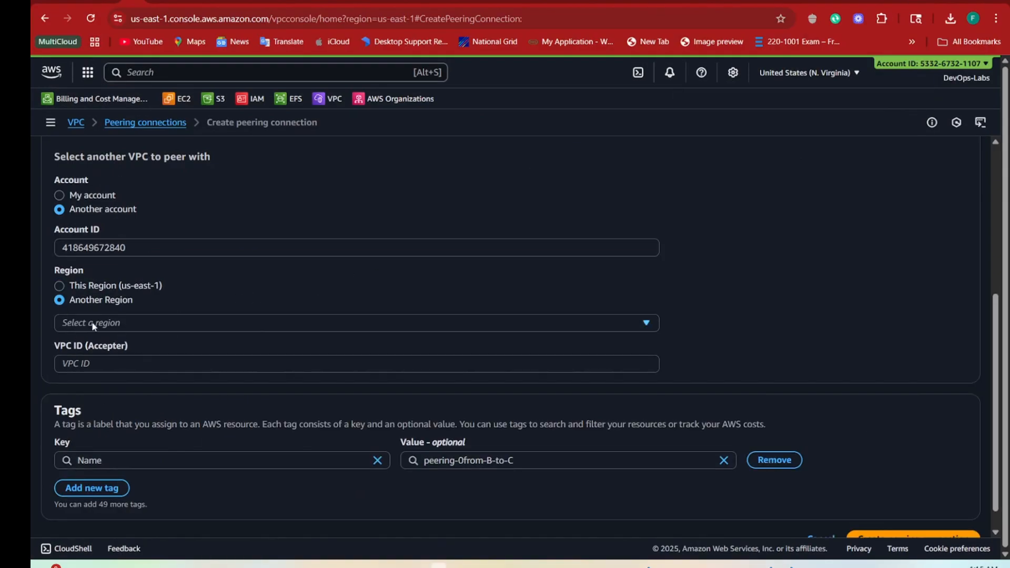
click(92, 324)
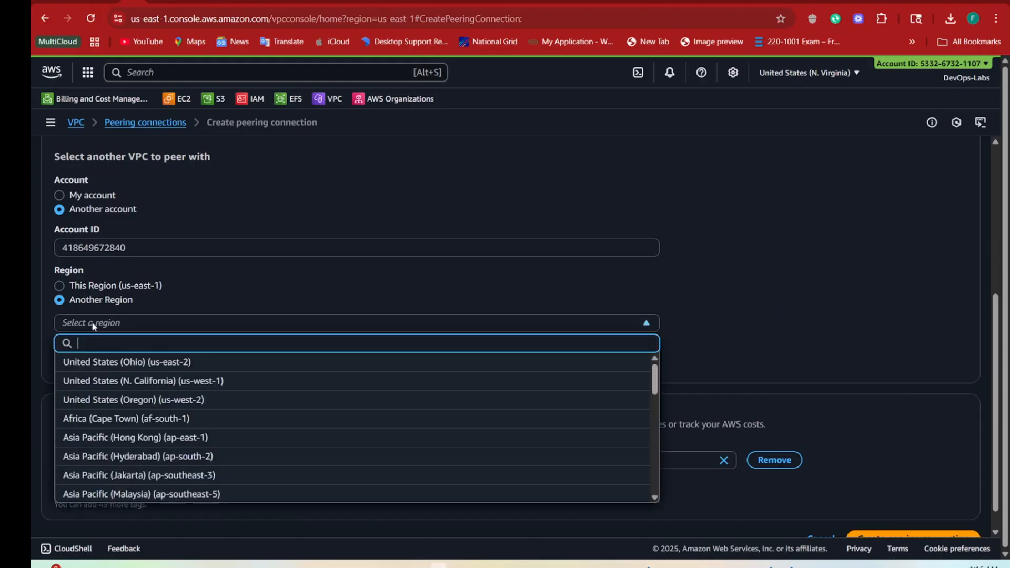
click(97, 361)
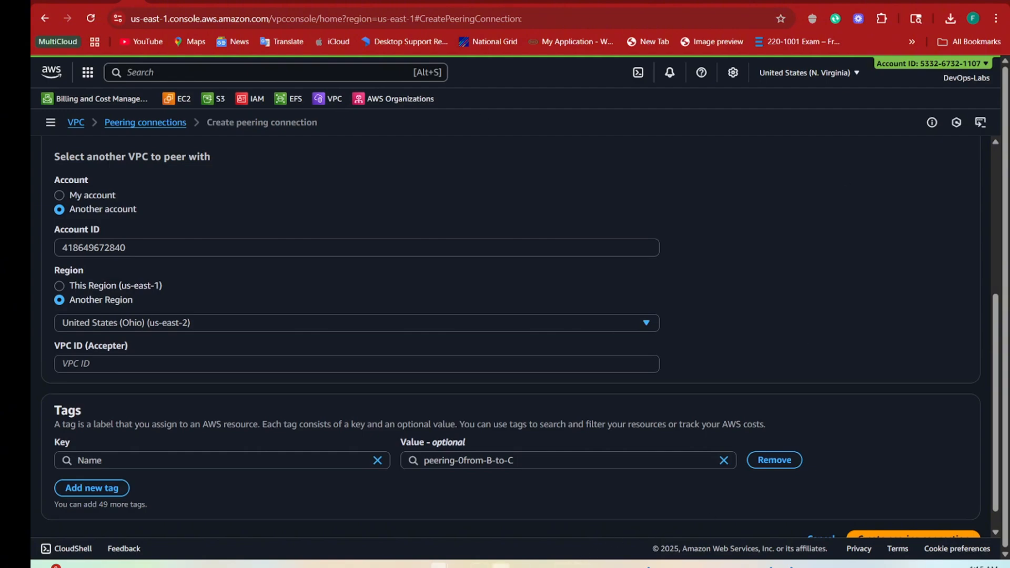
Copy VPC-C's VPC ID from the VPC list in its account and paste it as the accepter VPC ID
key(alt+Tab)
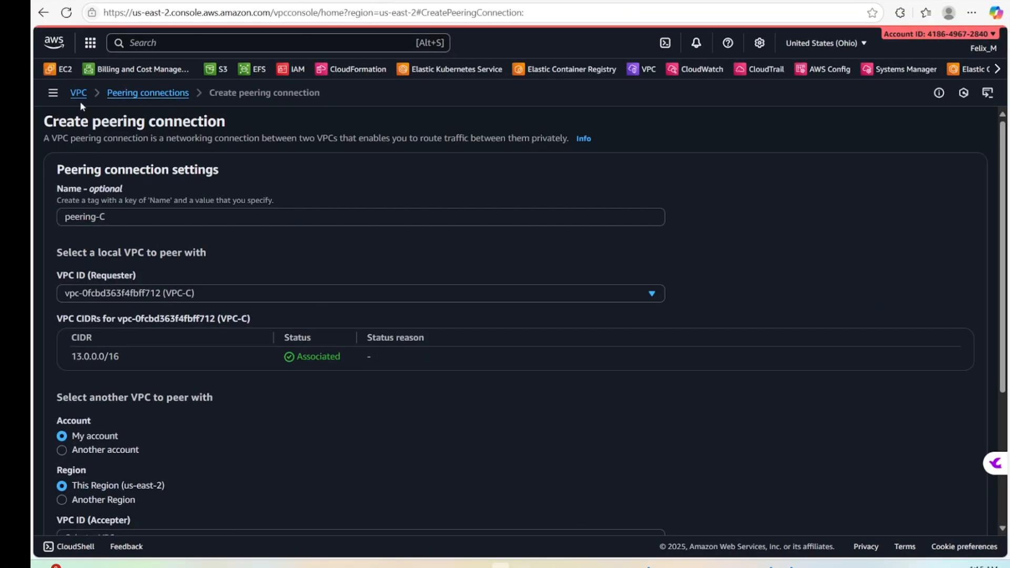
click(79, 95)
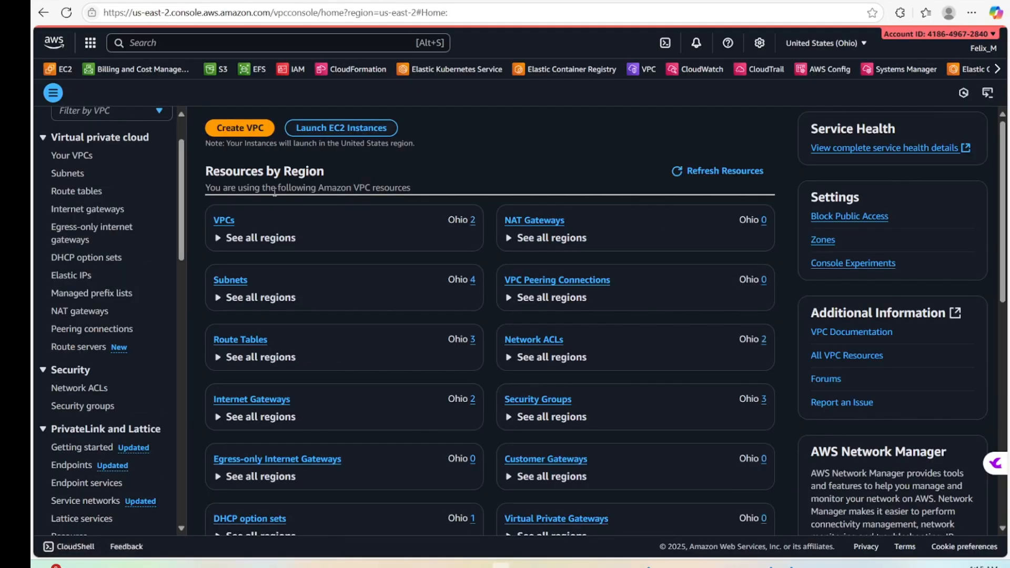
click(222, 221)
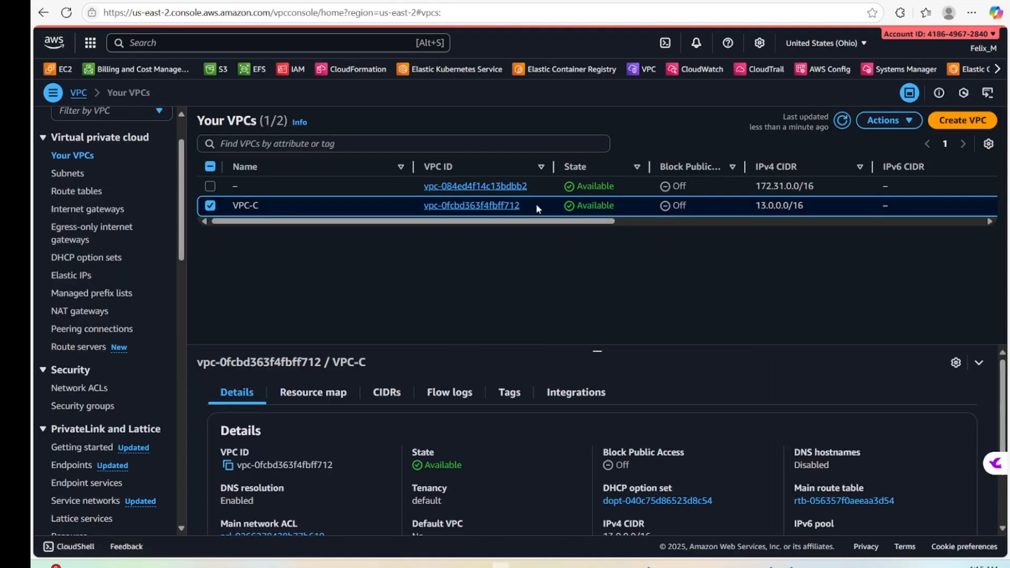
drag(521, 206, 424, 211)
key(ctrl+c)
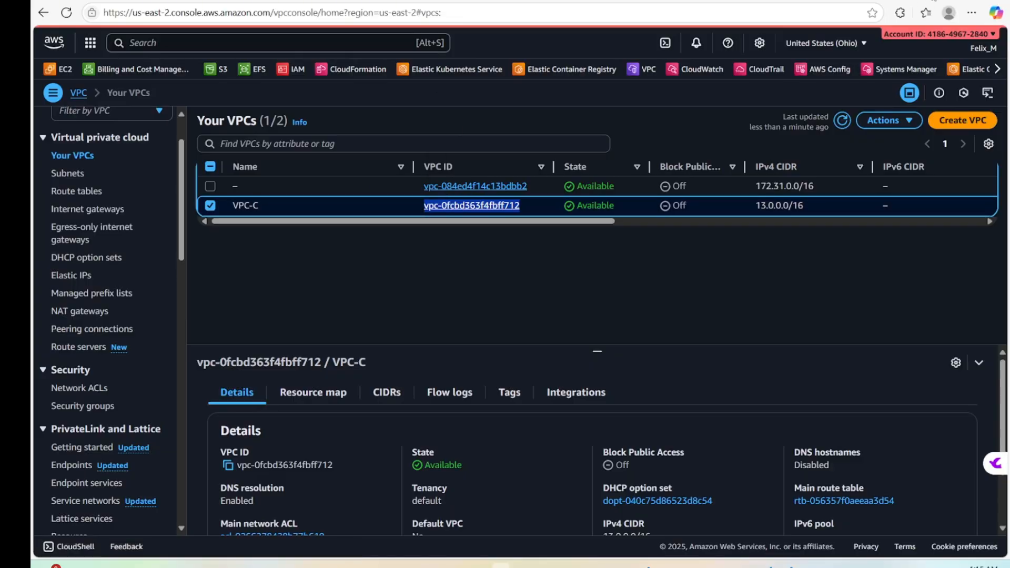
key(alt+Tab)
click(97, 362)
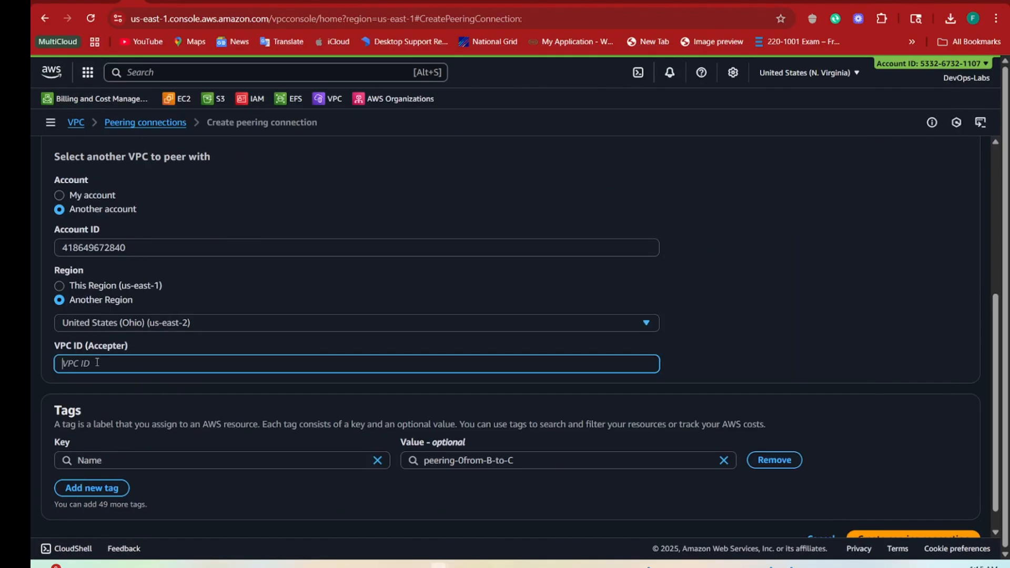
key(ctrl+v)
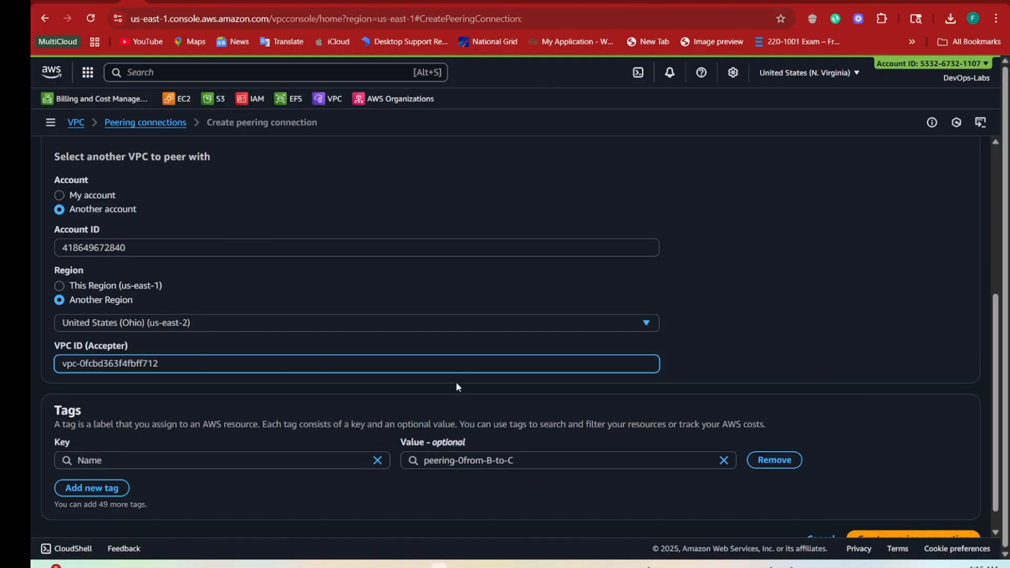
Submit the request to create the cross-account peering connection from VPC-B to VPC-C
scroll(450, 378, down, 1)
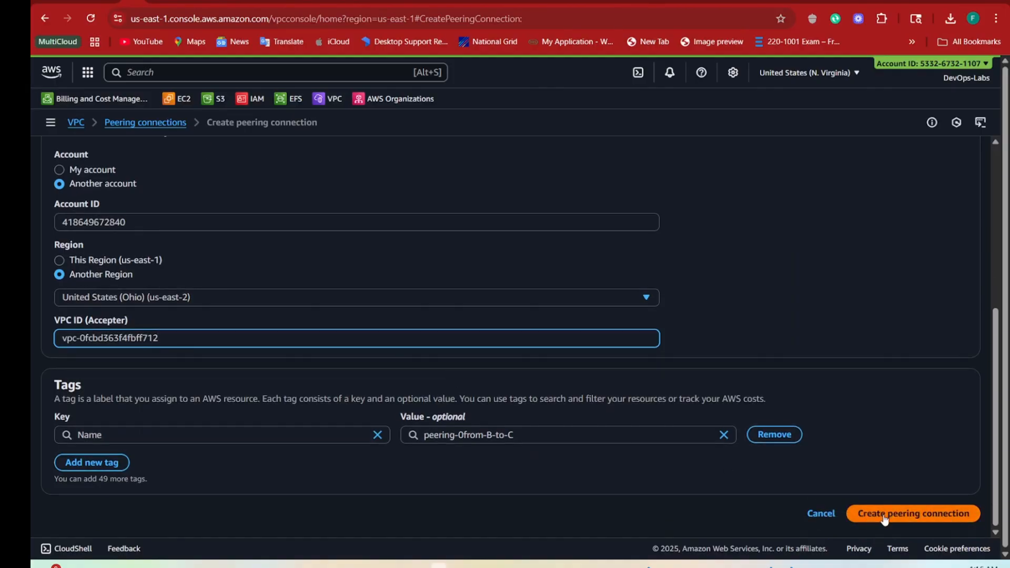
click(934, 515)
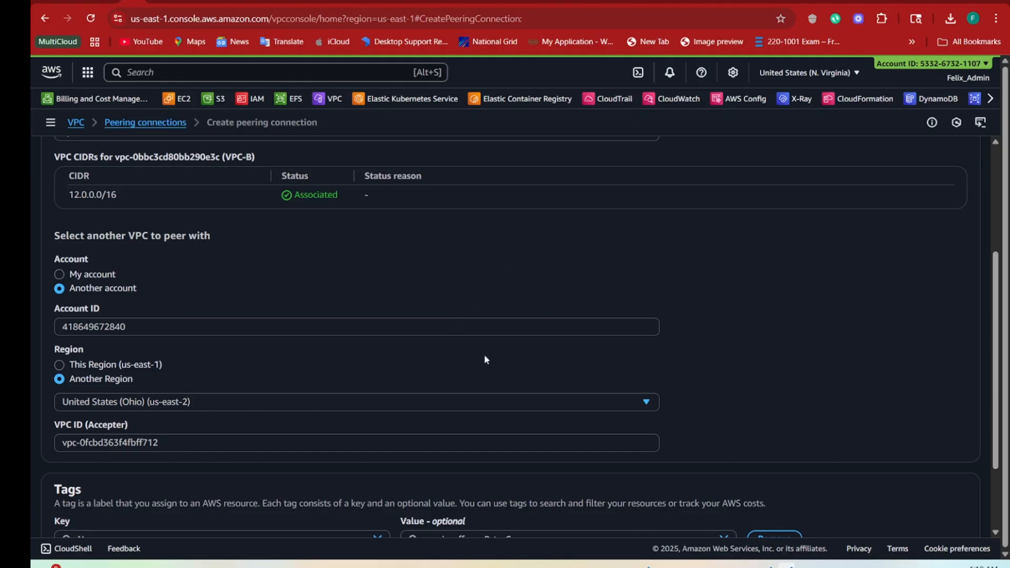
scroll(484, 357, down, 2)
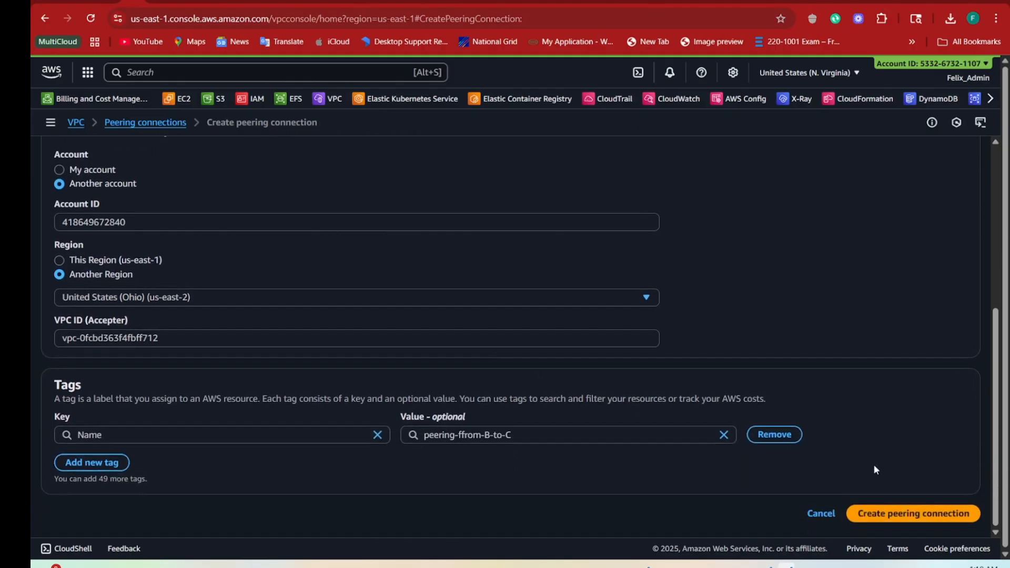
Submit the completed peering-ffrom-B-to-C peering connection request
click(901, 515)
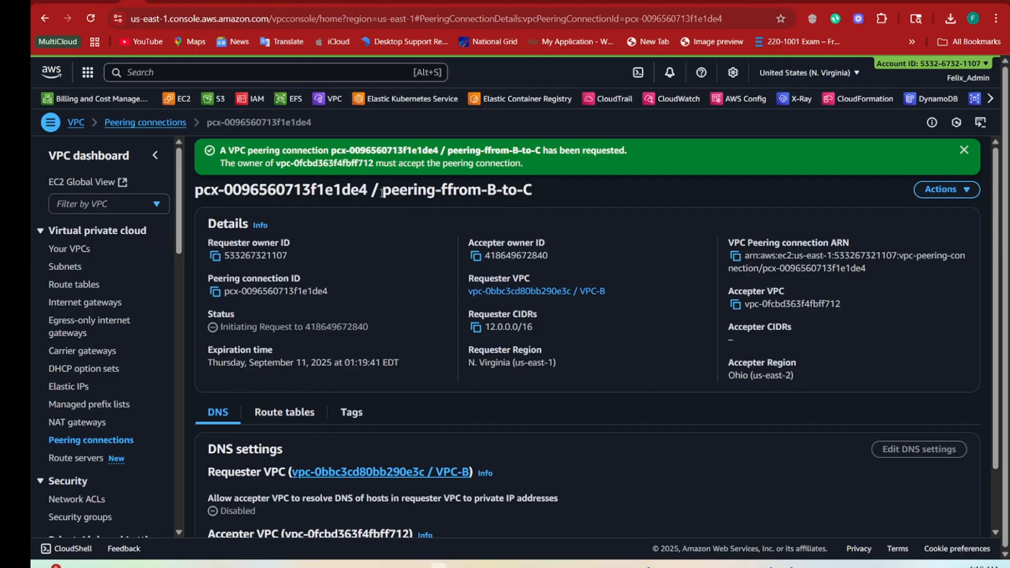
drag(382, 193, 518, 194)
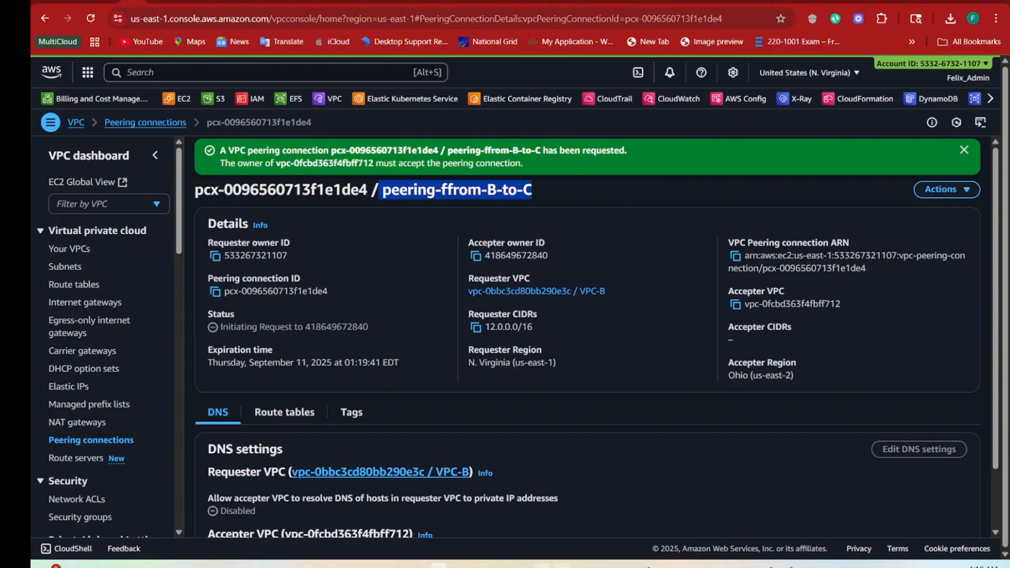
Switch to the Ohio account's browser window and accept the pending VPC peering request from VPC-B to VPC-C
click(537, 556)
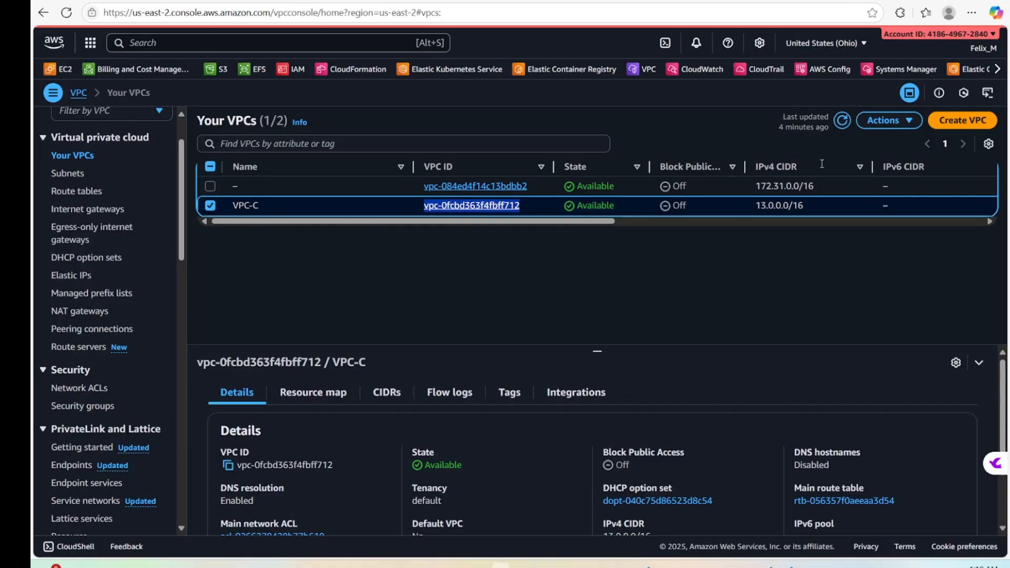
click(82, 332)
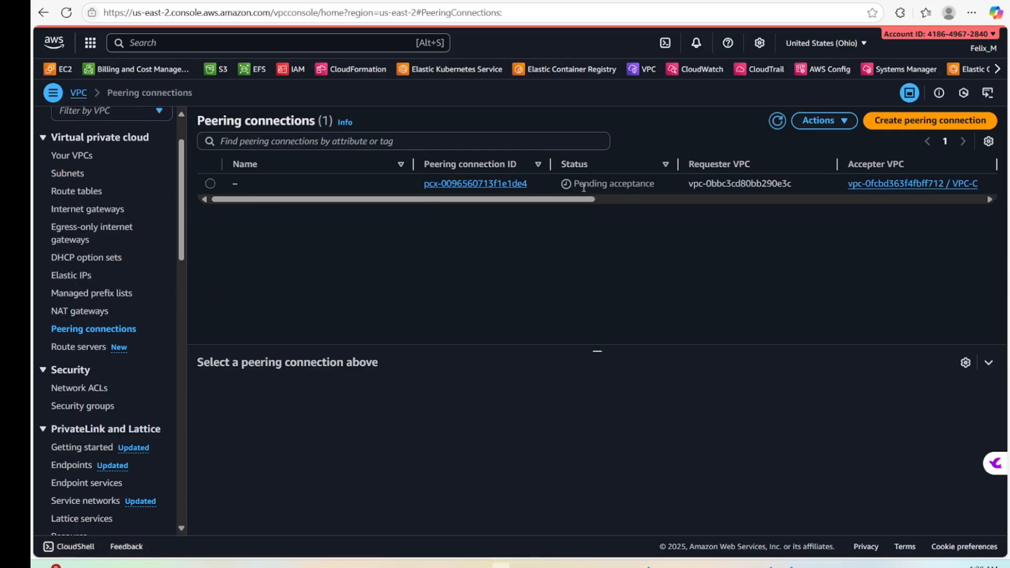
click(210, 185)
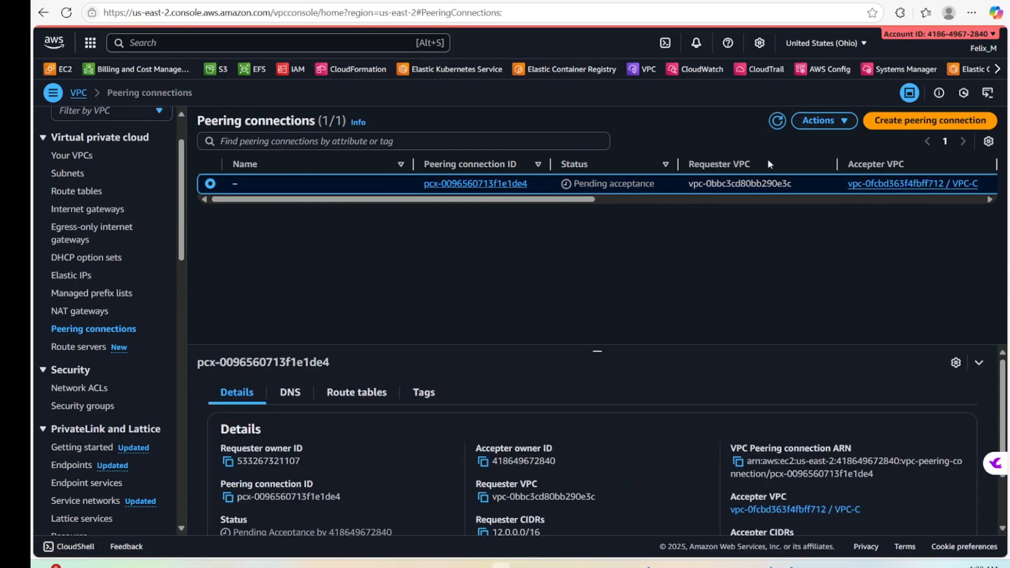
click(826, 121)
click(824, 160)
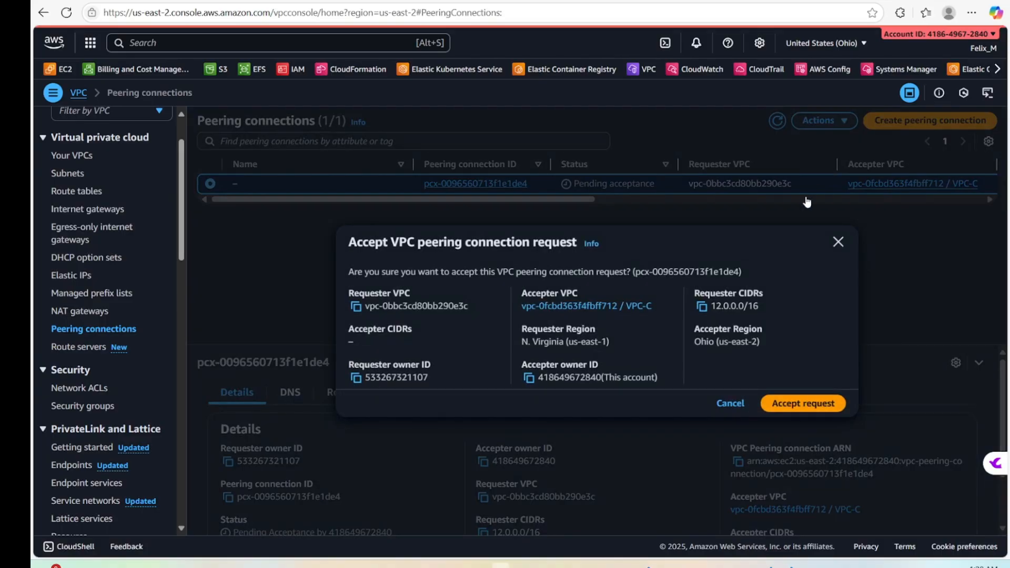
click(808, 341)
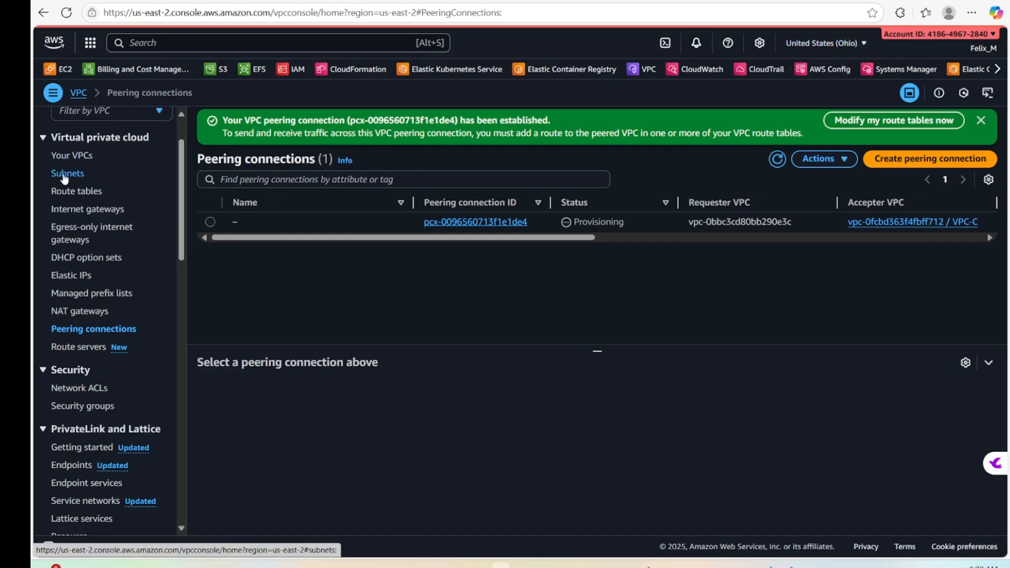
Start a new peering connection named peering-from-C-to-A with VPC-C as the requester VPC
click(73, 157)
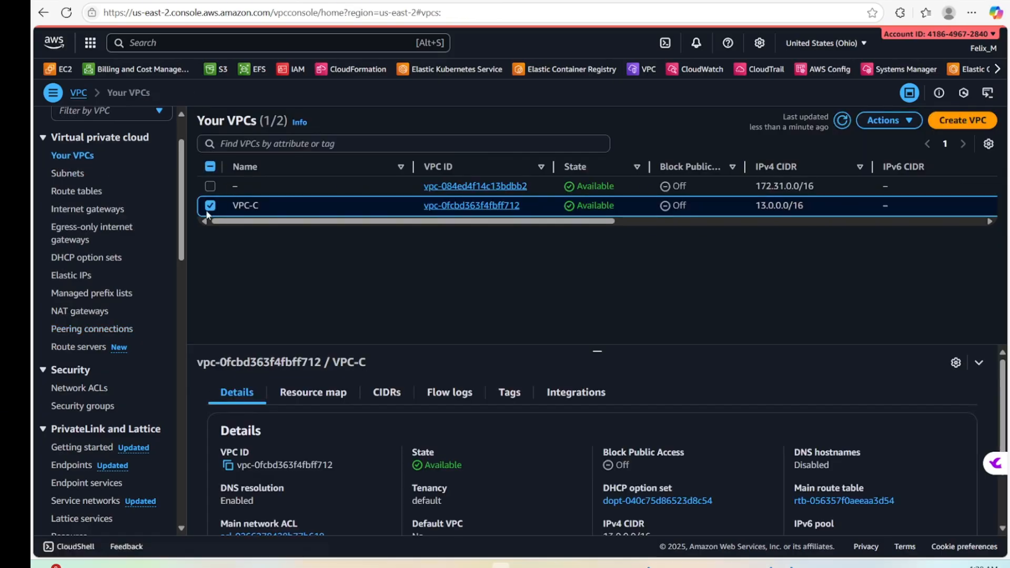
click(84, 330)
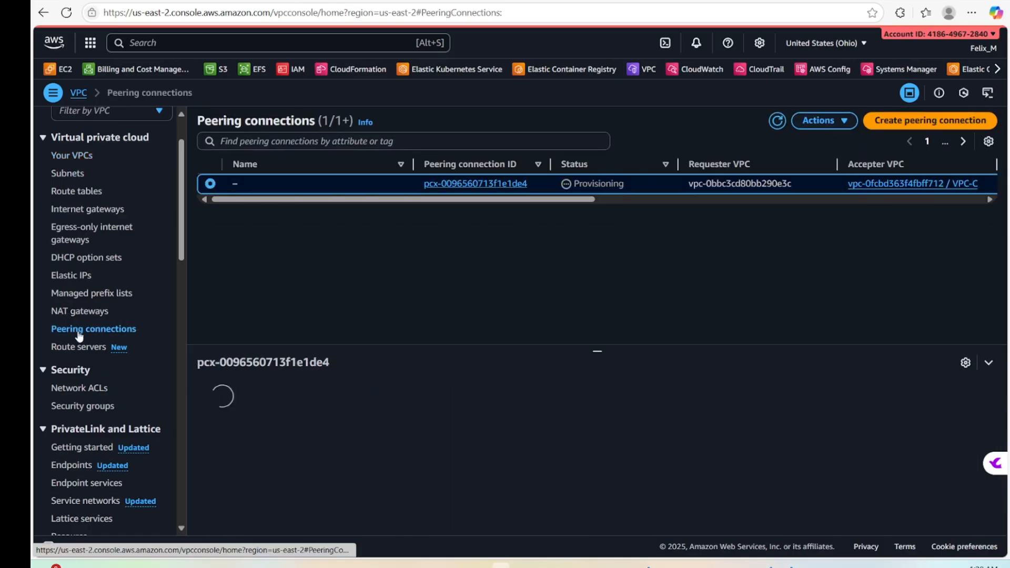
click(929, 121)
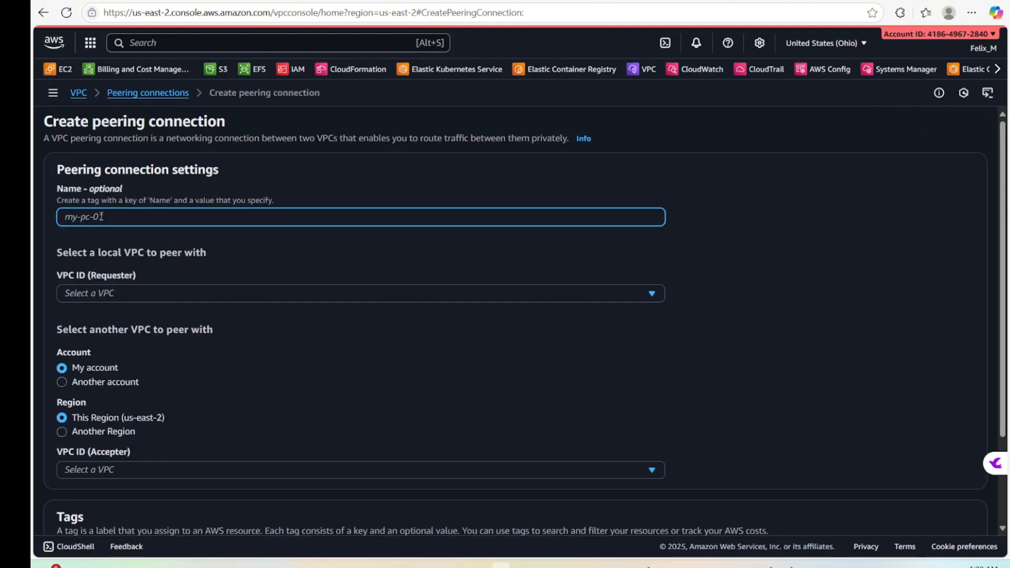
text(peering-from-C-to)
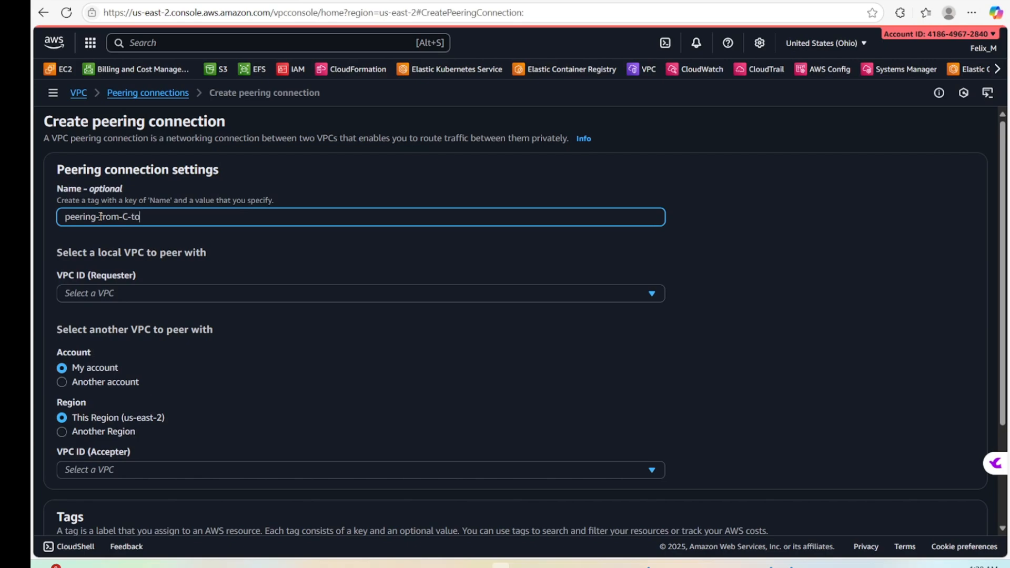
text(-A)
scroll(198, 254, down, 1)
click(107, 230)
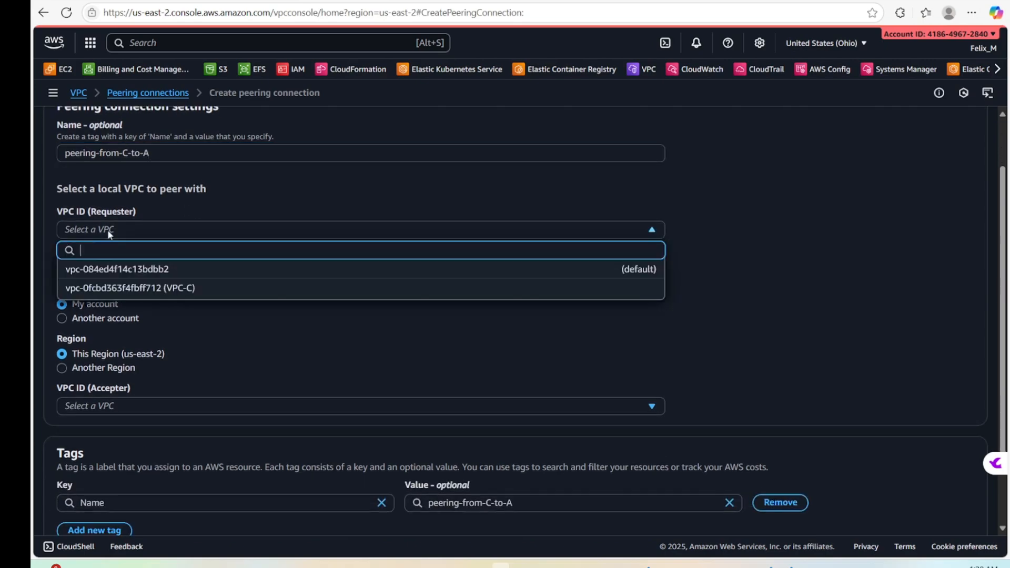
click(136, 290)
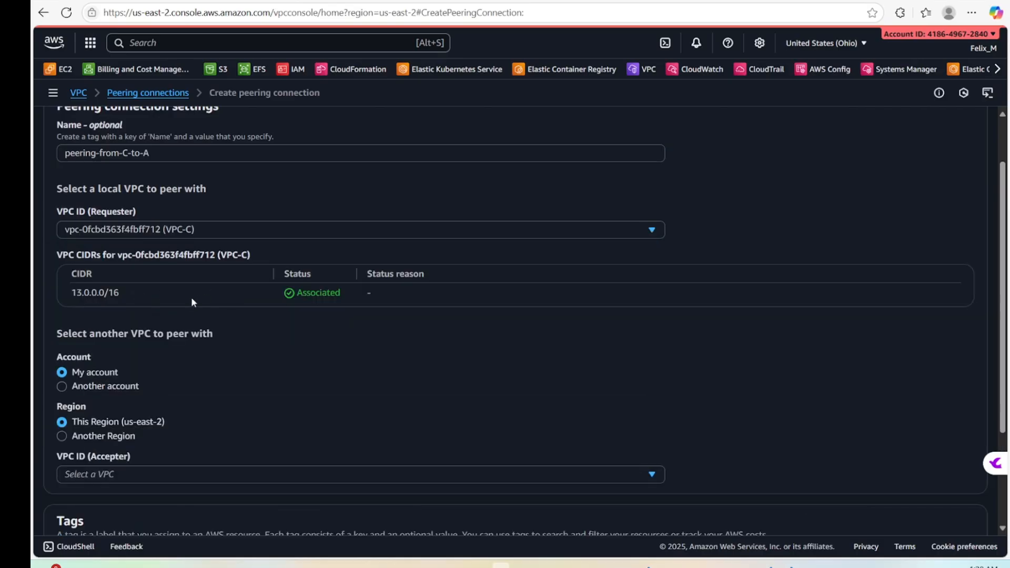
Set the accepter to another account and fill in the account ID copied from the other account's browser window
scroll(191, 297, down, 2)
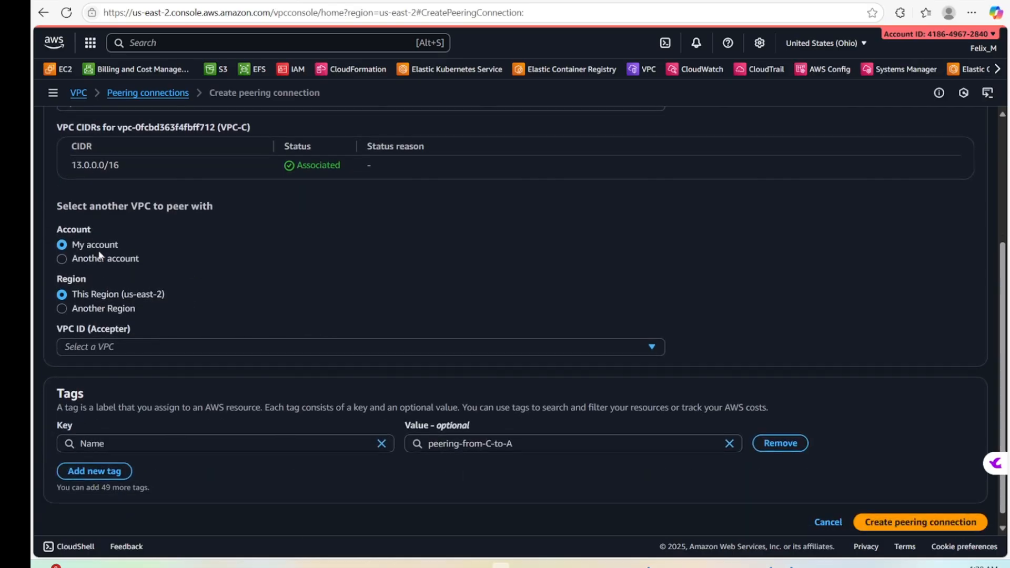
click(61, 259)
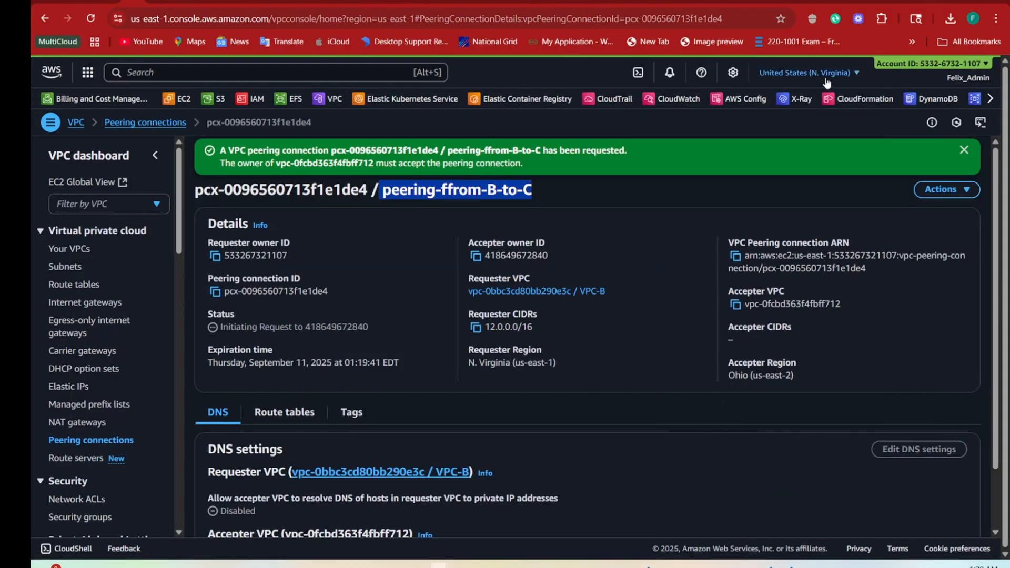
click(933, 67)
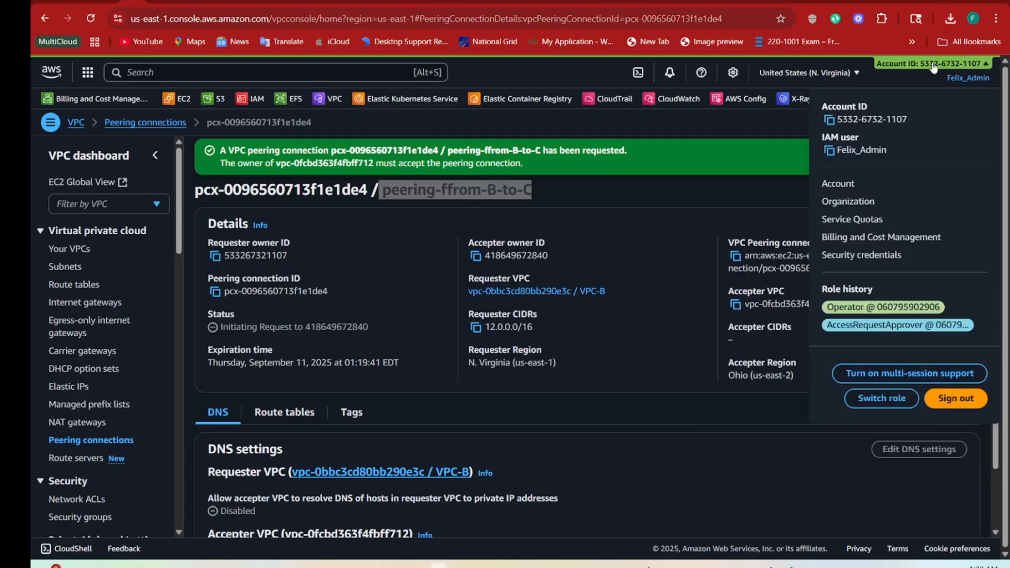
click(830, 121)
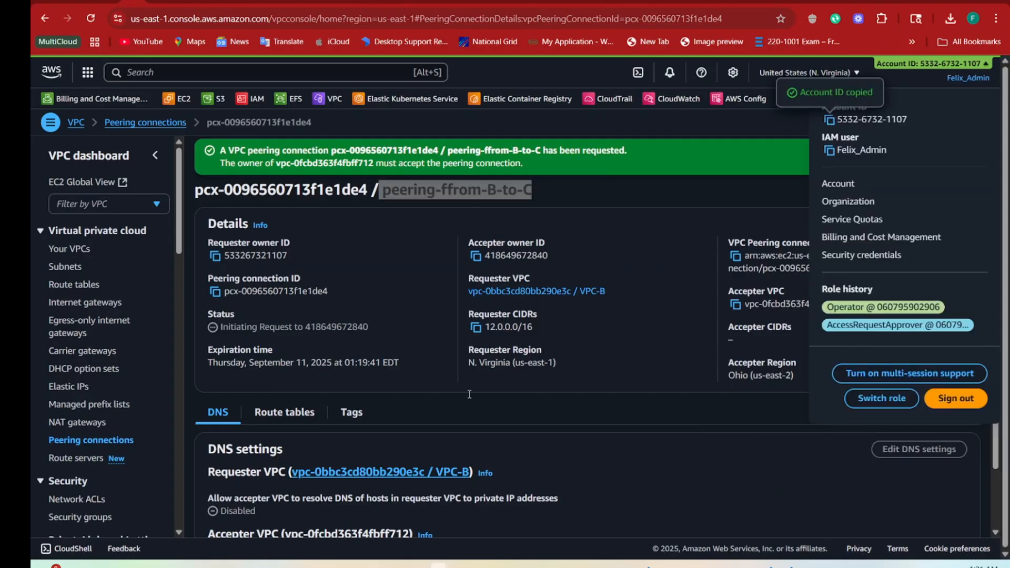
click(501, 566)
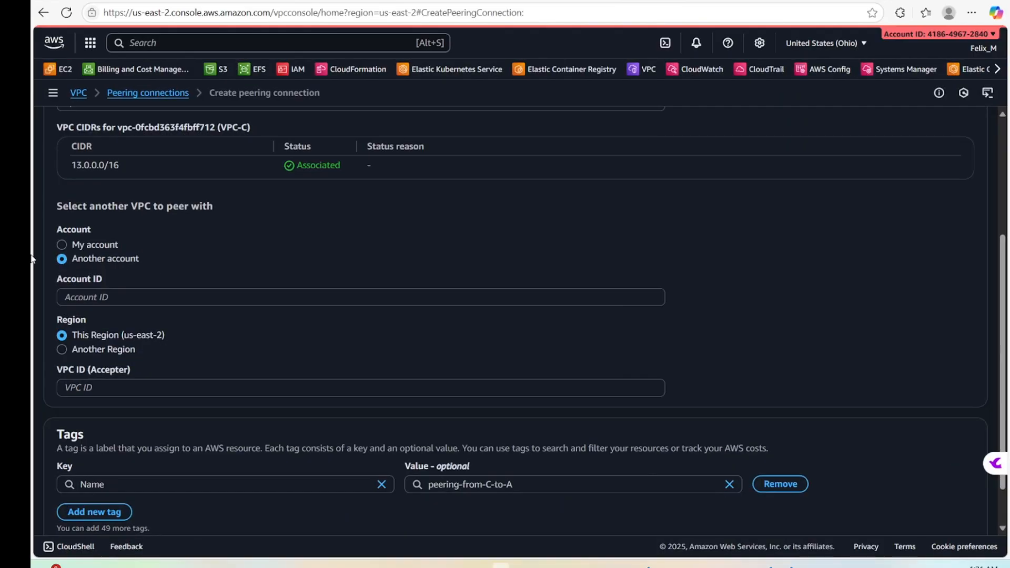
click(103, 300)
key(ctrl+v)
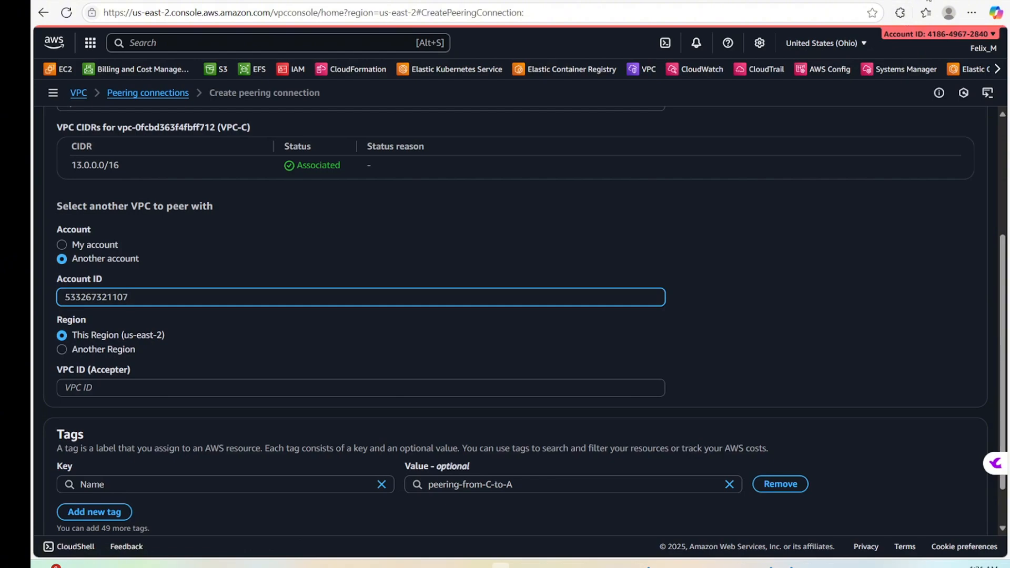
In the other account's browser window, switch the region to Ohio (us-east-2) and copy VPC-A's VPC ID
click(928, 1)
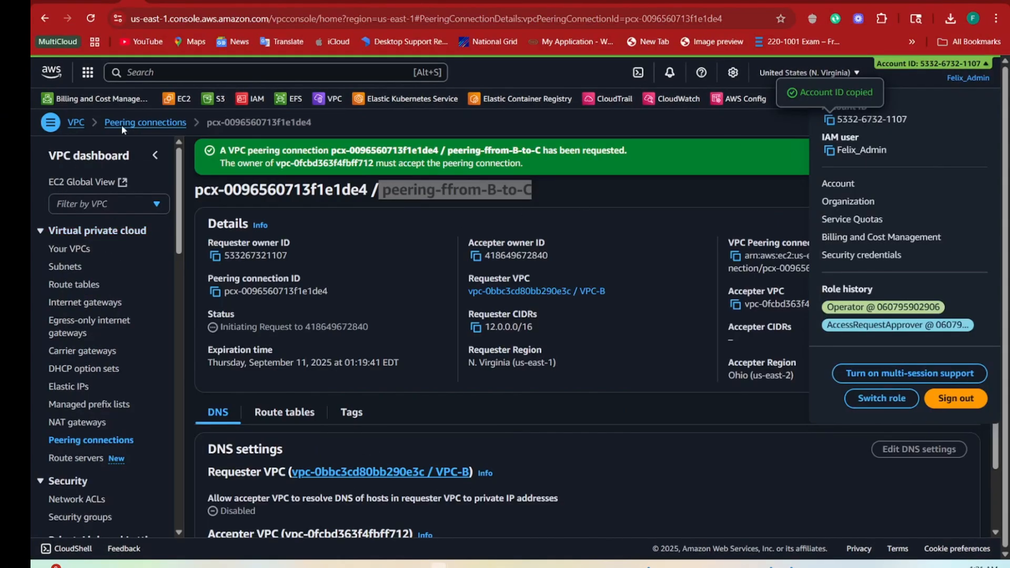
click(766, 73)
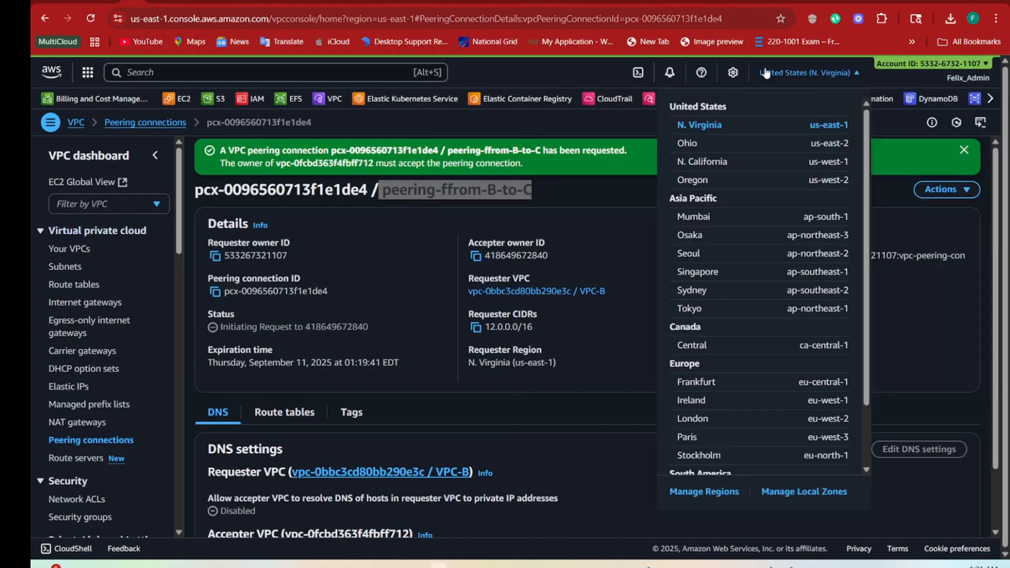
click(692, 143)
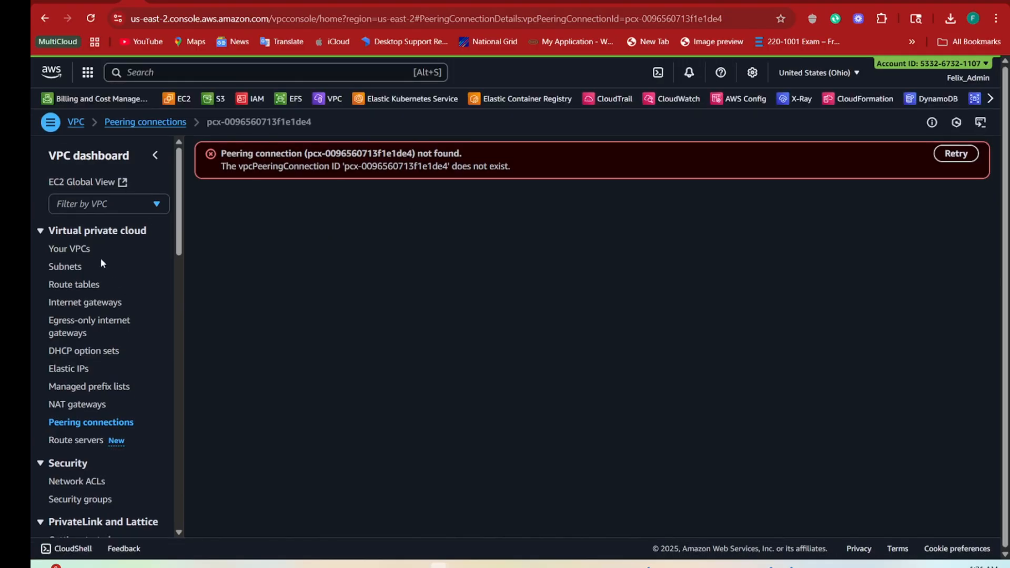
click(70, 249)
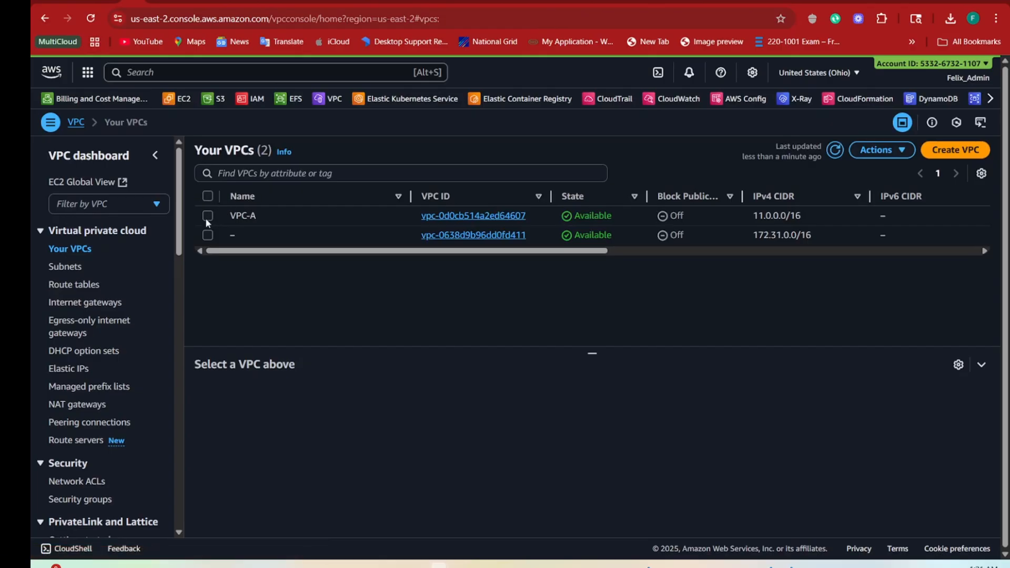
click(208, 214)
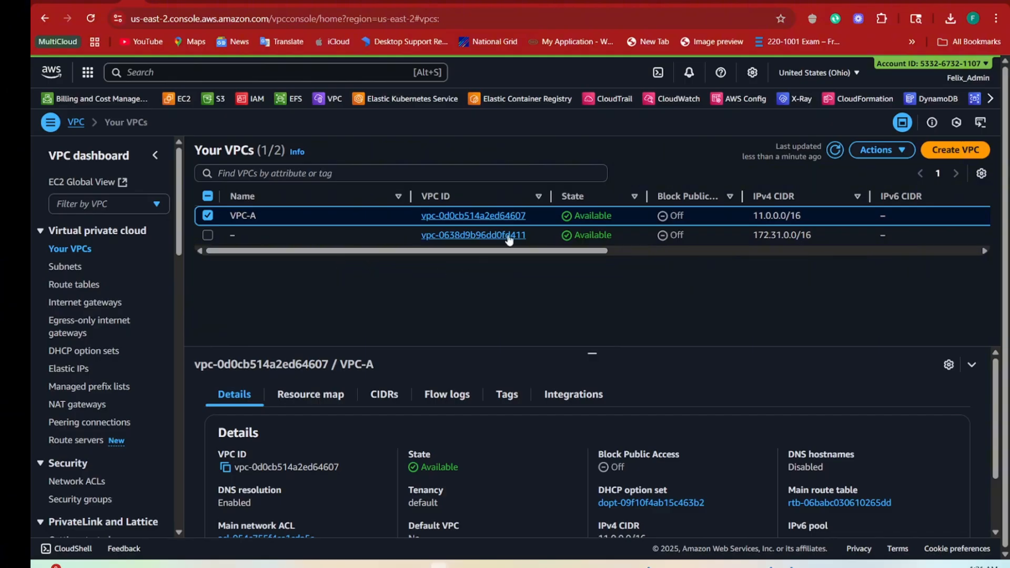
drag(542, 215, 419, 220)
key(ctrl+c)
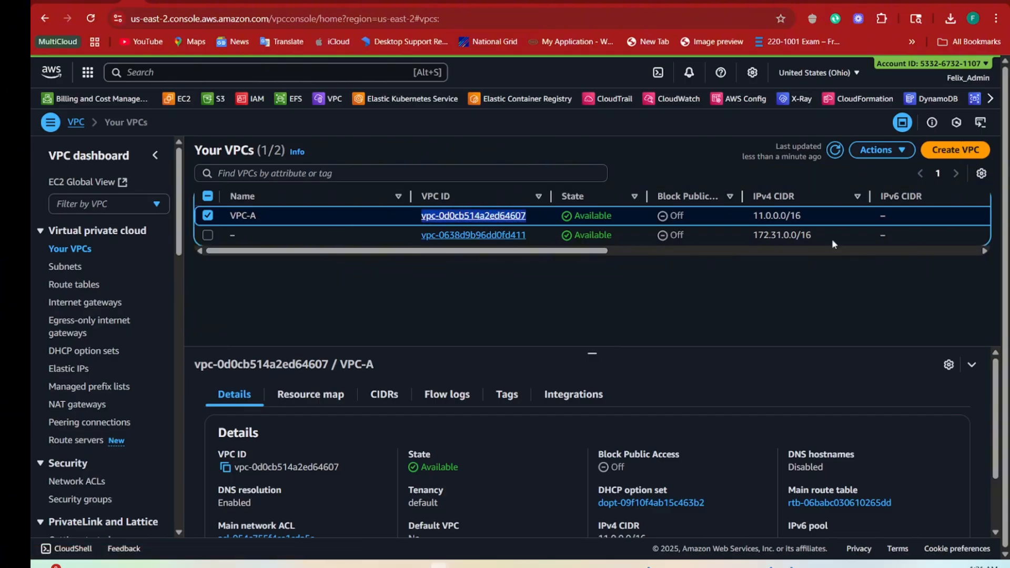
Back in the peering form, set the accepter VPC ID to vpc-0d0cb514a2ed64607 and create the peering-from-C-to-A connection
key(alt+Tab)
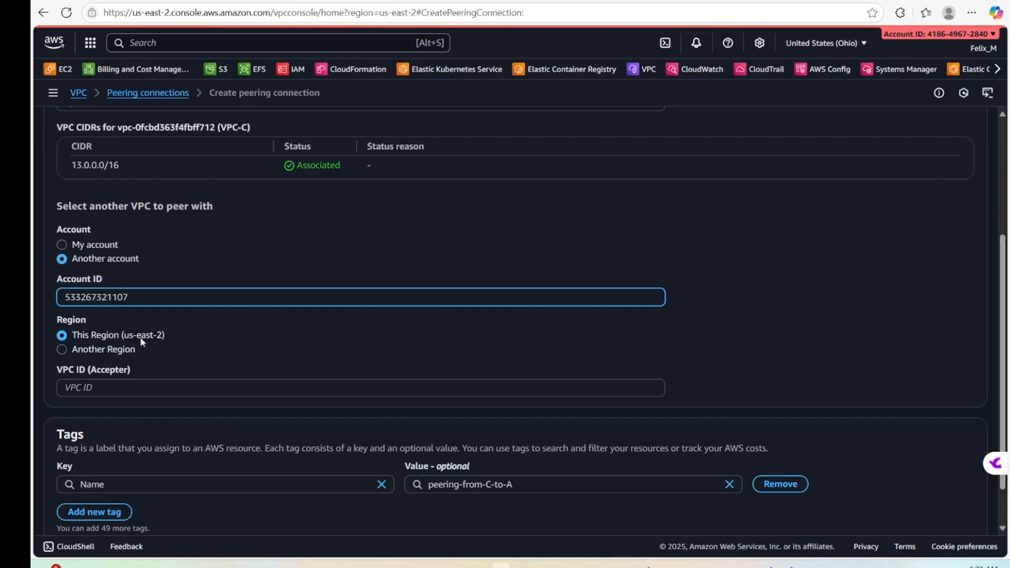
click(84, 388)
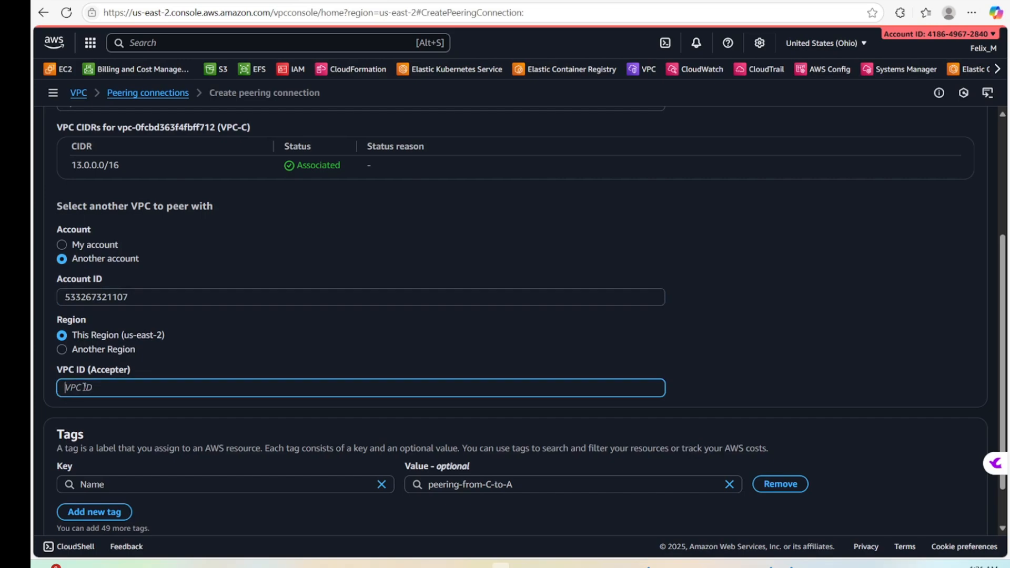
key(ctrl+v)
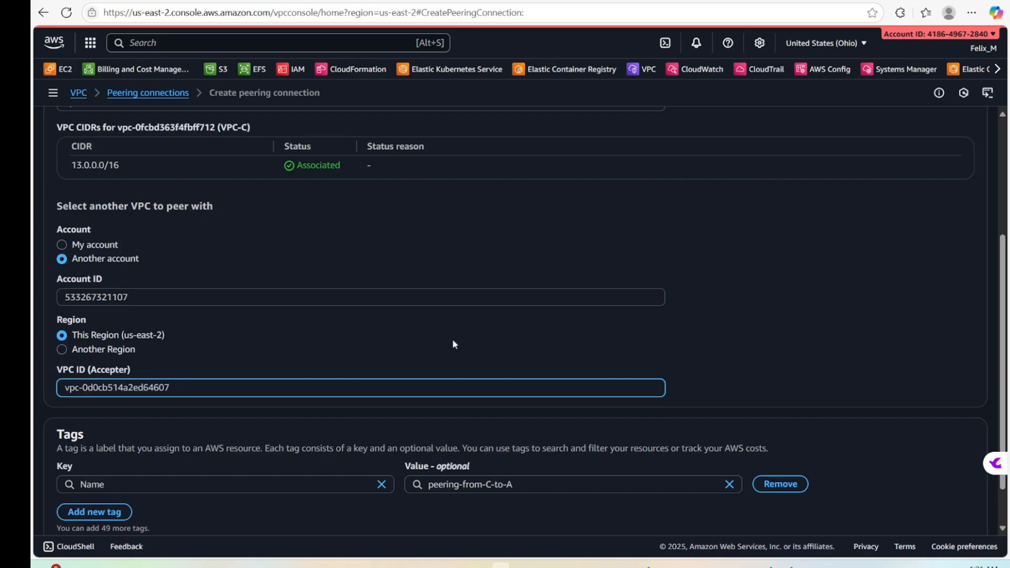
scroll(452, 344, down, 1)
scroll(452, 344, up, 5)
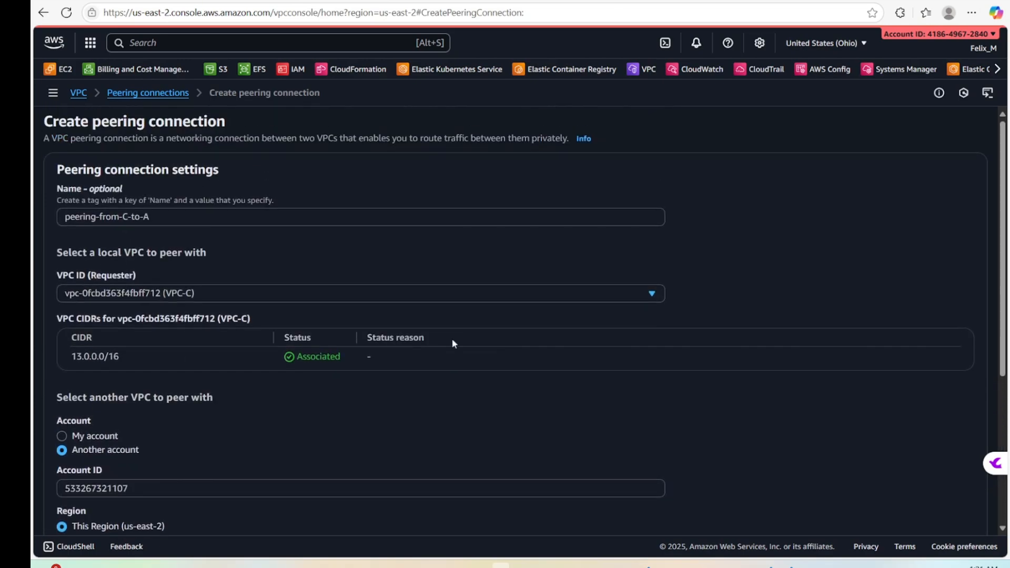
scroll(453, 344, down, 5)
click(904, 519)
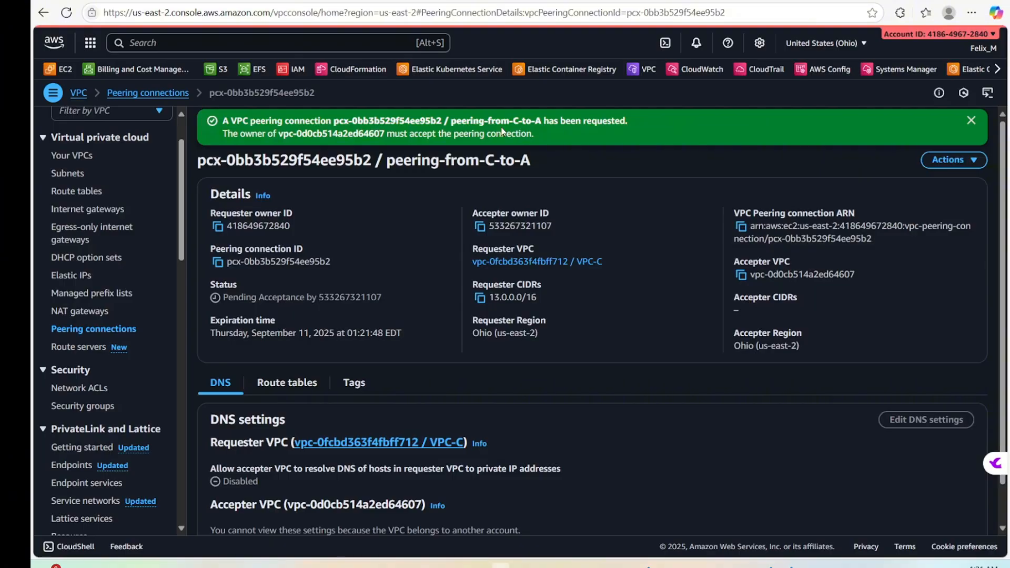
drag(388, 163, 531, 161)
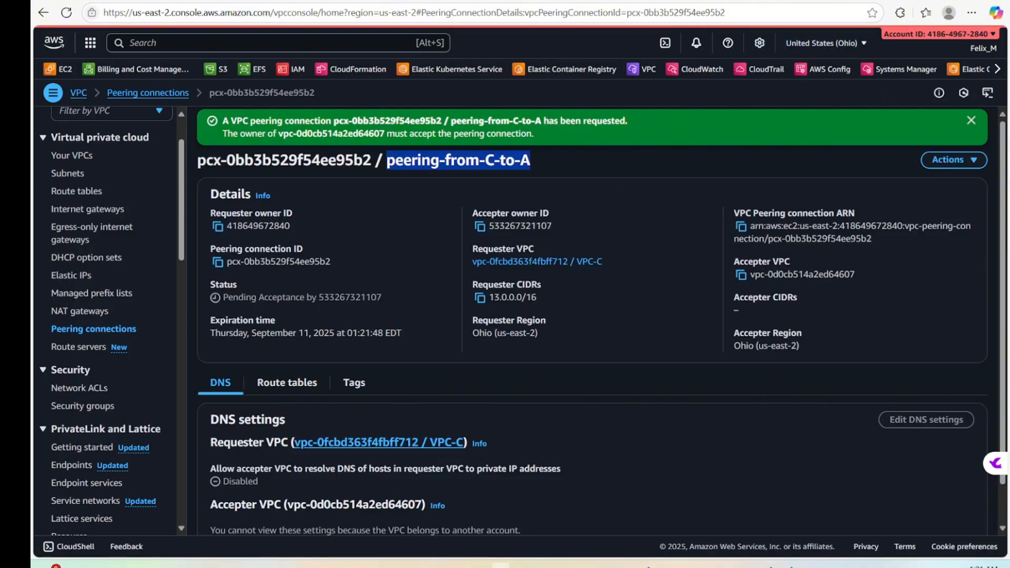
Switch to the account that owns VPC-A and accept the pending peering request from VPC-C
key(alt+Tab)
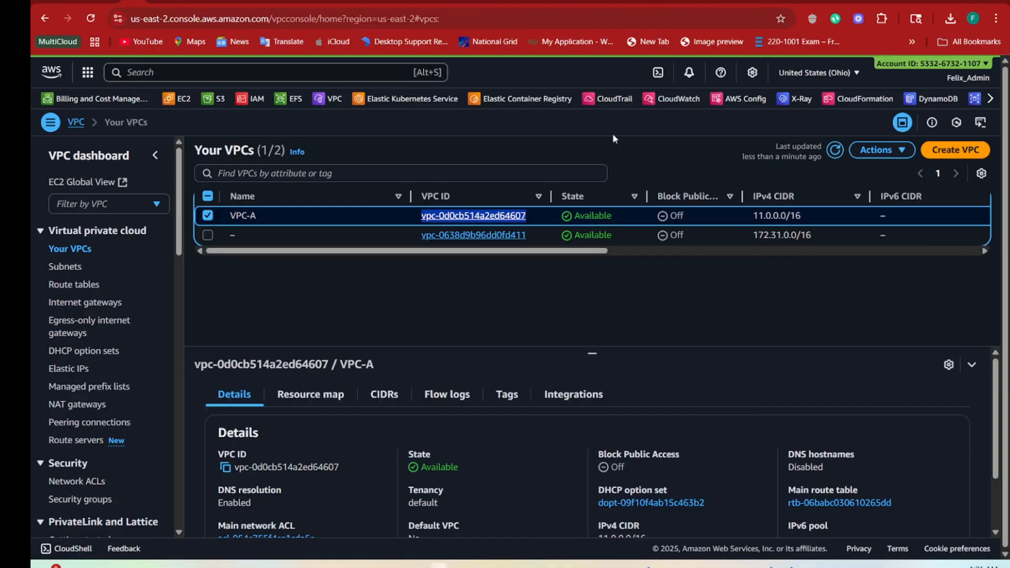
click(71, 423)
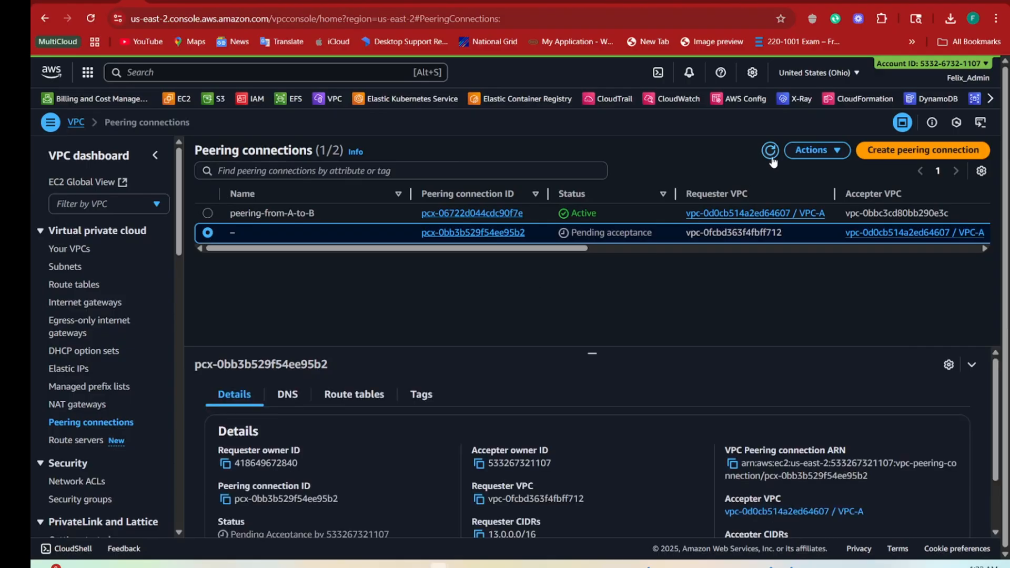
click(812, 150)
click(816, 191)
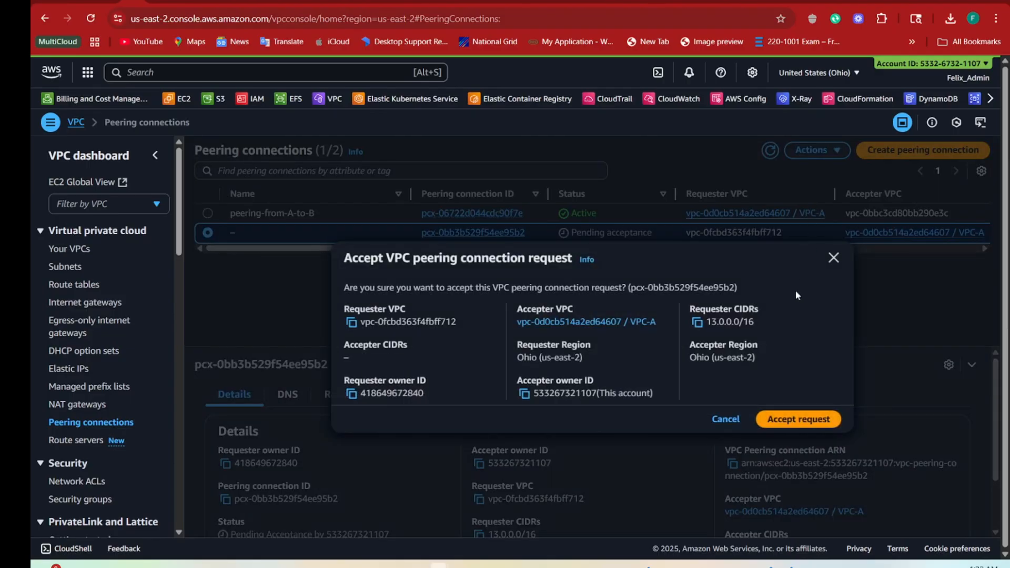
click(798, 421)
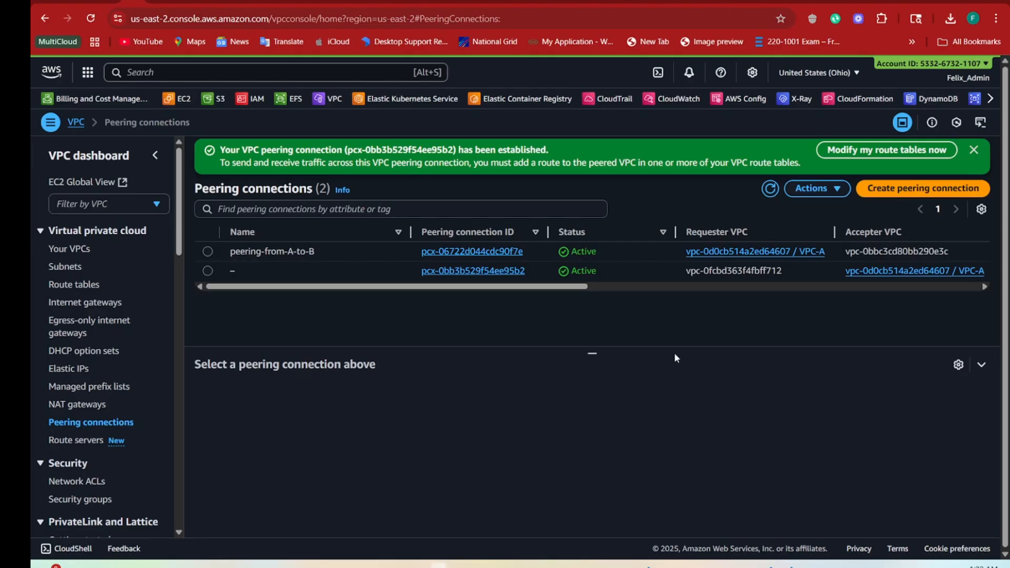
Switch to the VPC peering diagram in the Snipping Tool and undo most of the red pen annotations
key(alt+Tab)
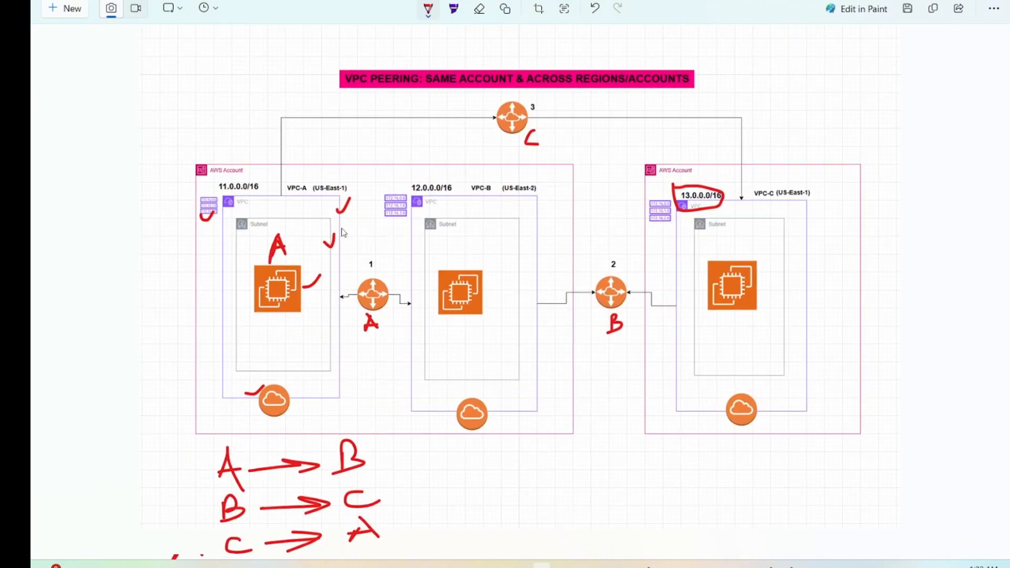
click(595, 9)
click(596, 9)
click(596, 10)
click(595, 9)
click(596, 9)
click(596, 10)
click(596, 9)
click(596, 9)
click(595, 10)
click(596, 10)
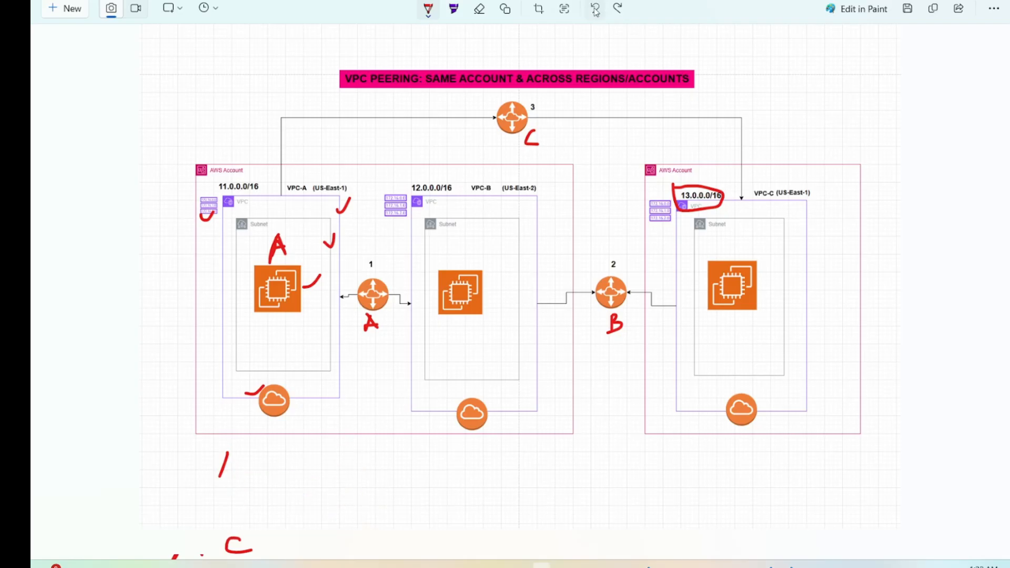
click(596, 10)
click(595, 9)
click(596, 9)
click(596, 9)
click(596, 10)
click(596, 10)
click(595, 9)
click(596, 10)
click(596, 9)
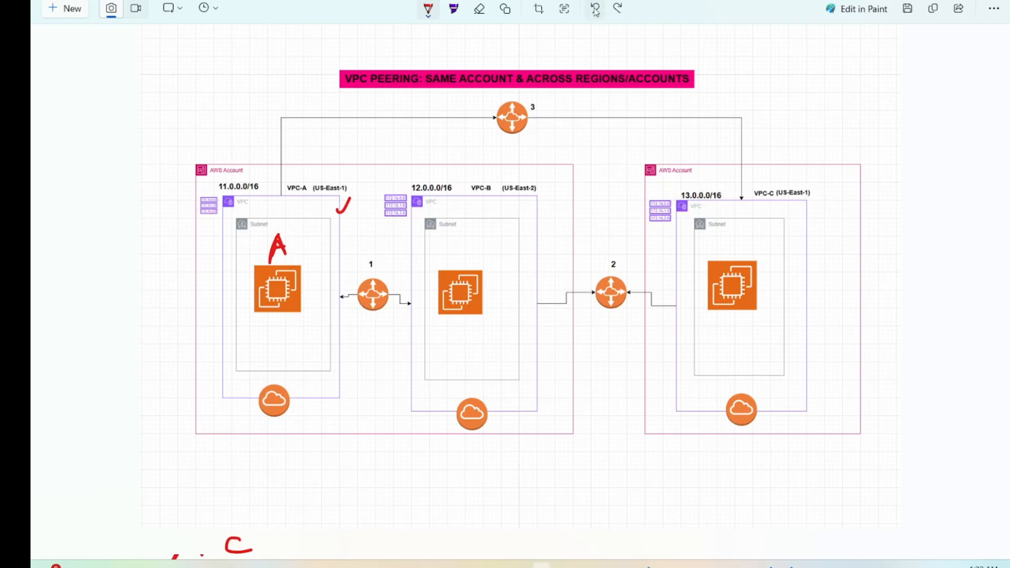
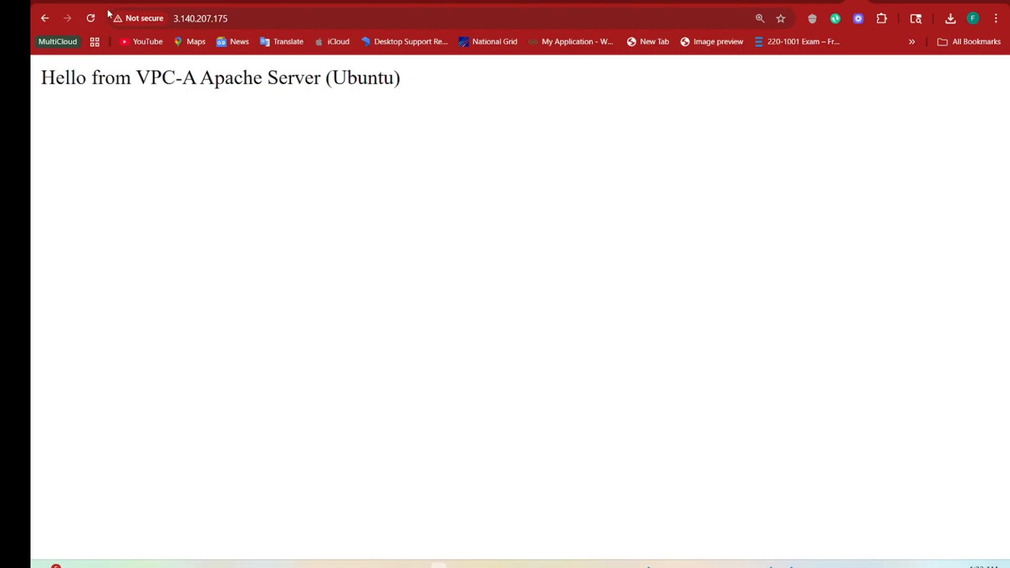
Switch back to the EC2 instances page in the browser, change the region to N. Virginia (us-east-1), and copy Server-B's public IPv4 address
click(122, 3)
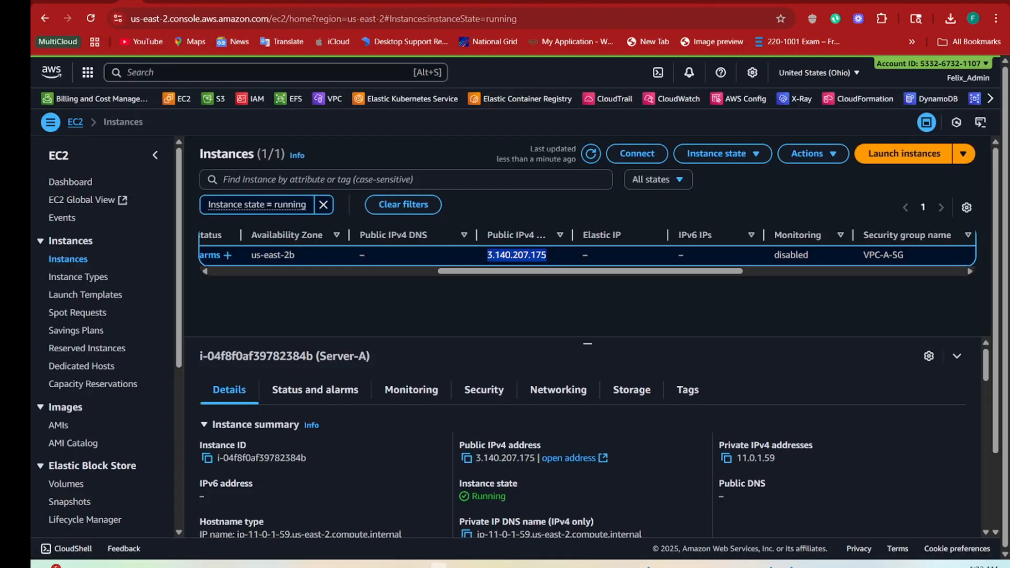
click(815, 74)
click(699, 125)
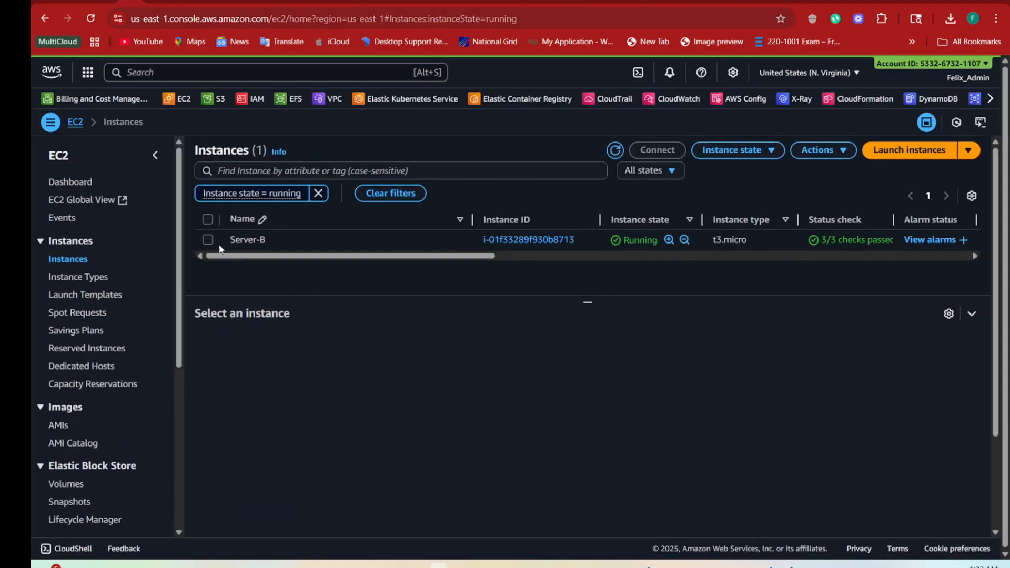
click(208, 239)
drag(313, 263, 476, 271)
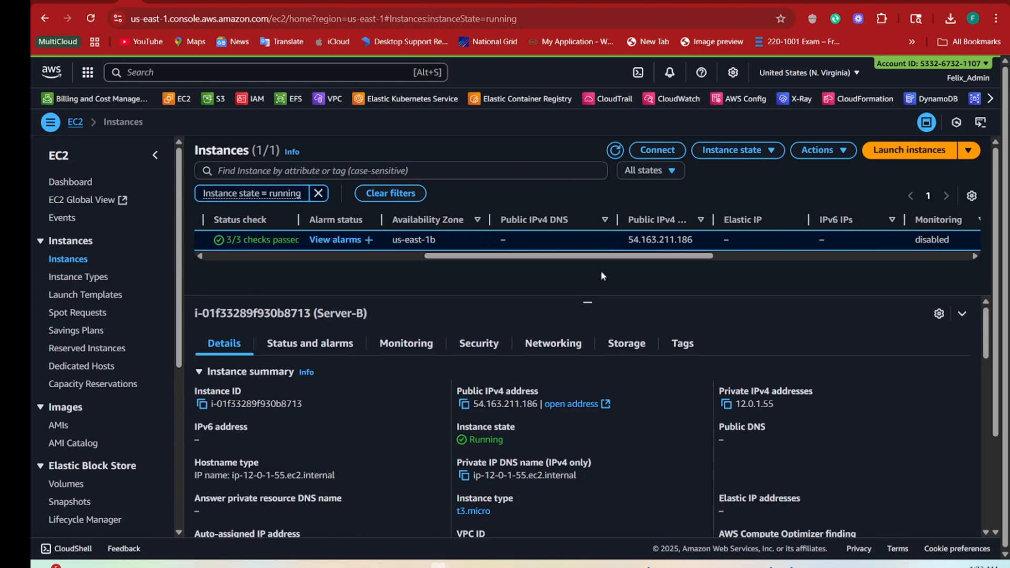
drag(690, 249, 632, 249)
key(ctrl+c)
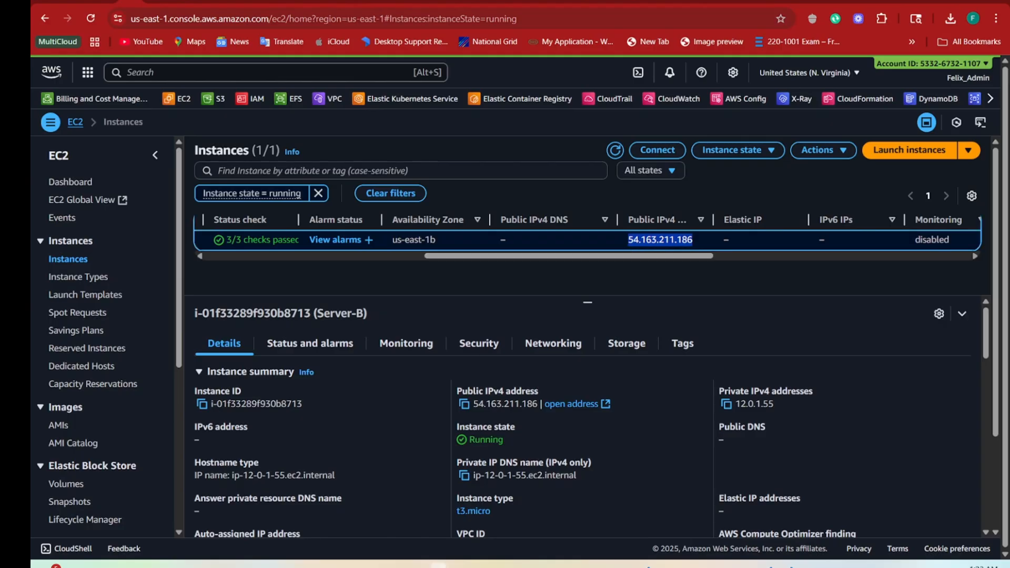
Load Server-B's web page in a new browser tab at 54.163.211.186:80
key(ctrl+t)
click(229, 15)
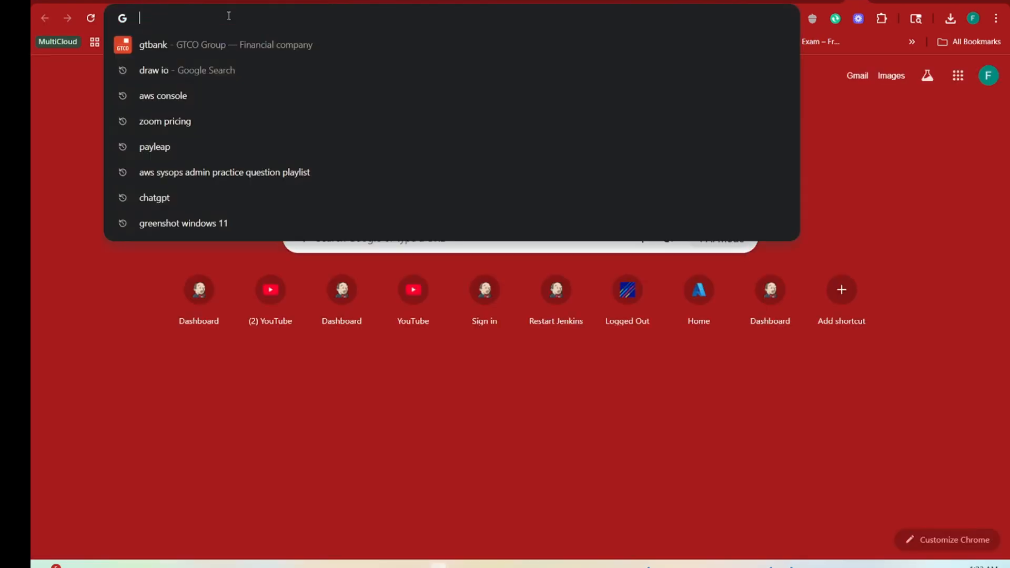
key(ctrl+v)
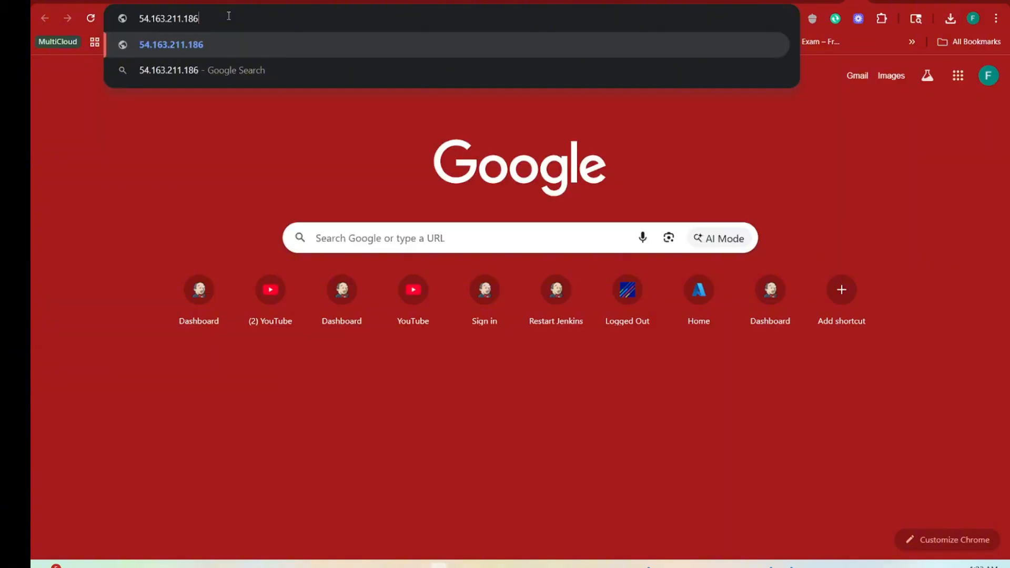
text(:80)
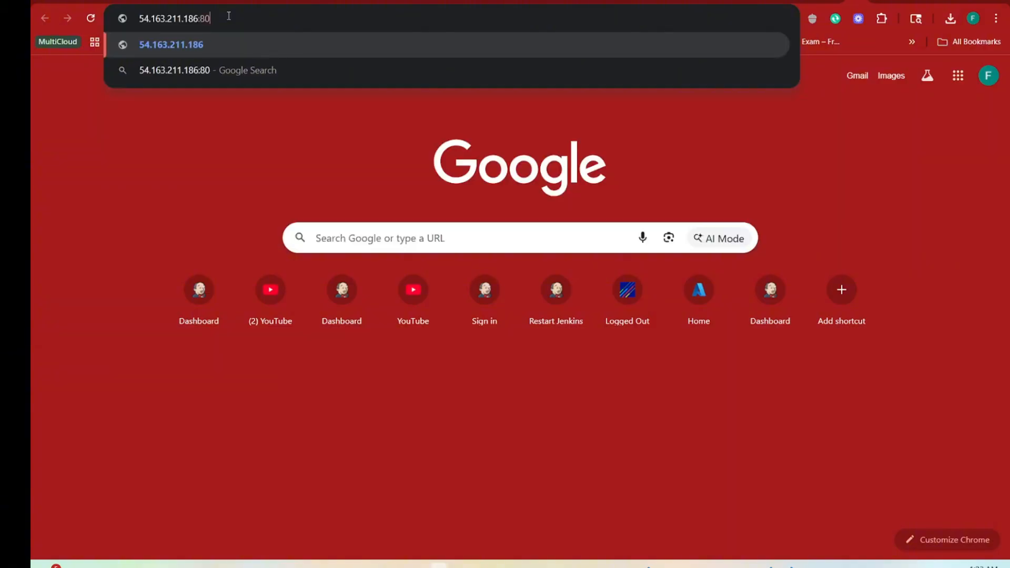
key(Return)
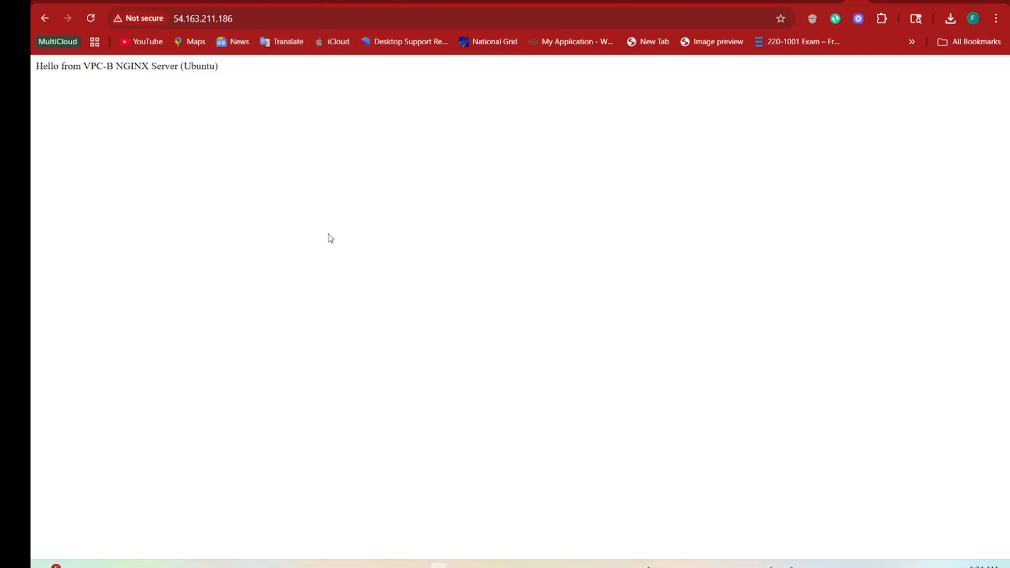
Enlarge the VPC-B server page and highlight its greeting, followed by the greeting on the VPC-A server's page
key(ctrl+plus)
key(ctrl+plus)
key(ctrl+plus)
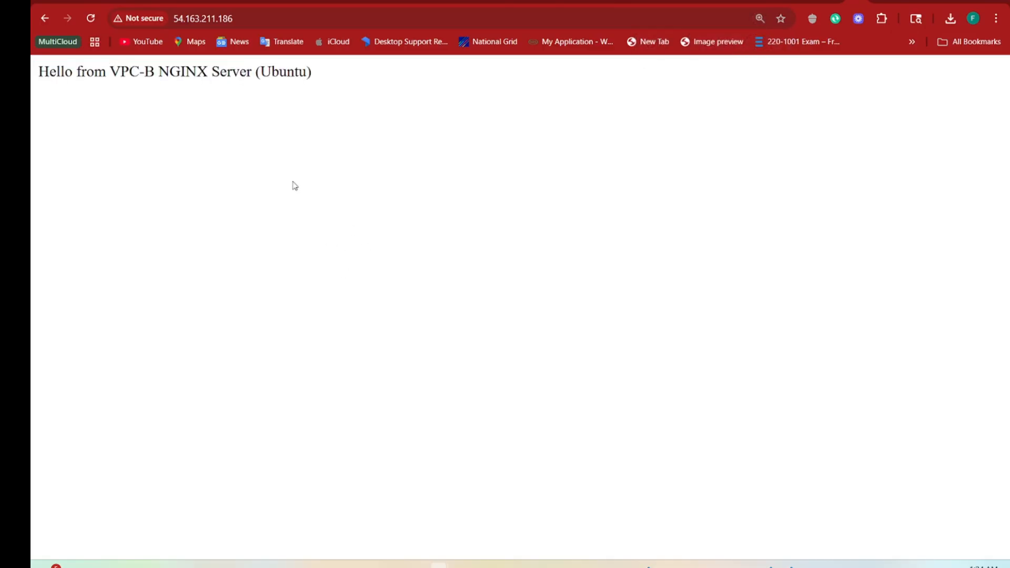
drag(321, 79, 35, 80)
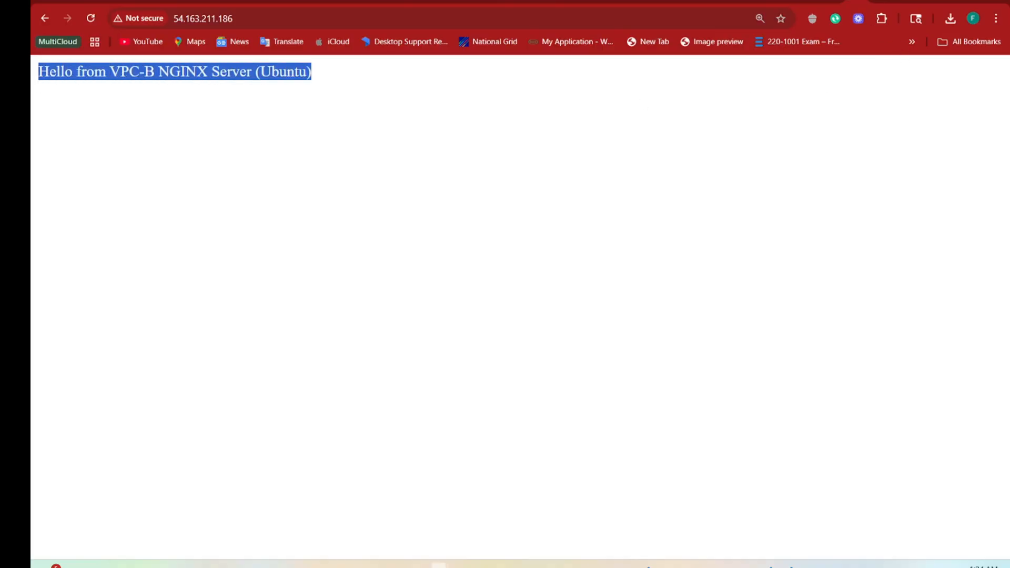
click(837, 2)
drag(466, 77, 32, 99)
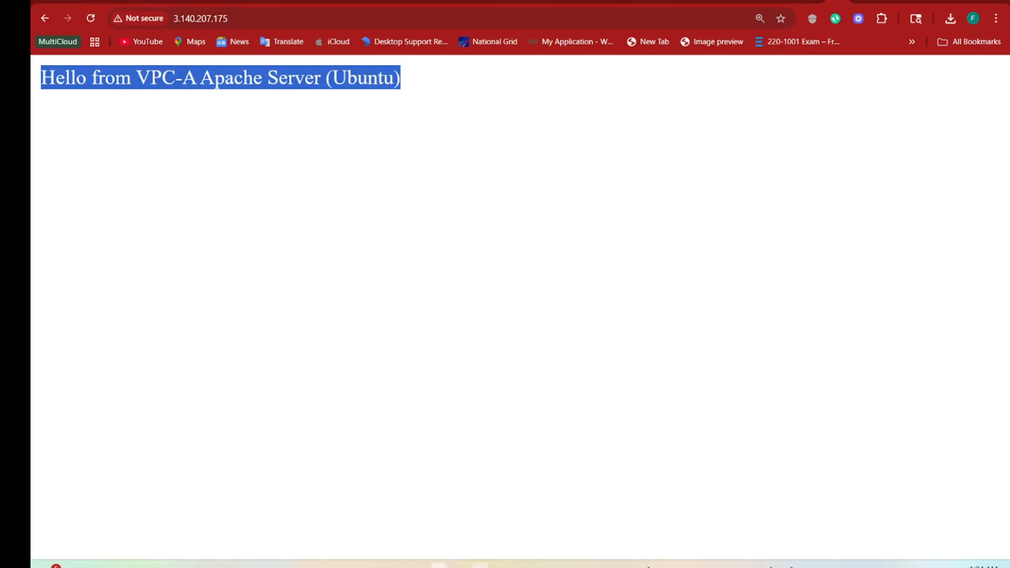
In the other account's browser window, list the running EC2 instances in Ohio and copy Server-C's public IPv4 address
click(503, 545)
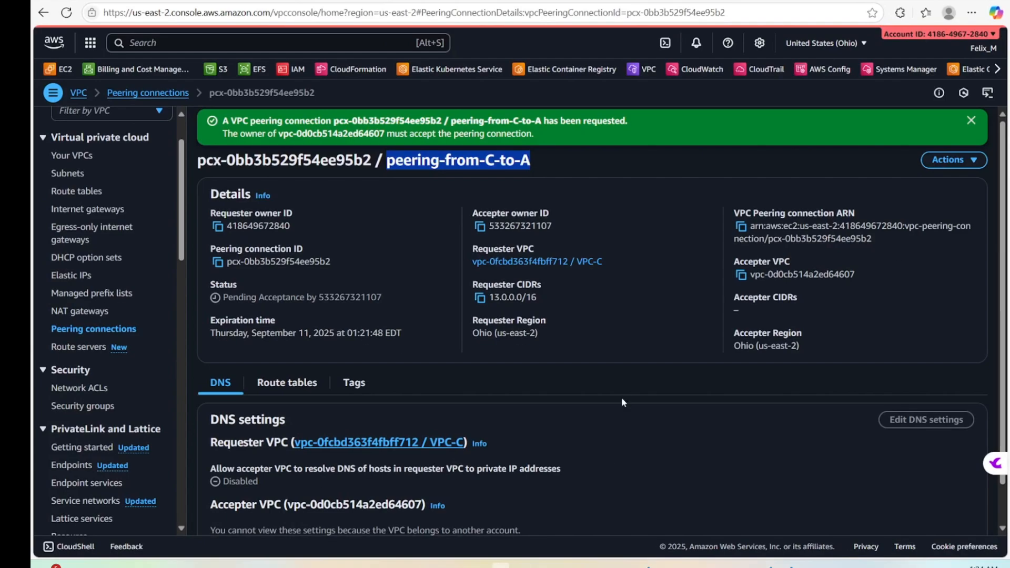
click(58, 69)
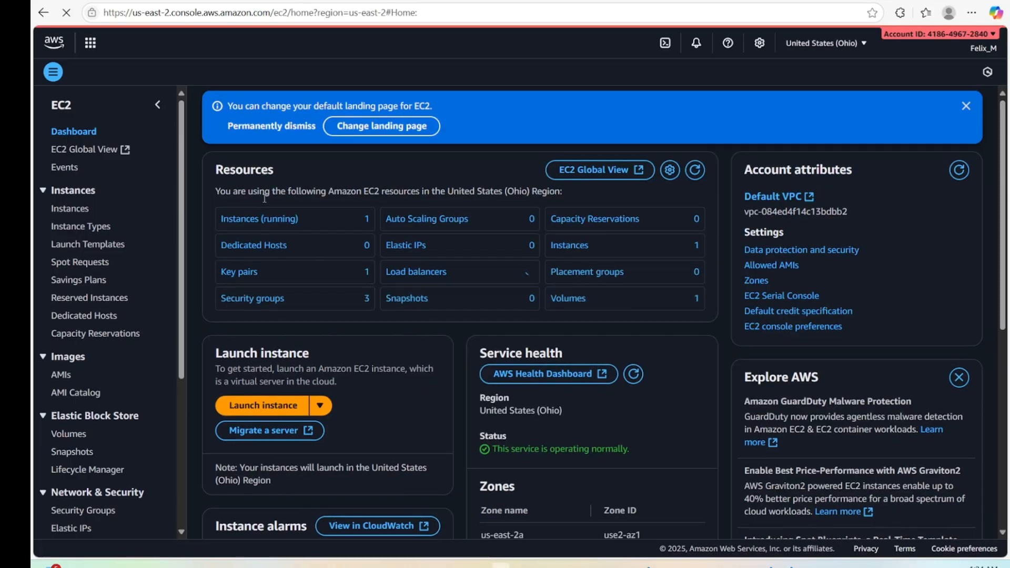
click(263, 240)
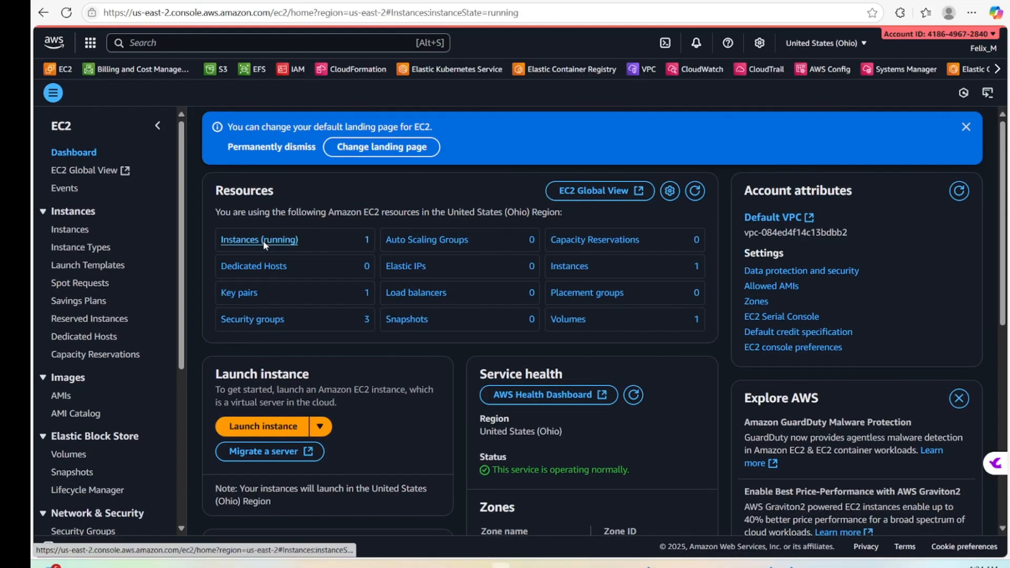
drag(474, 242, 693, 242)
drag(583, 231, 510, 232)
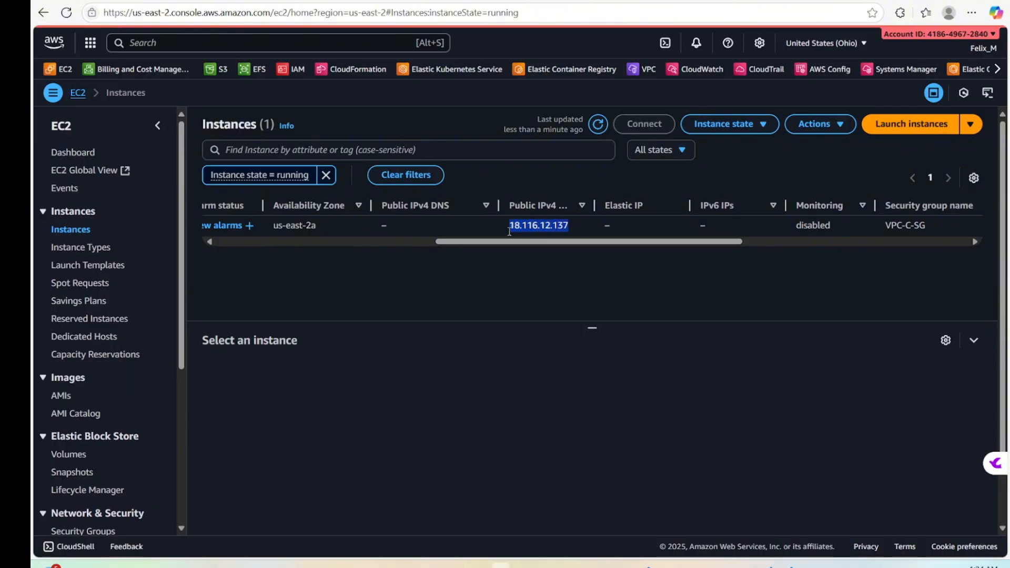
key(ctrl+c)
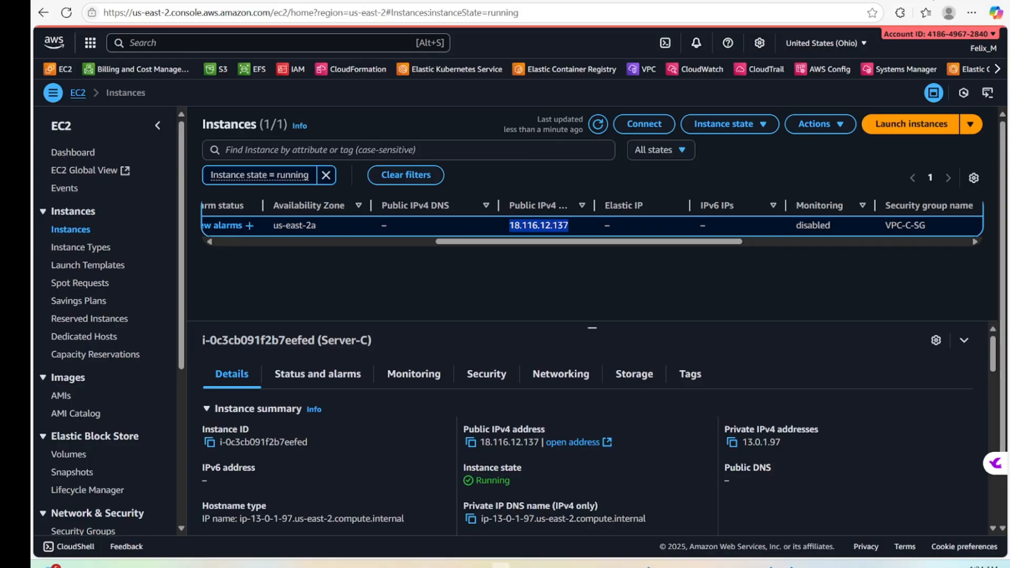
Return to the first account's browser and load Server-C's web page in a new tab at 18.116.12.137:80
key(alt+Tab)
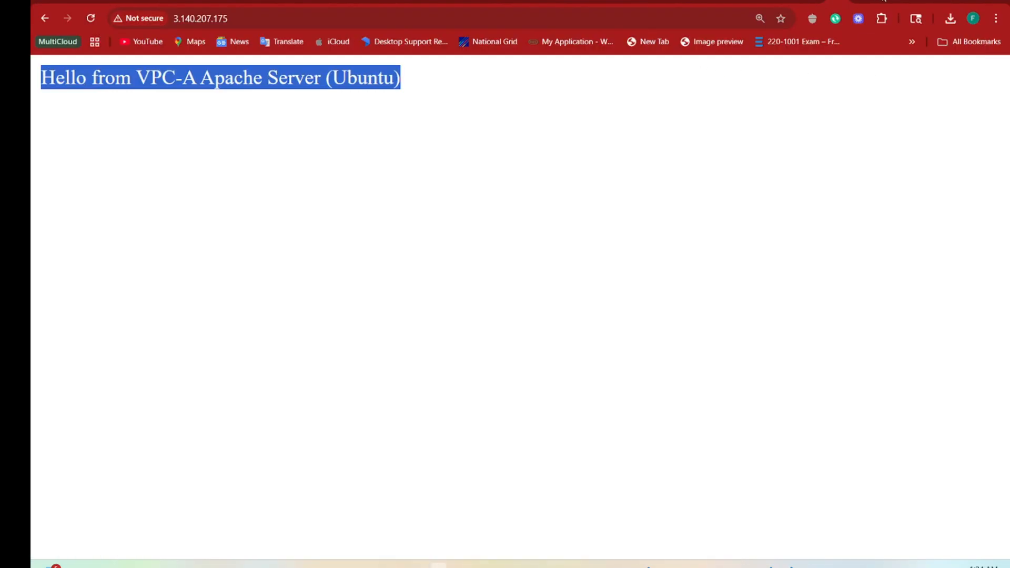
key(ctrl+t)
click(311, 18)
key(ctrl+v)
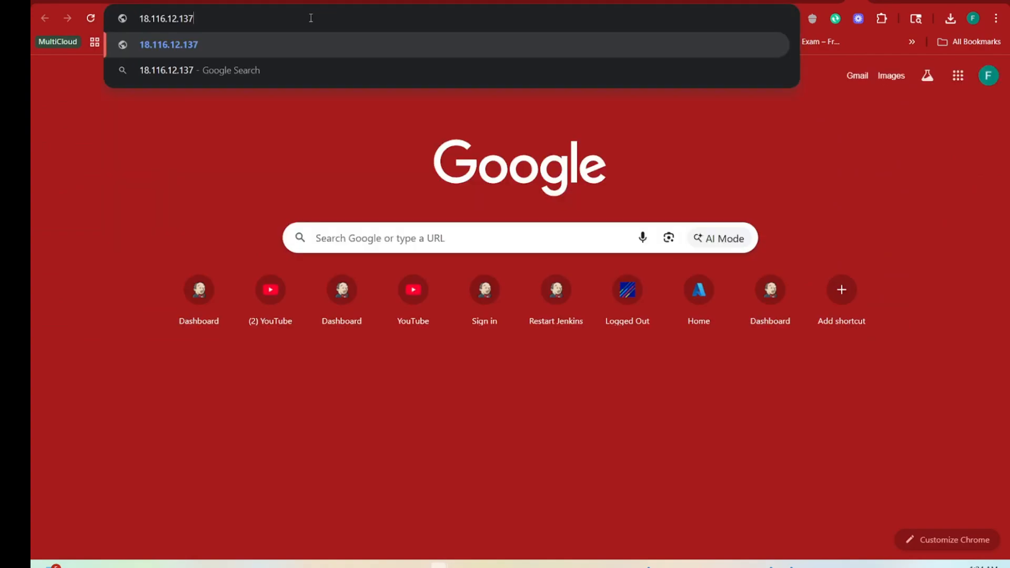
text(:80)
key(Return)
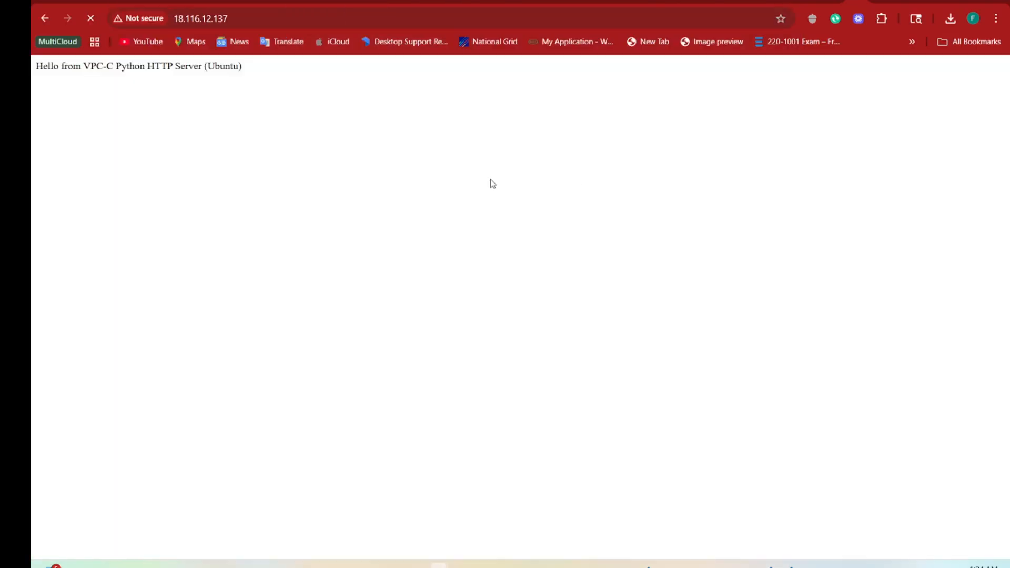
Enlarge the VPC-C server page to 200% and highlight its greeting text
key(ctrl+plus)
key(ctrl+plus)
key(ctrl+plus)
key(ctrl+plus)
key(ctrl+plus)
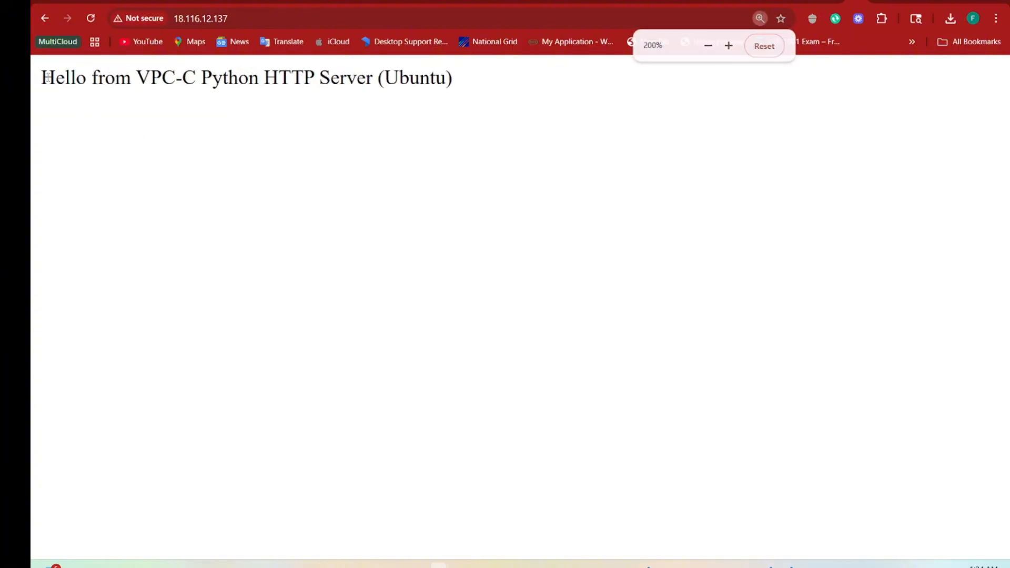
drag(42, 77, 503, 97)
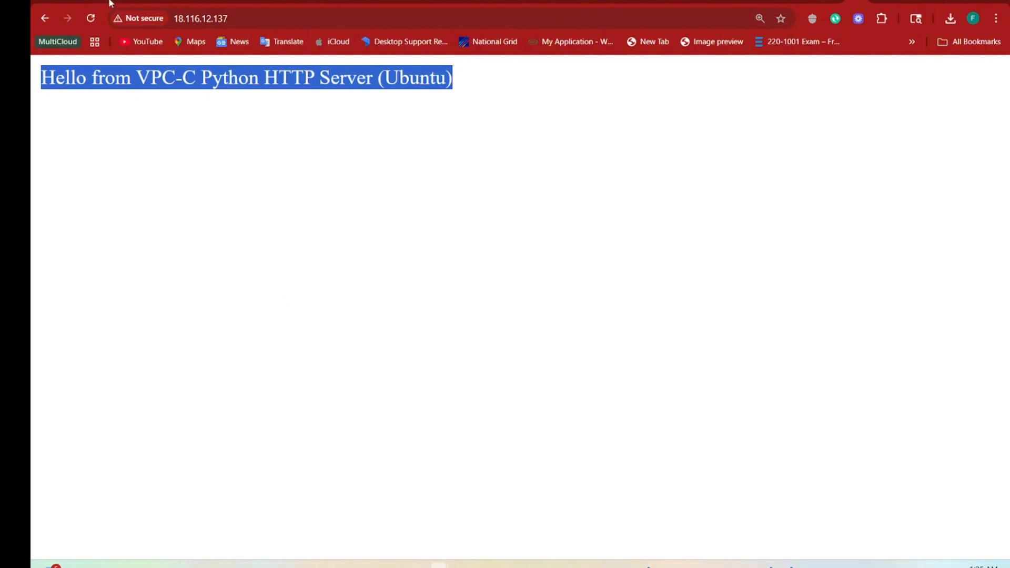
Return to the N. Virginia instances list and connect to Server-B through EC2 Instance Connect using its public IP and username ubuntu
mouse_move(112, 3)
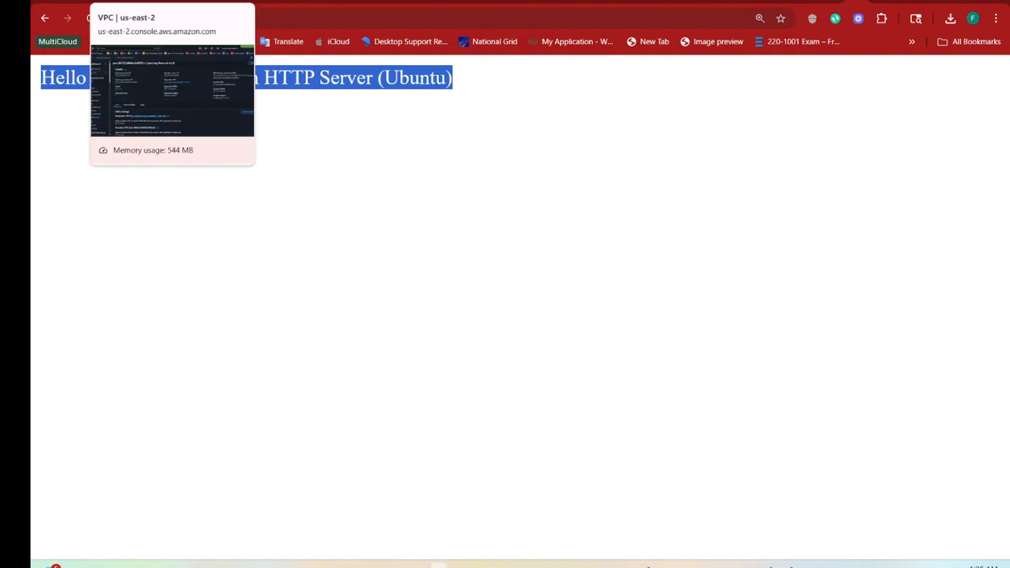
click(111, 3)
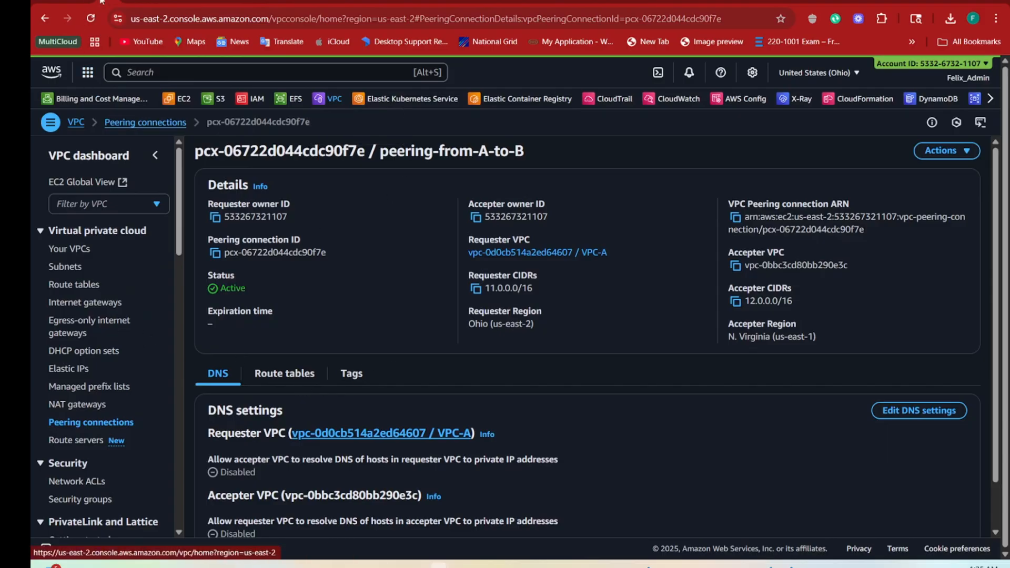
click(135, 2)
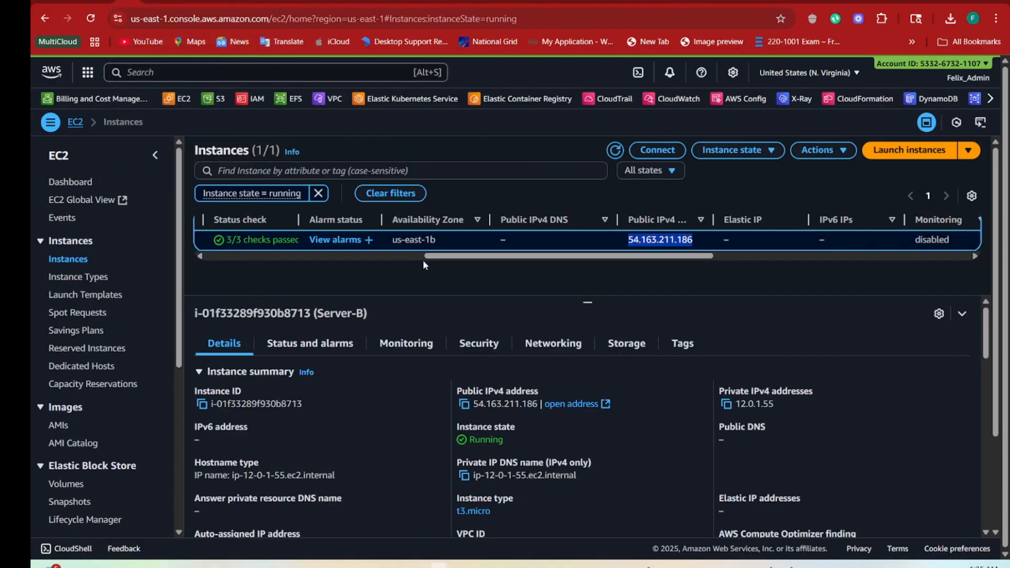
drag(436, 257, 144, 275)
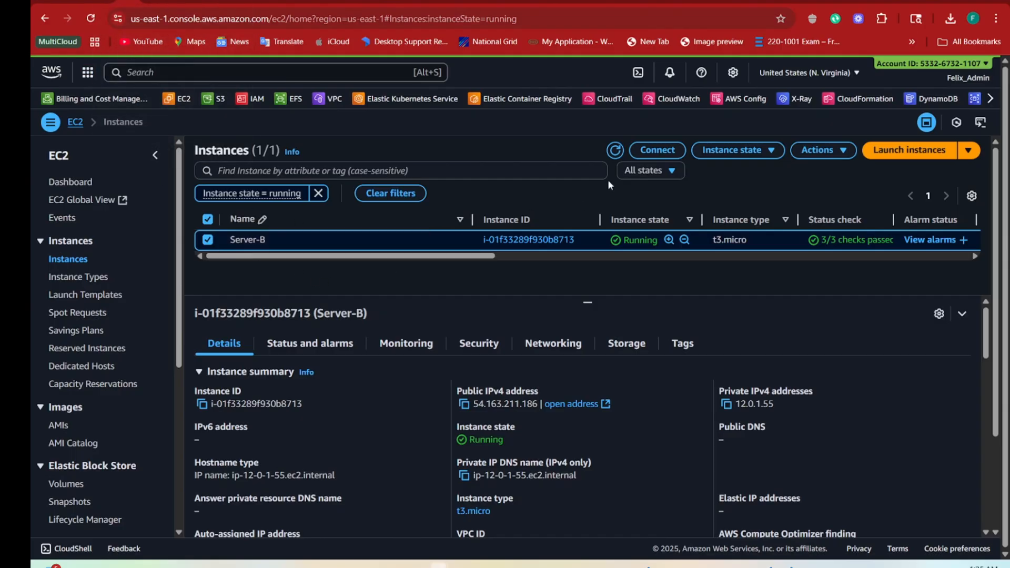
click(651, 155)
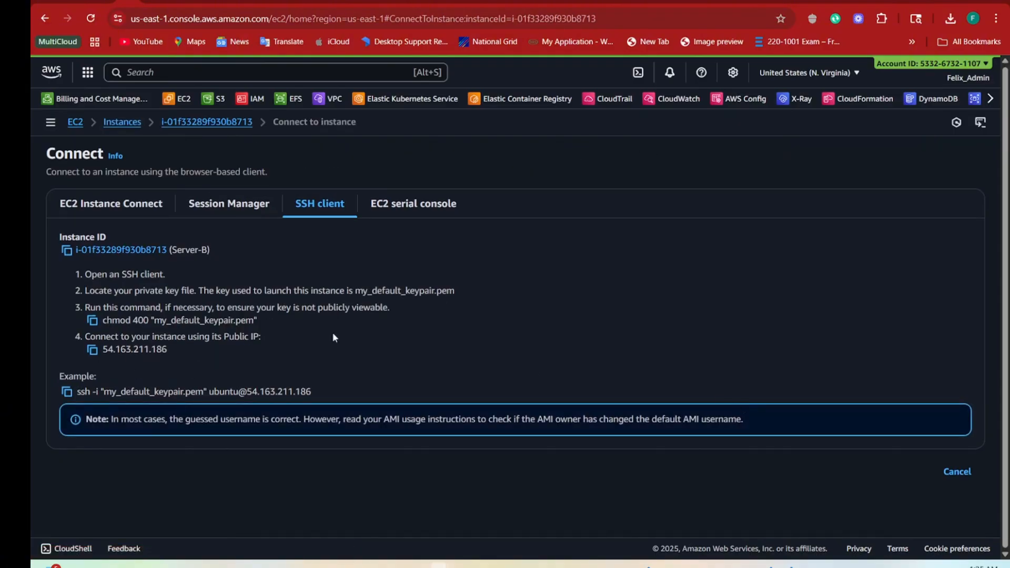
click(101, 211)
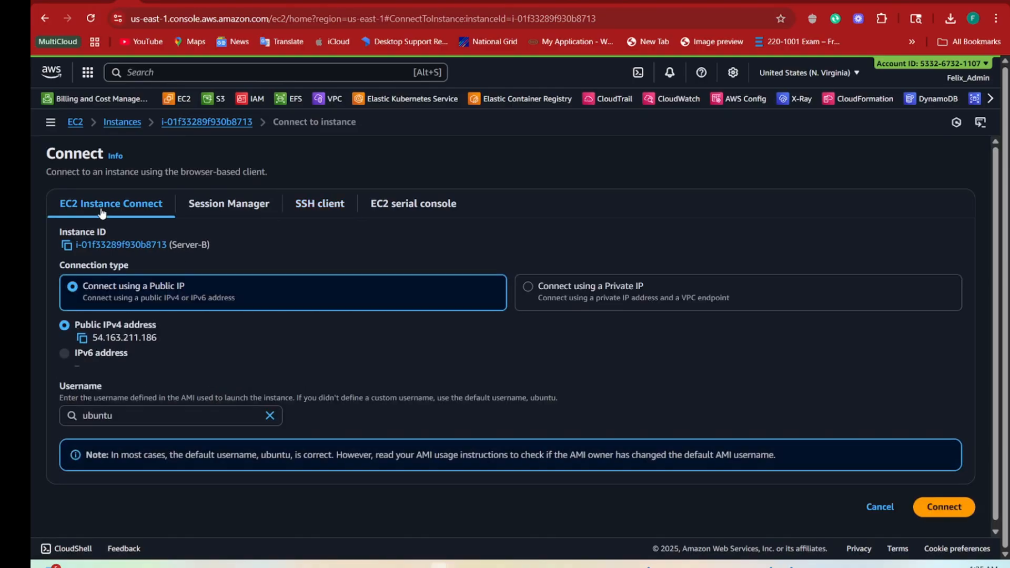
click(955, 508)
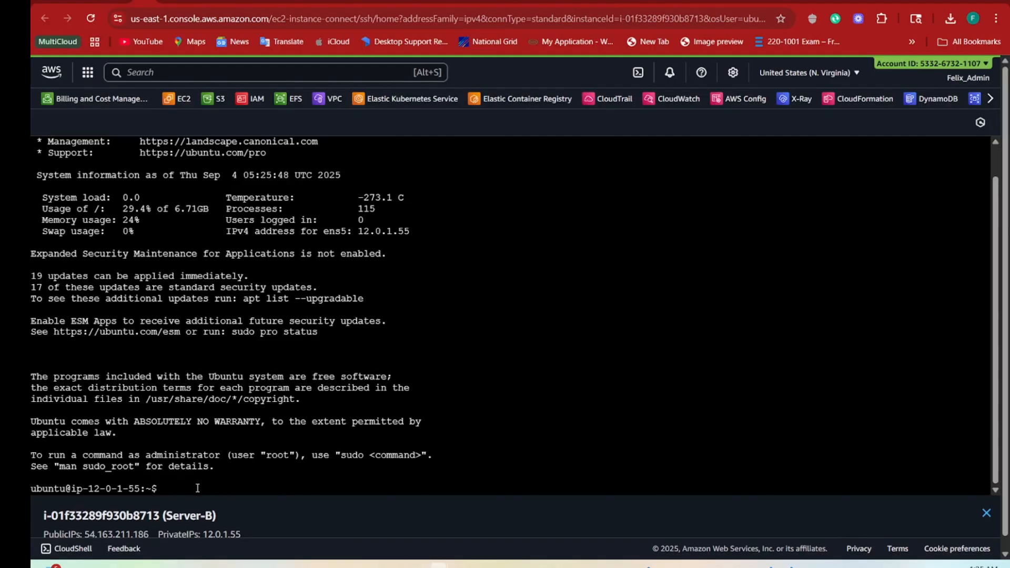
Clear Server-B's terminal, run the hostname command, and highlight its output
text(clear)
key(Return)
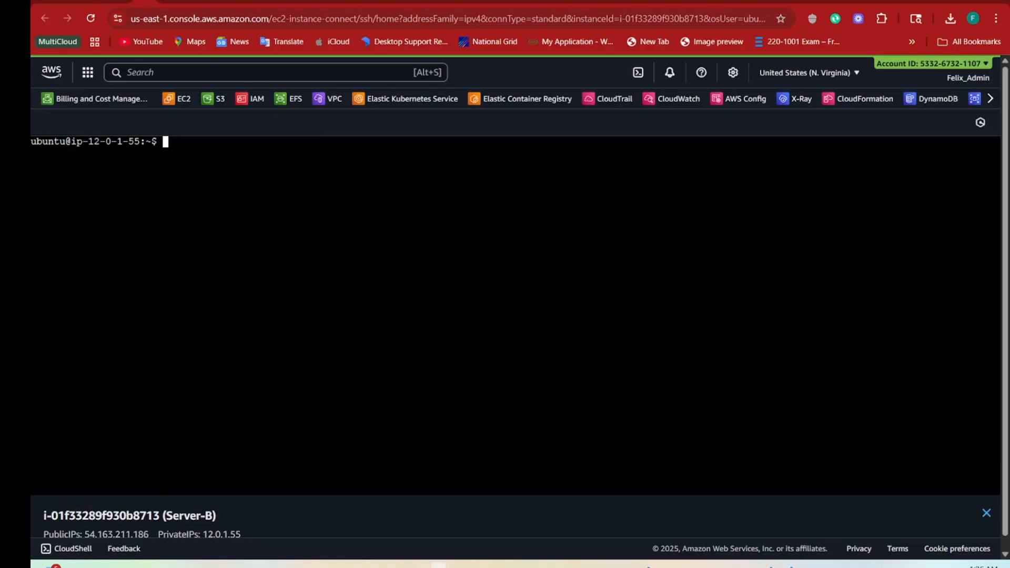
click(246, 169)
text(hostname)
key(Return)
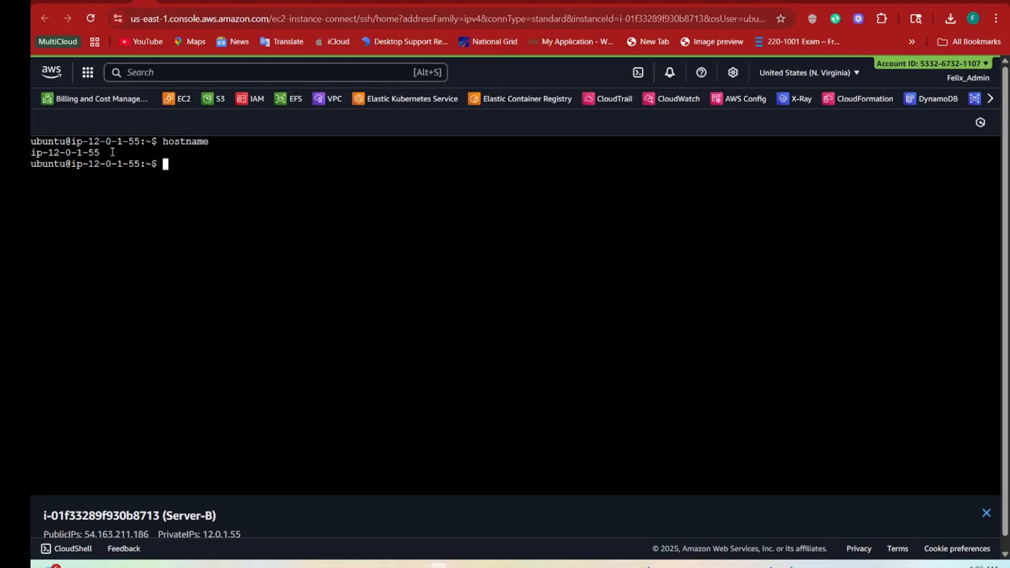
drag(112, 152, 32, 154)
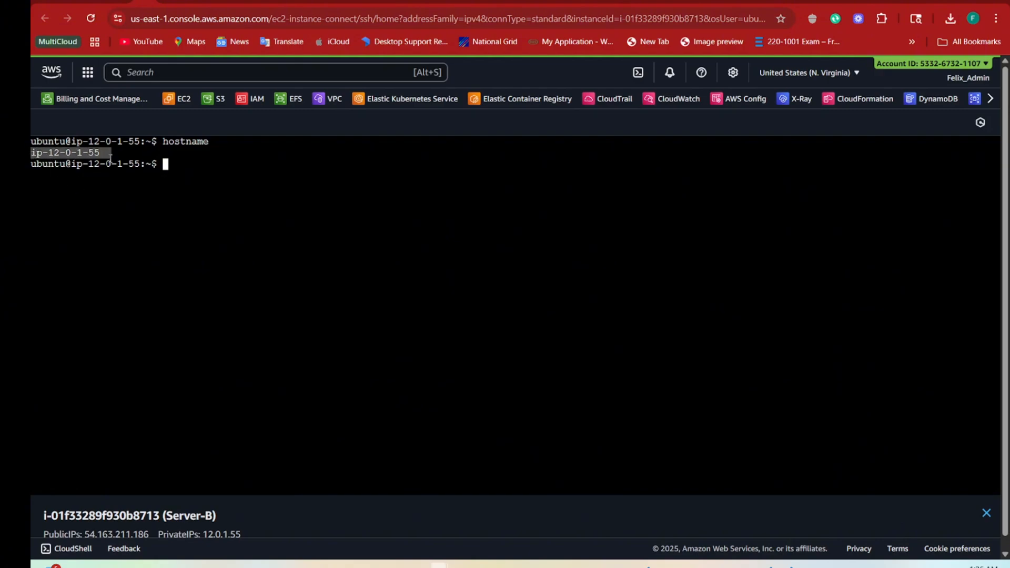
Switch the EC2 instances list to the Ohio region and connect to Server-A through EC2 Instance Connect using its public IP and username ubuntu
click(244, 179)
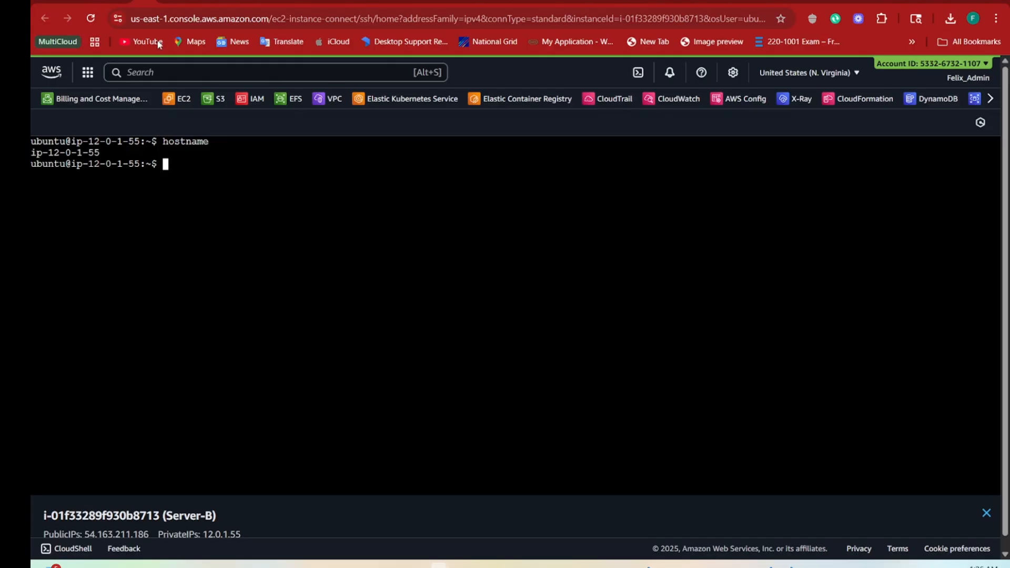
click(125, 2)
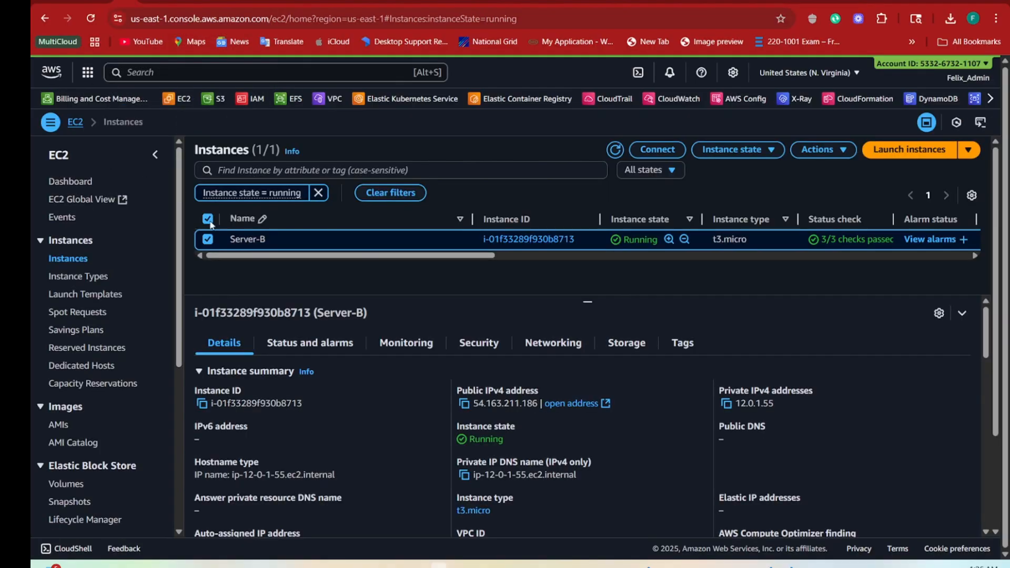
click(813, 74)
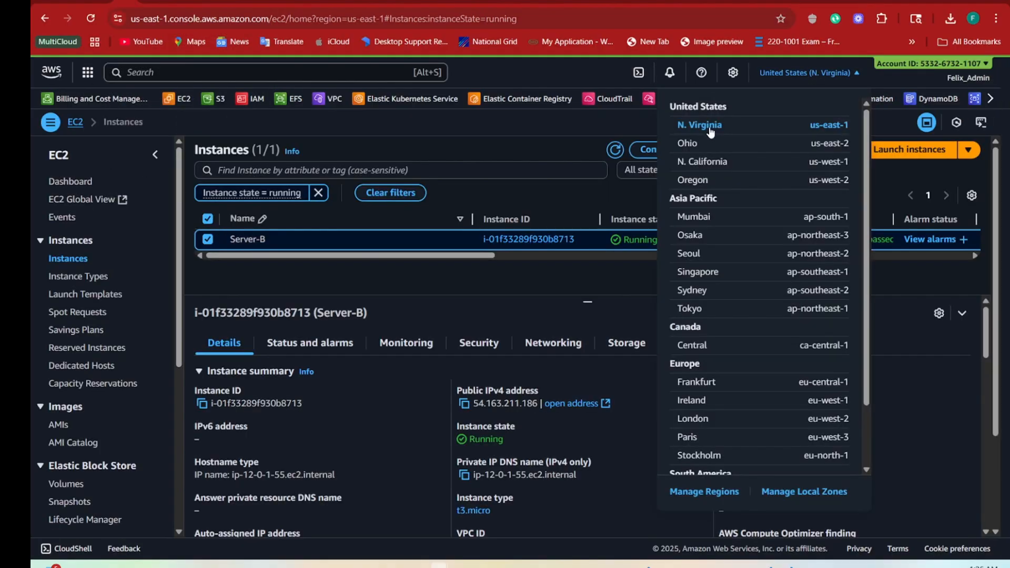
click(693, 143)
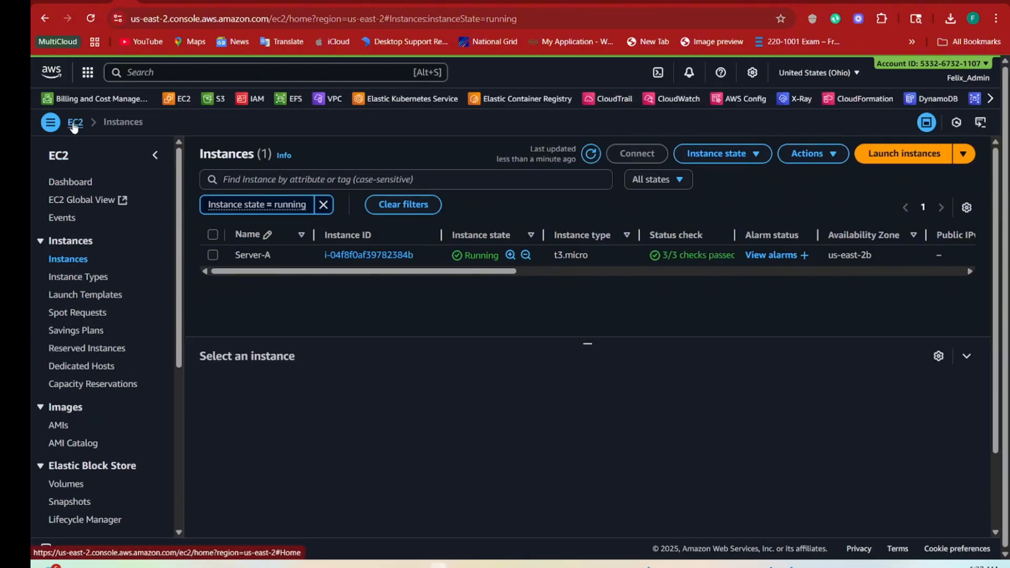
click(212, 255)
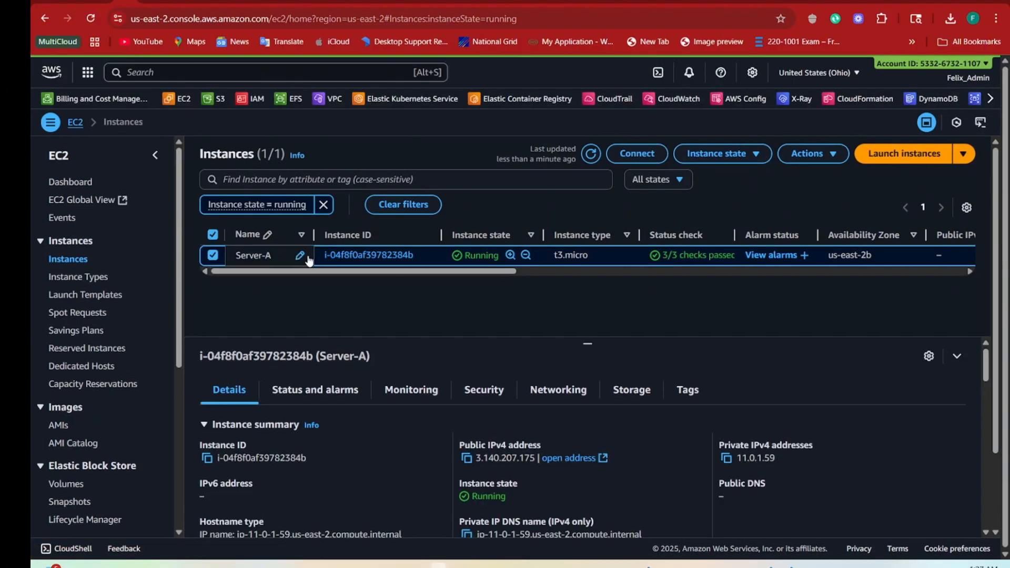
click(637, 153)
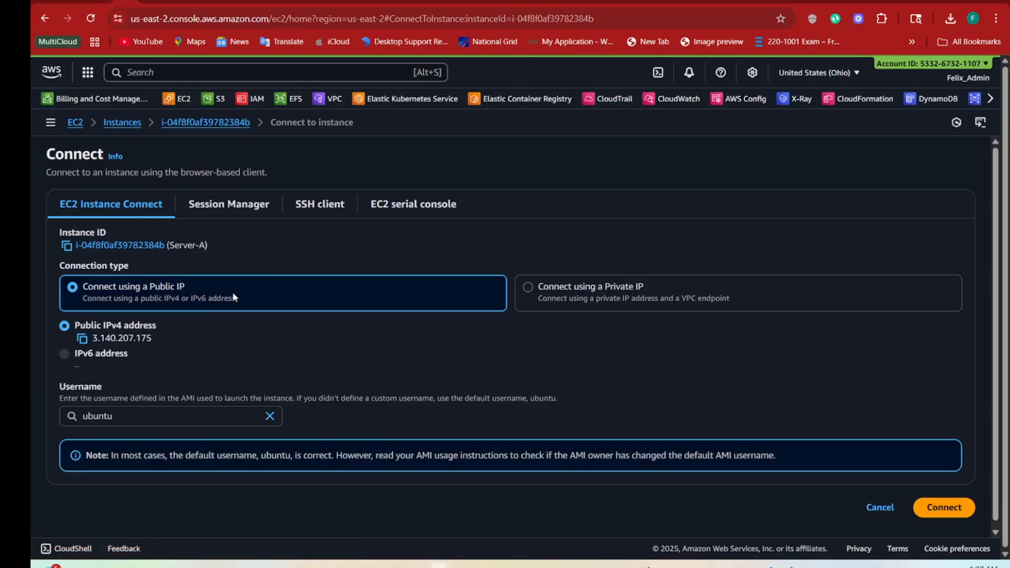
click(940, 512)
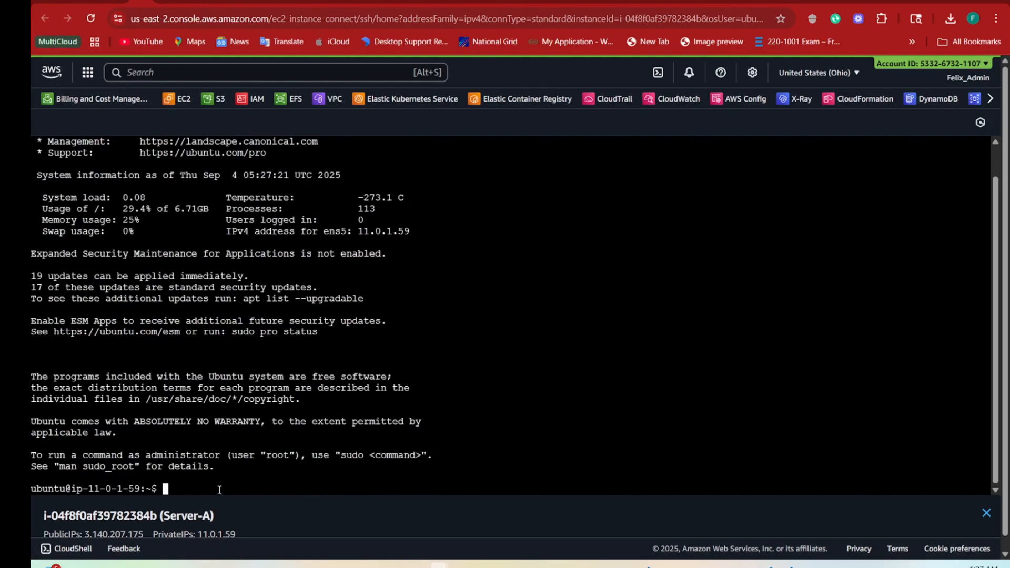
Clear Server-A's terminal, run the hostname command, and enlarge the terminal page for readability
text(clear)
key(Return)
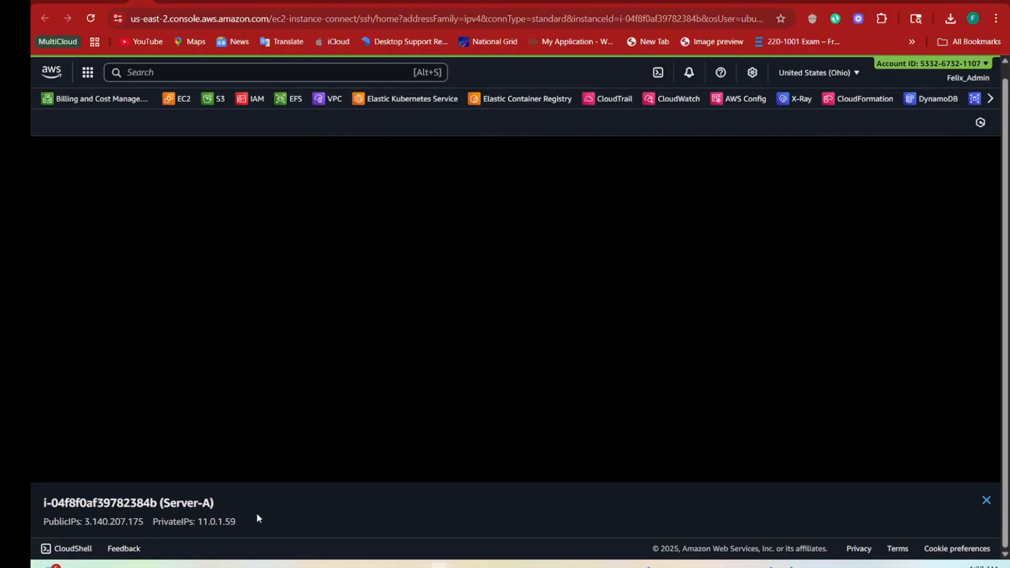
drag(215, 504, 157, 516)
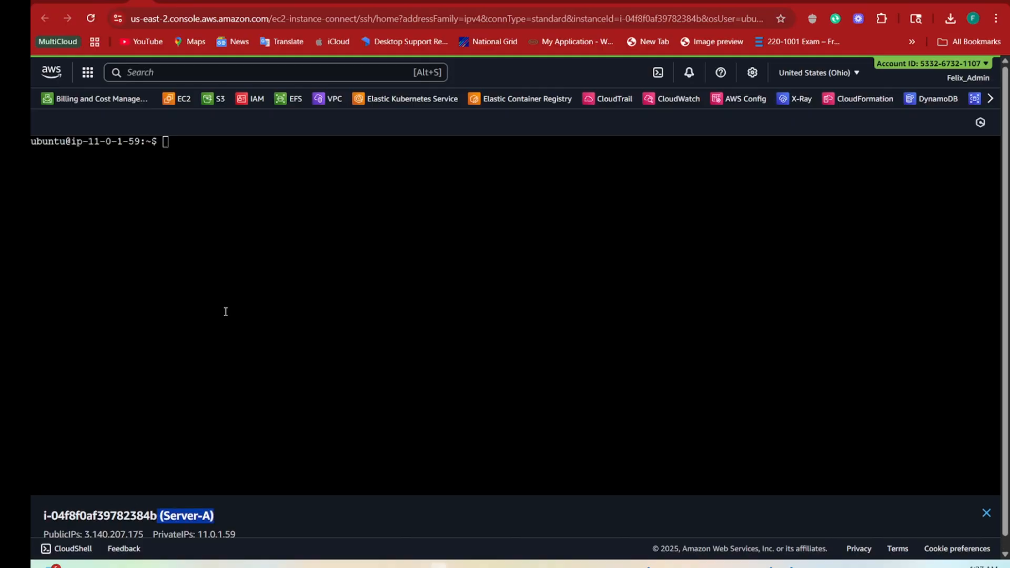
click(261, 232)
text(h)
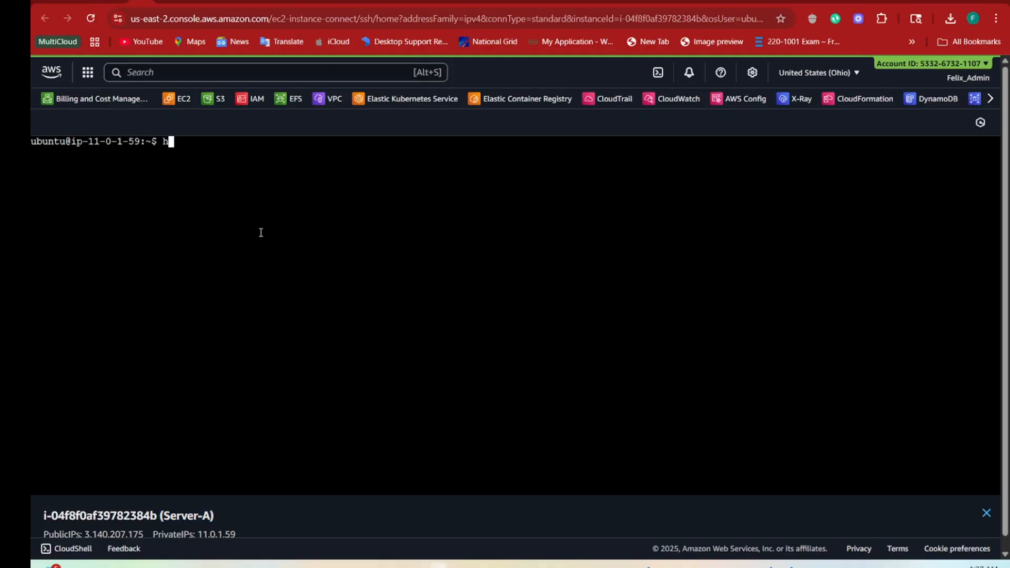
text(ostname)
key(Return)
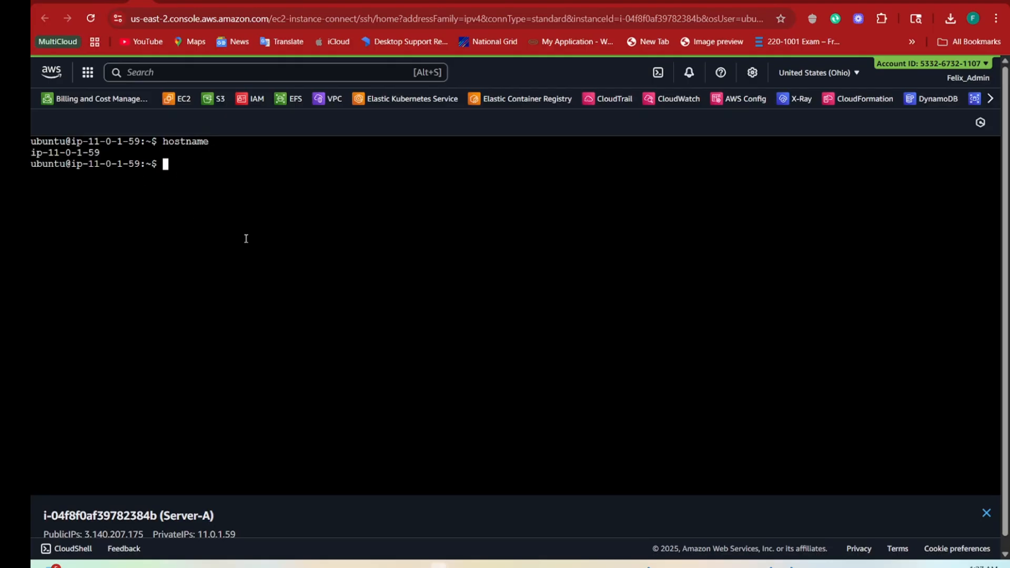
key(ctrl+plus)
key(ctrl+plus)
key(ctrl+plus)
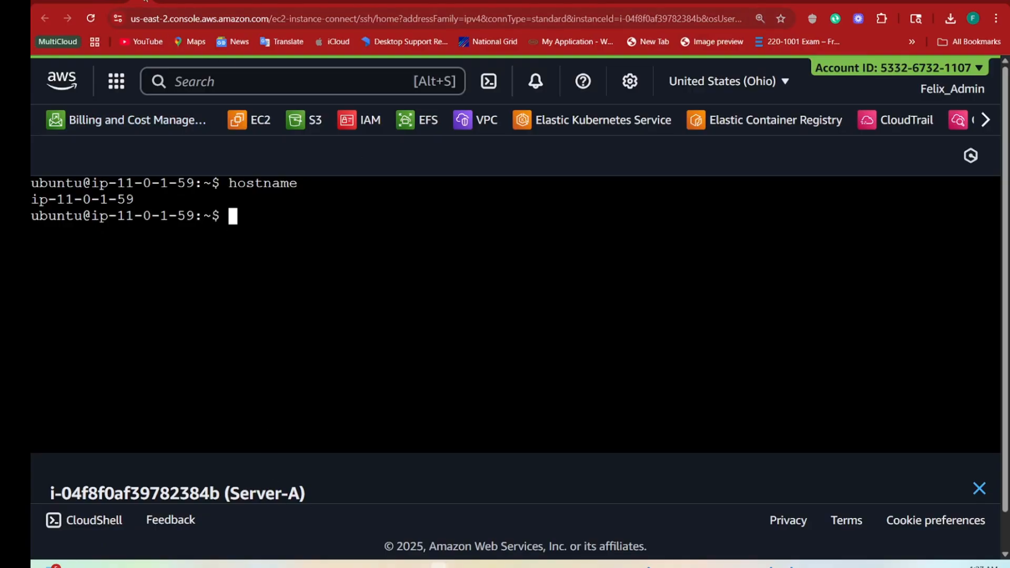
Return to Server-B's terminal session and enlarge its page to make the hostname output easier to read
click(111, 2)
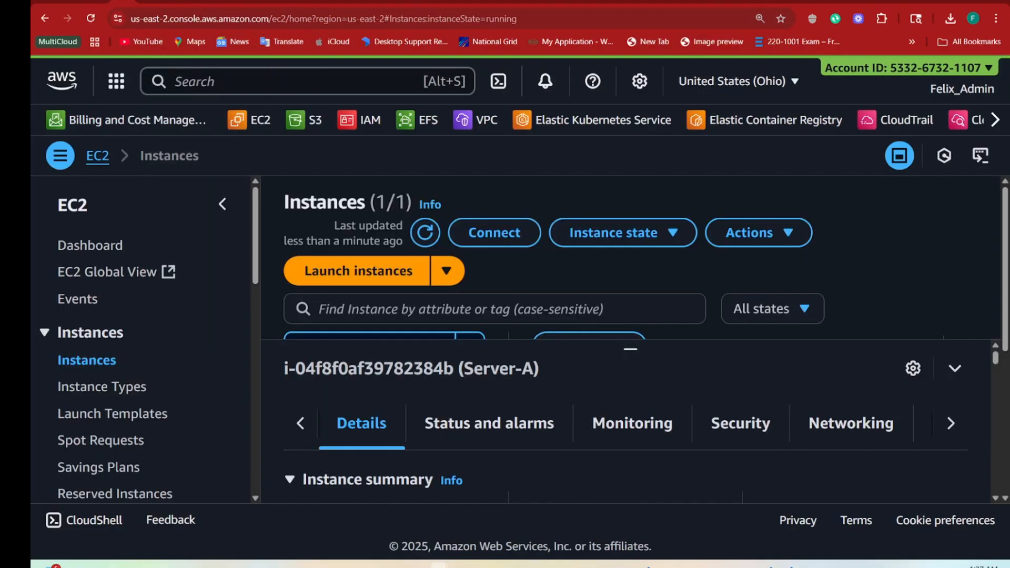
click(131, 1)
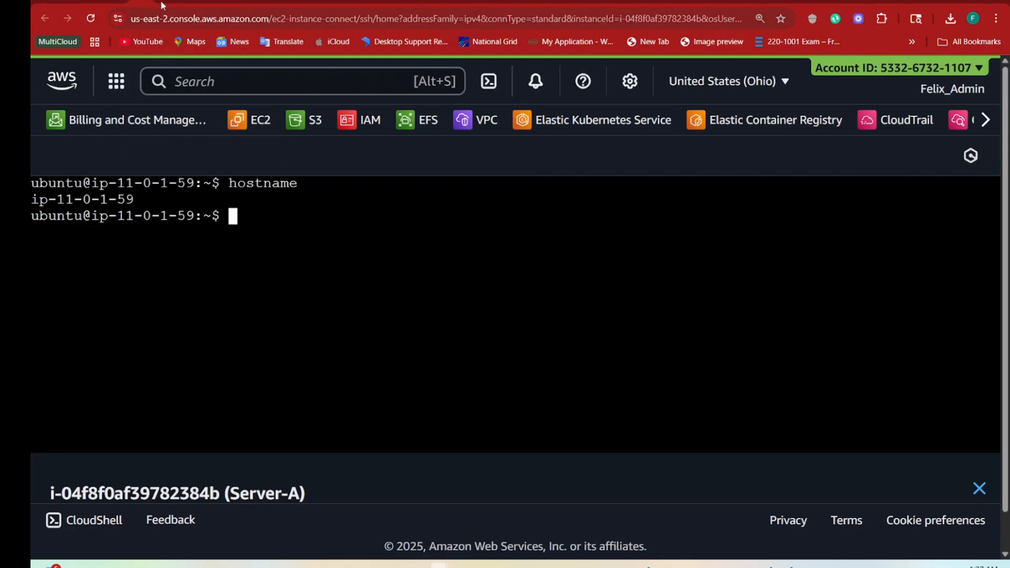
click(168, 2)
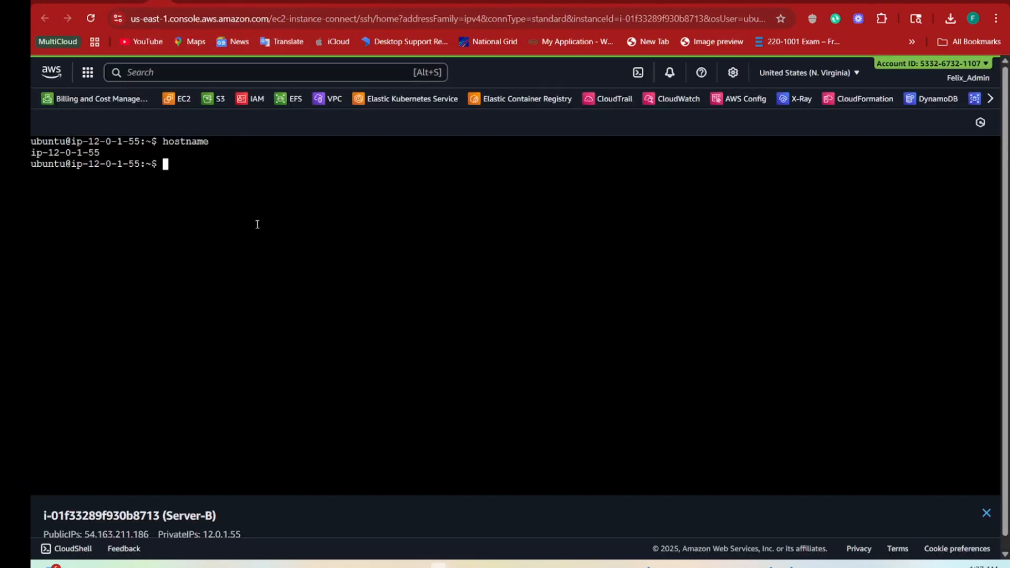
key(ctrl+plus)
key(ctrl+plus)
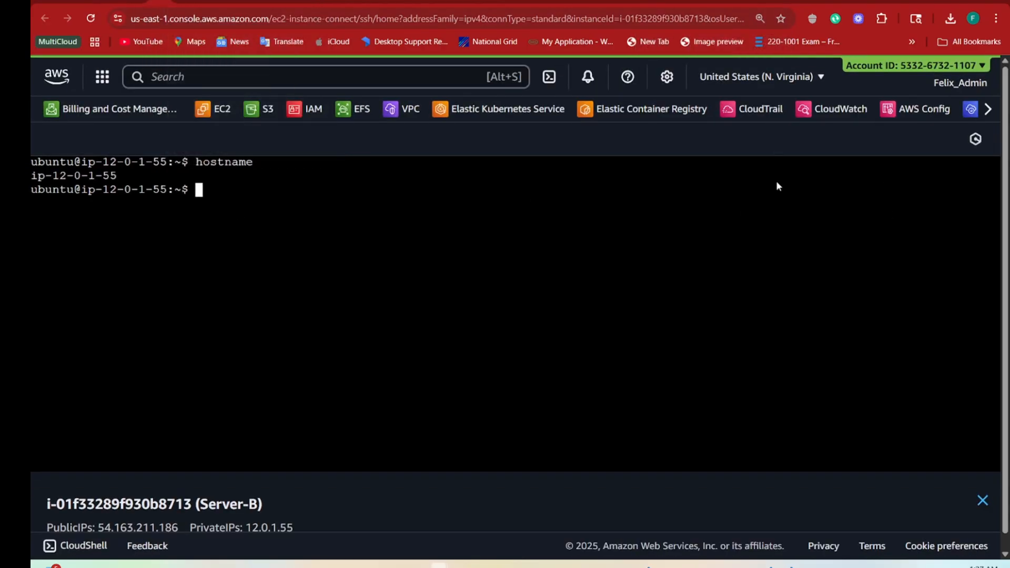
Switch to the second account's browser and connect to Server-C through EC2 Instance Connect using its public IP and username ubuntu
mouse_move(502, 565)
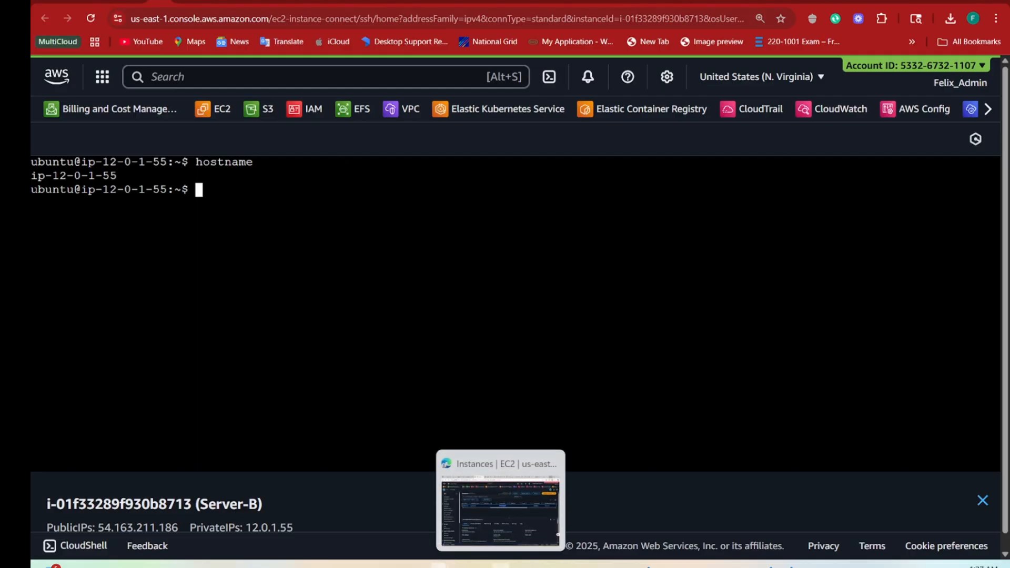
click(500, 519)
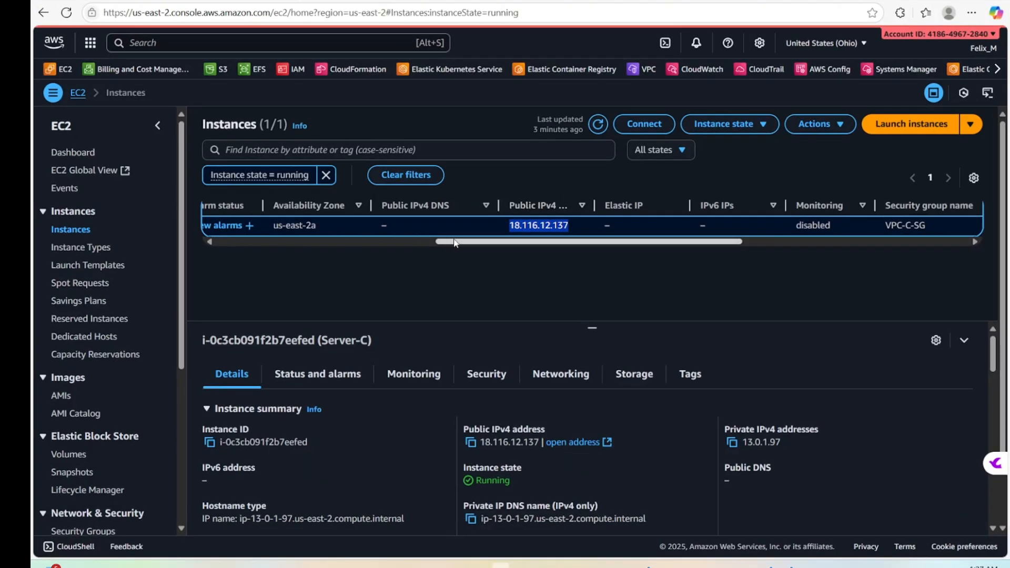
drag(448, 241, 202, 252)
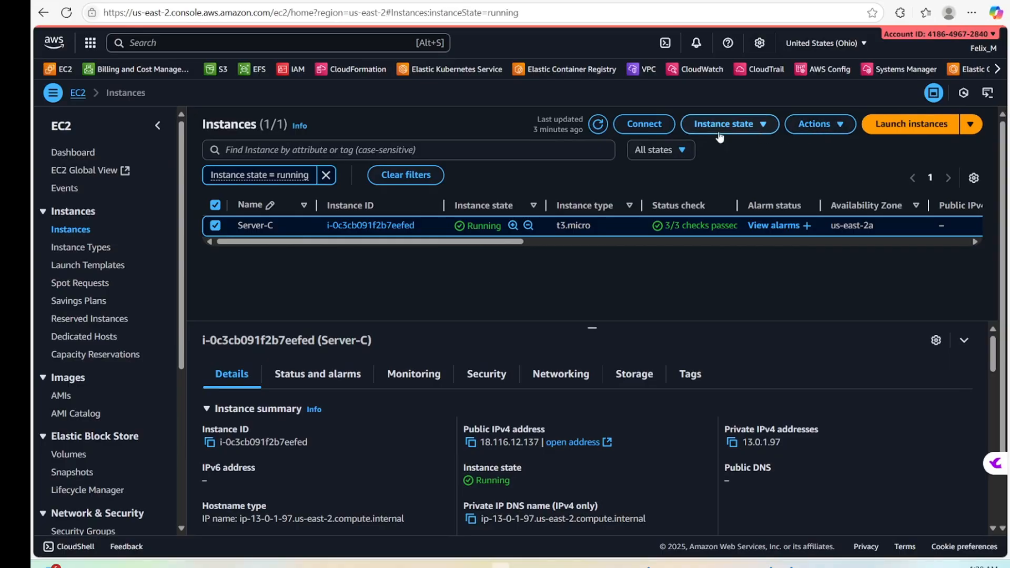
click(645, 129)
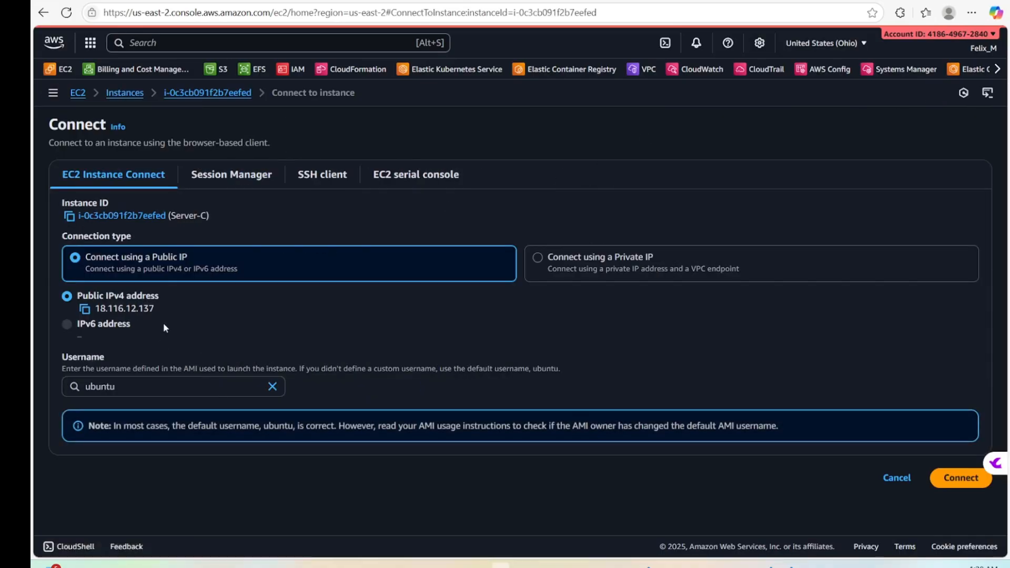
click(962, 479)
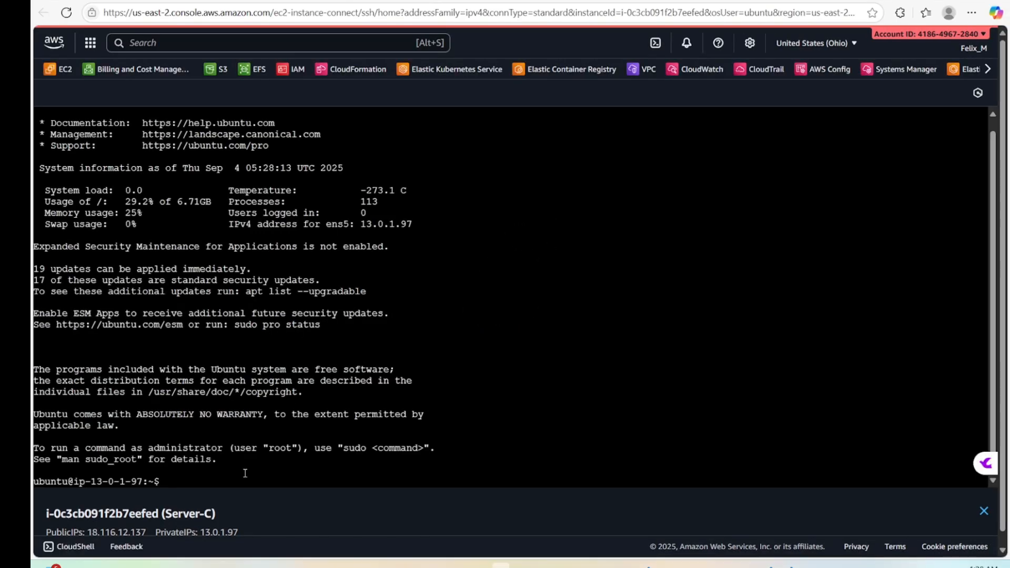
Clear Server-C's terminal, enlarge the page to 150%, and run the hostname command, highlighting its output
click(220, 483)
text(clear)
key(Return)
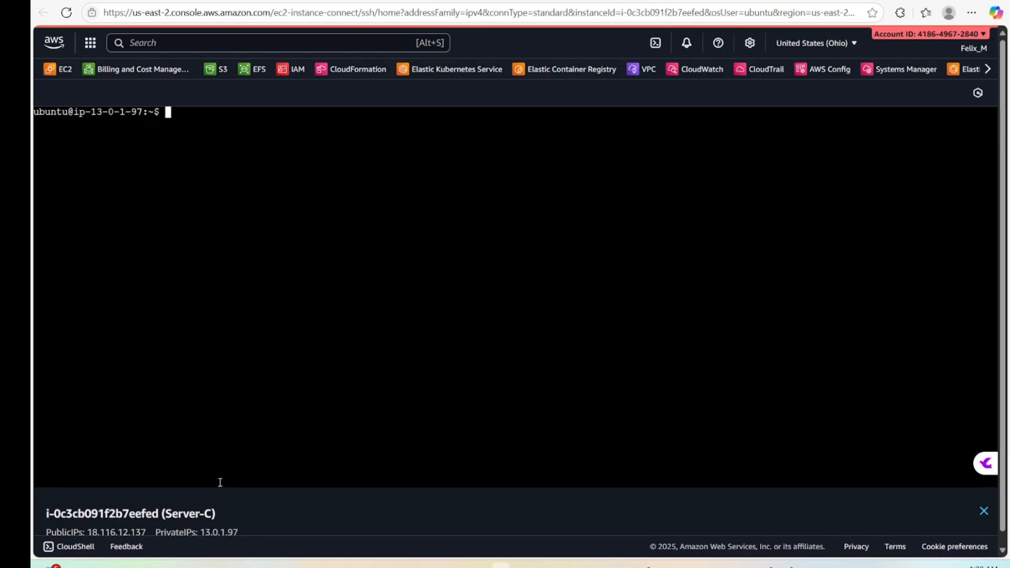
key(ctrl+plus)
key(ctrl+plus)
key(ctrl+plus)
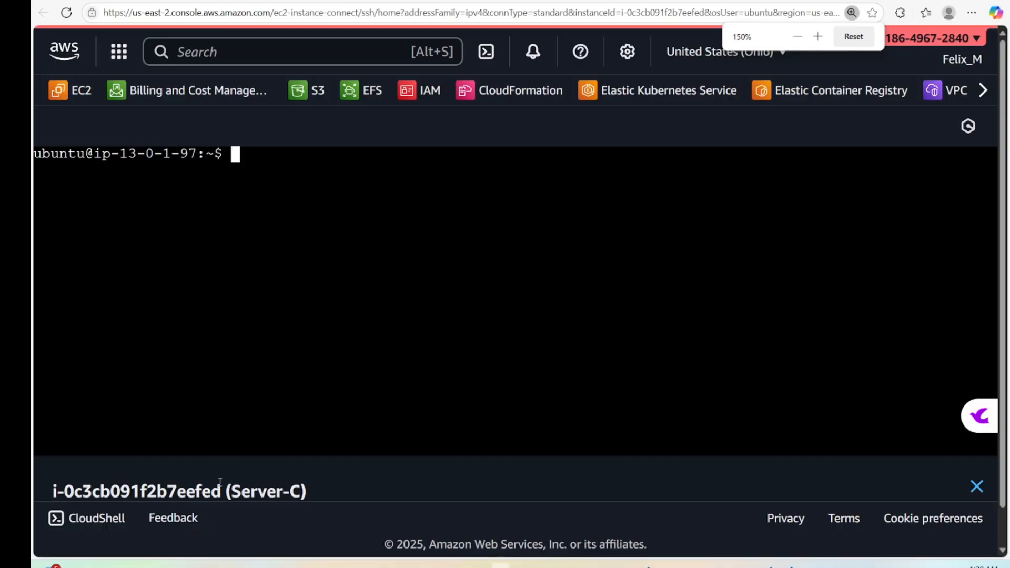
text(hostna)
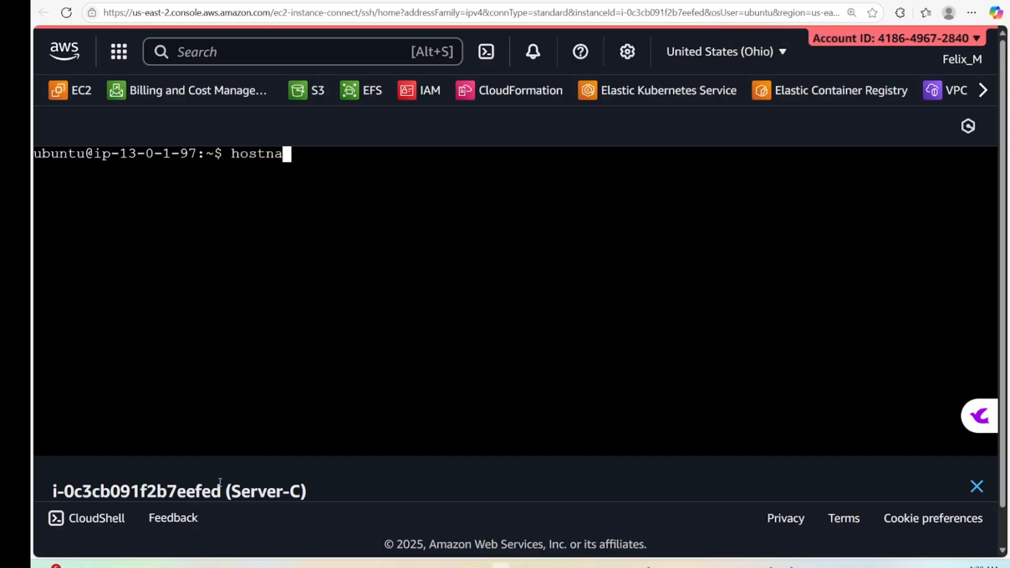
text(me)
key(Return)
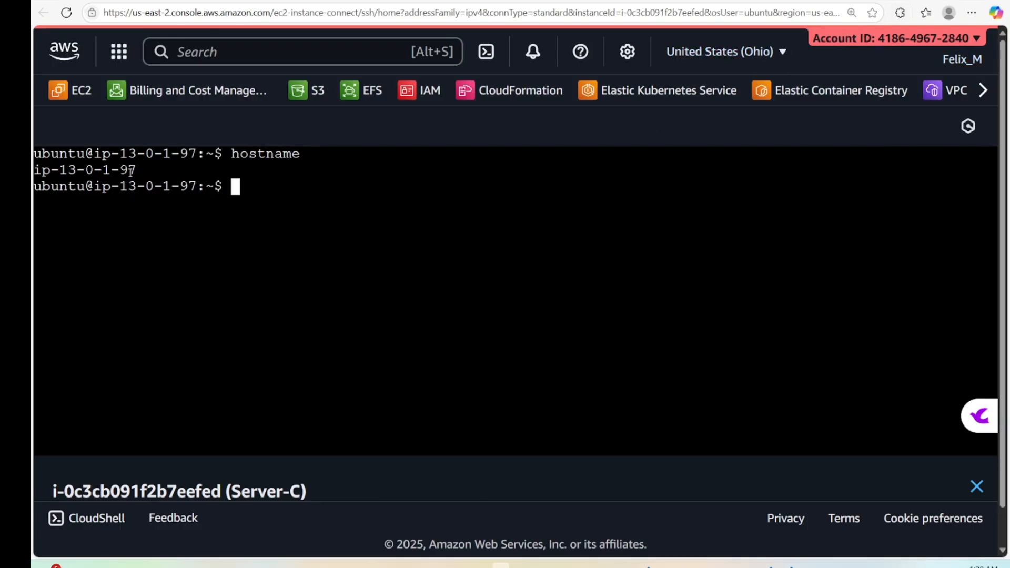
drag(130, 171, 34, 172)
right_click(48, 171)
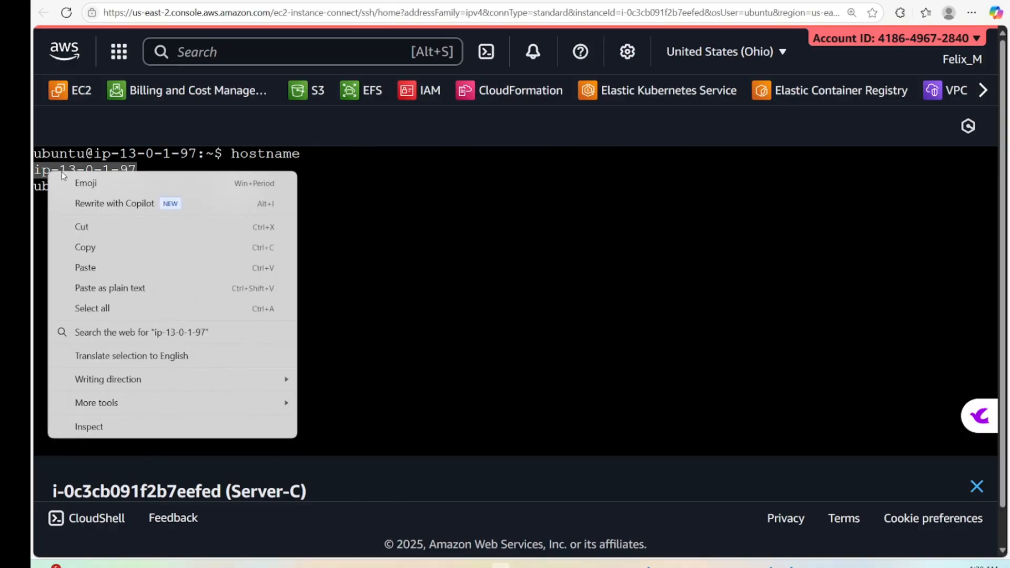
click(471, 258)
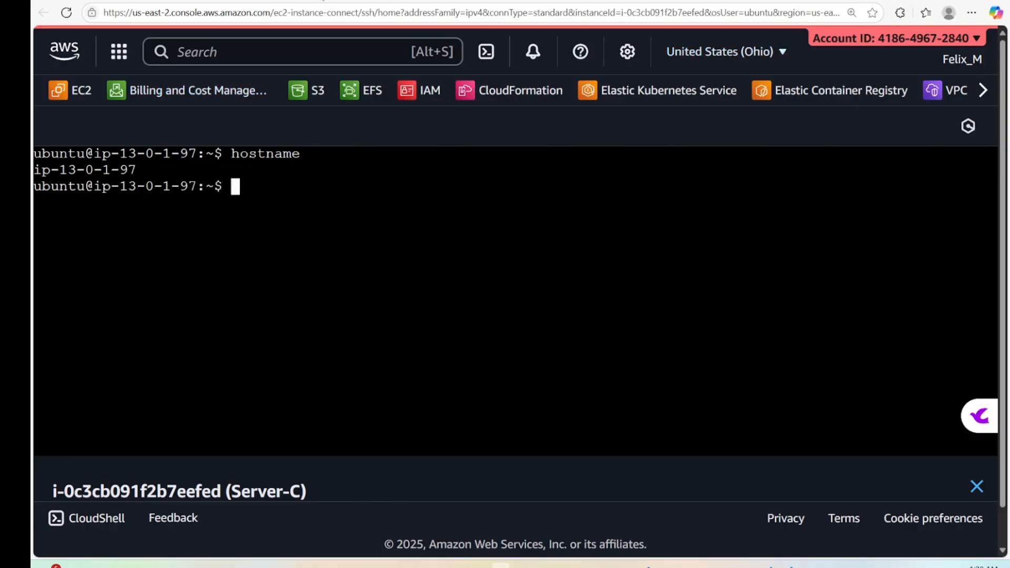
Return to Server-C's instance details in the Ohio instances list and copy its private IPv4 address, 13.0.1.97
key(ctrl+w)
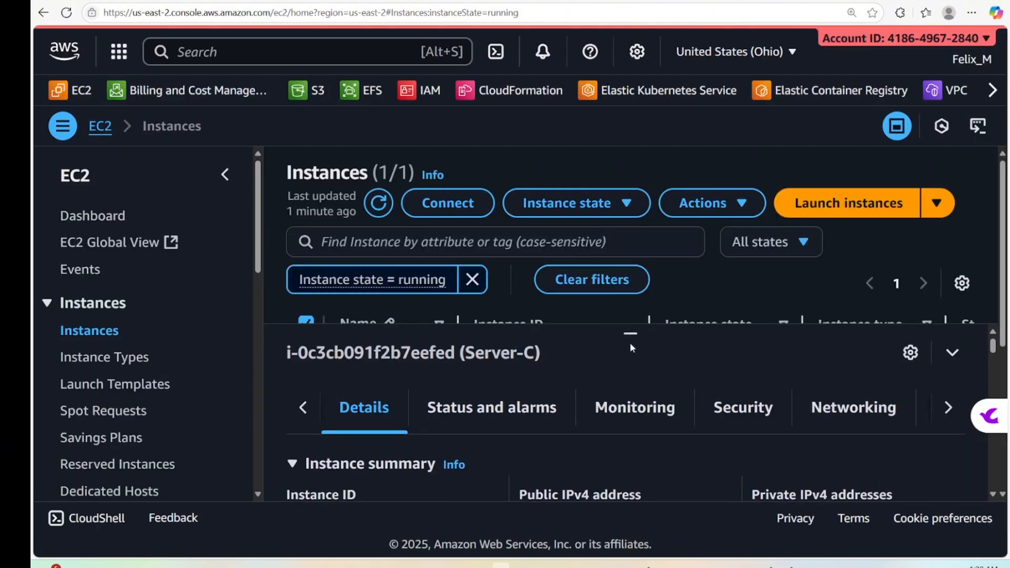
scroll(602, 382, down, 1)
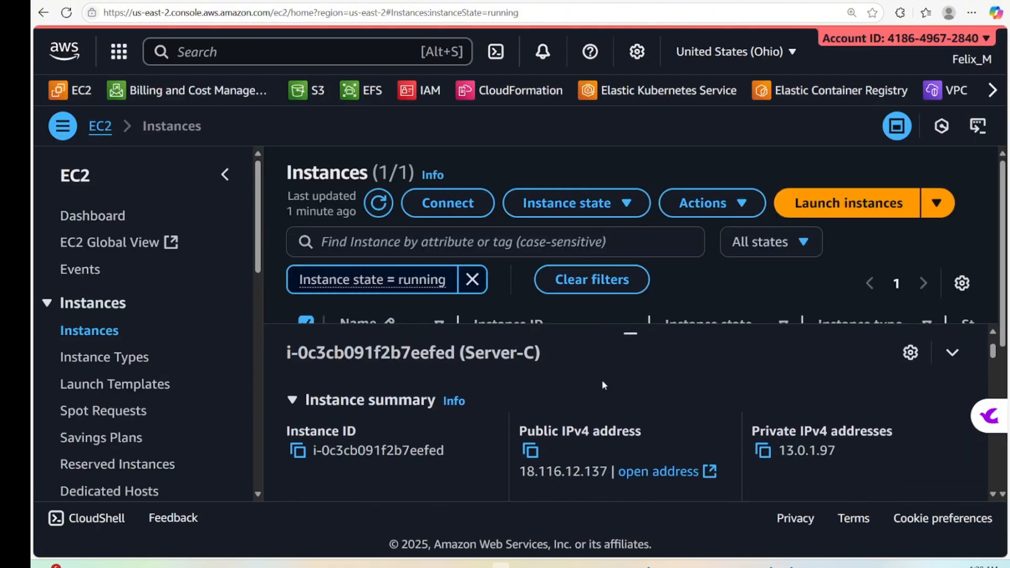
scroll(602, 383, down, 1)
scroll(728, 435, up, 2)
scroll(699, 430, down, 1)
scroll(379, 408, up, 2)
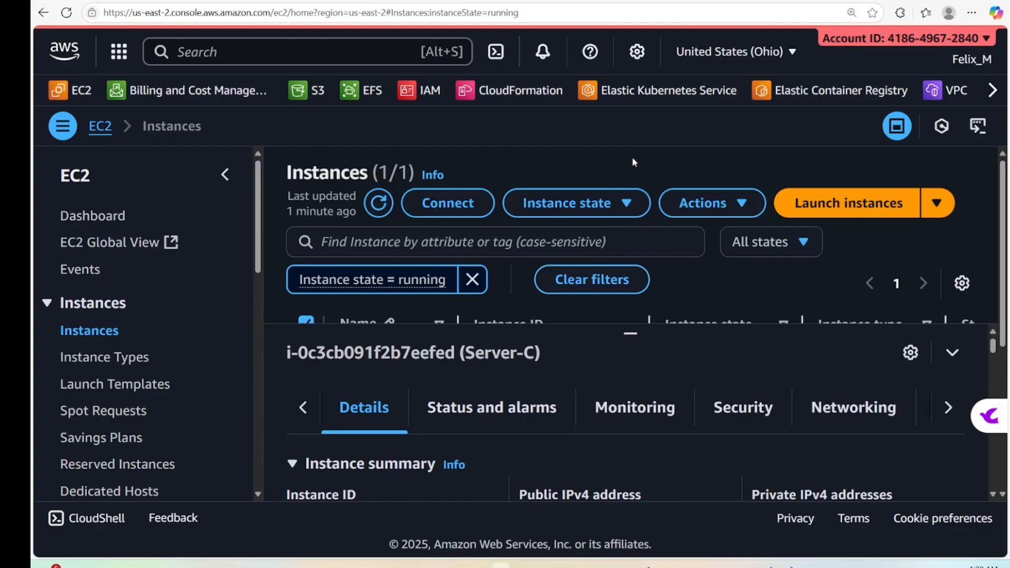
key(ctrl+minus)
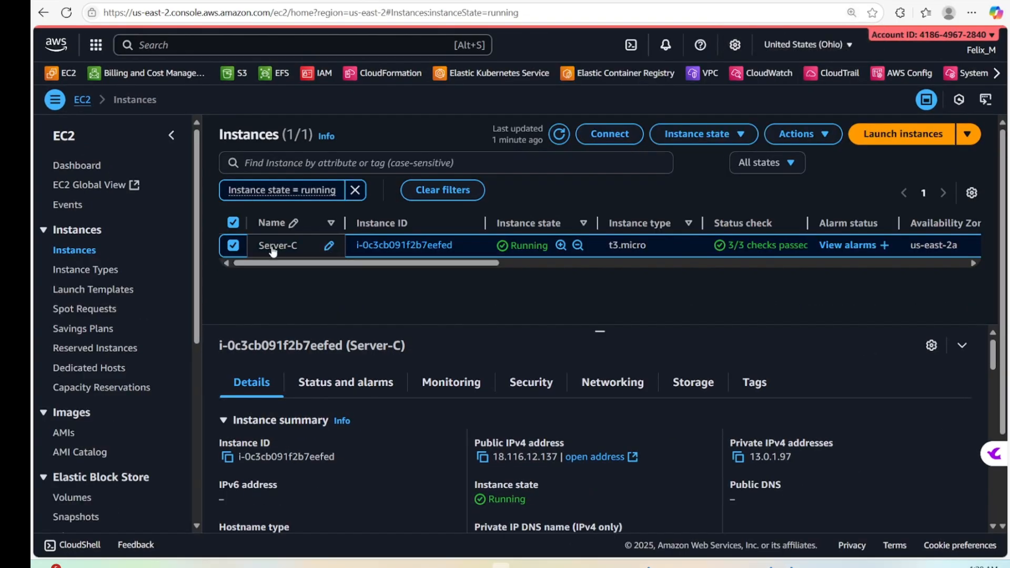
click(740, 460)
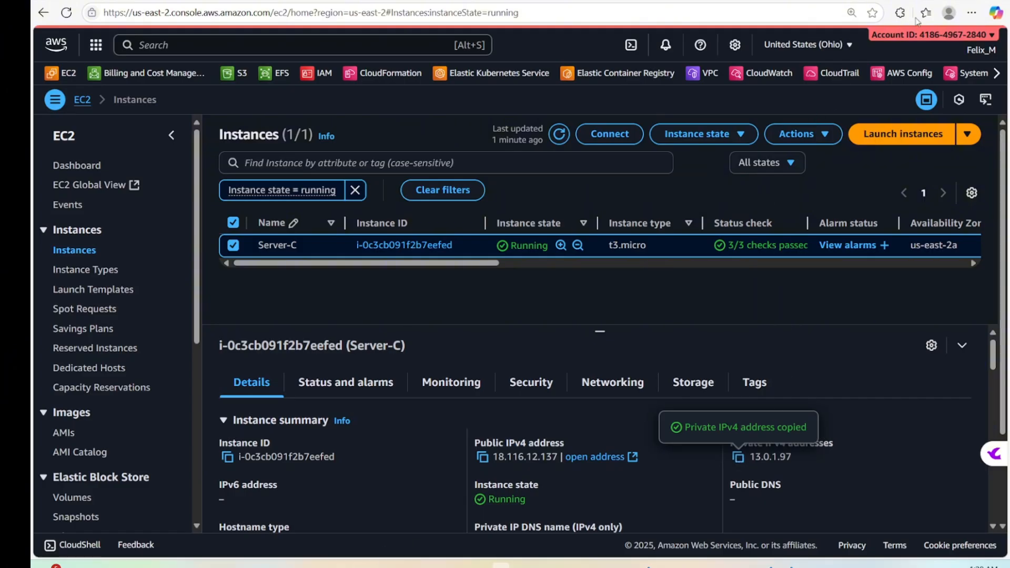
Switch to Server-B's terminal session in the first account's browser and run curl against Server-C's private IP, 13.0.1.97
key(alt+Tab)
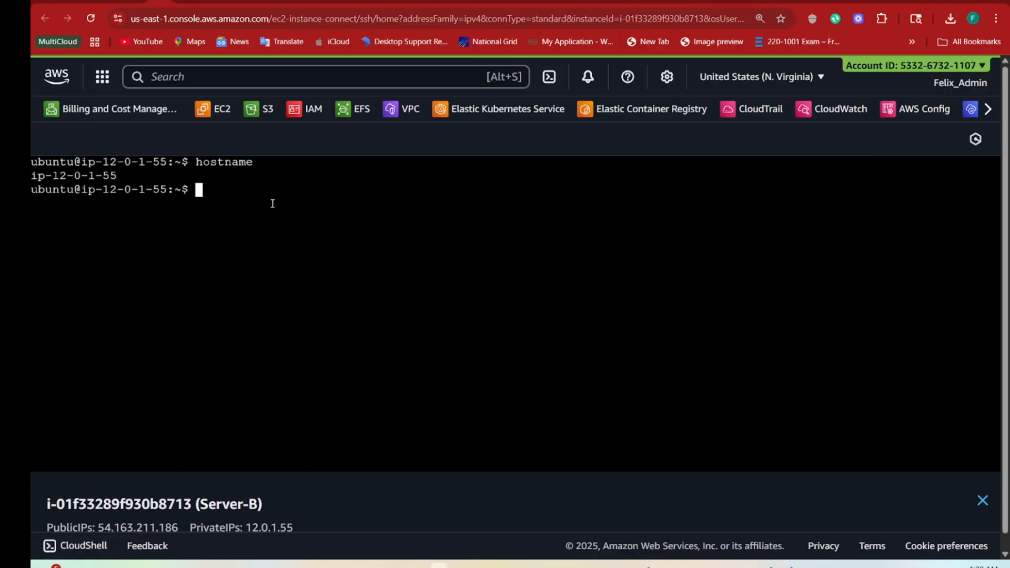
text(curl)
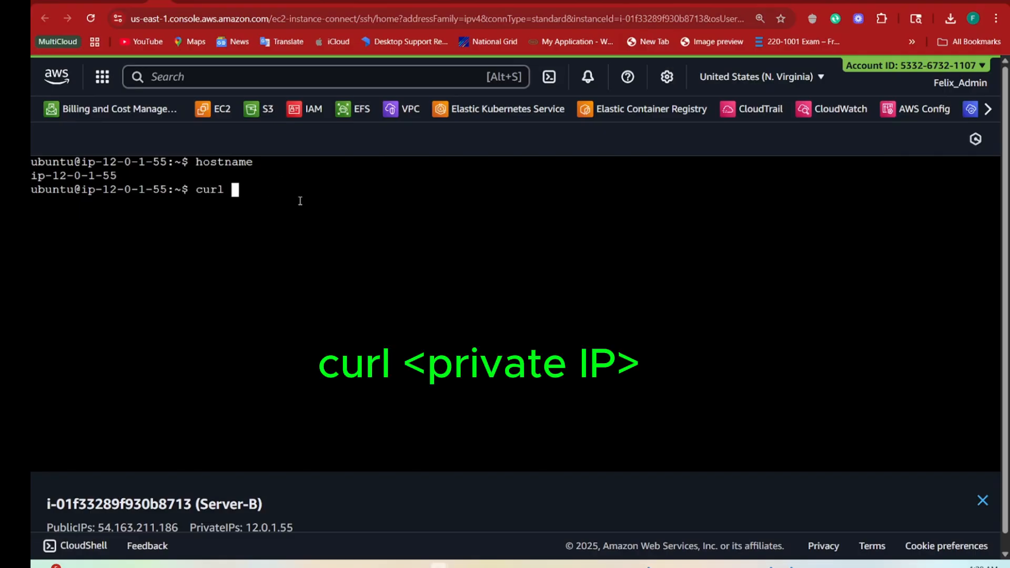
key(BackSpace)
key(BackSpace)
key(BackSpace)
right_click(418, 323)
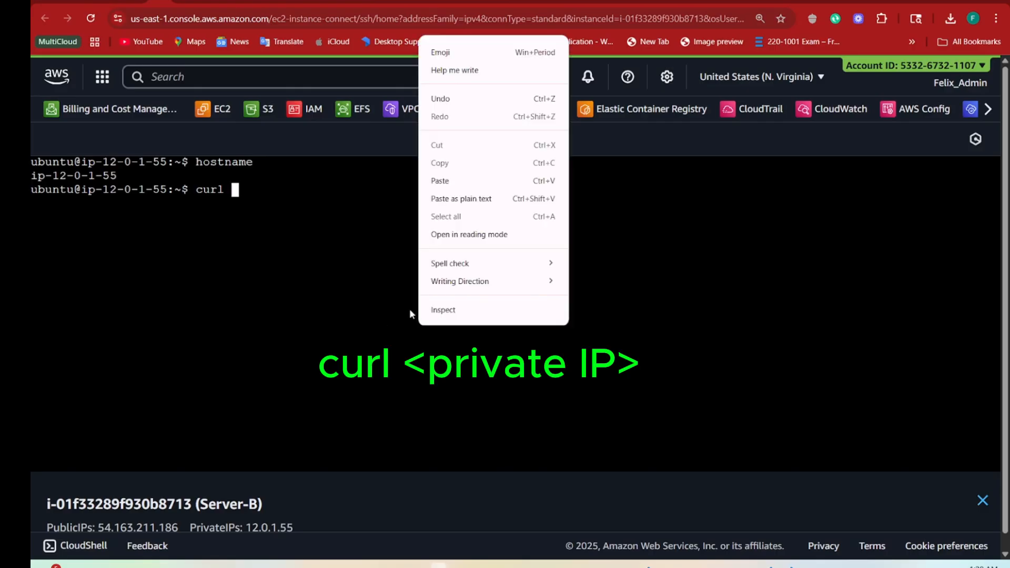
click(448, 181)
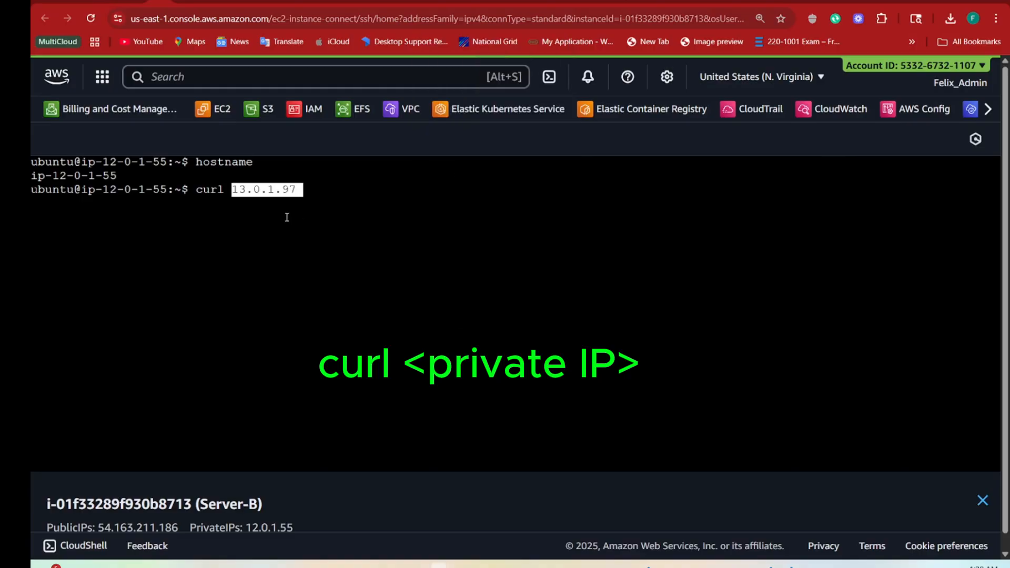
key(Return)
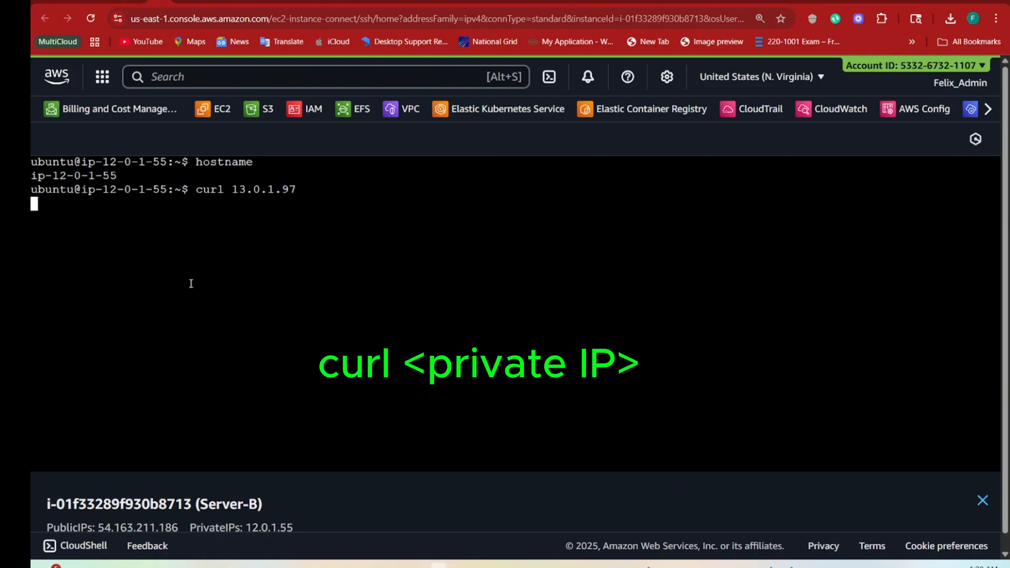
Switch to Server-A's terminal session and run curl 13.0.1.97 to test its connection to Server-C
click(143, 3)
text(curl)
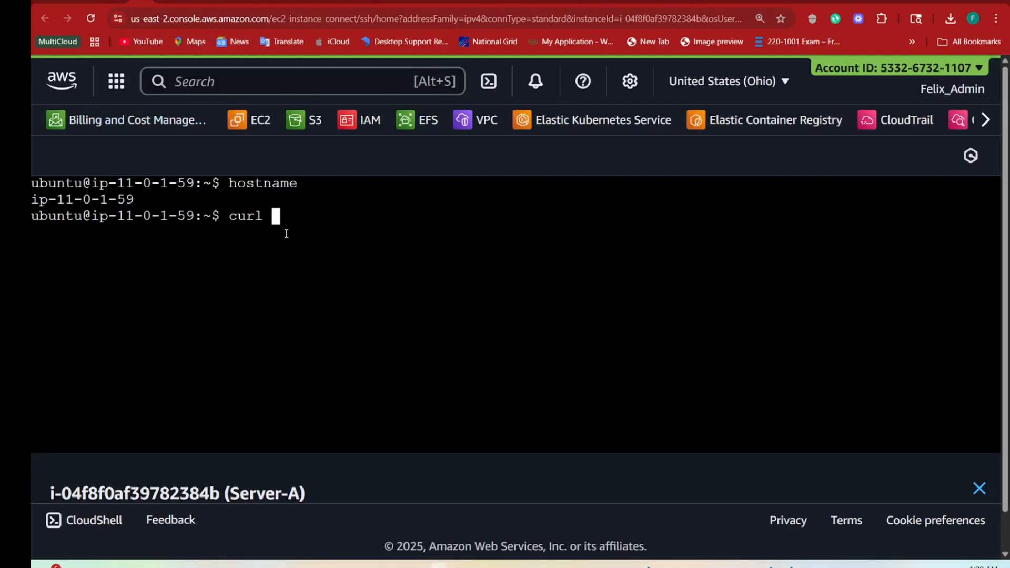
right_click(382, 232)
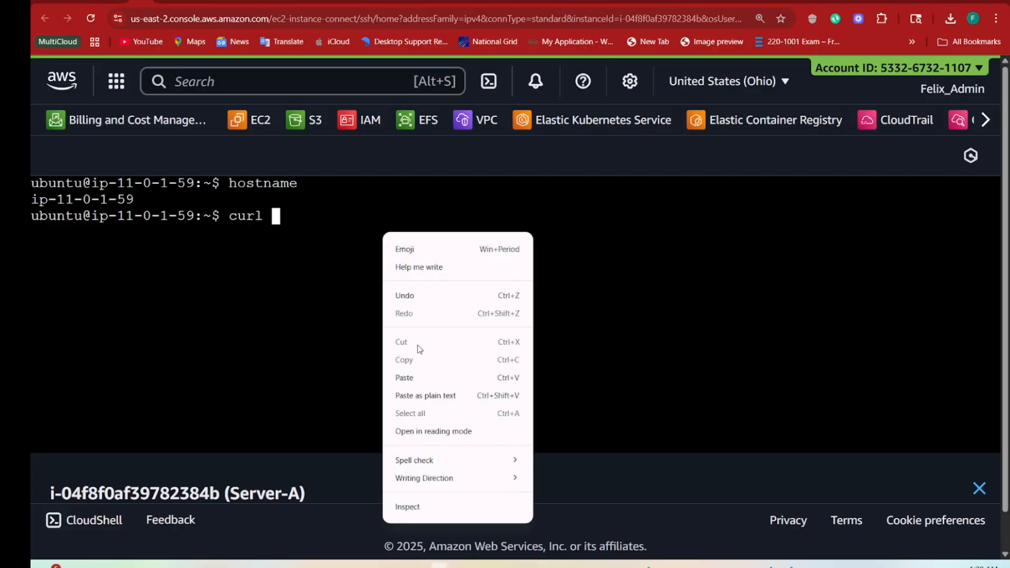
click(416, 374)
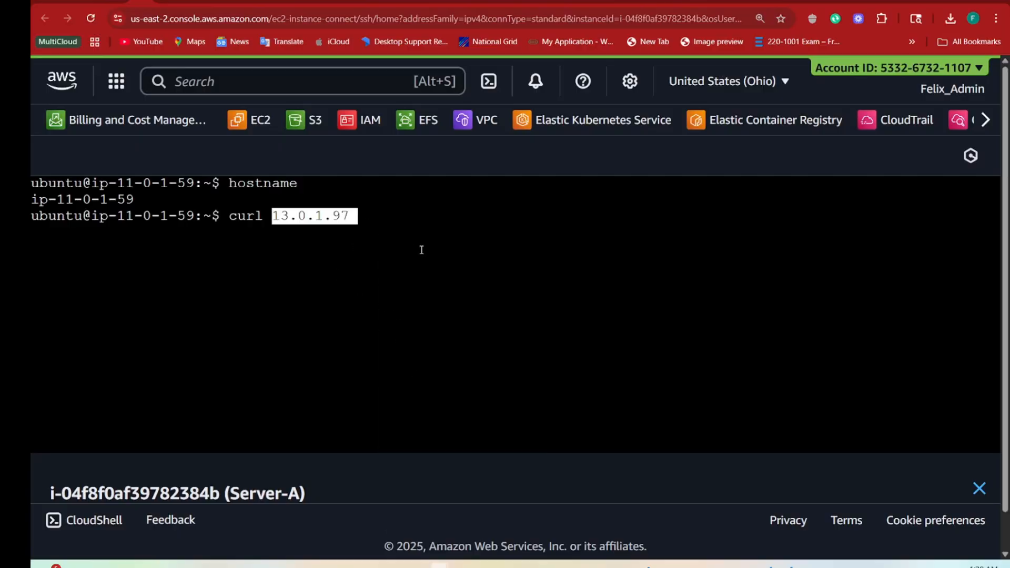
key(Return)
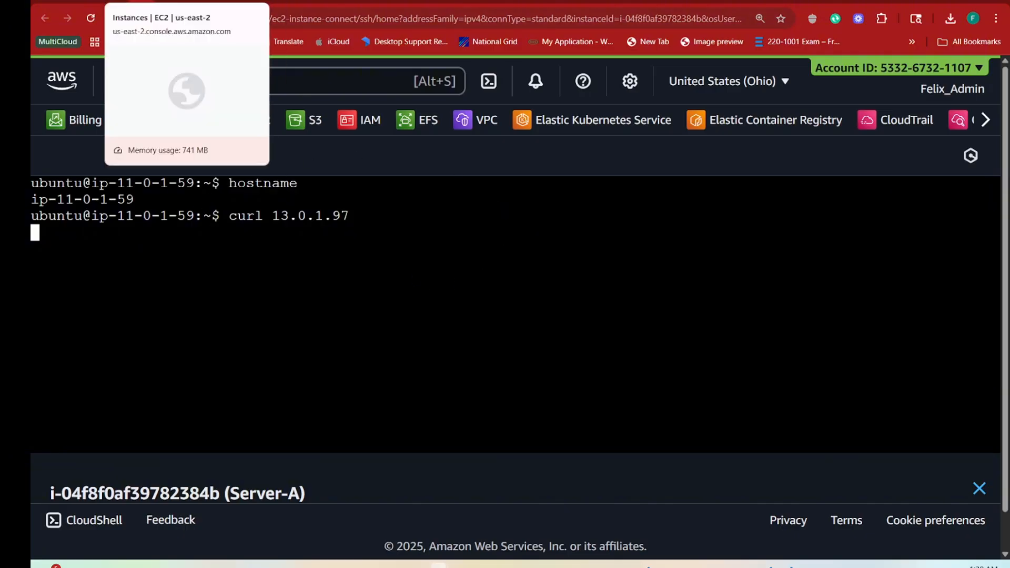
Return to Server-A's details in the Ohio instances list and copy its private IPv4 address, 11.0.1.59
click(163, 3)
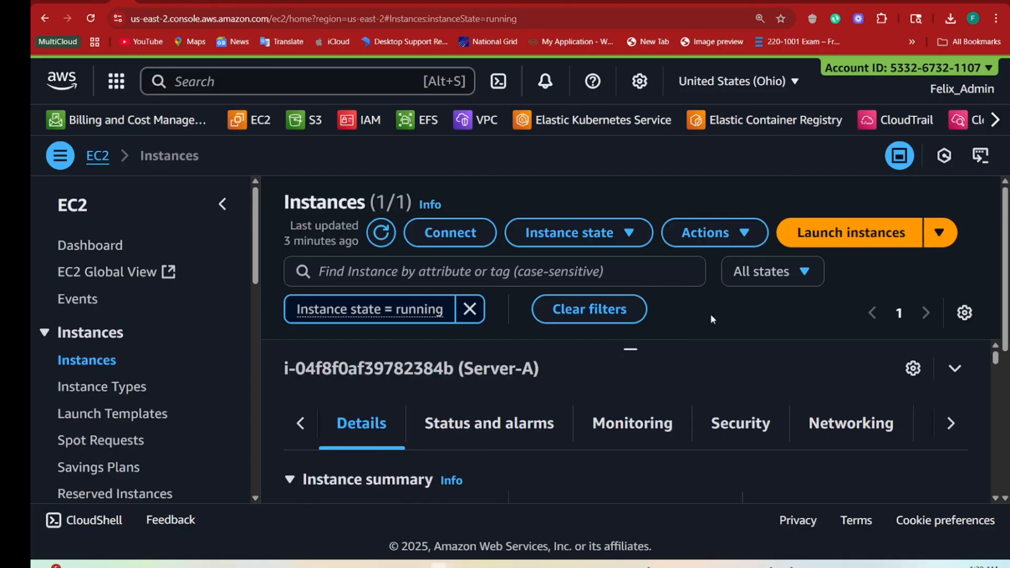
key(ctrl+minus)
key(ctrl+minus)
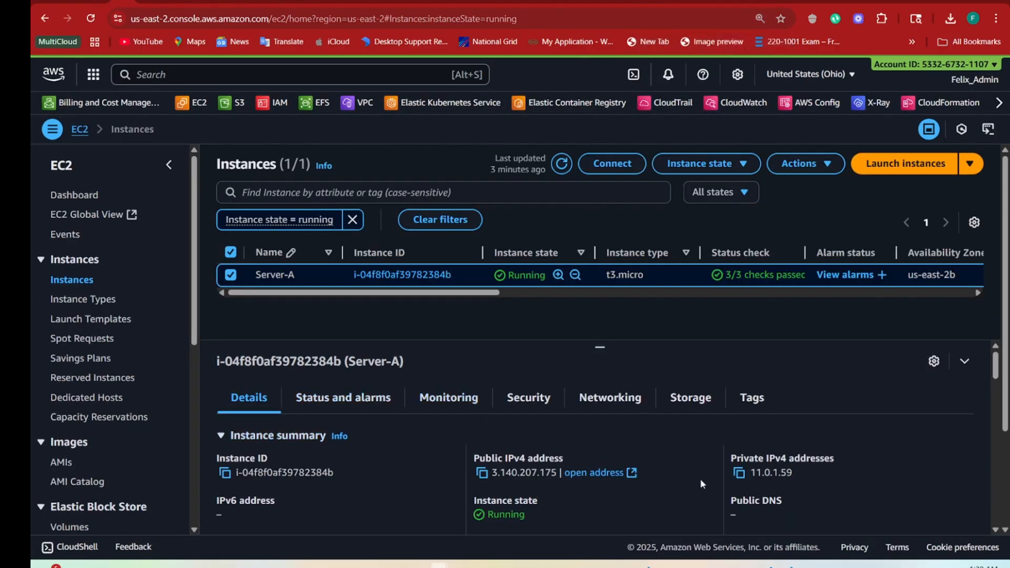
click(740, 473)
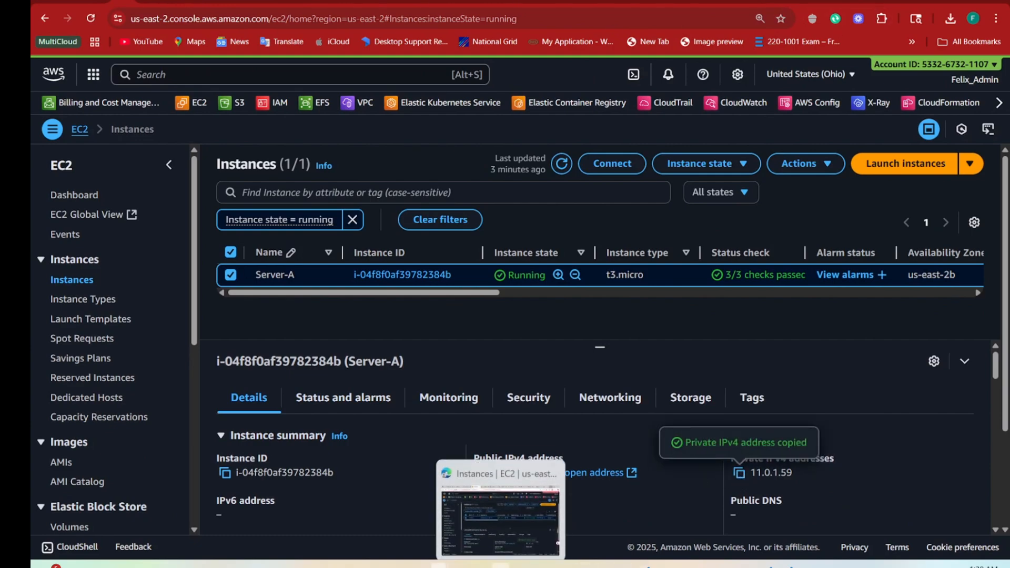
Switch to Server-C's terminal in the second account's browser, enlarge it to 150%, and run curl 11.0.1.59
click(501, 566)
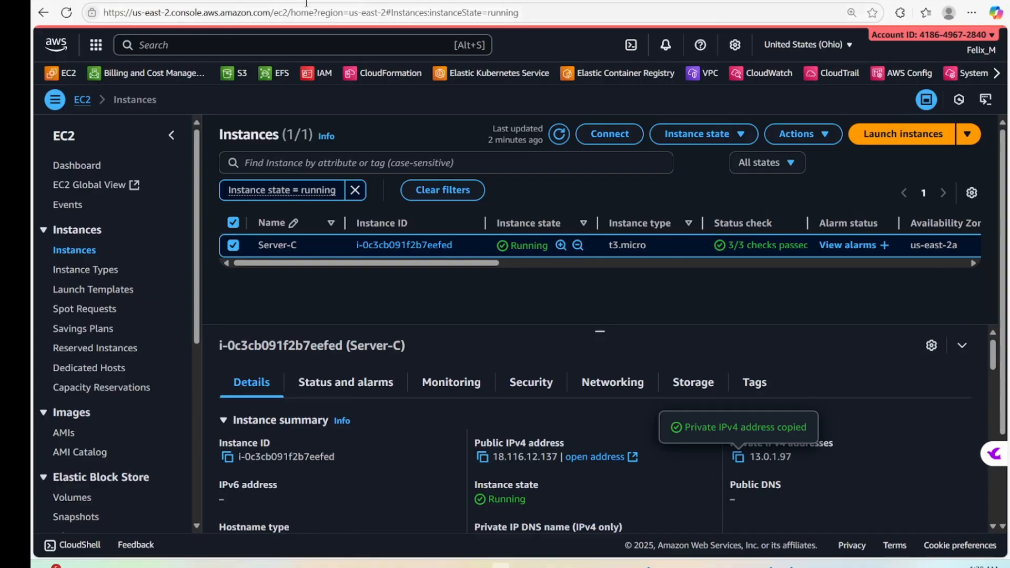
key(ctrl+Tab)
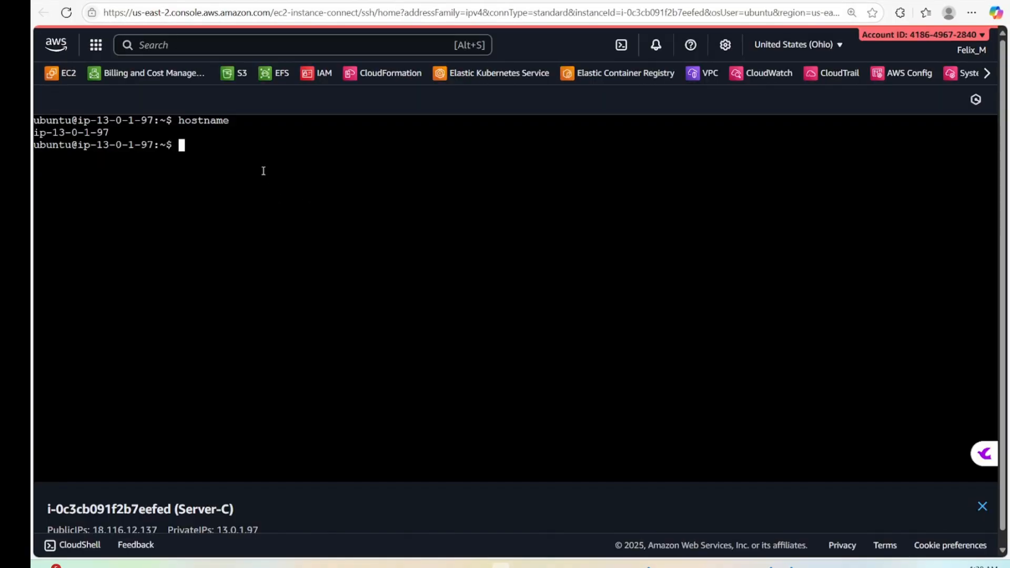
key(ctrl+plus)
key(ctrl+plus)
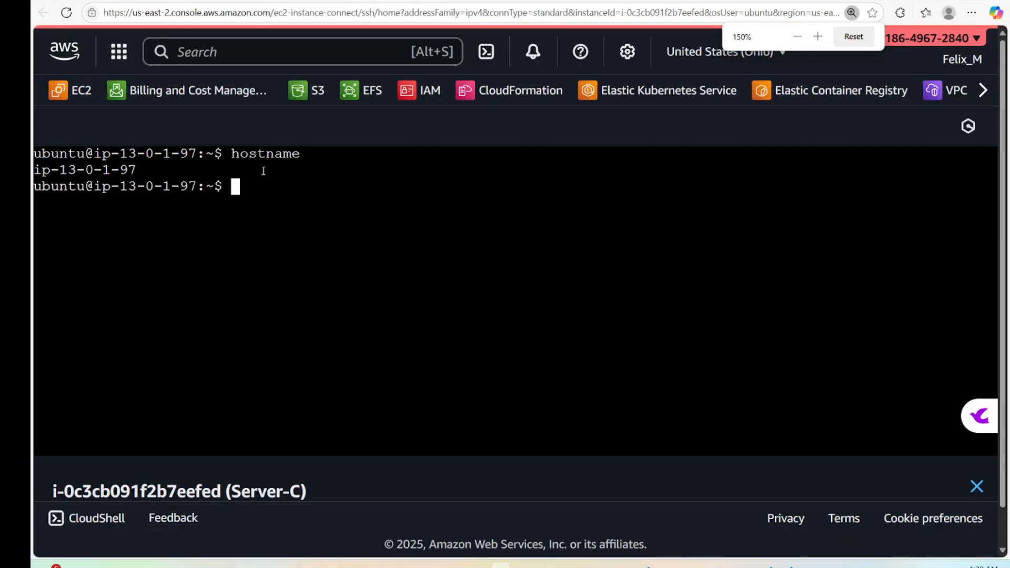
text(curl)
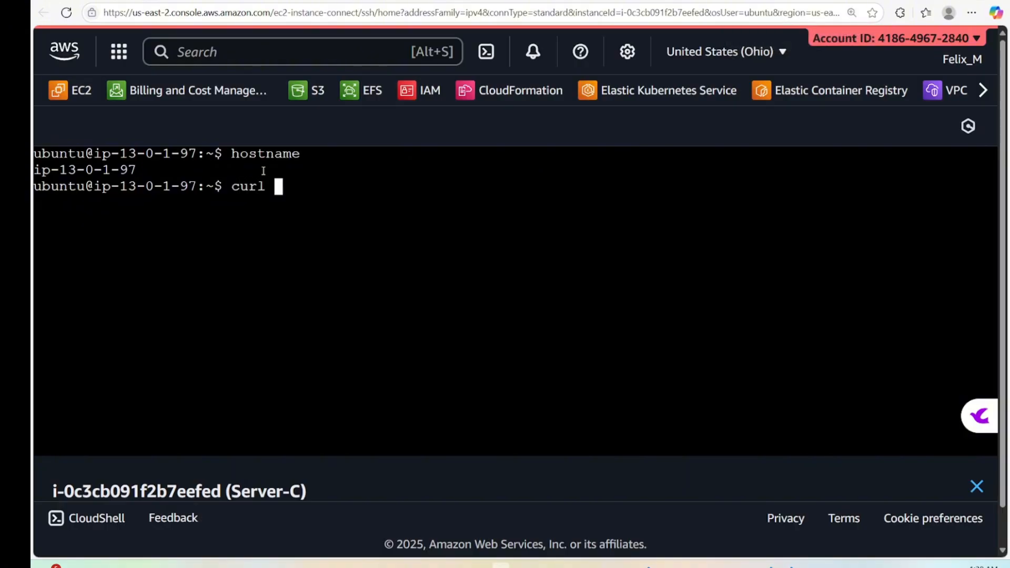
right_click(396, 244)
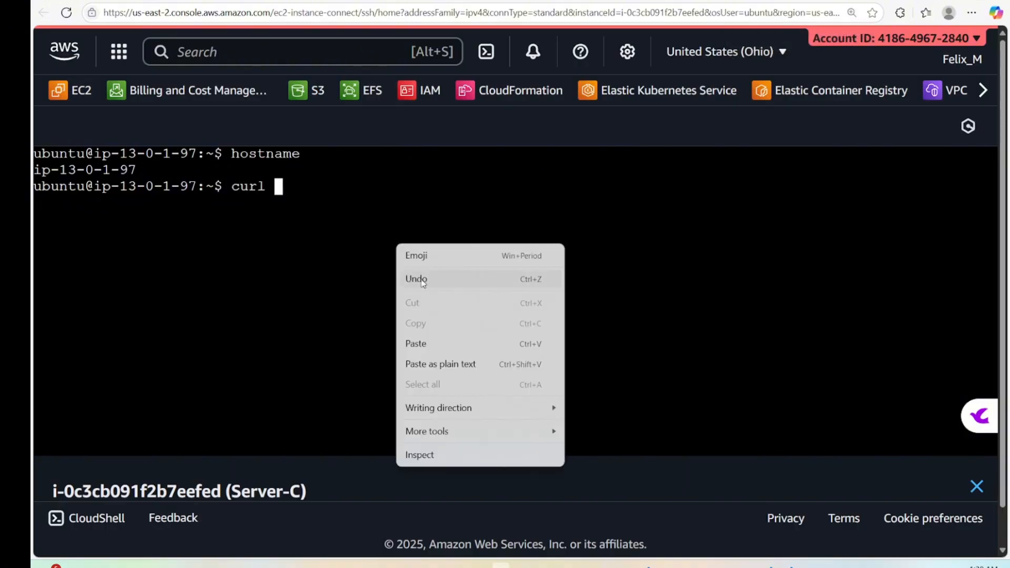
click(420, 344)
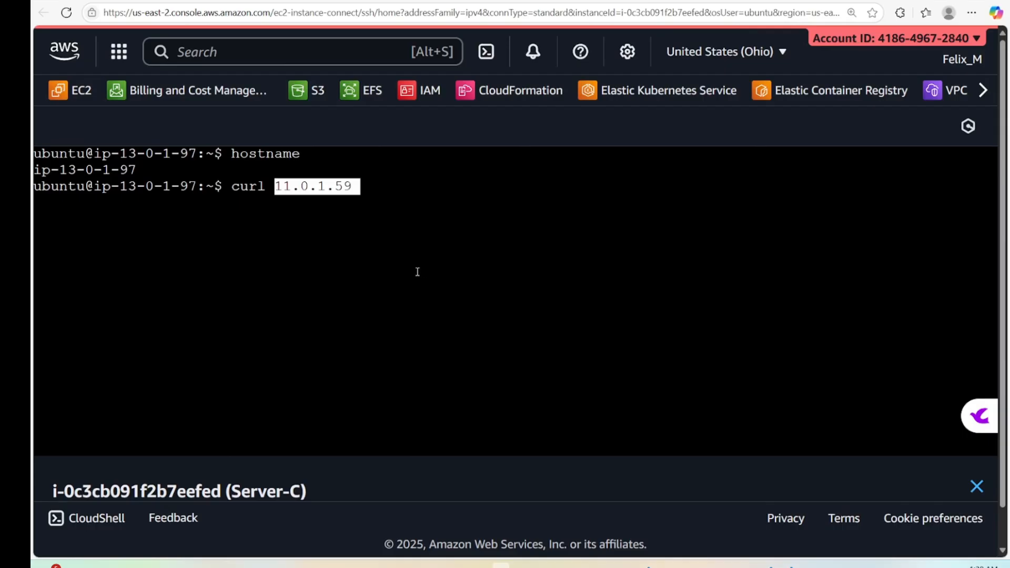
key(Return)
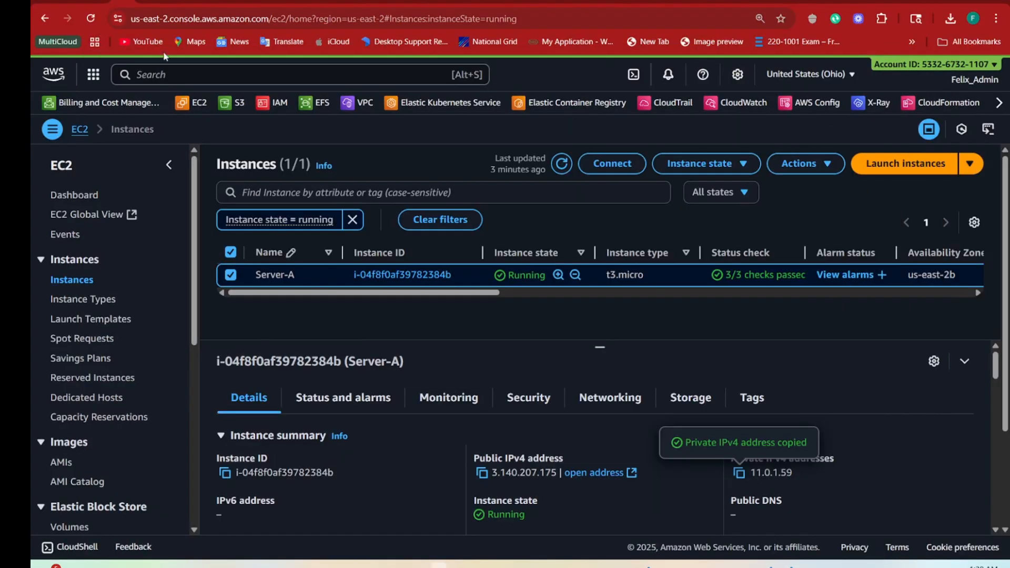
In the first account's Ohio VPC console, open the routes of route table VPC-A-RT for editing and add a blank route
click(106, 3)
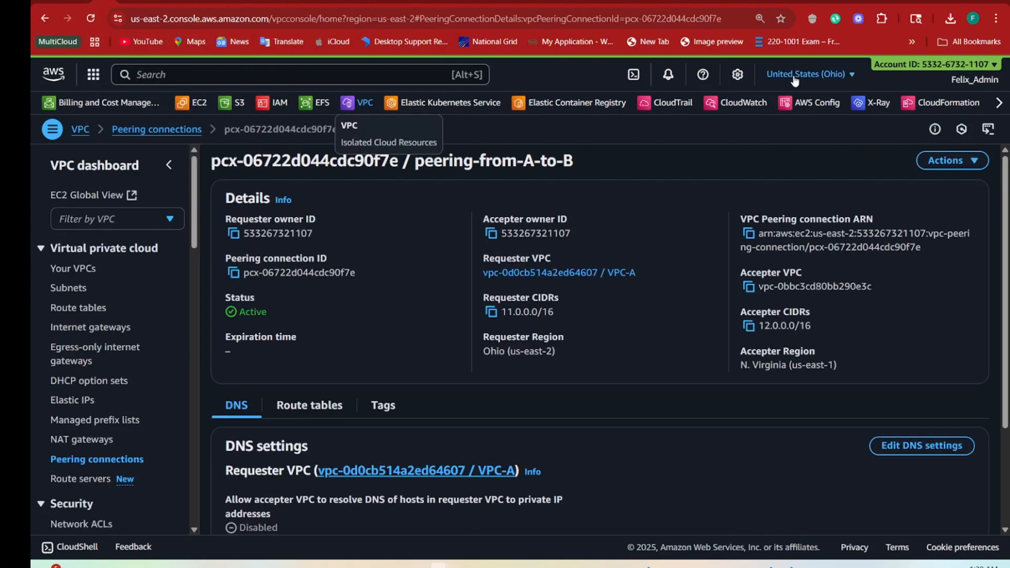
click(81, 132)
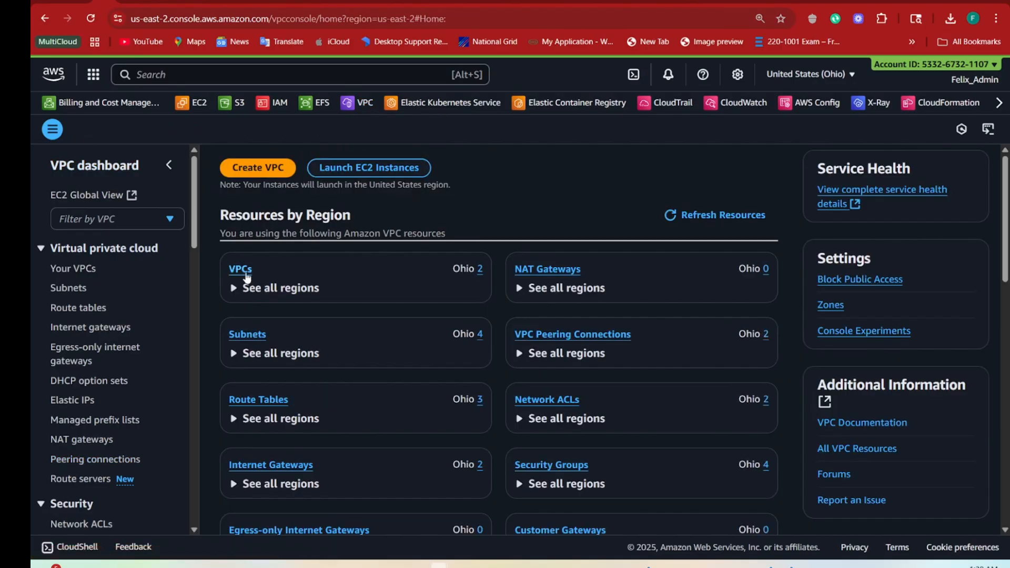
click(244, 272)
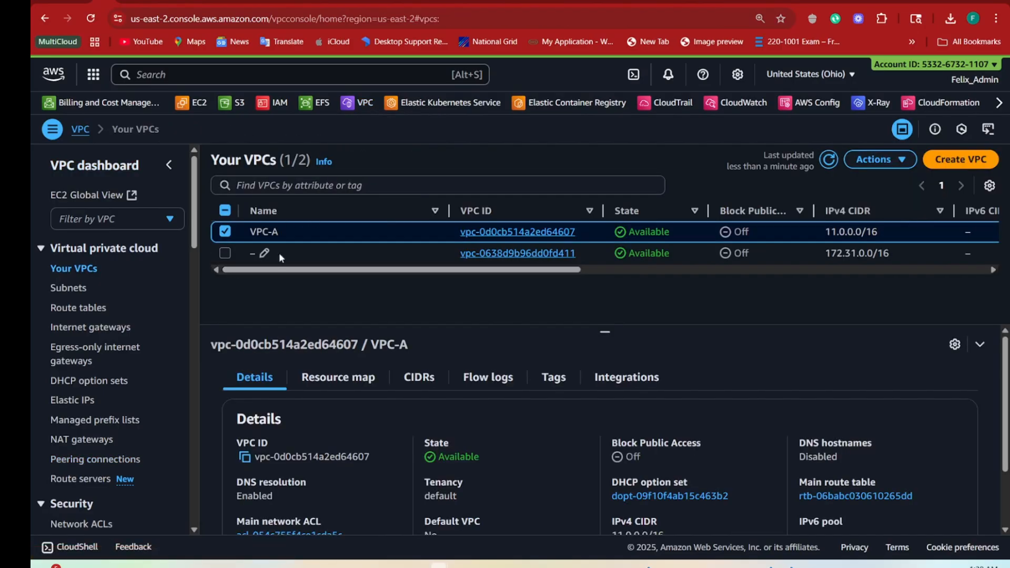
click(68, 309)
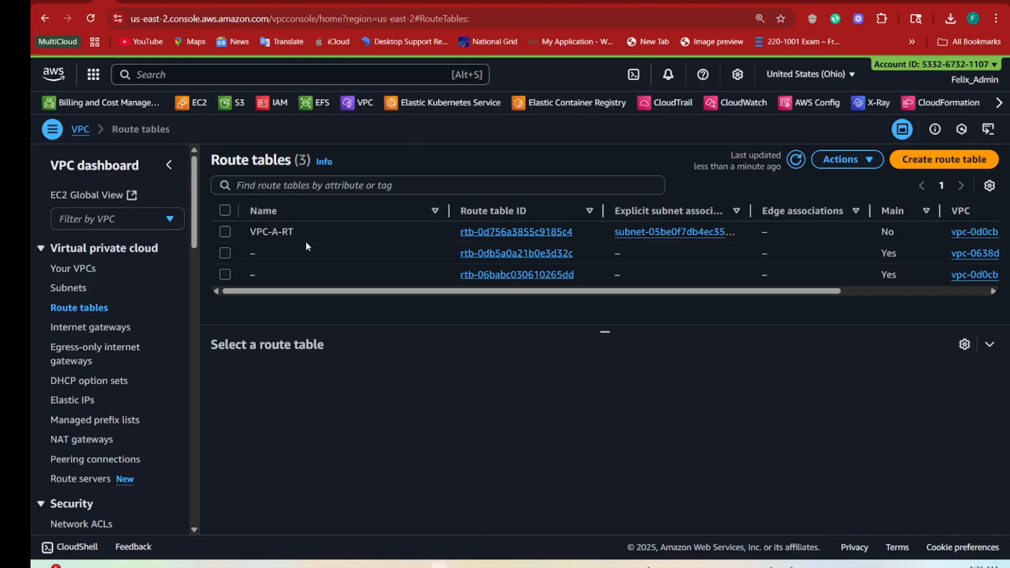
click(224, 233)
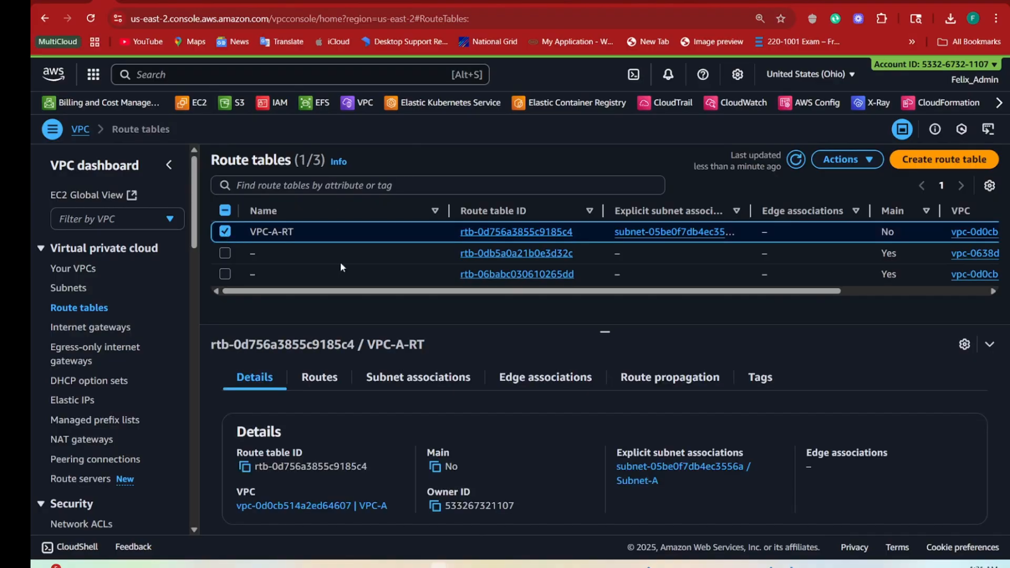
click(319, 378)
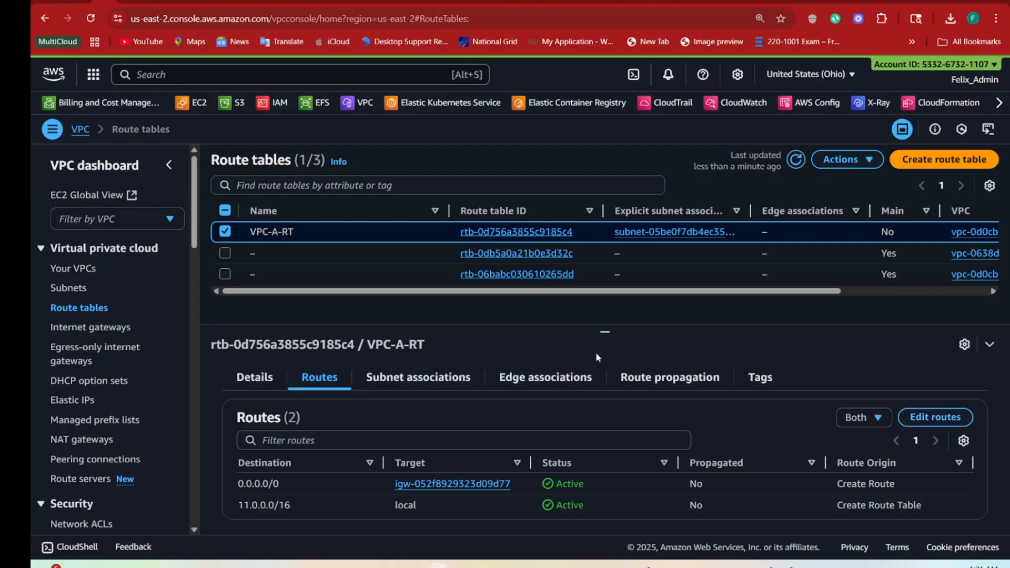
drag(605, 332, 605, 304)
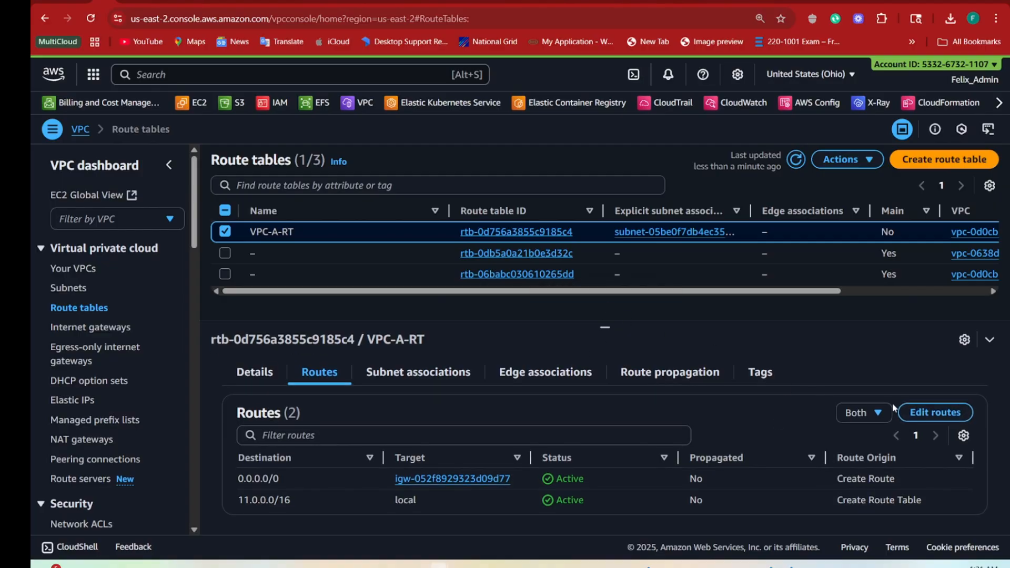
click(927, 413)
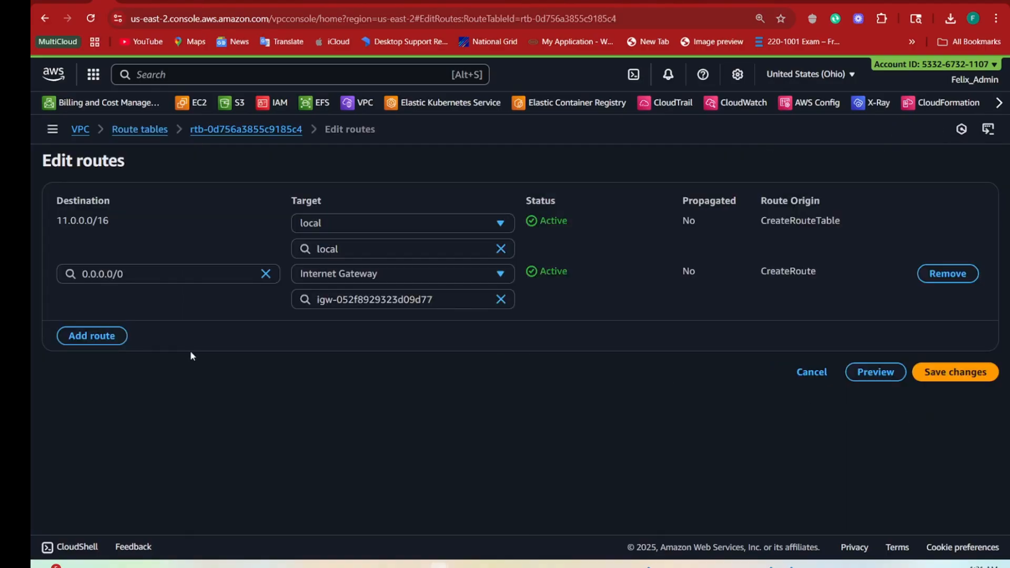
click(92, 338)
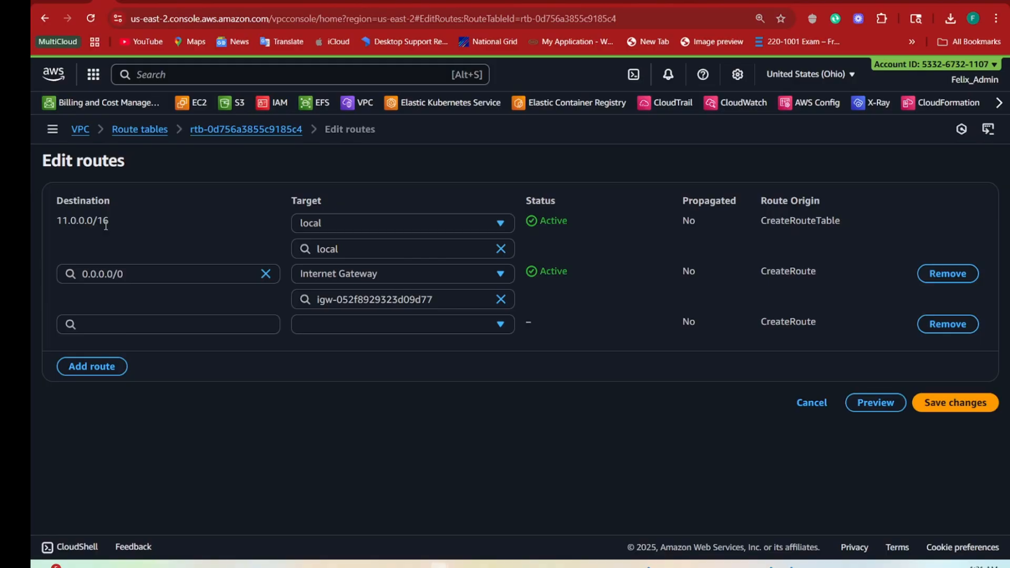
Switch to the VPC peering diagram in Snipping Tool and circle the CIDR blocks 12.0.0.0/16, 13.0.0.0/16 and 11.0.0.0/16 in red
click(542, 566)
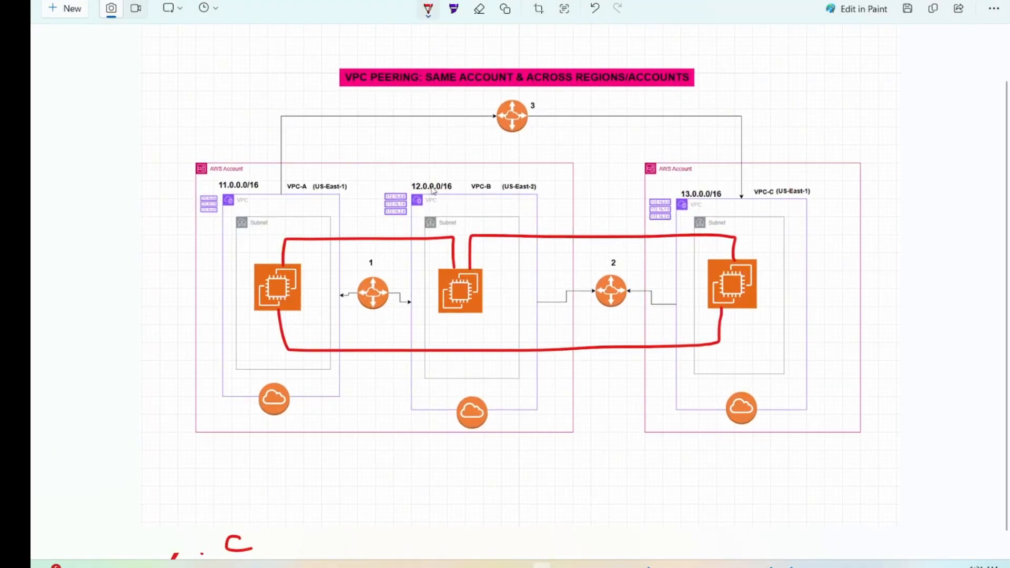
mouse_move(456, 182)
mouse_down()
mouse_move(413, 202)
mouse_move(433, 173)
mouse_up()
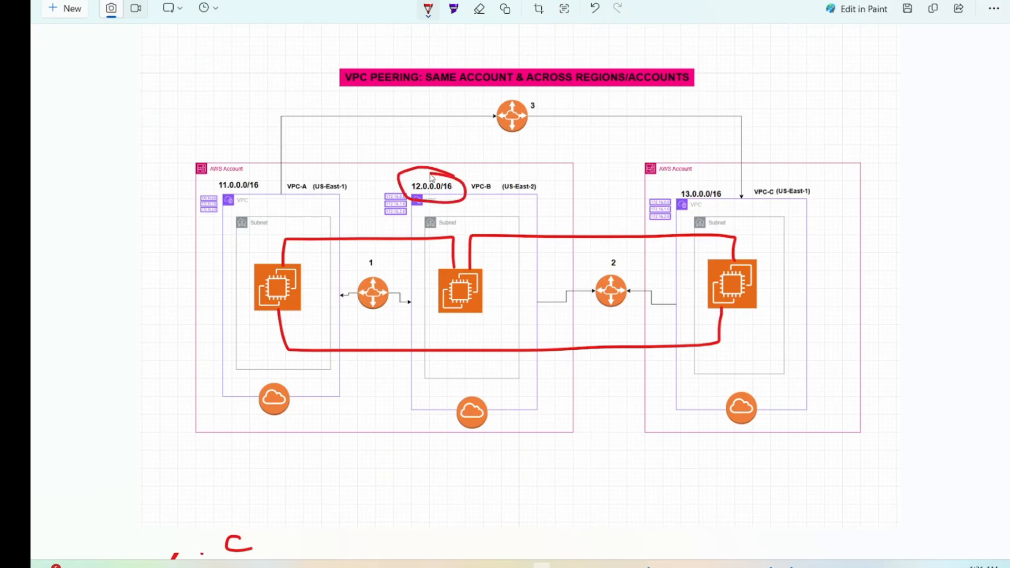
mouse_move(707, 181)
mouse_down()
mouse_move(661, 207)
mouse_move(668, 175)
mouse_up()
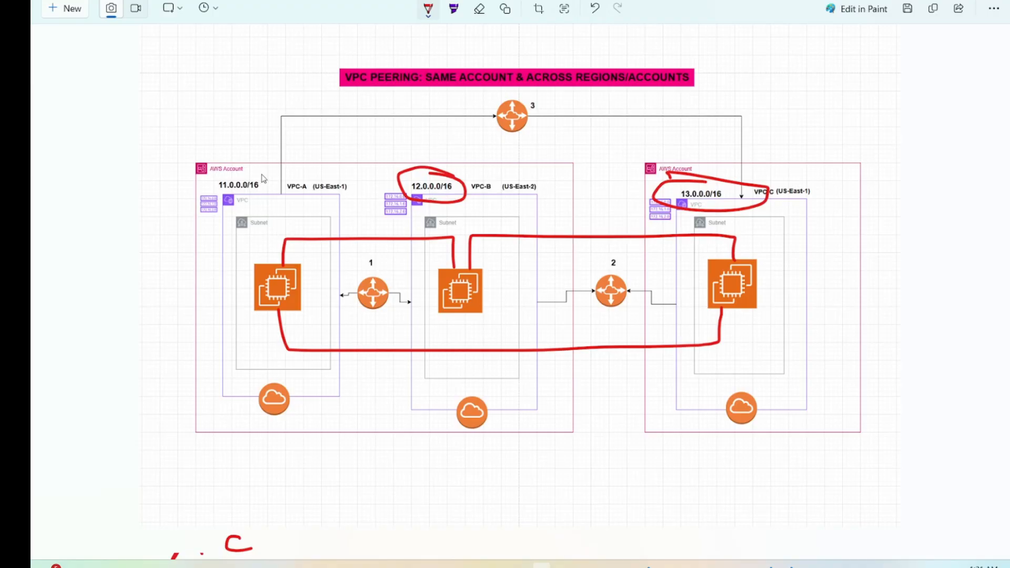
mouse_move(264, 171)
mouse_down()
mouse_move(243, 168)
mouse_move(261, 191)
mouse_move(260, 180)
mouse_up()
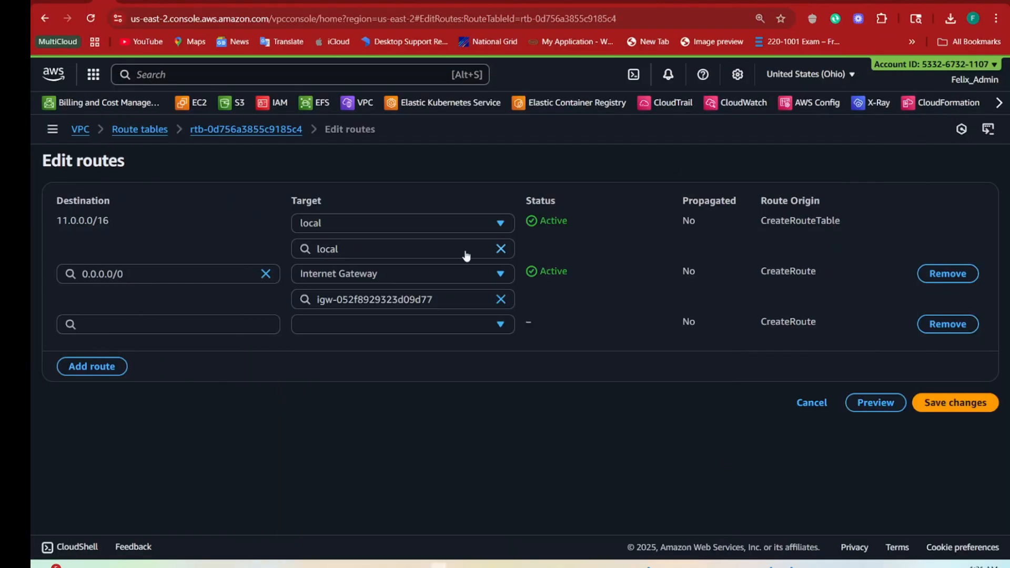
Return to the Ohio VPC console and point VPC-A-RT's blank route for 12.0.0.0/16 at peering connection pcx-06722d044cdc90f7e (peering-from-A-to-B)
key(alt+Tab)
click(113, 327)
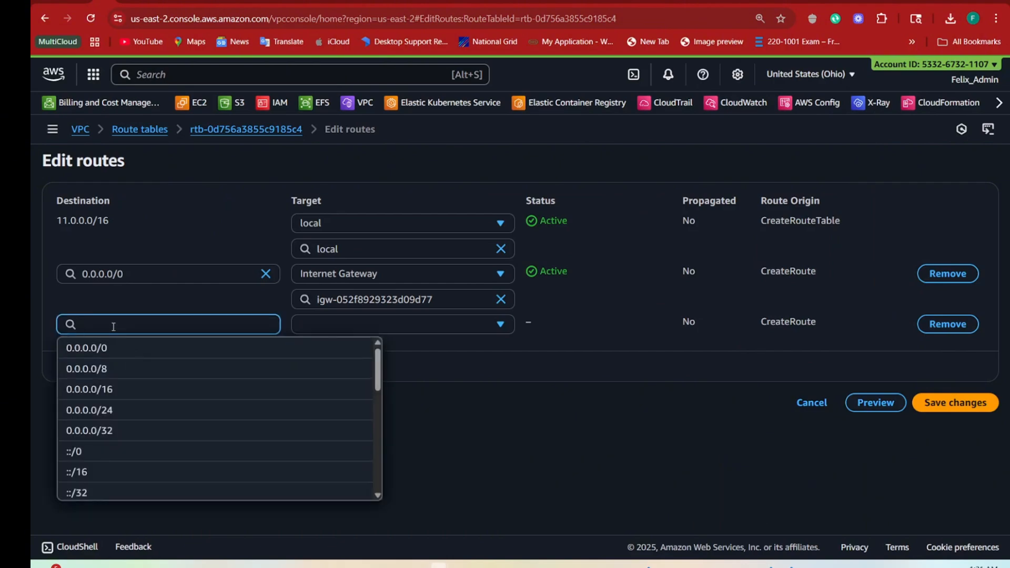
text(12)
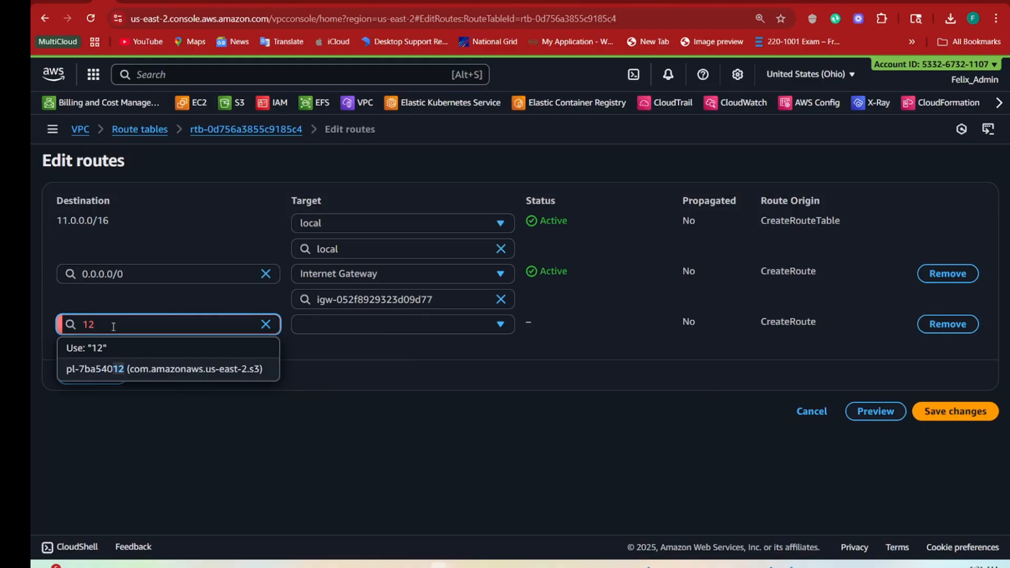
text(.0.0.)
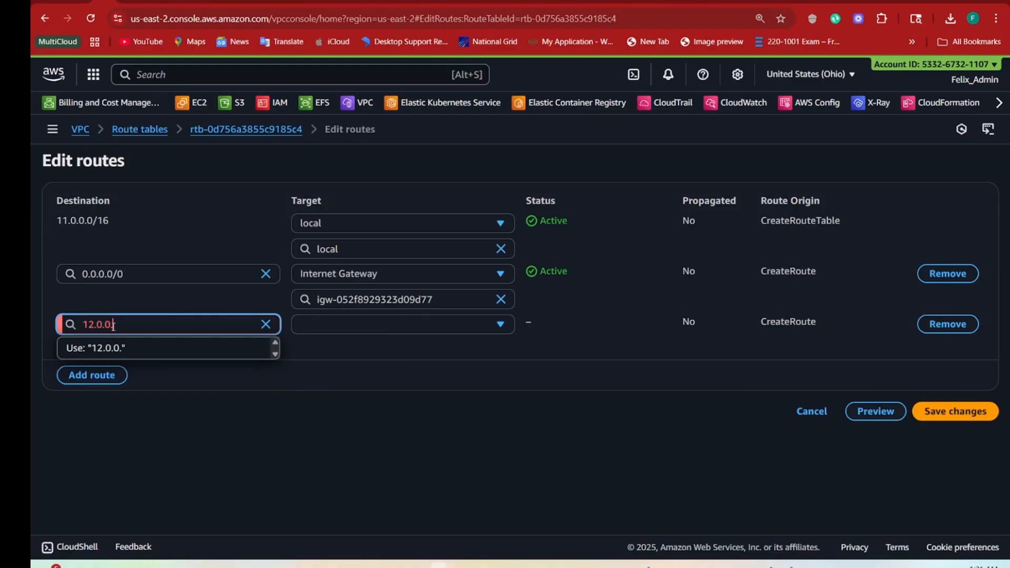
text(0/16)
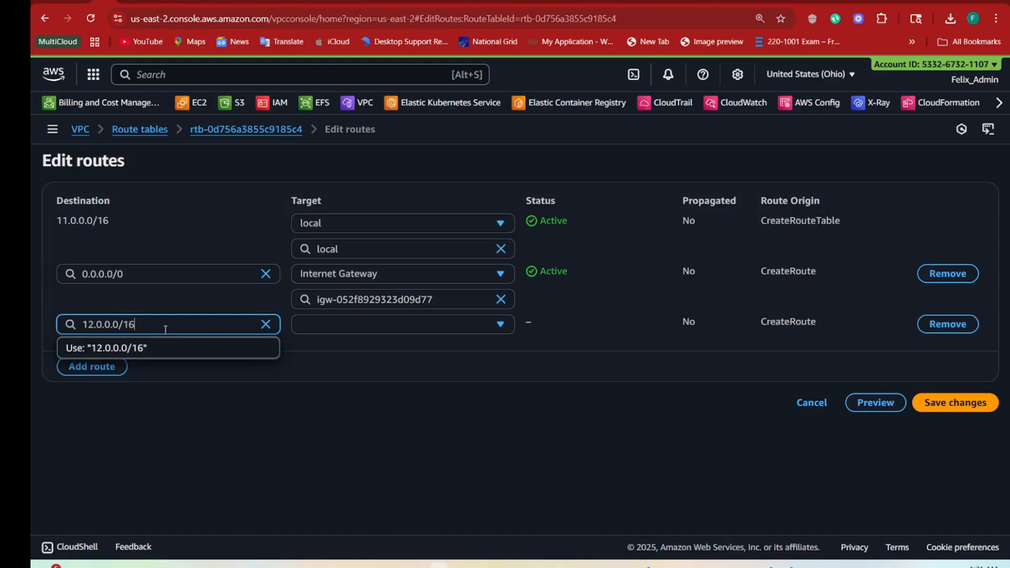
click(351, 323)
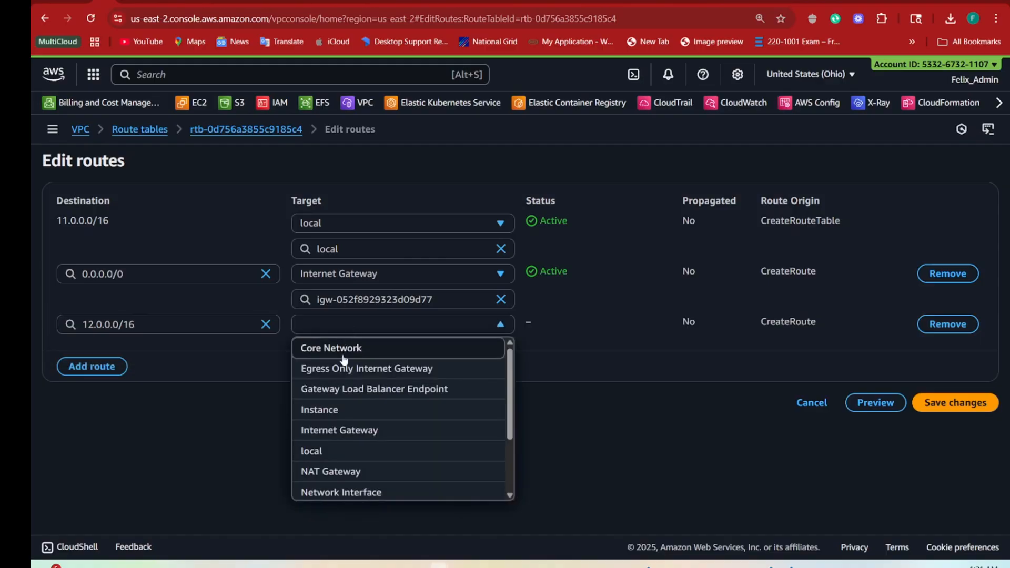
scroll(356, 451, down, 3)
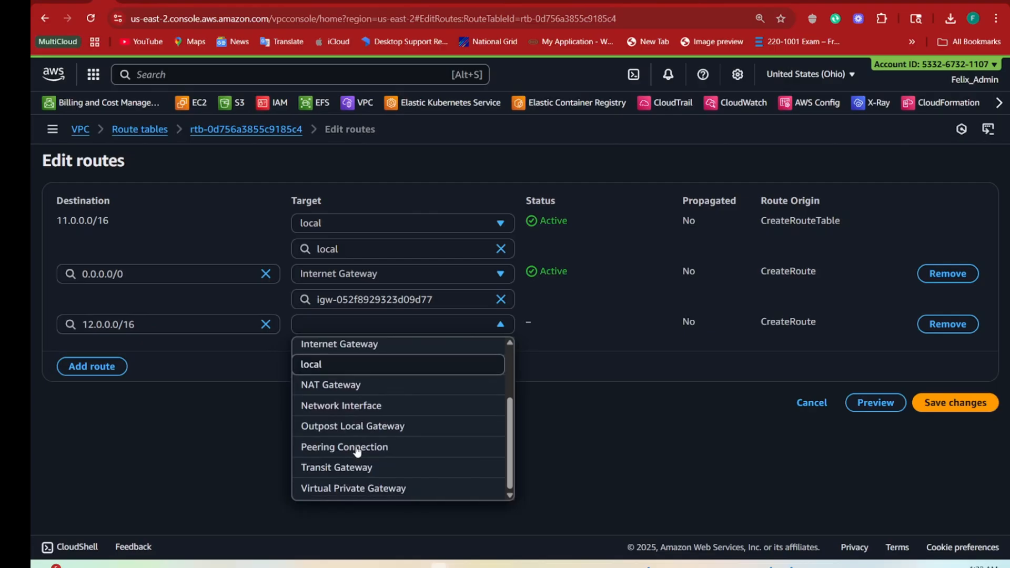
click(344, 451)
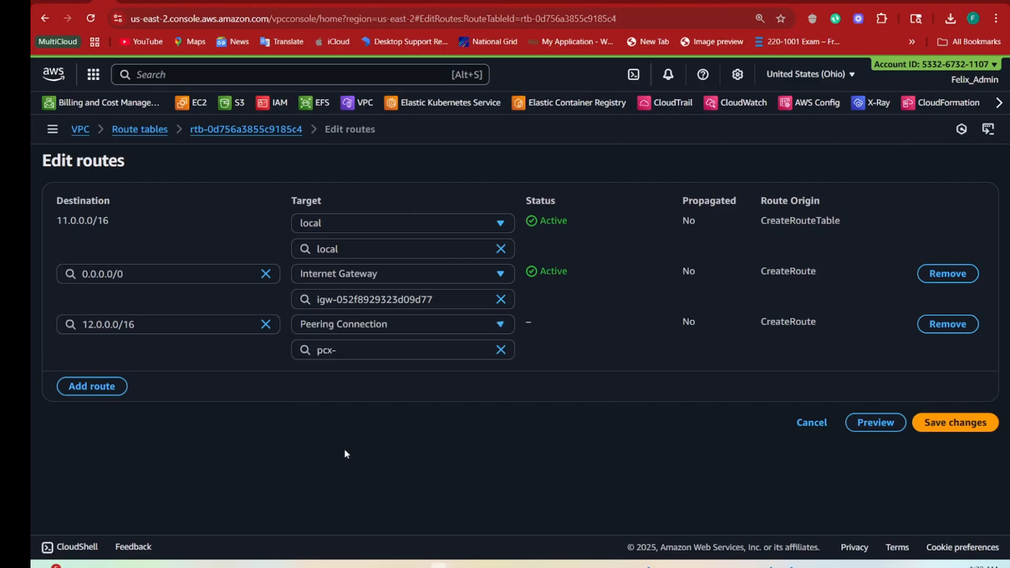
click(350, 353)
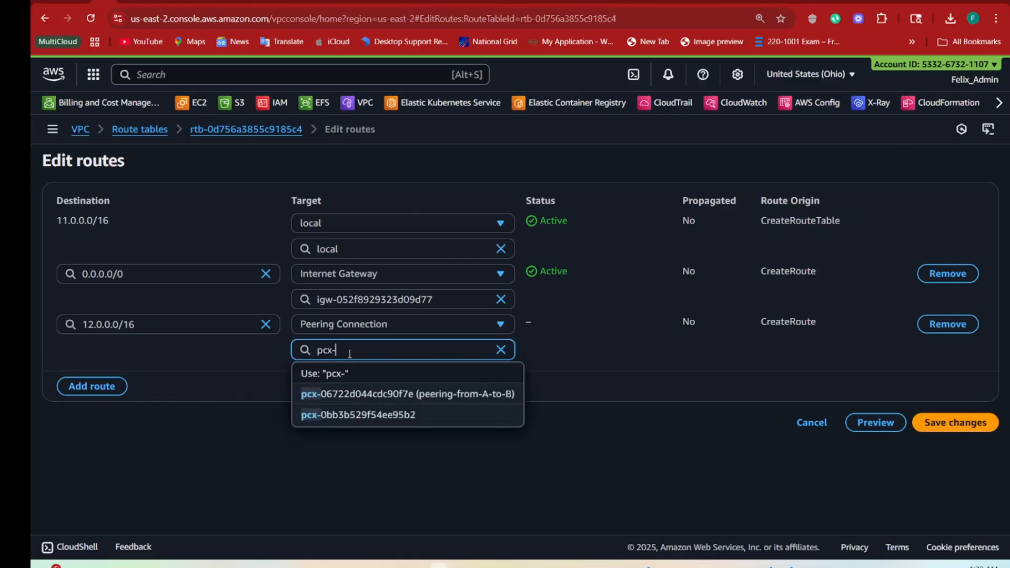
click(397, 395)
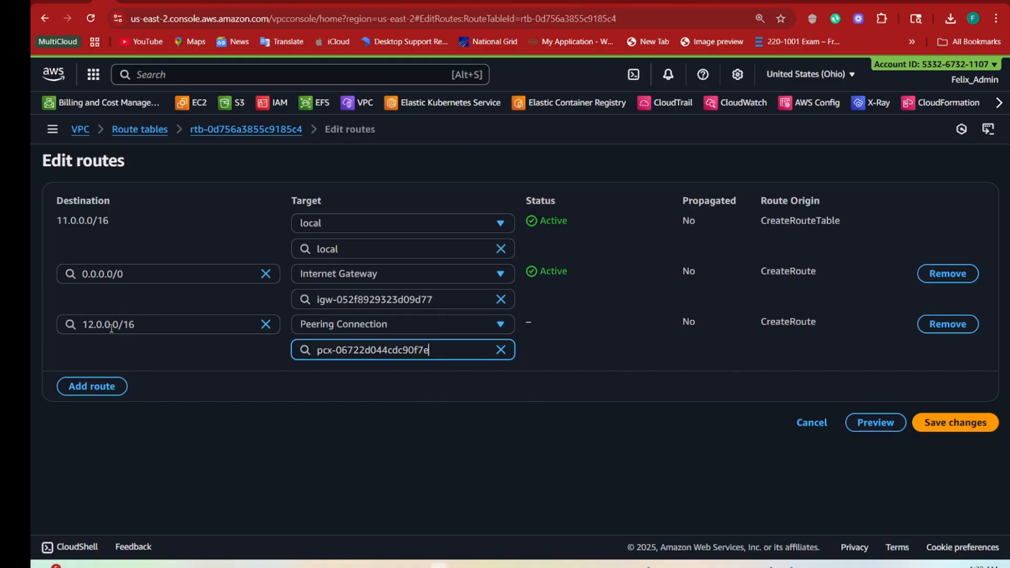
click(147, 327)
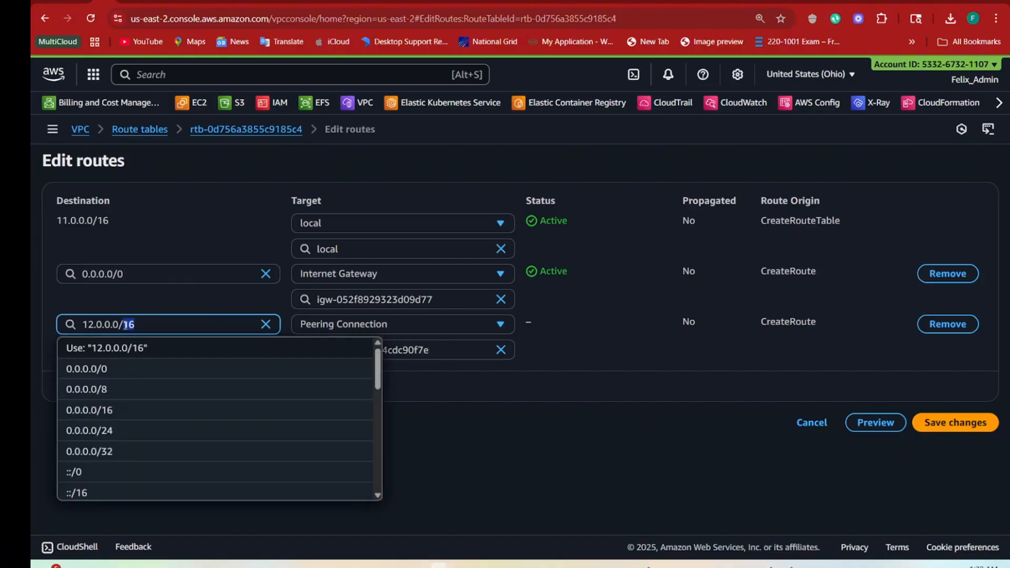
click(433, 426)
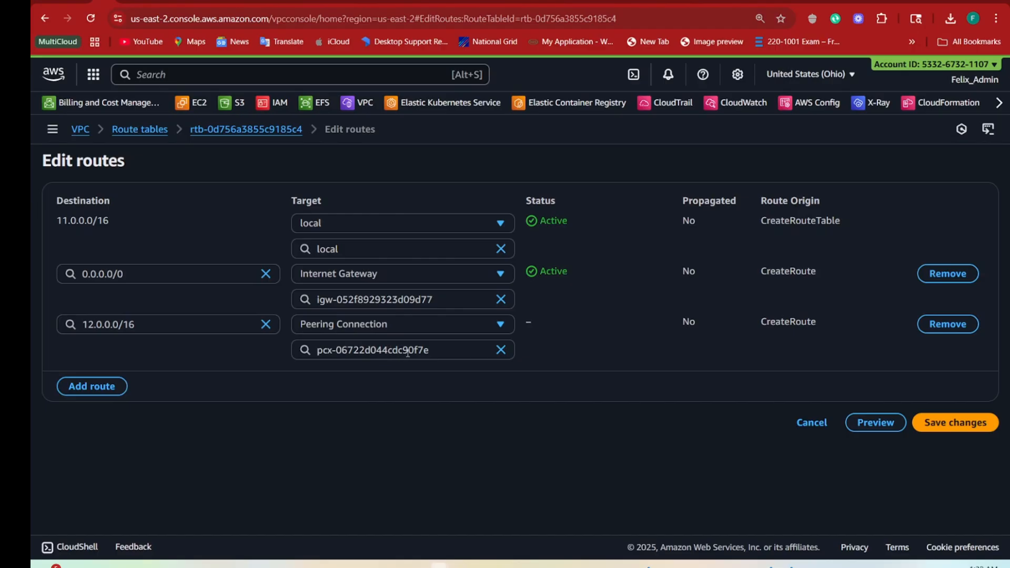
Add a route for 13.0.0.0/16 targeting peering connection pcx-0bb3b529f54ee95b2 to VPC-A-RT and save the route changes
click(90, 387)
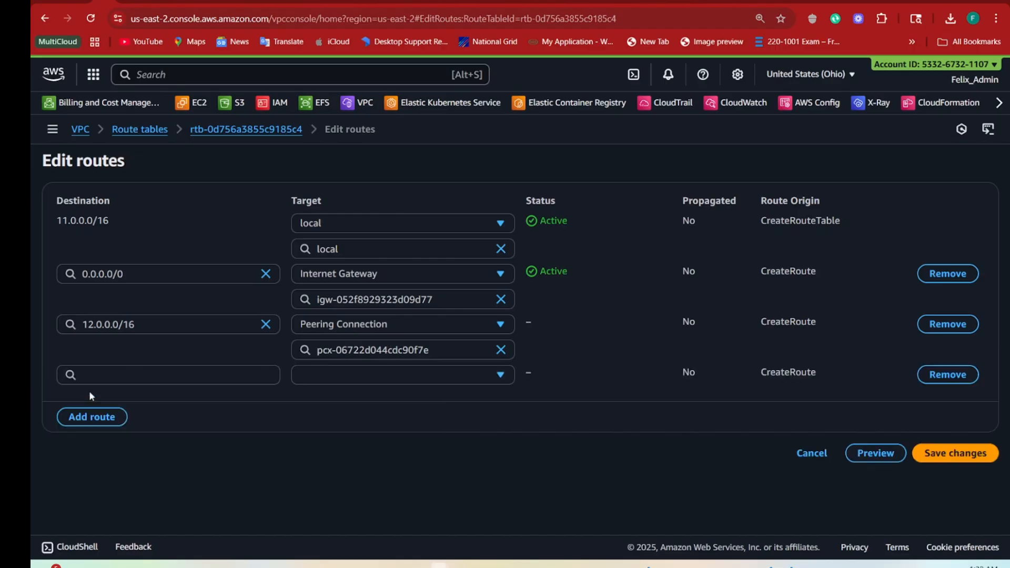
click(104, 377)
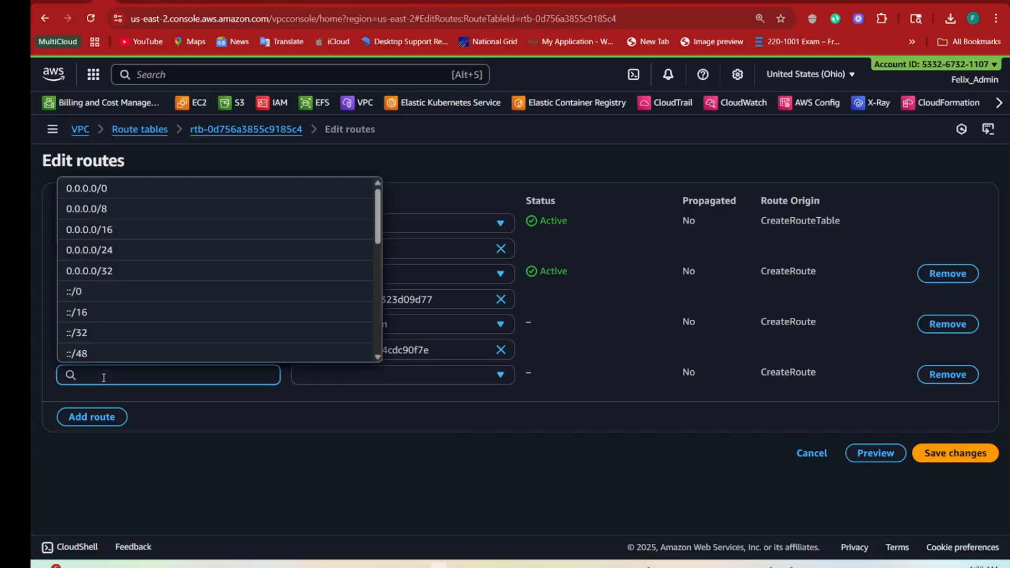
text(13.0)
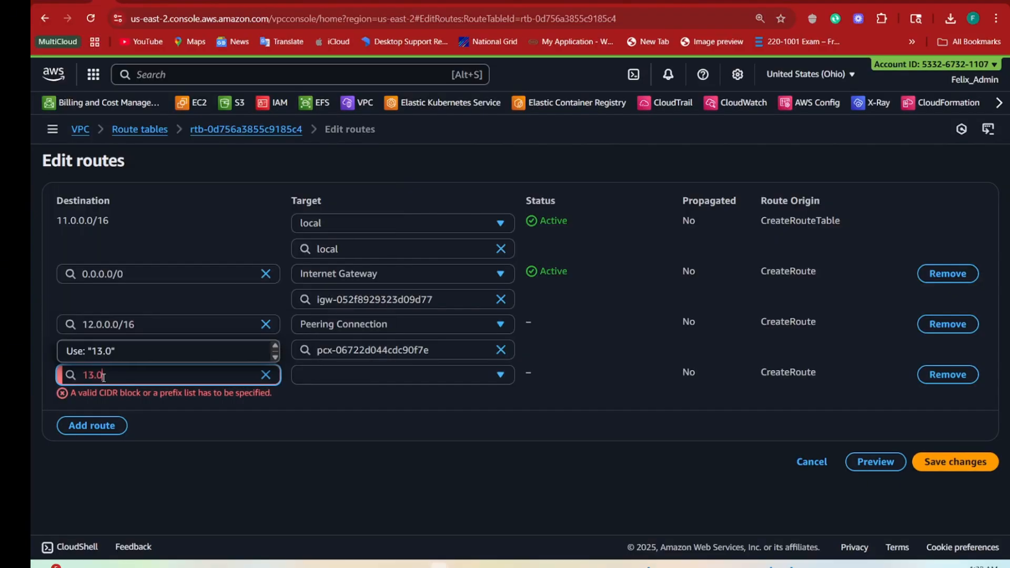
text(.0.0/1)
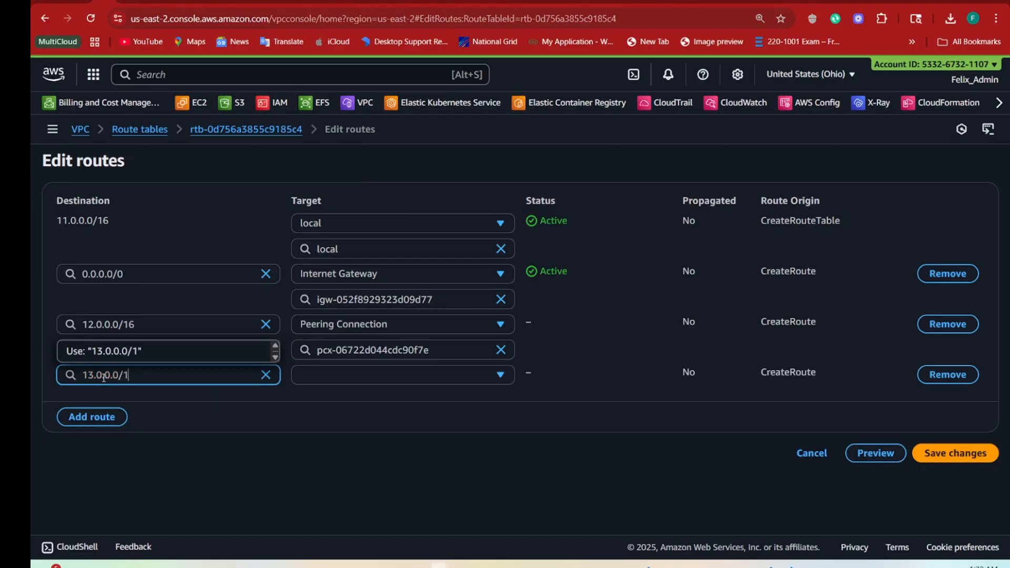
text(6)
click(336, 395)
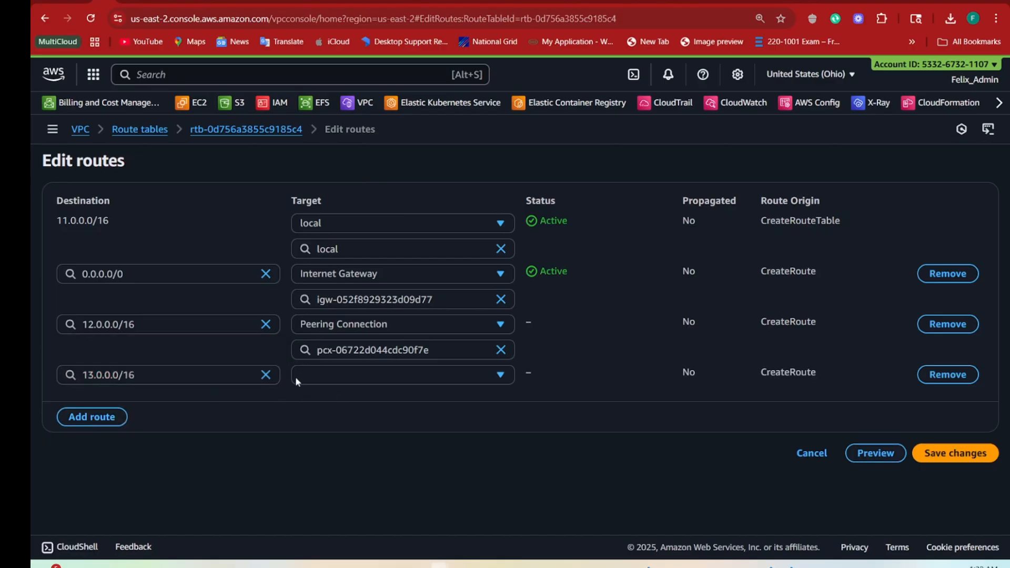
click(342, 374)
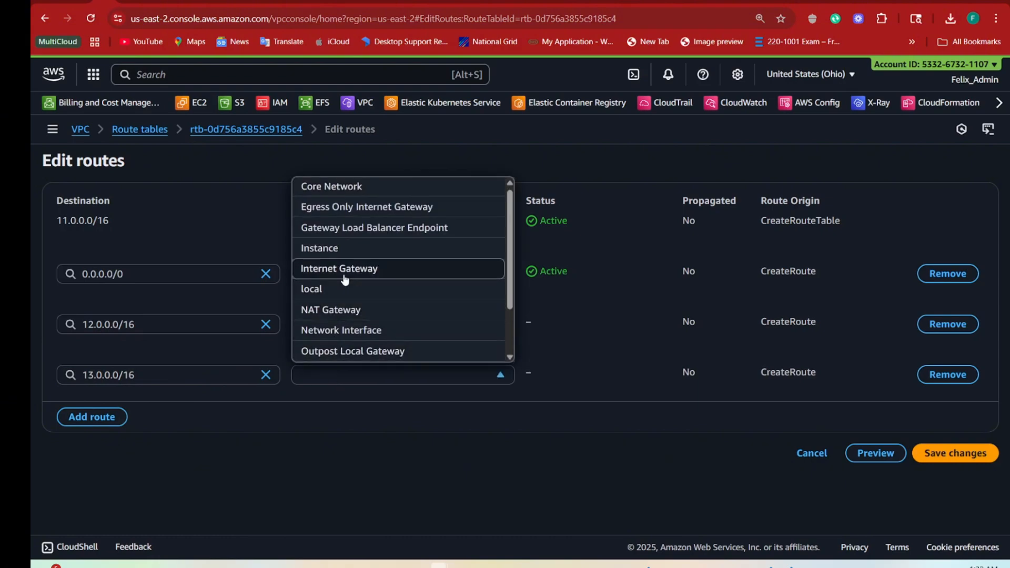
scroll(345, 279, down, 2)
click(348, 307)
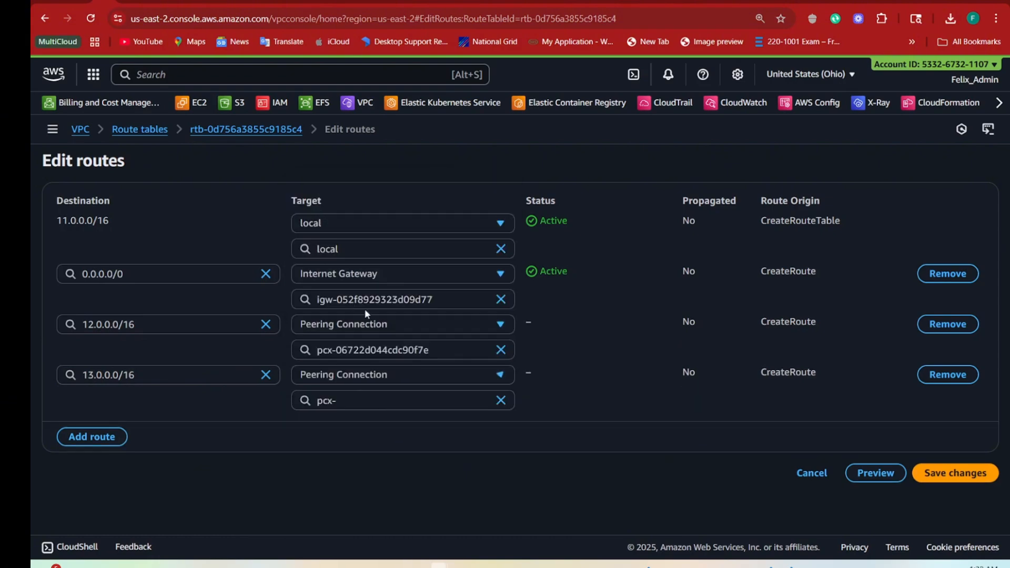
click(354, 401)
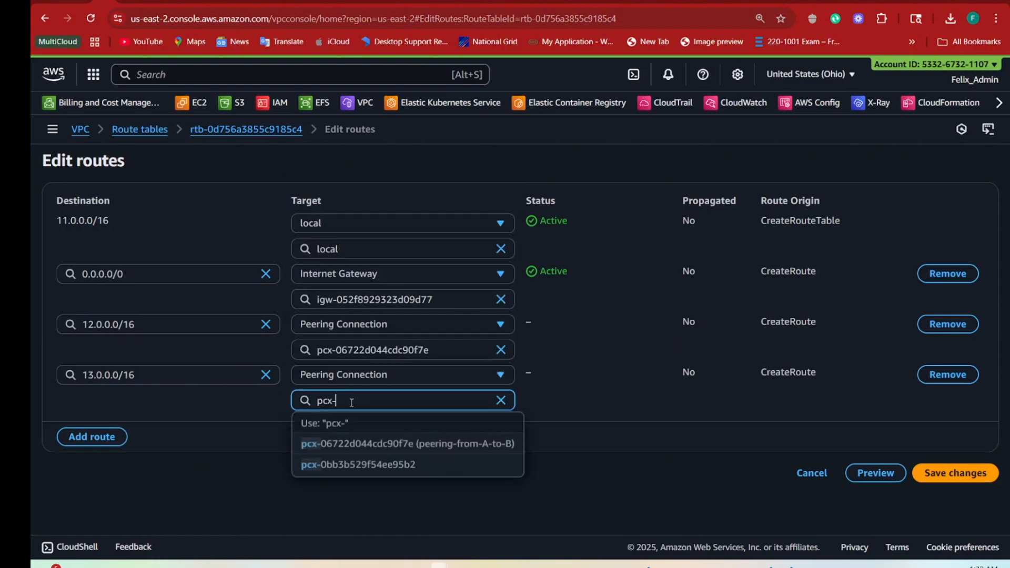
click(367, 466)
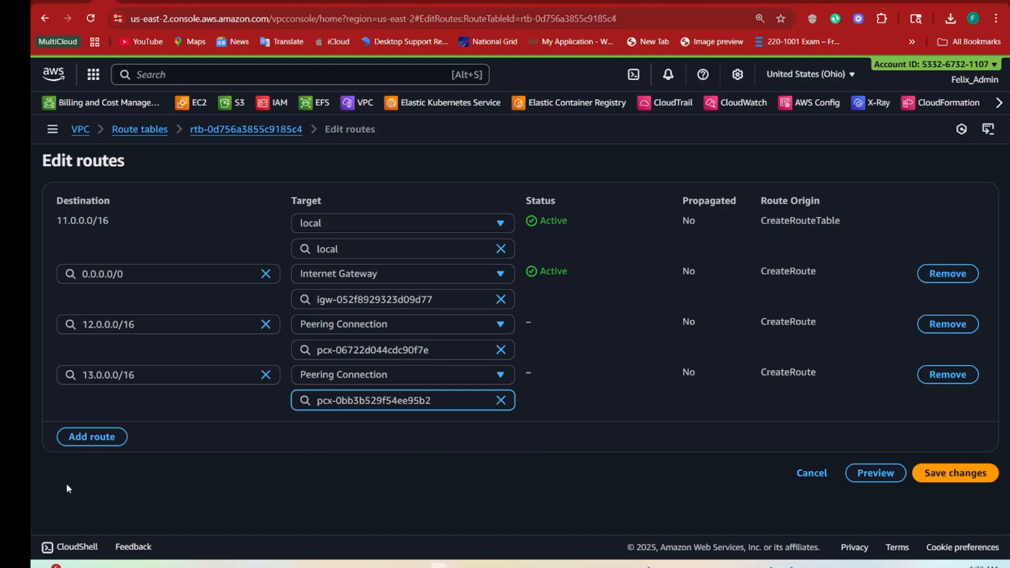
click(946, 477)
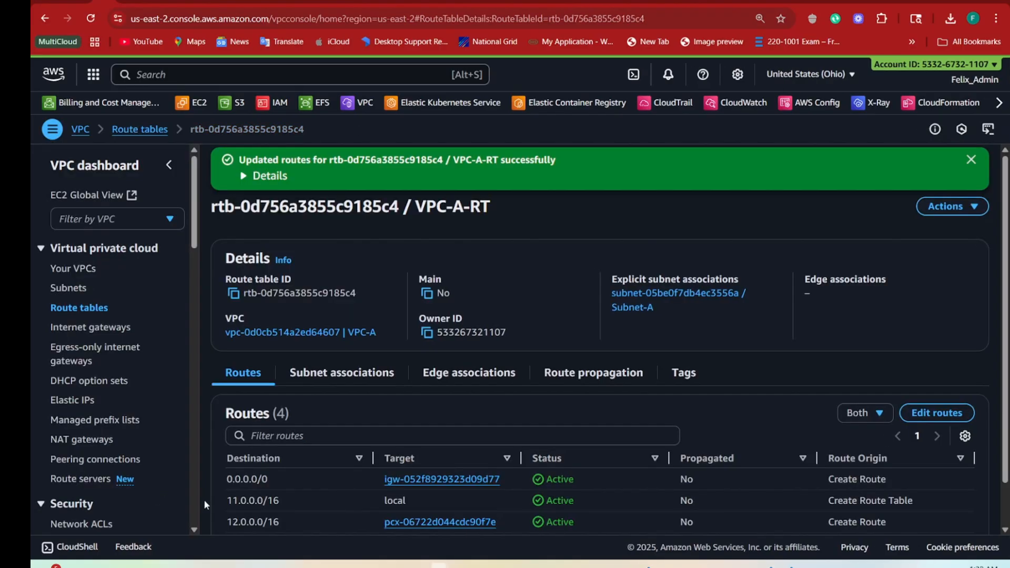
Change the console region to N. Virginia and open the routes of route table VPC-B-RT for editing
click(822, 78)
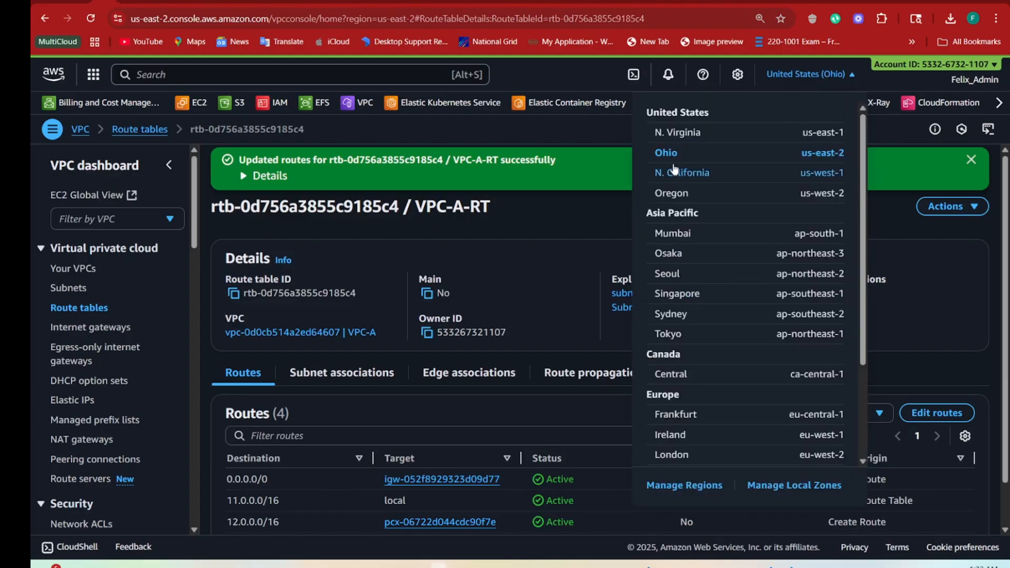
click(681, 133)
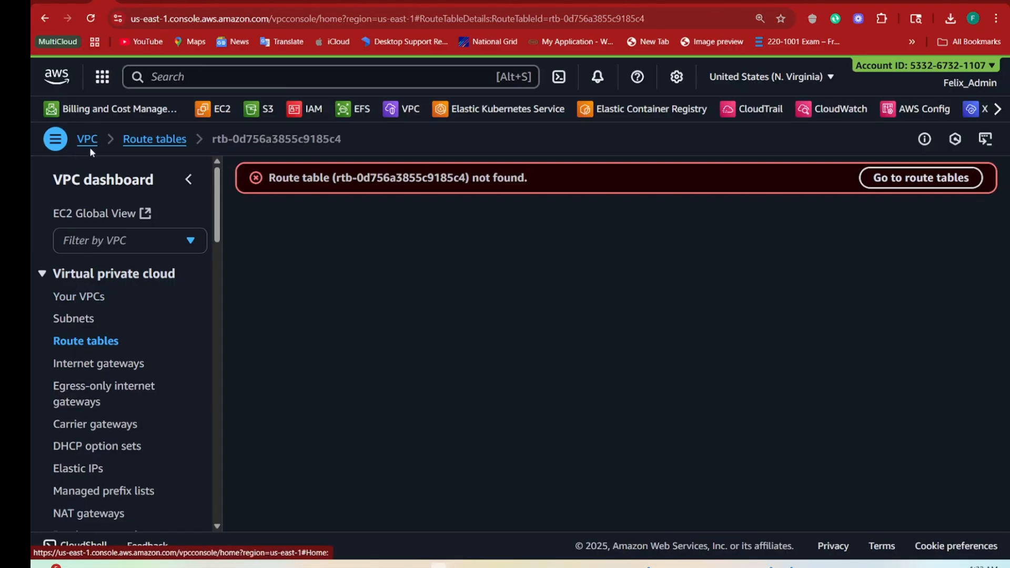
click(87, 140)
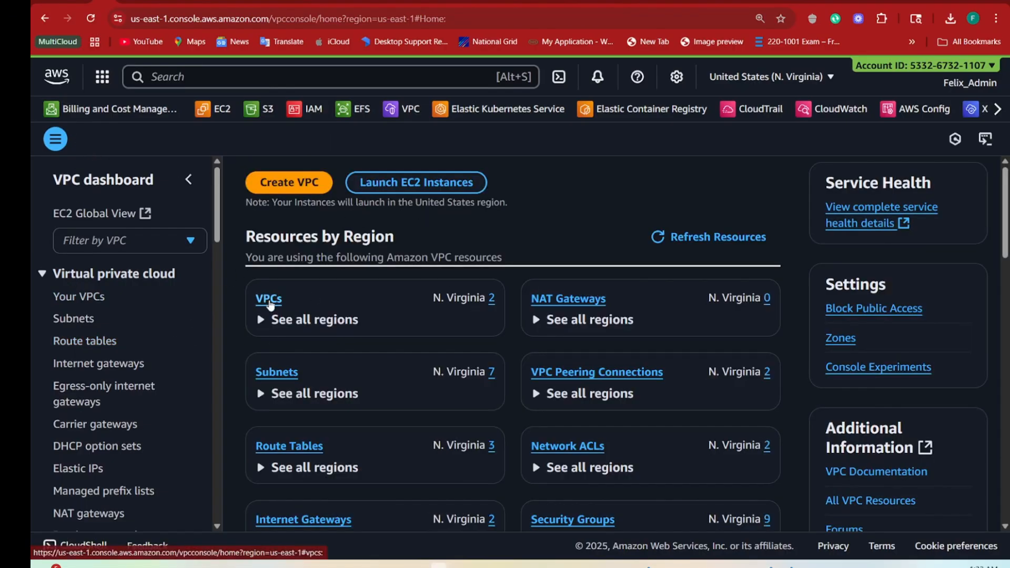
click(269, 299)
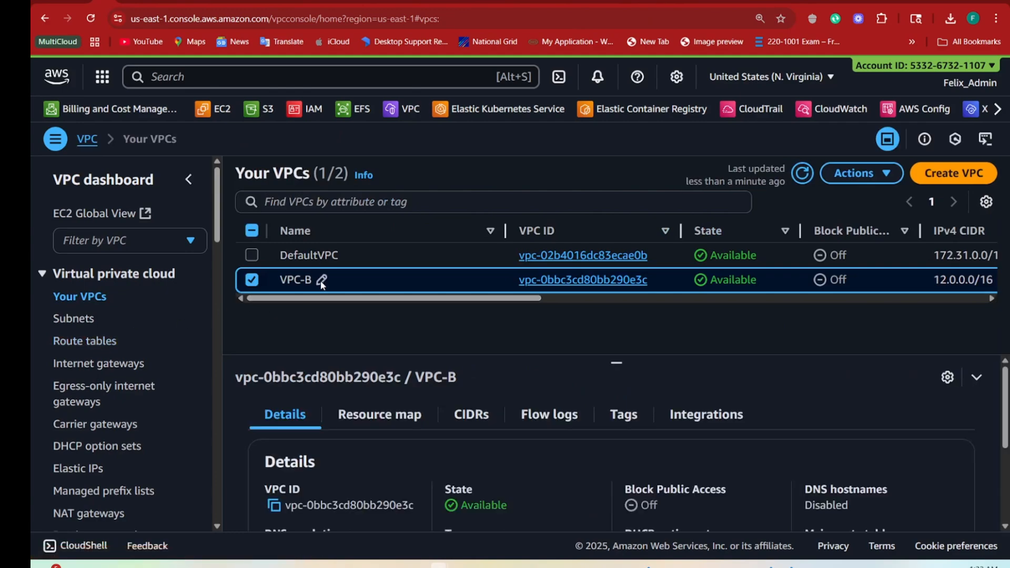
click(84, 341)
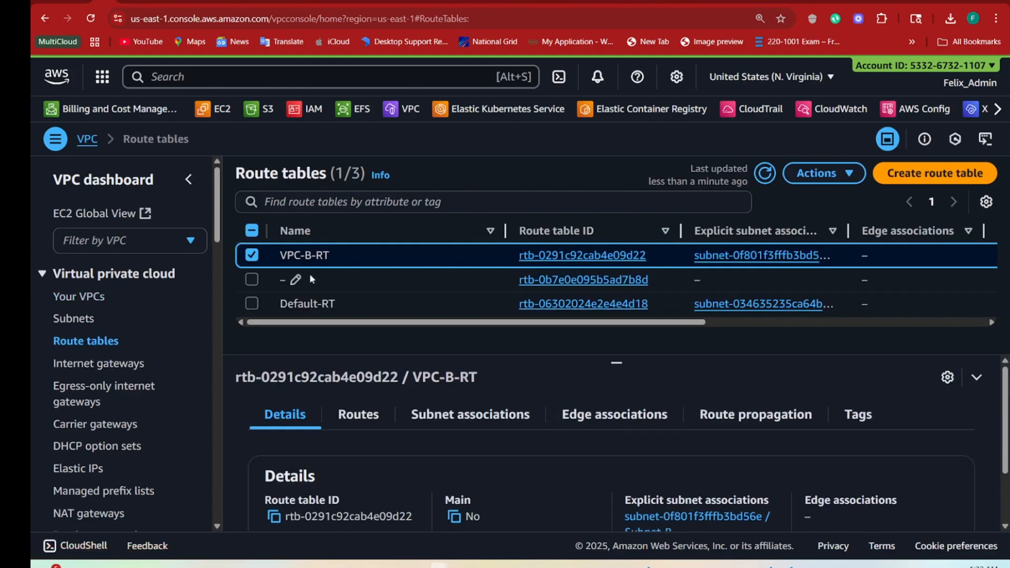
click(356, 415)
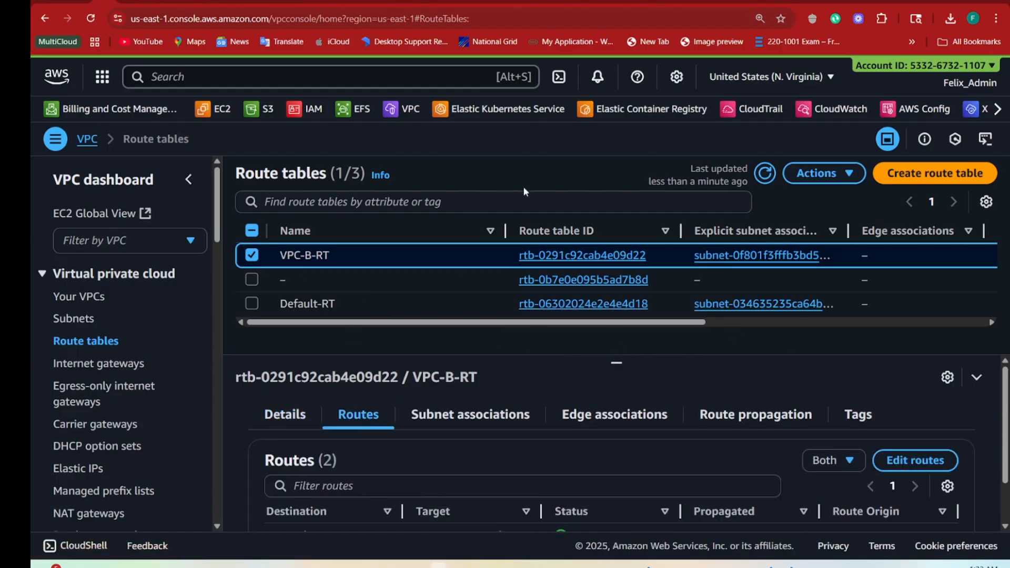
key(ctrl+minus)
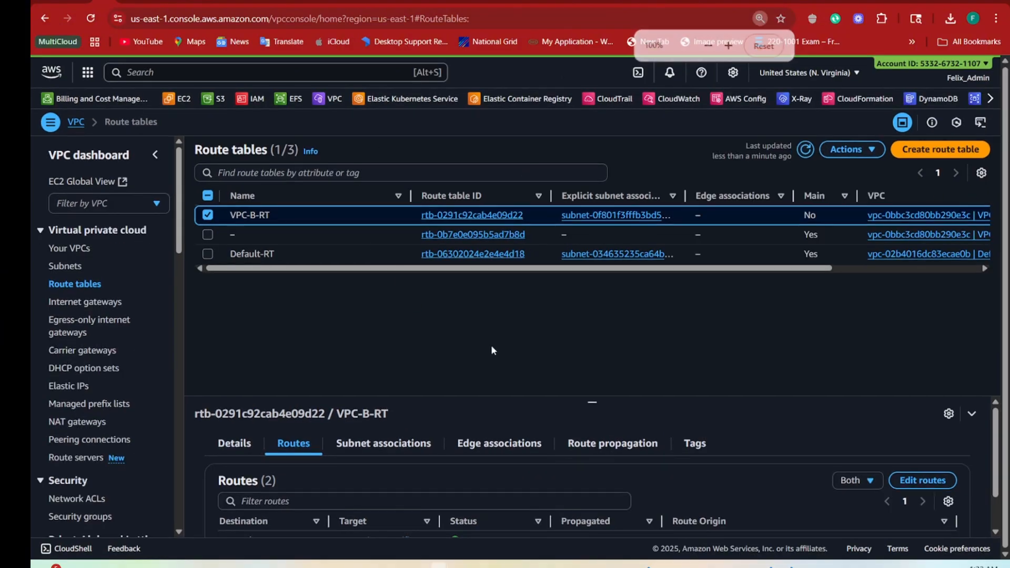
drag(593, 402, 583, 277)
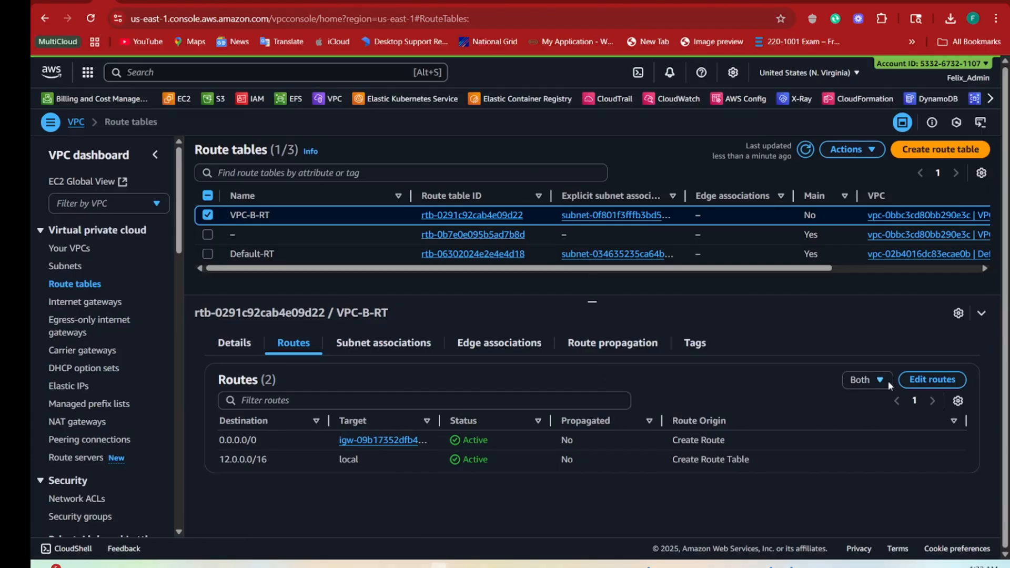
click(929, 380)
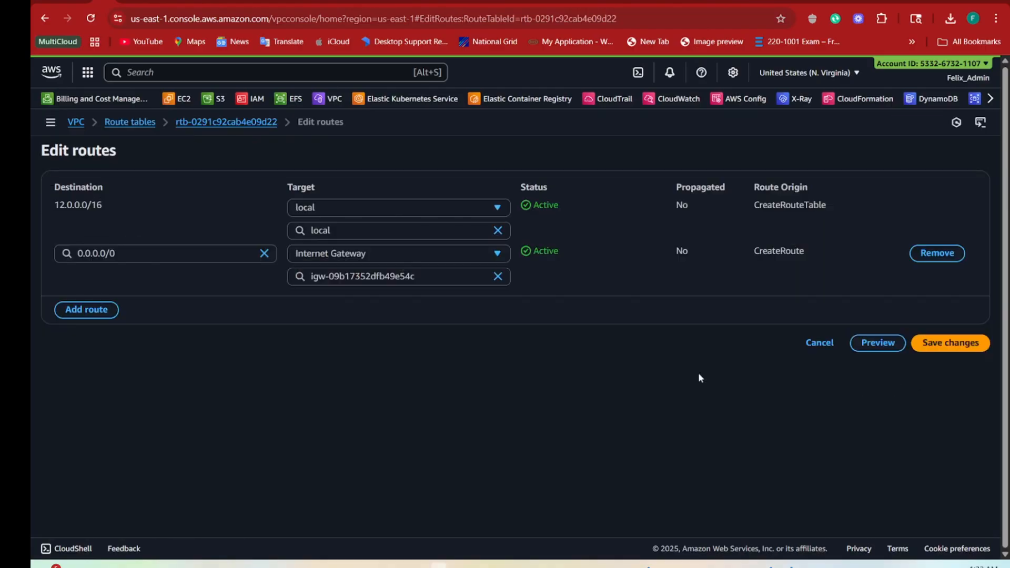
Add a route for 11.0.0.0/16 to VPC-B-RT, targeting peering connection pcx-06722d044cdc90f7e
click(82, 312)
click(93, 298)
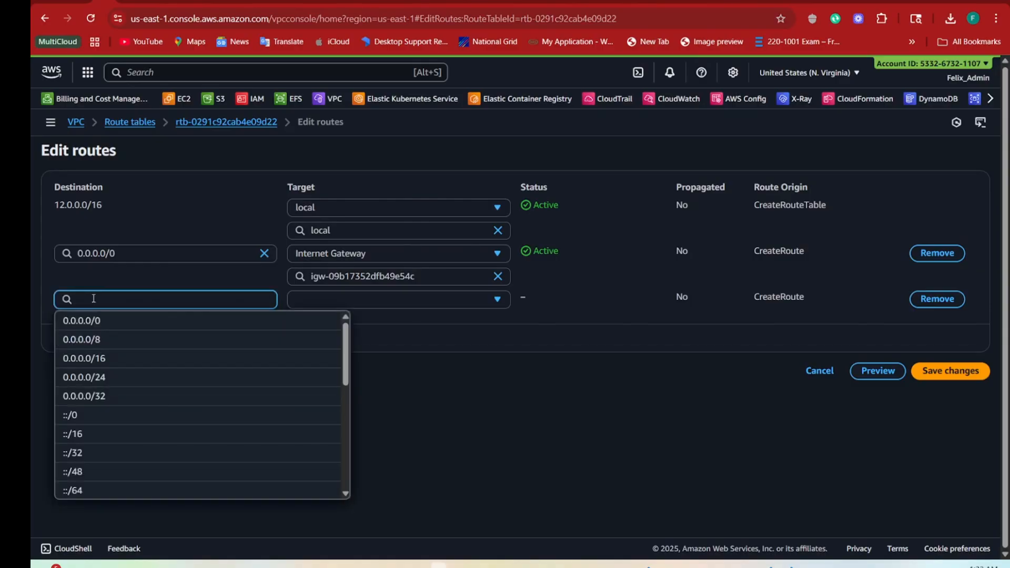
text(11.0.)
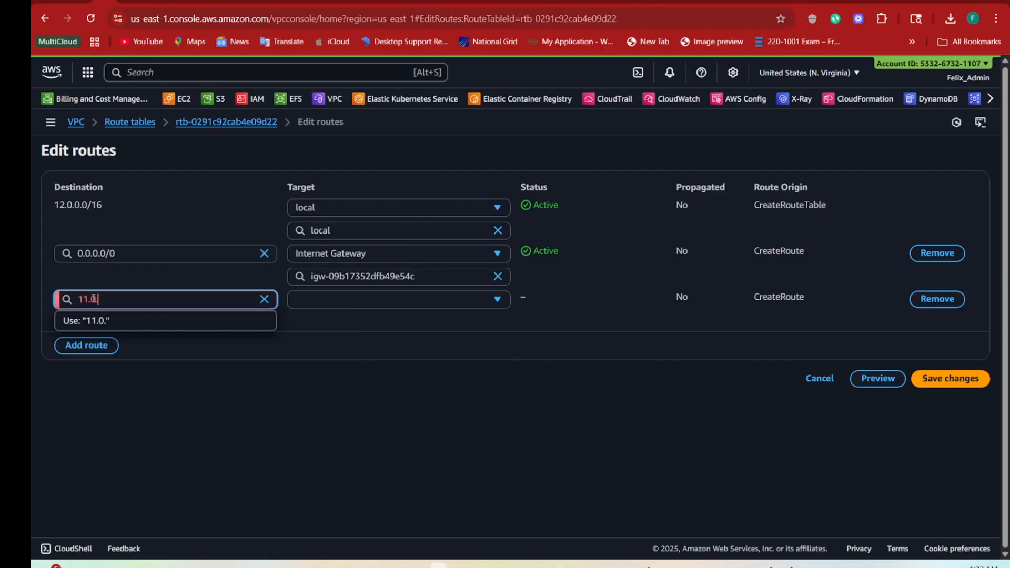
text(0.0/16)
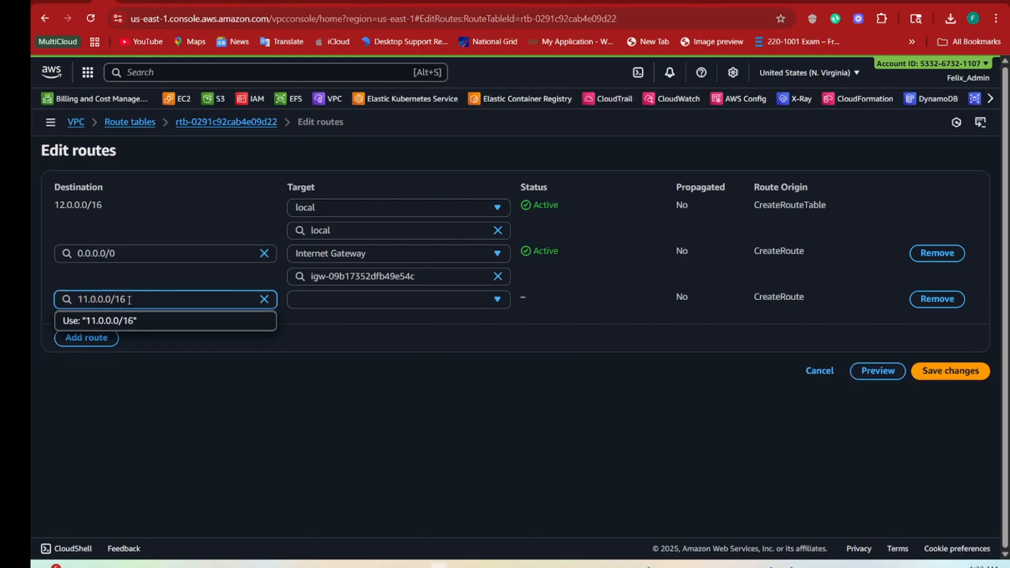
click(330, 302)
scroll(360, 408, down, 1)
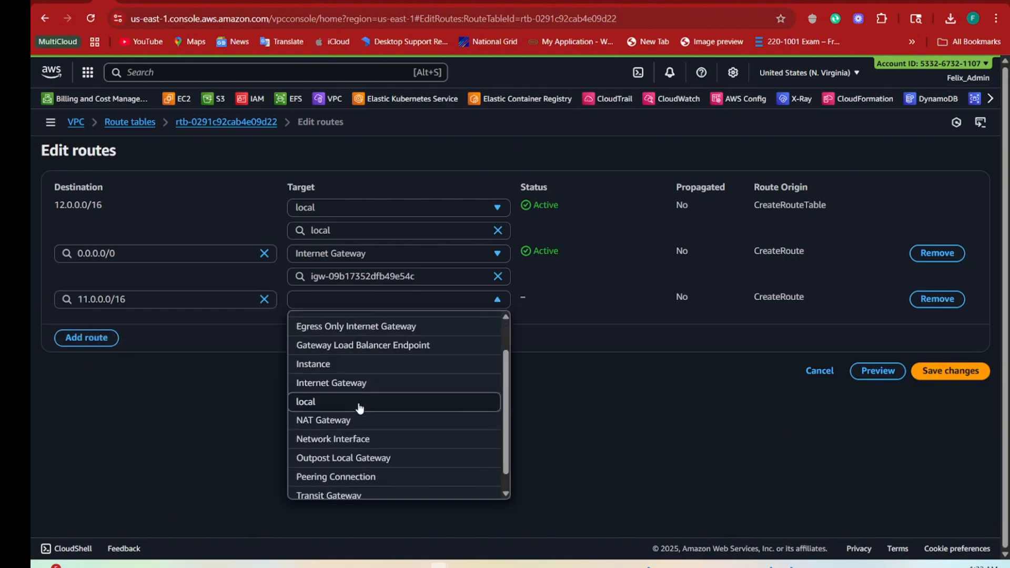
click(341, 448)
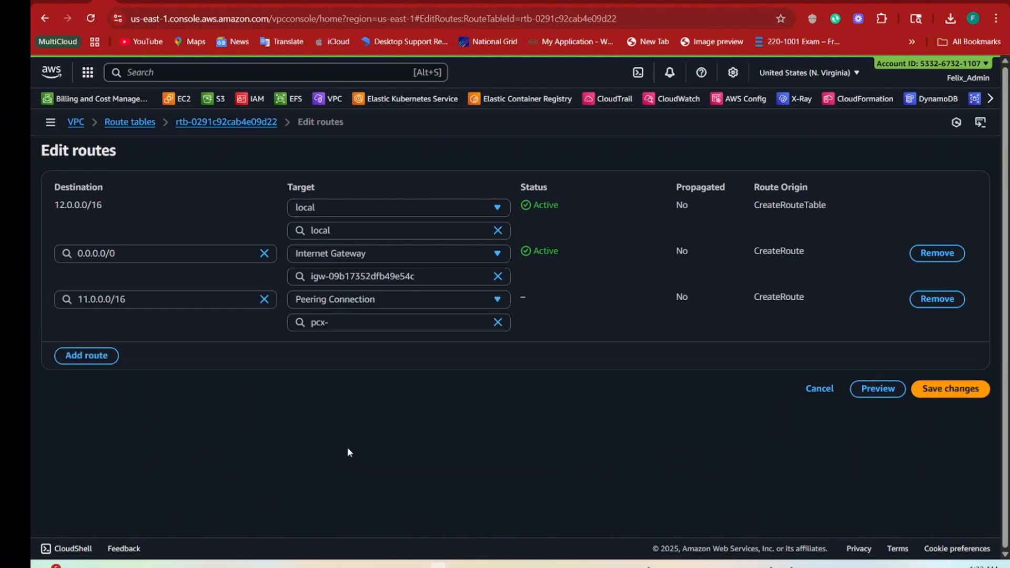
click(345, 323)
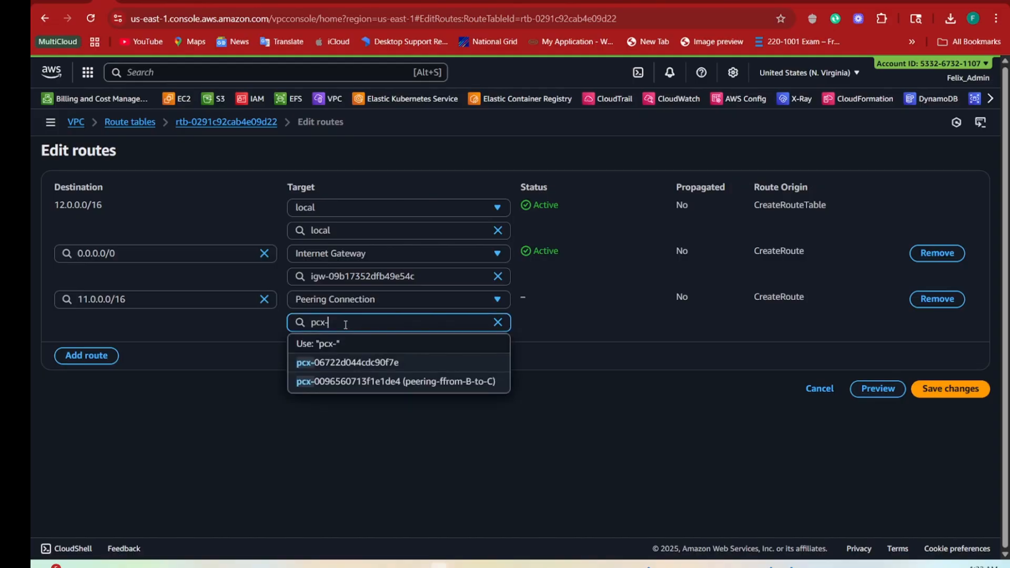
click(363, 364)
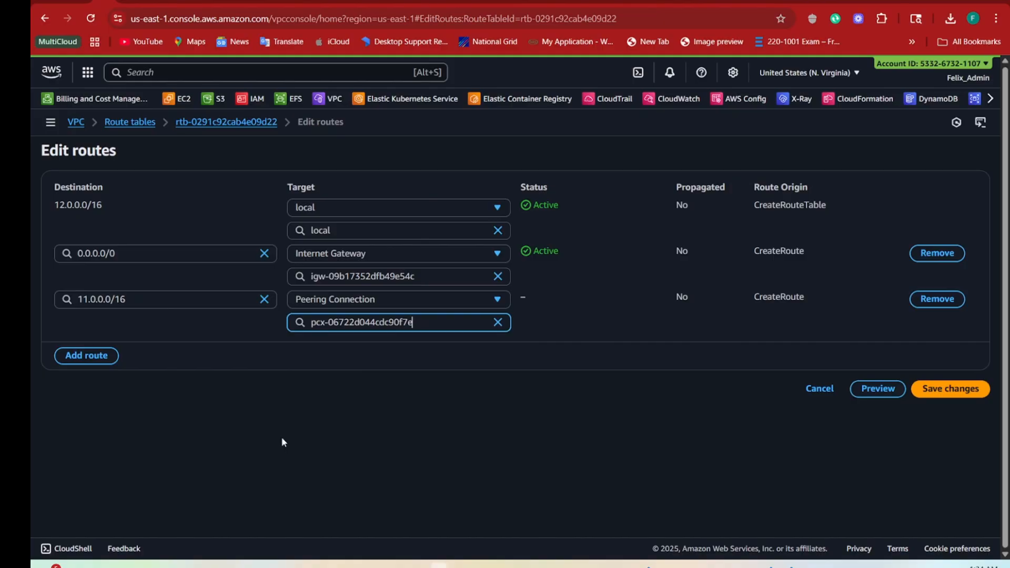
click(74, 356)
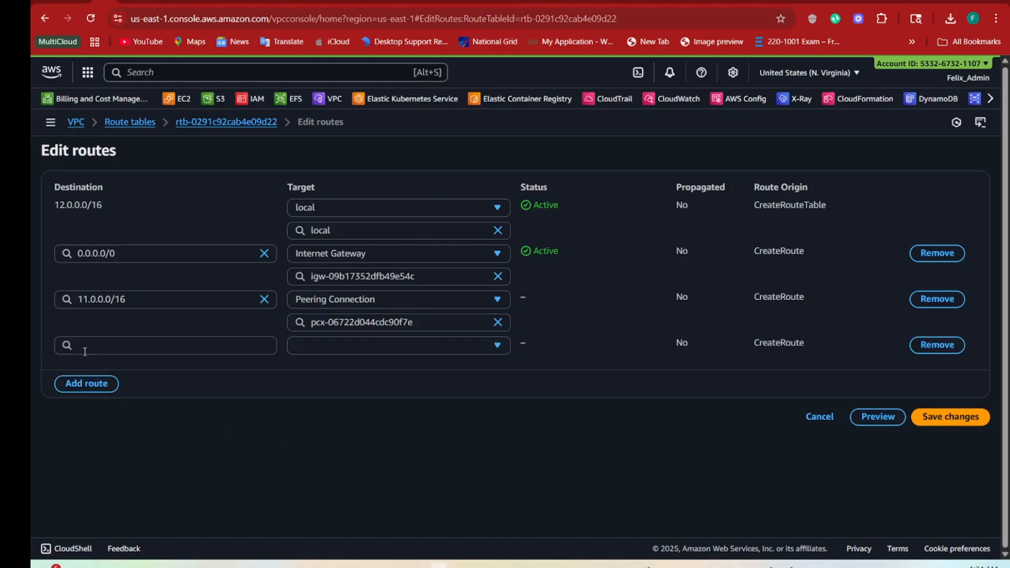
click(89, 345)
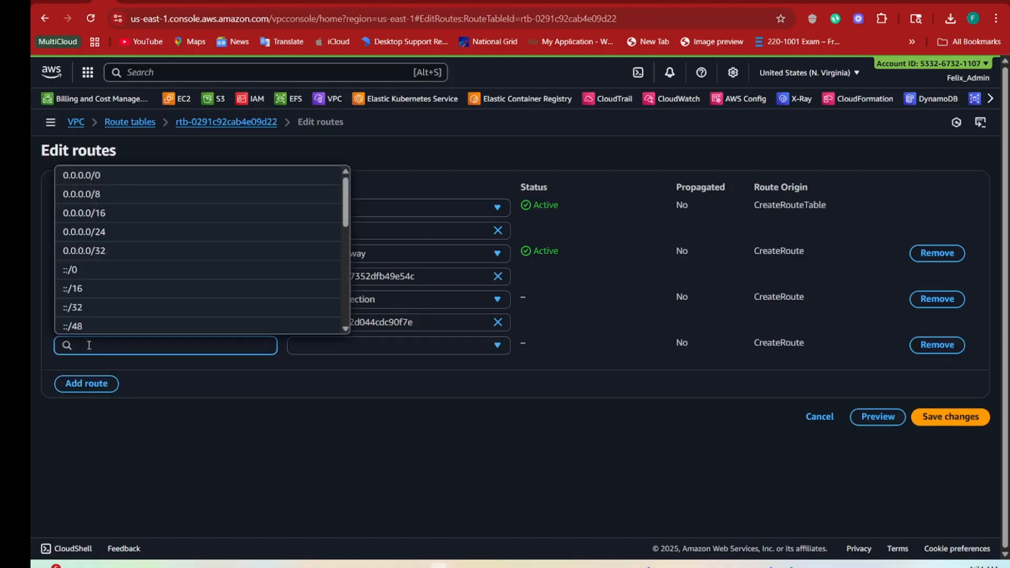
text(13.0.0.)
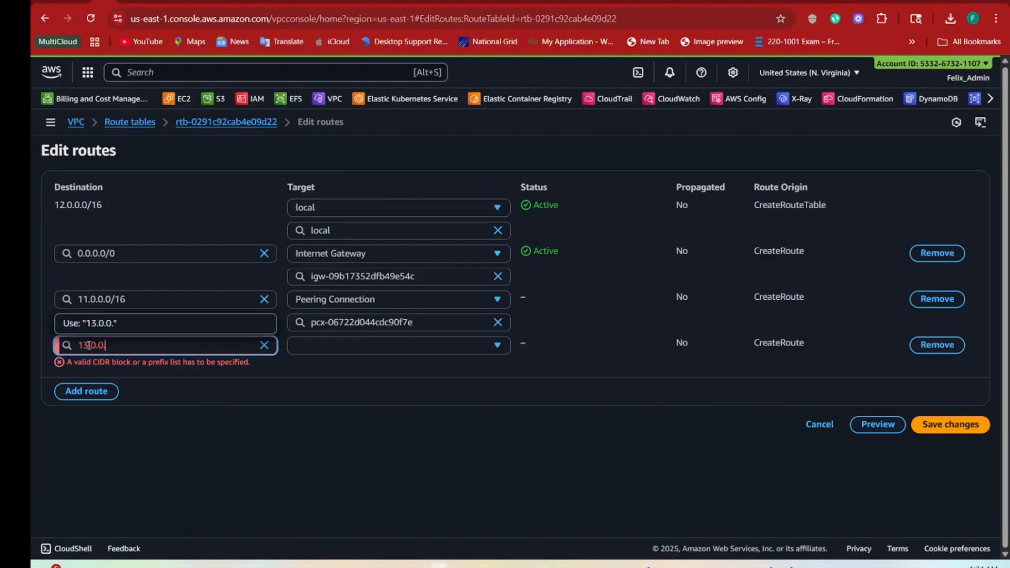
text(0/16)
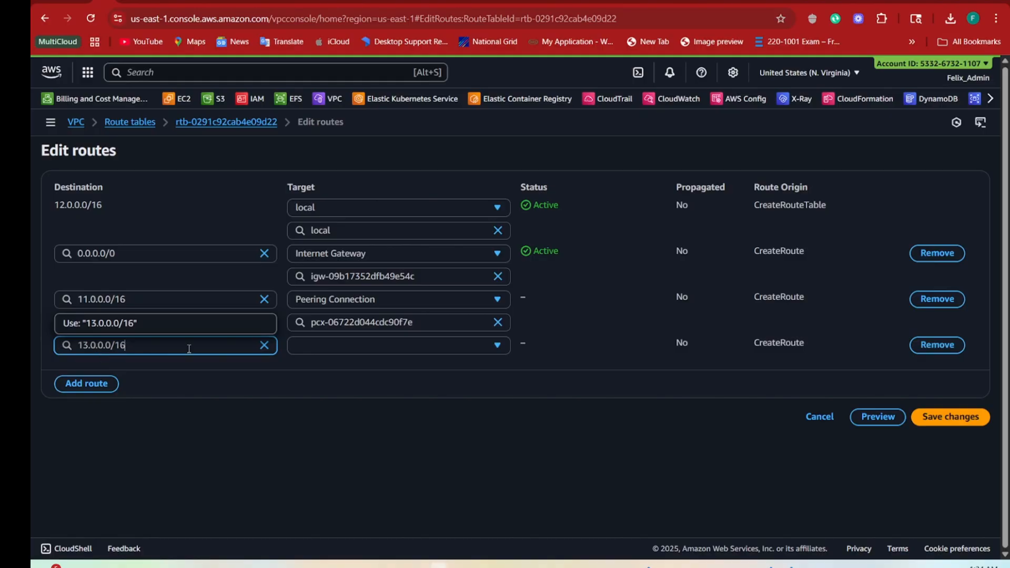
click(337, 346)
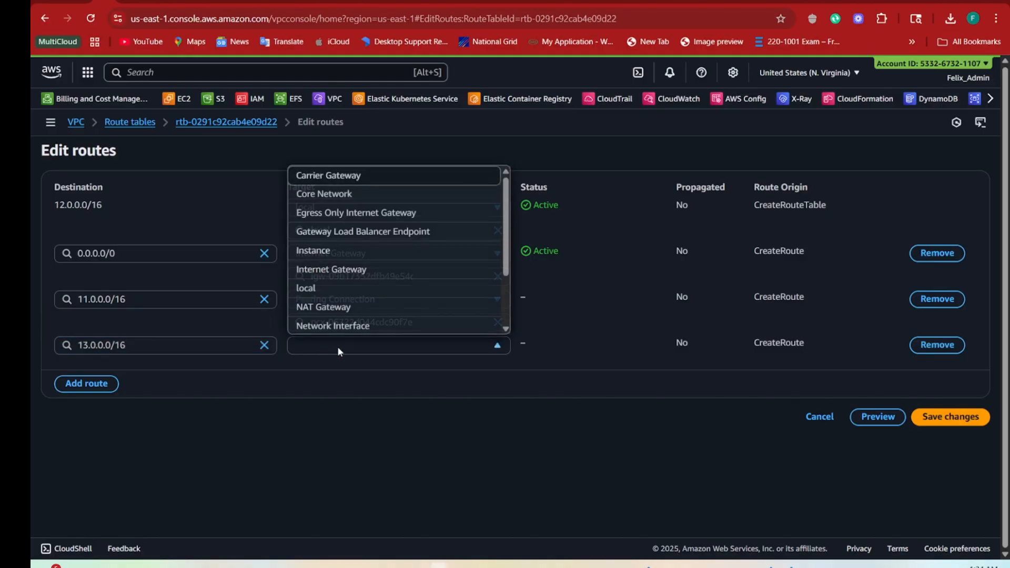
scroll(347, 313, down, 2)
click(356, 290)
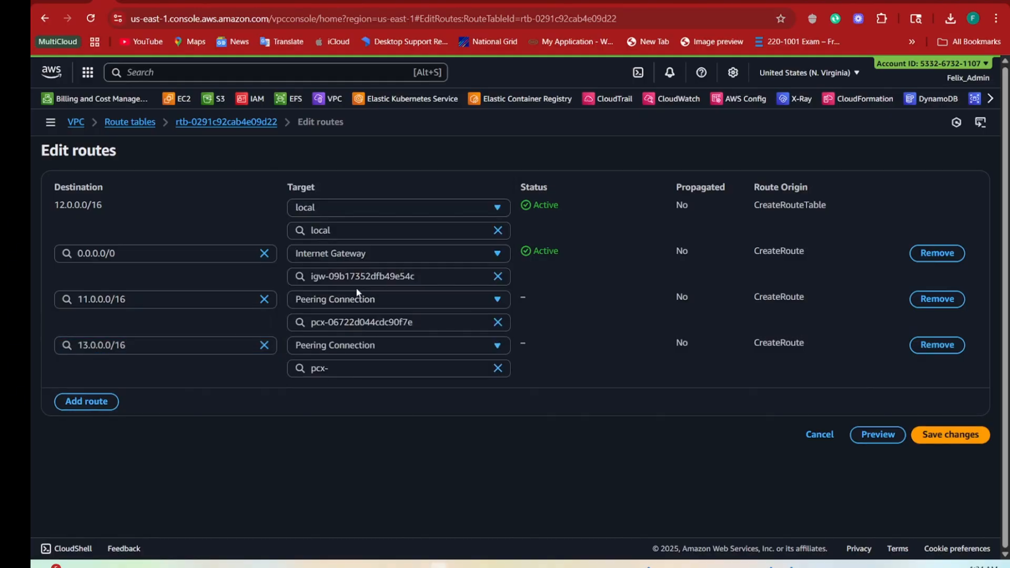
click(352, 366)
click(388, 428)
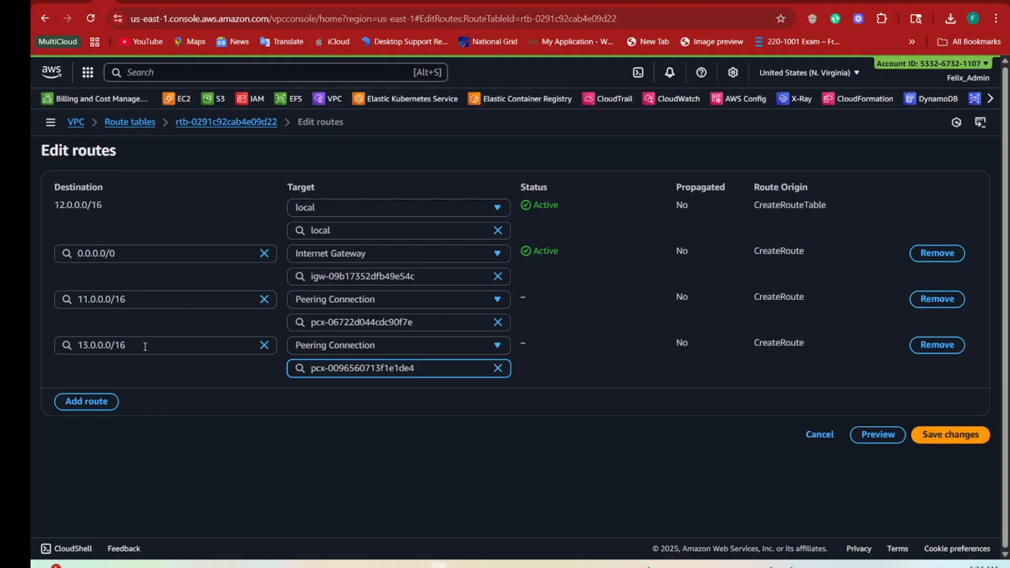
click(942, 435)
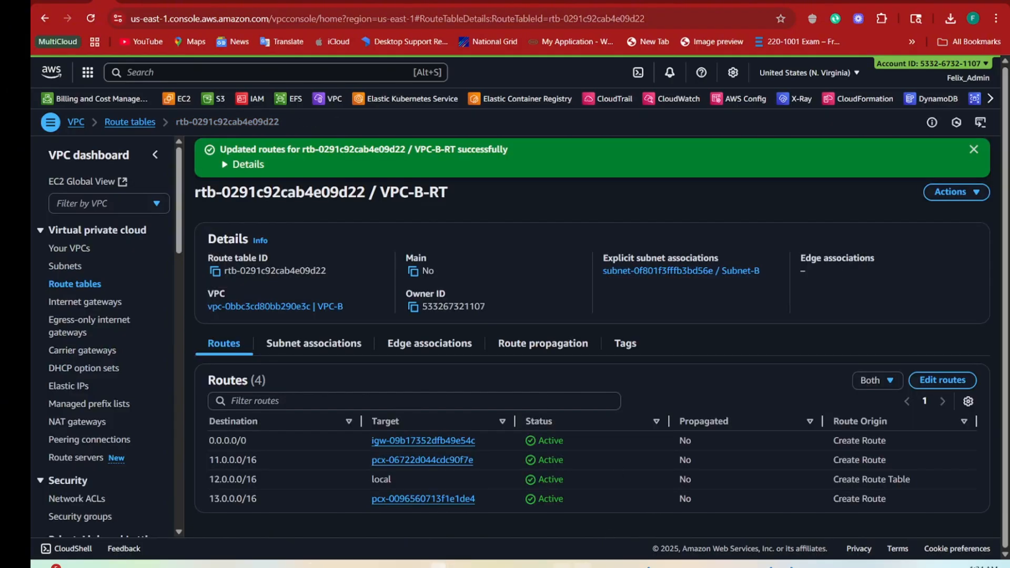
Switch to the other account's Ohio console in the Edge window and open the routes of route table VPC-C-RT for editing
mouse_move(542, 566)
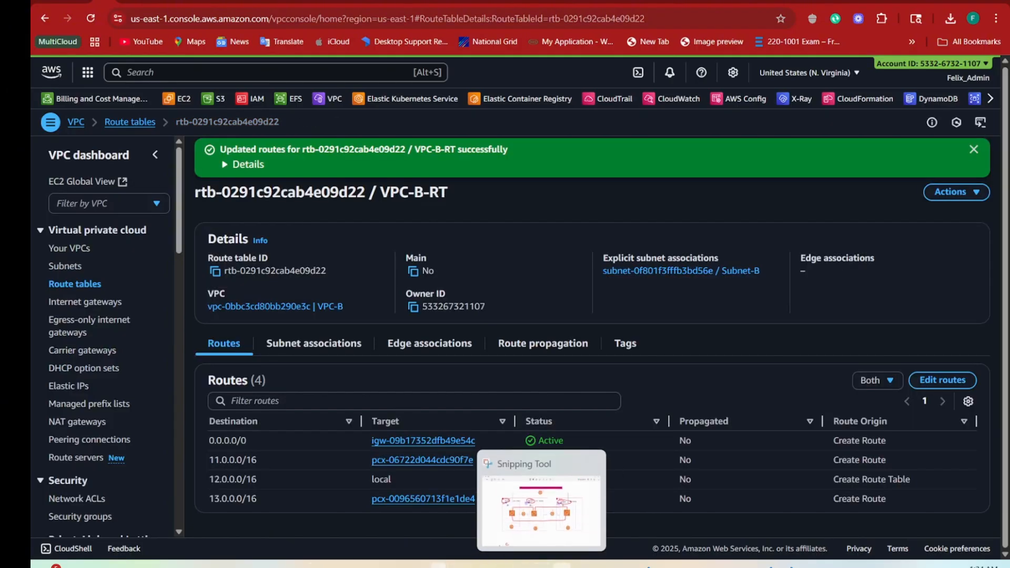
click(505, 562)
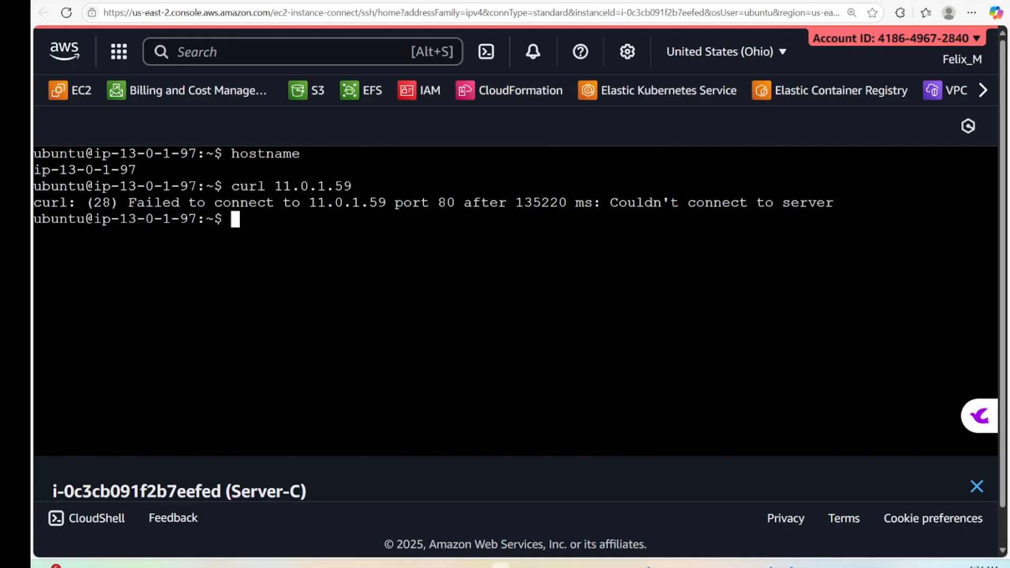
click(316, 11)
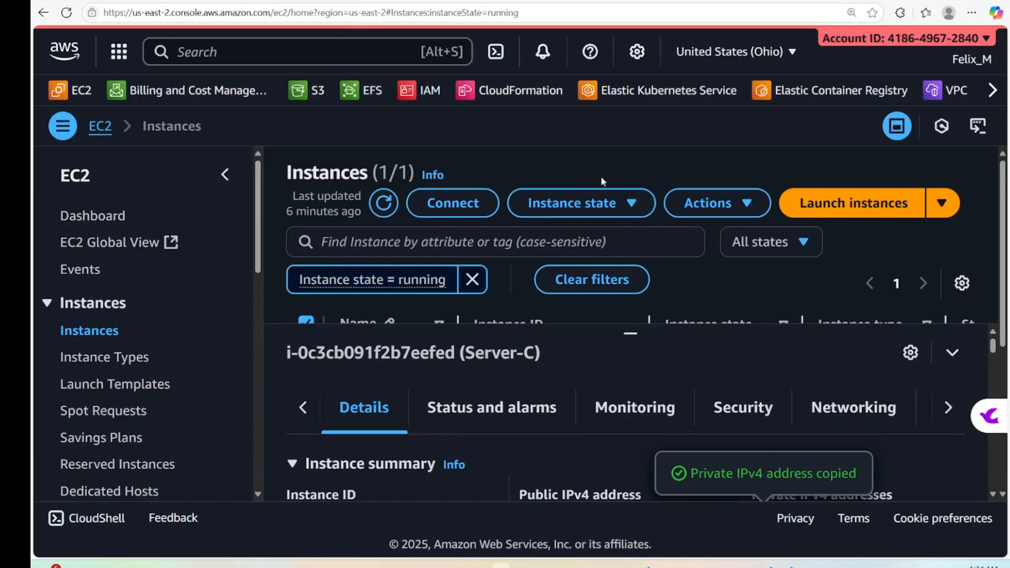
key(ctrl+minus)
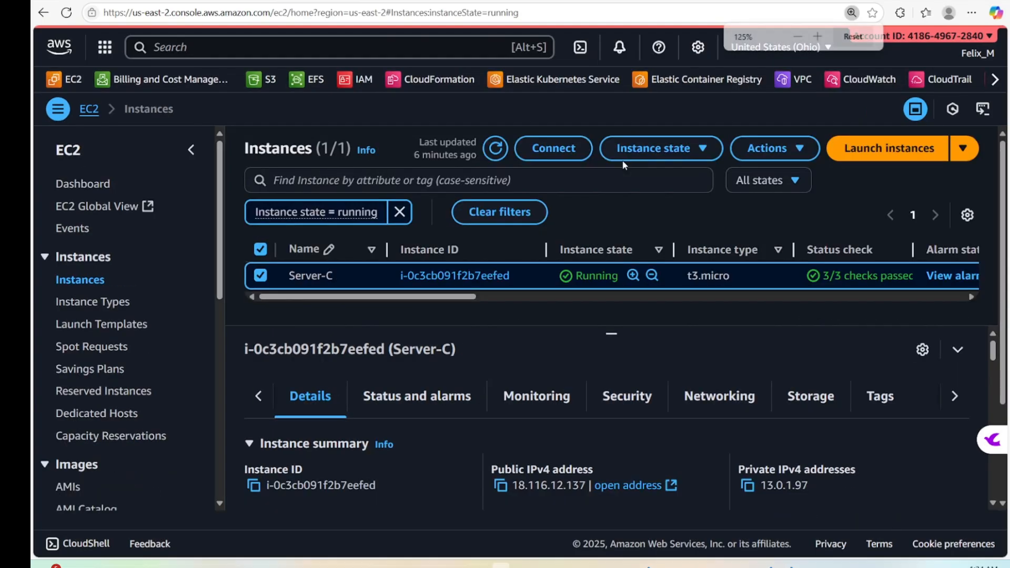
key(ctrl+minus)
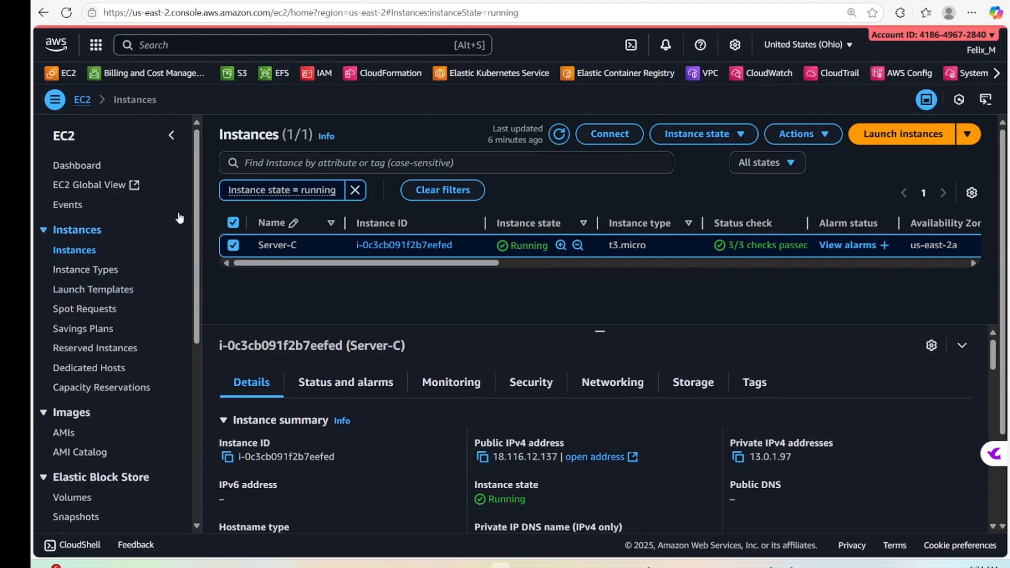
click(710, 78)
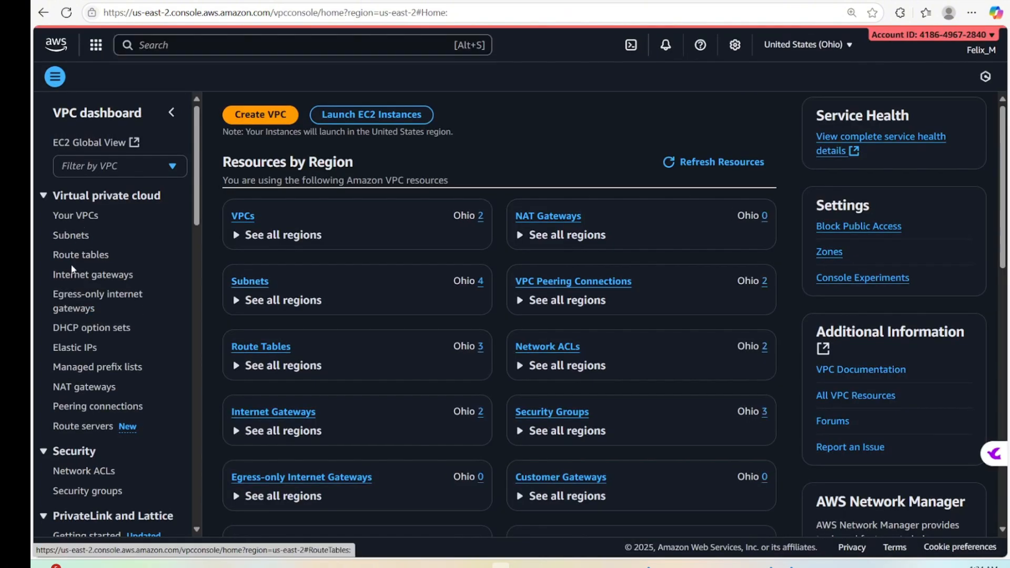
click(77, 278)
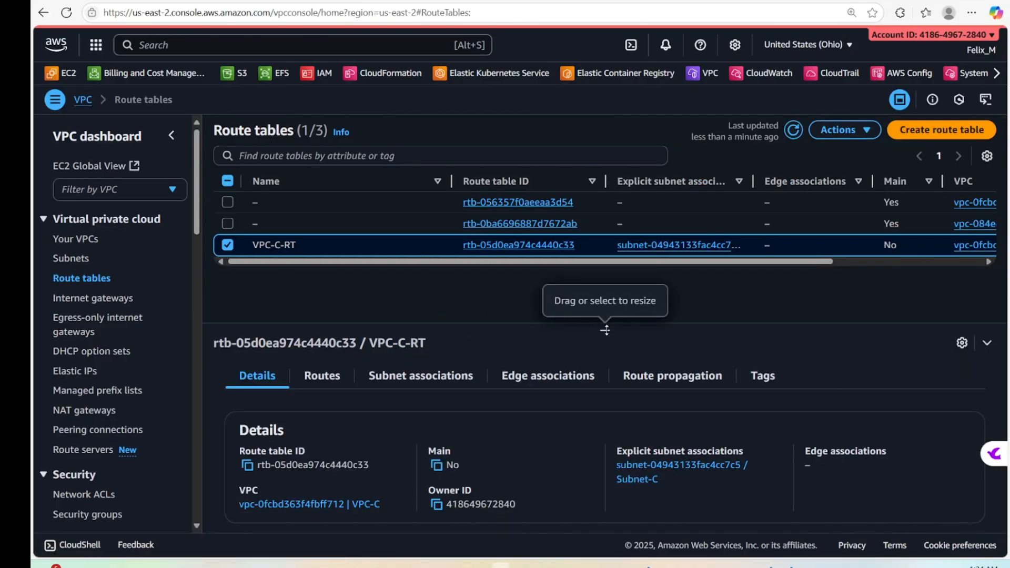
drag(606, 329, 606, 298)
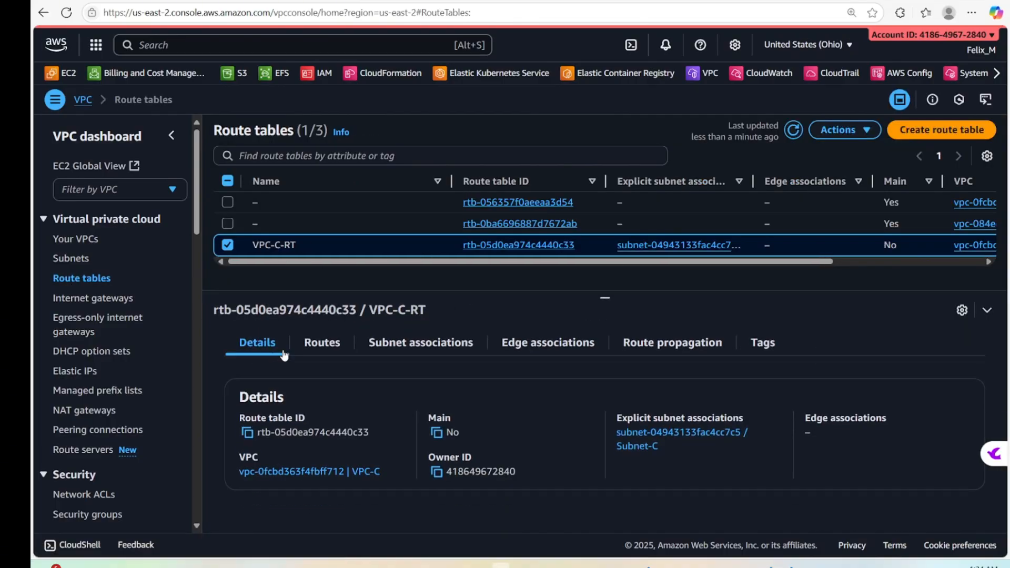
click(322, 343)
click(927, 384)
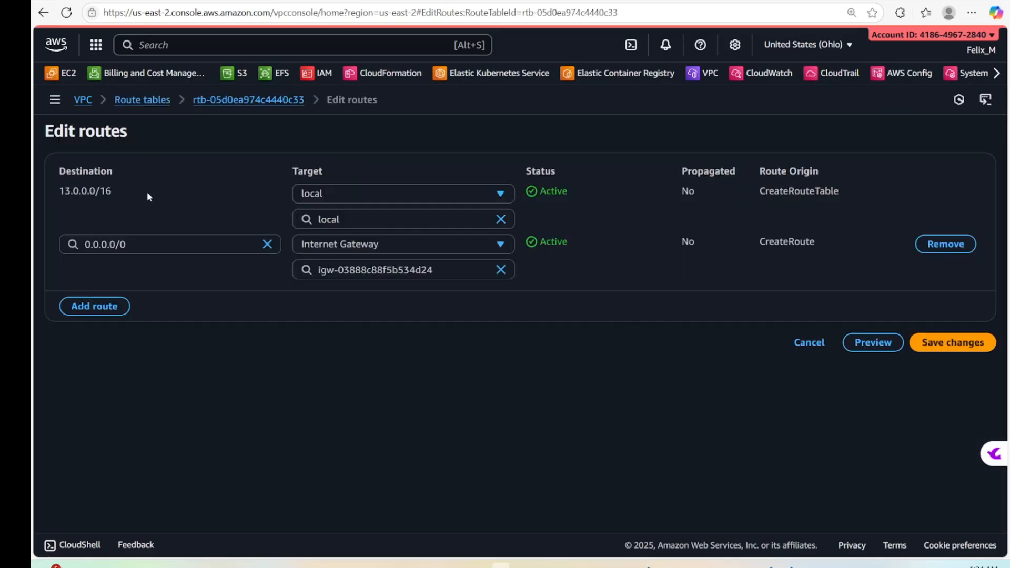
Add a route for 11.0.0.0/16 to VPC-C-RT, targeting peering connection pcx-0bb3b529f54ee95b2 (peering-from-C-to-A)
click(93, 308)
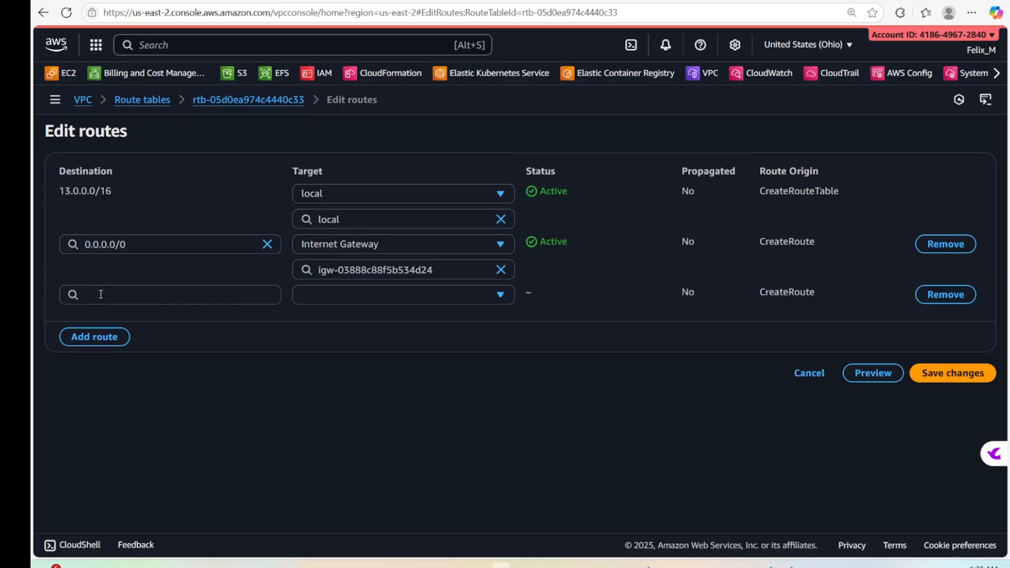
click(101, 295)
text(11)
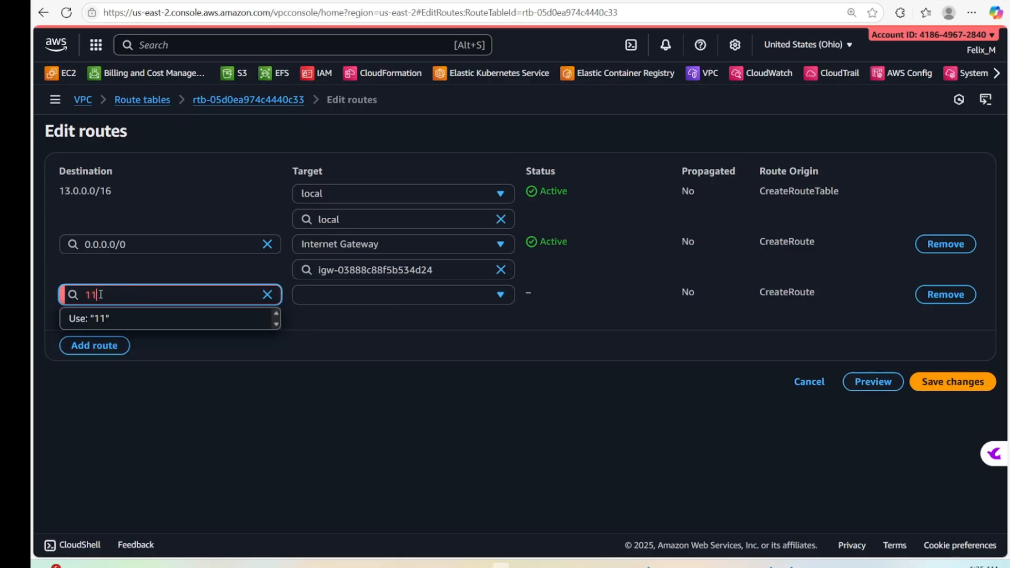
text(.0.0.0/16)
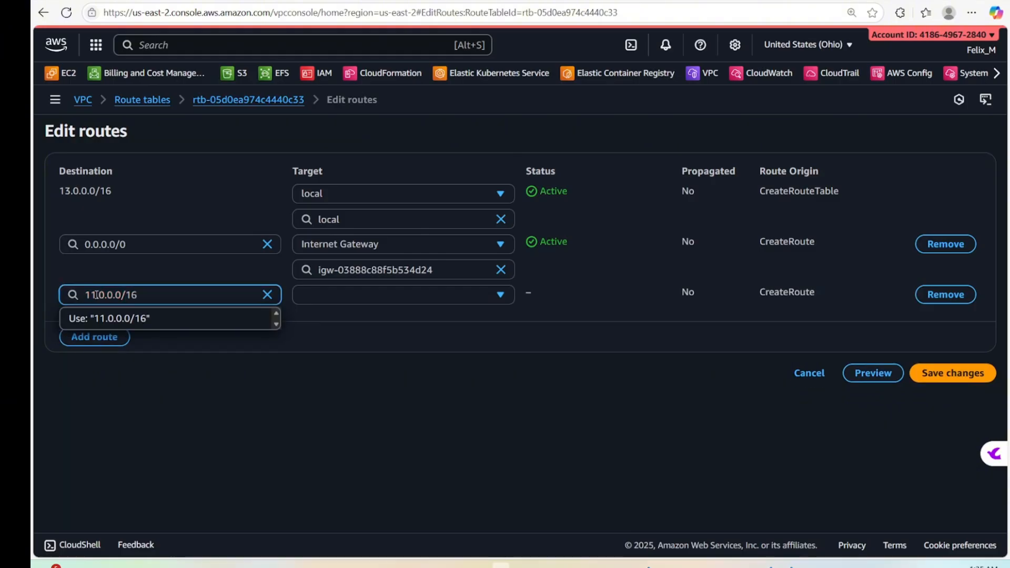
click(364, 296)
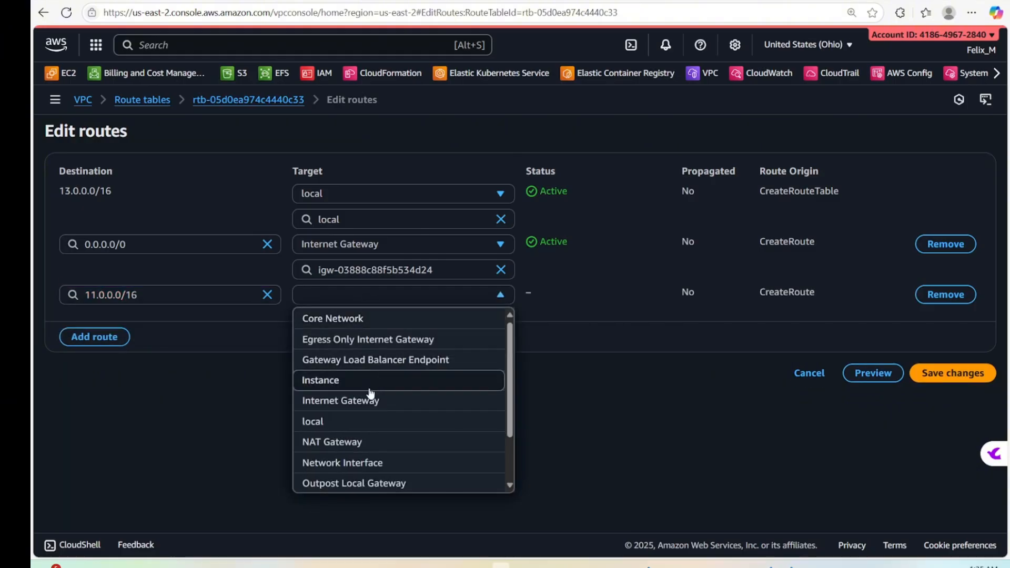
scroll(370, 393, down, 1)
click(356, 441)
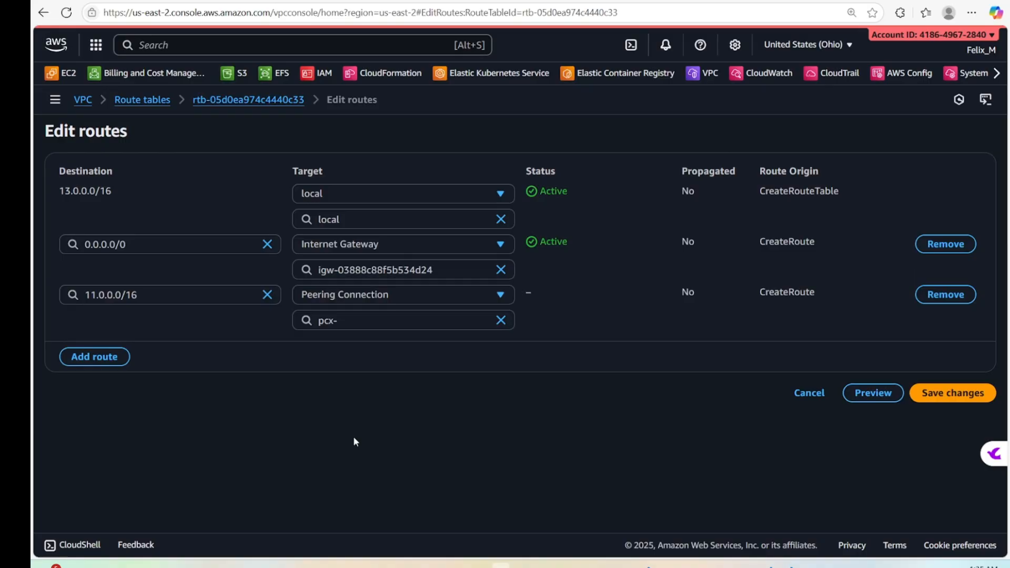
click(363, 322)
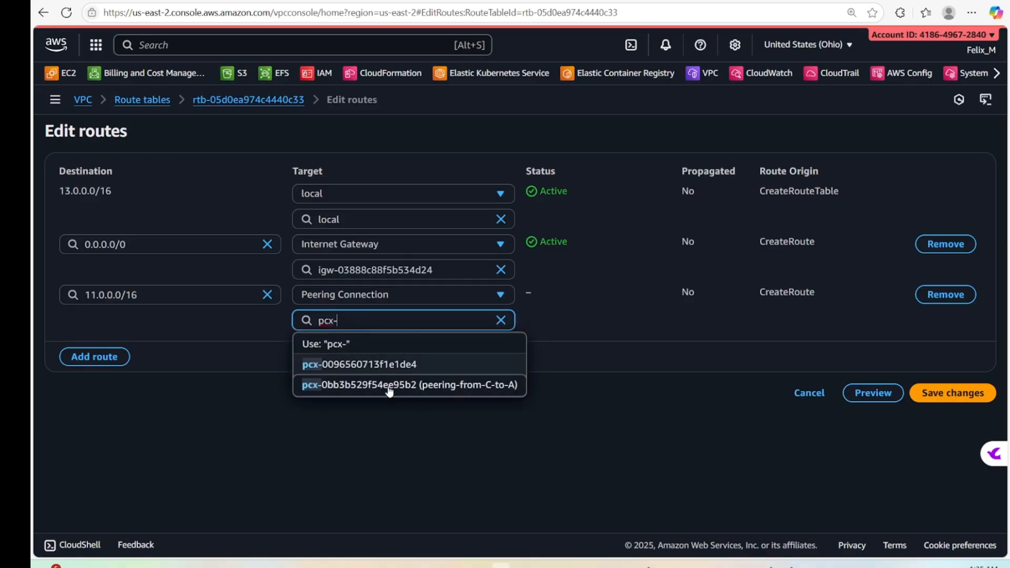
click(406, 387)
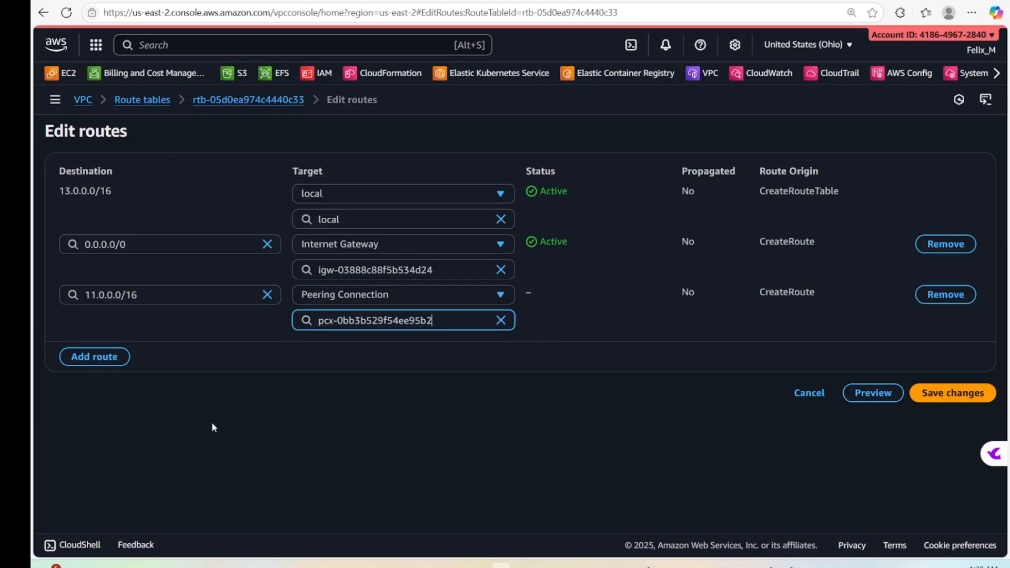
click(95, 358)
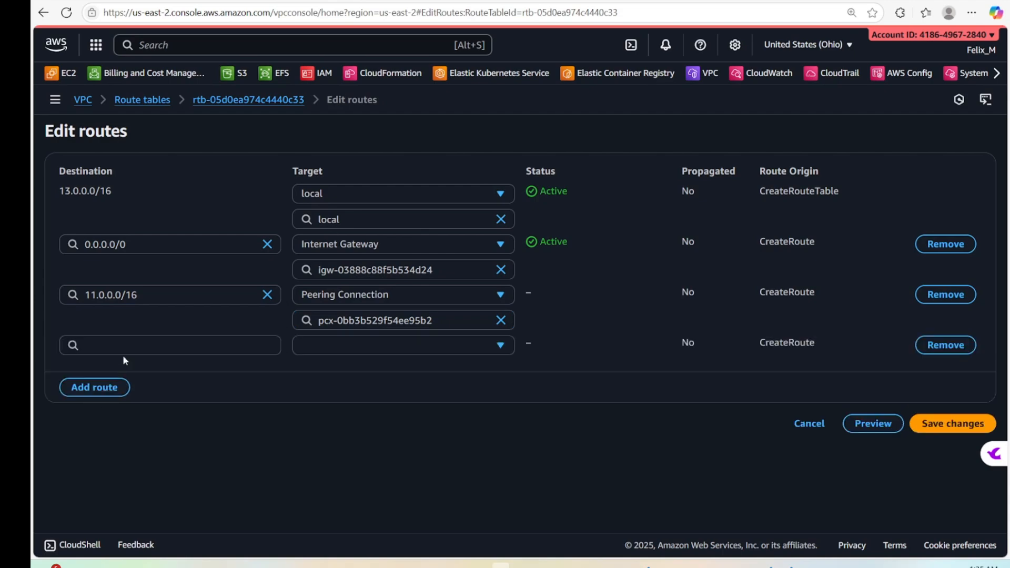
click(119, 347)
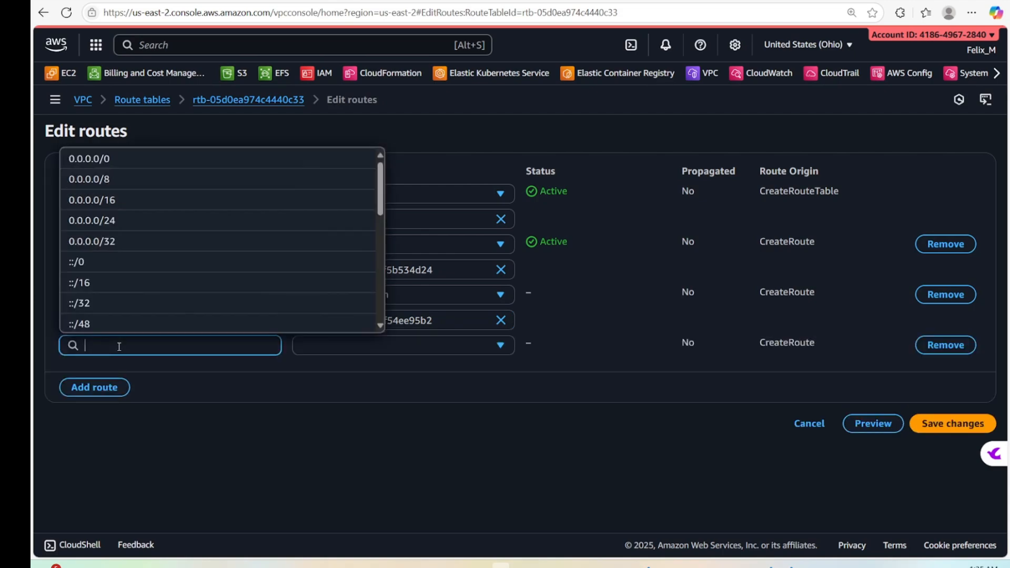
text(12)
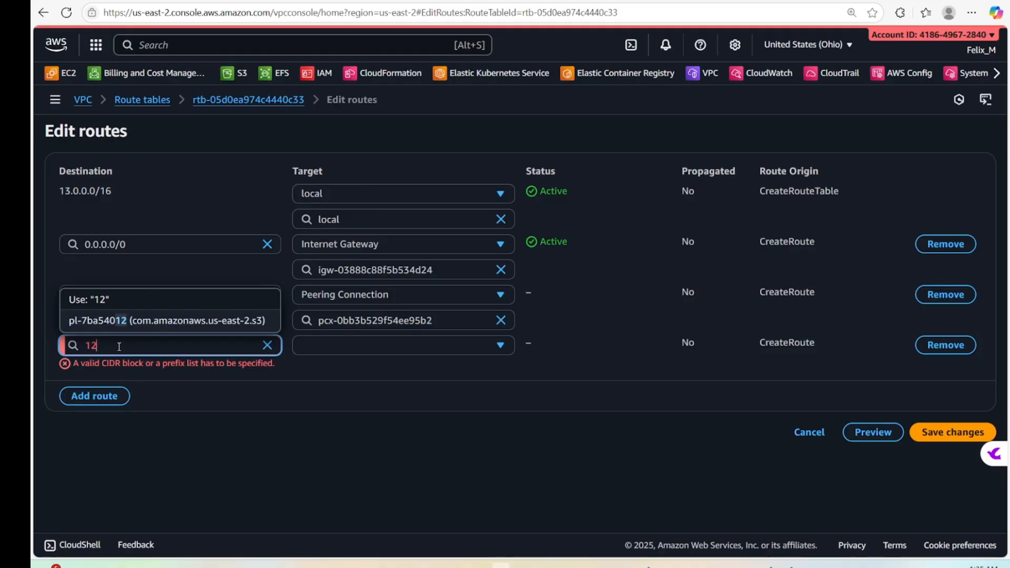
text(.0.0.)
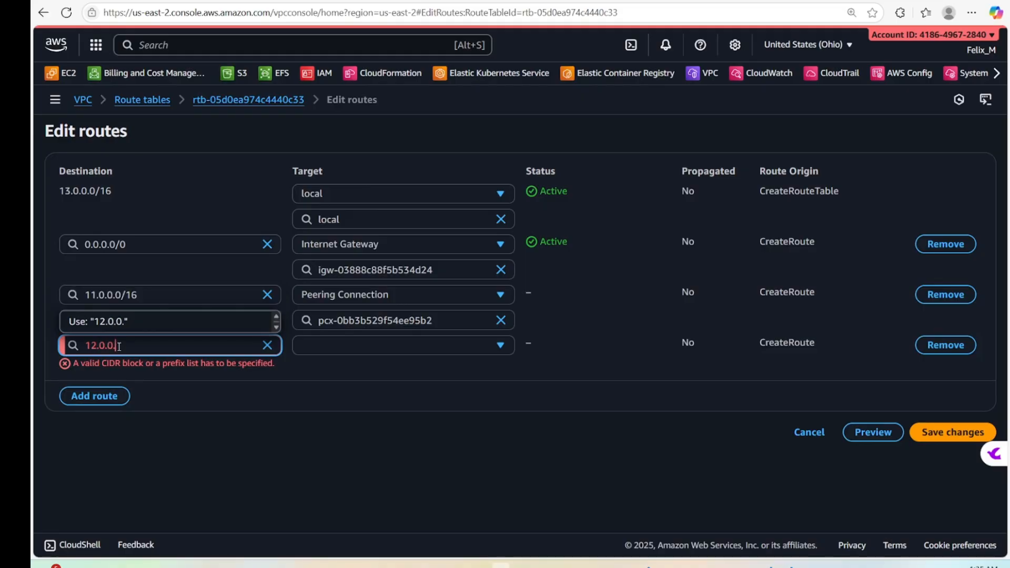
text(0/16)
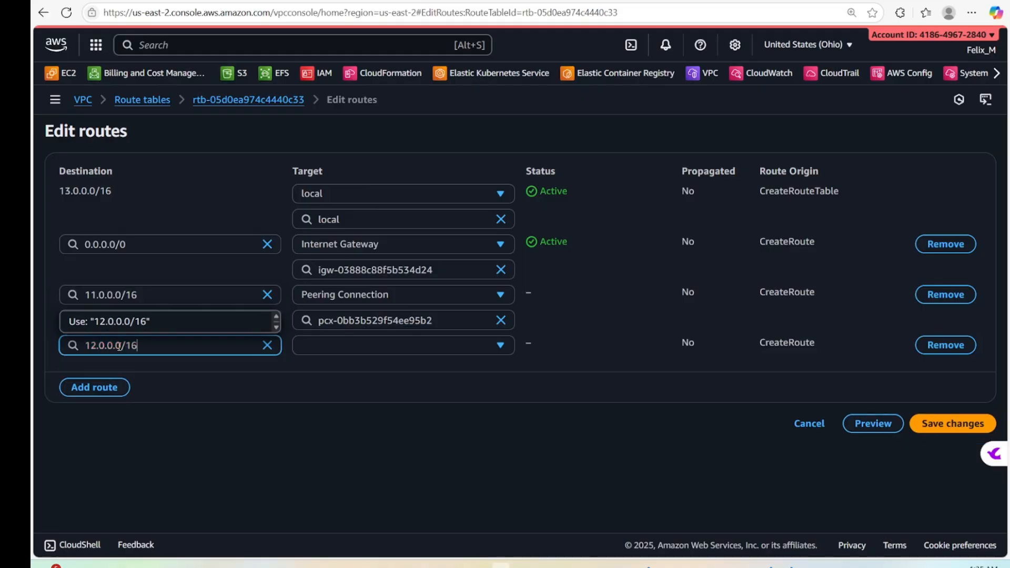
click(389, 346)
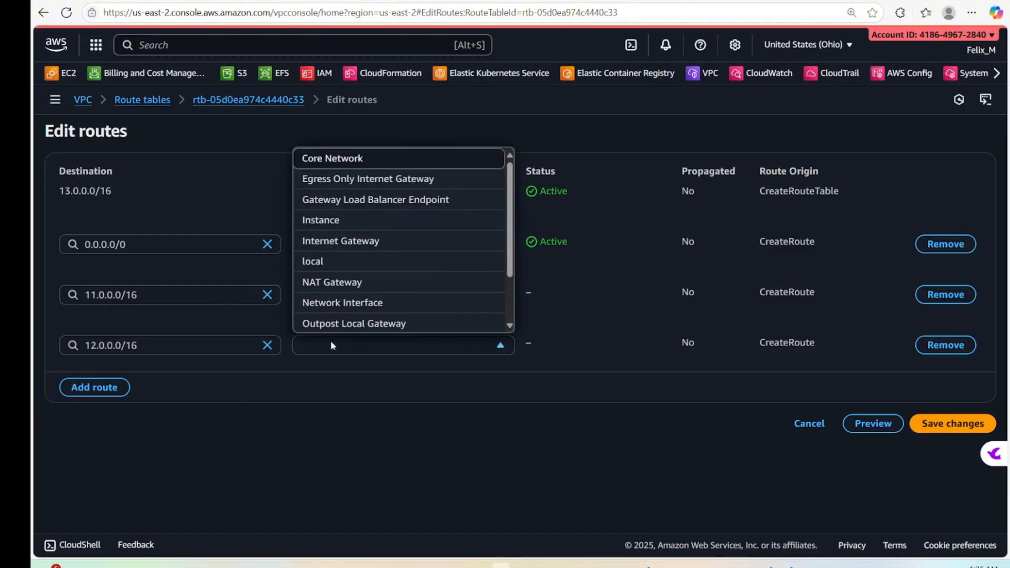
scroll(347, 289, down, 2)
click(345, 280)
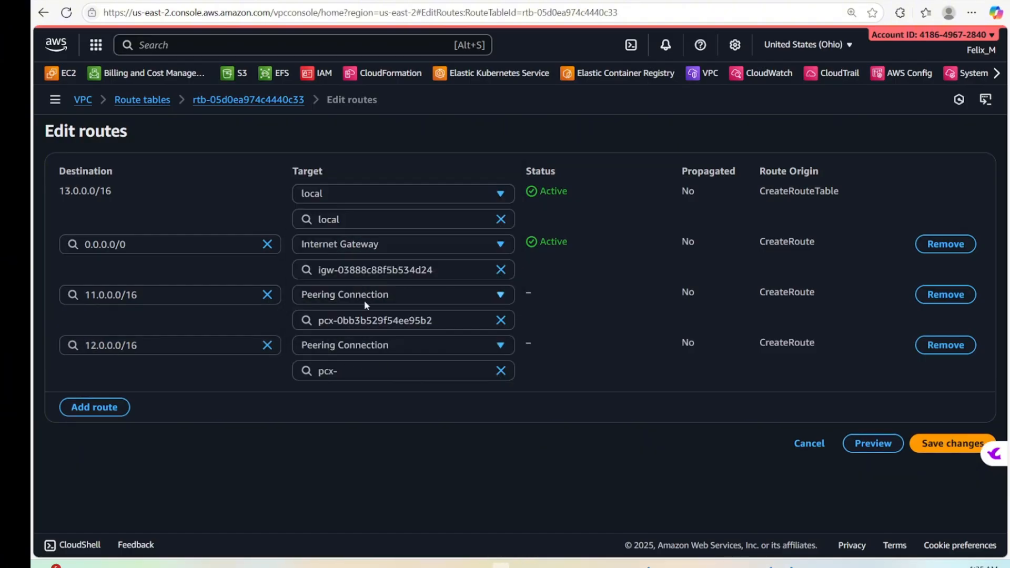
click(356, 373)
click(367, 415)
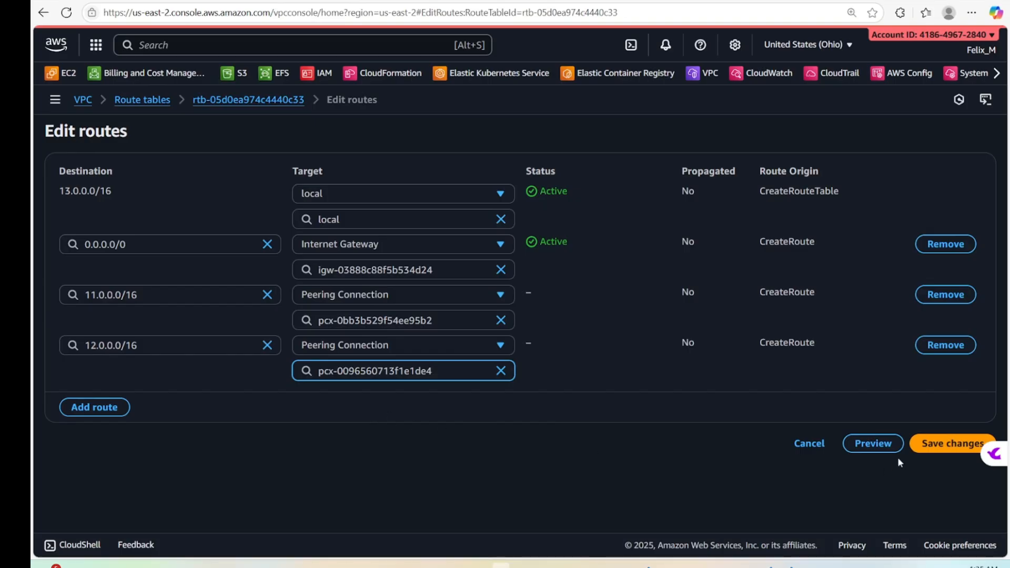
click(942, 445)
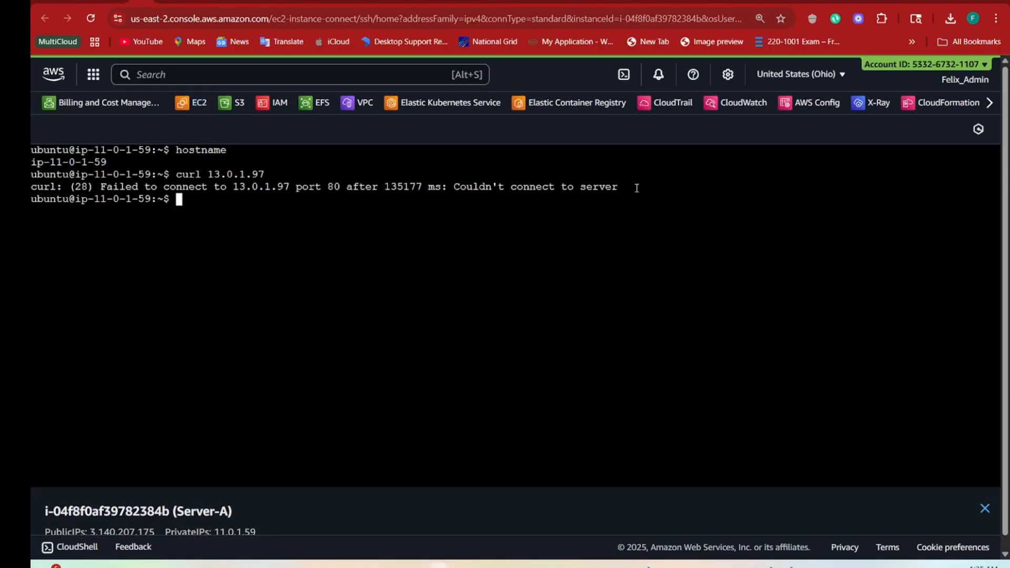
Switch to Server-A's terminal in the Chrome window, clear it, and rerun curl against Server-C's private IP 13.0.1.97
drag(637, 188, 69, 187)
click(321, 273)
key(ctrl+plus)
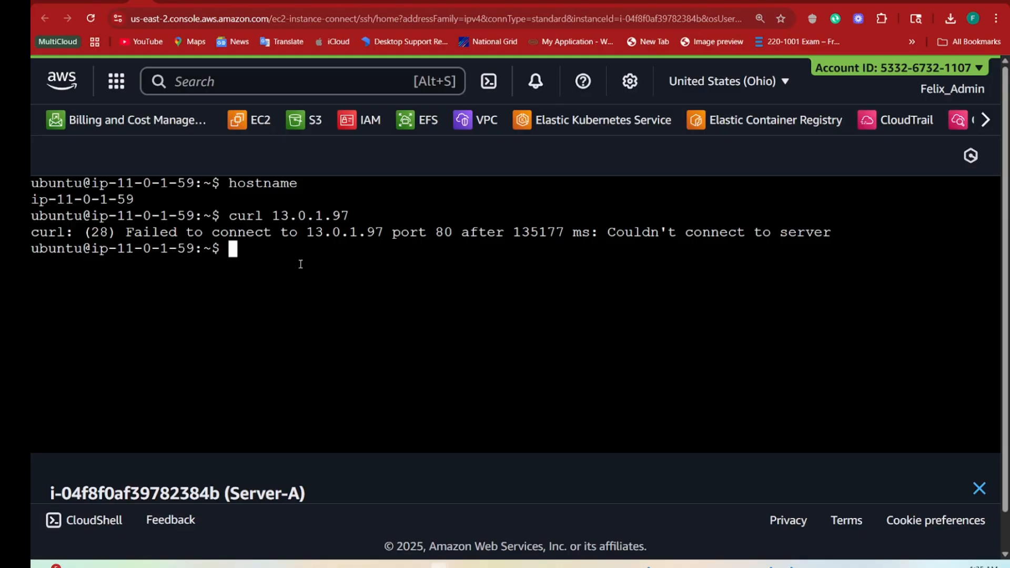
text(clear)
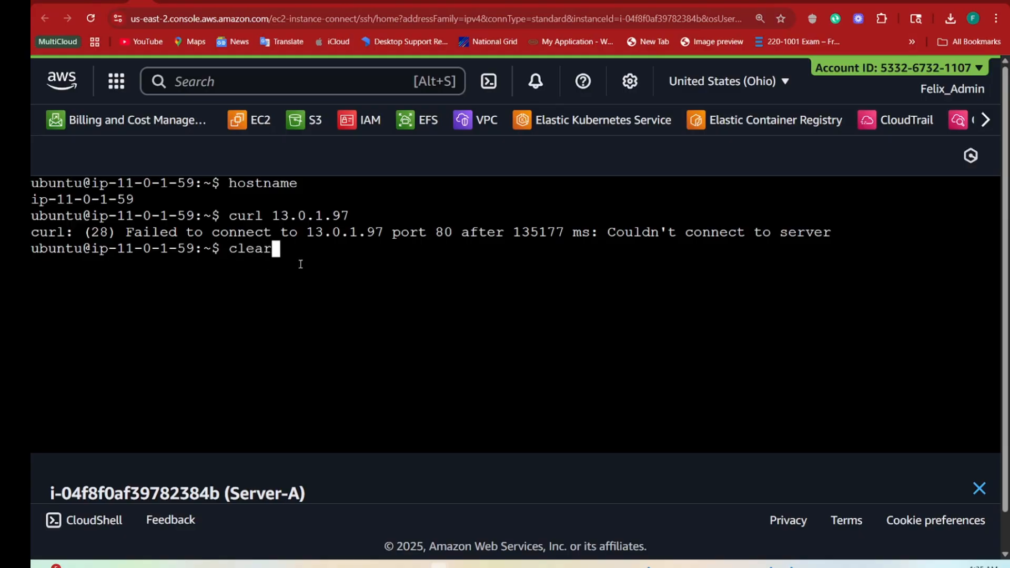
key(Return)
text(clear)
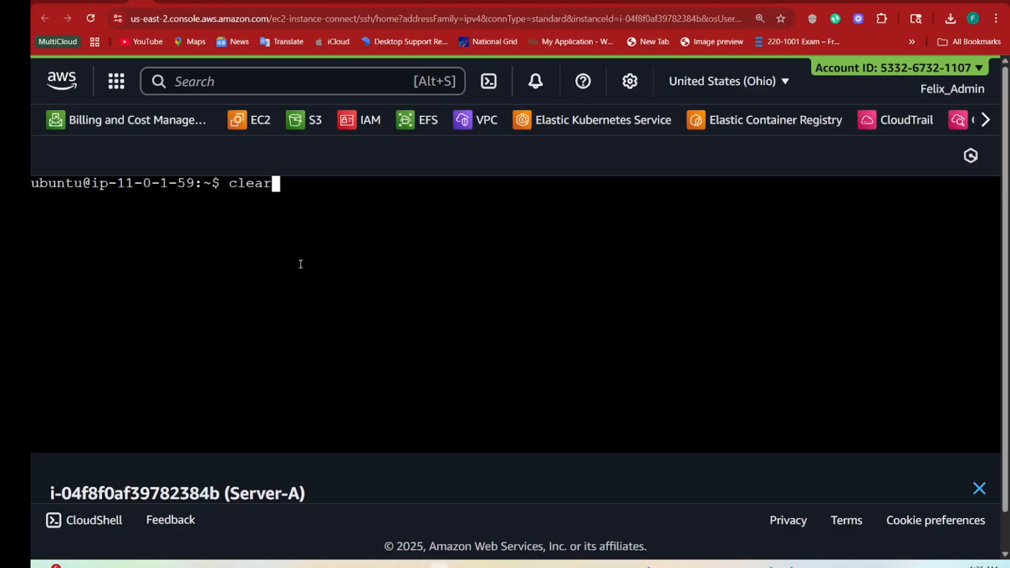
key(Up)
key(Up)
key(Return)
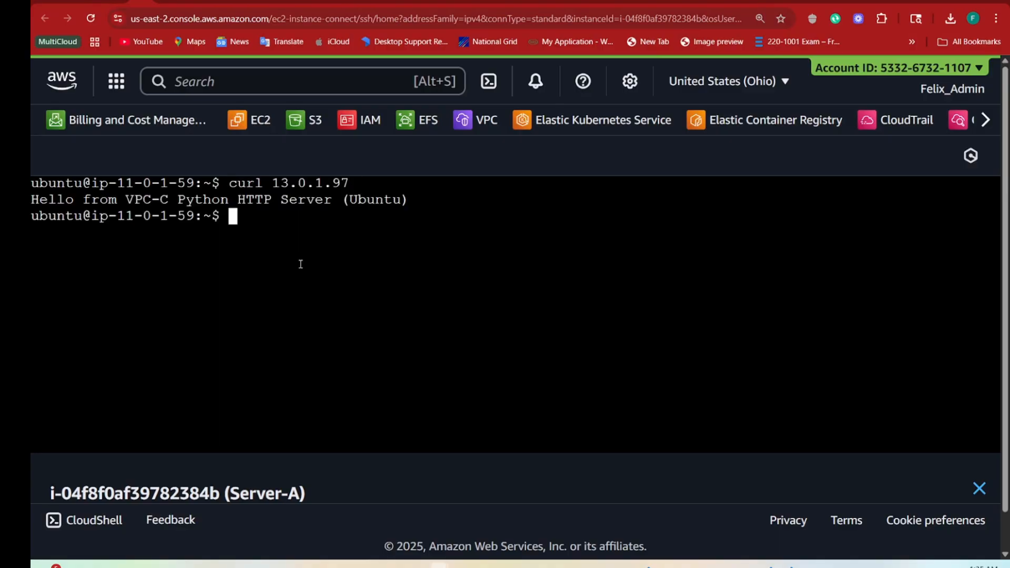
Compare the curl response on Server-A with the web page served at Server-C's public address 18.116.12.137
drag(424, 202, 32, 201)
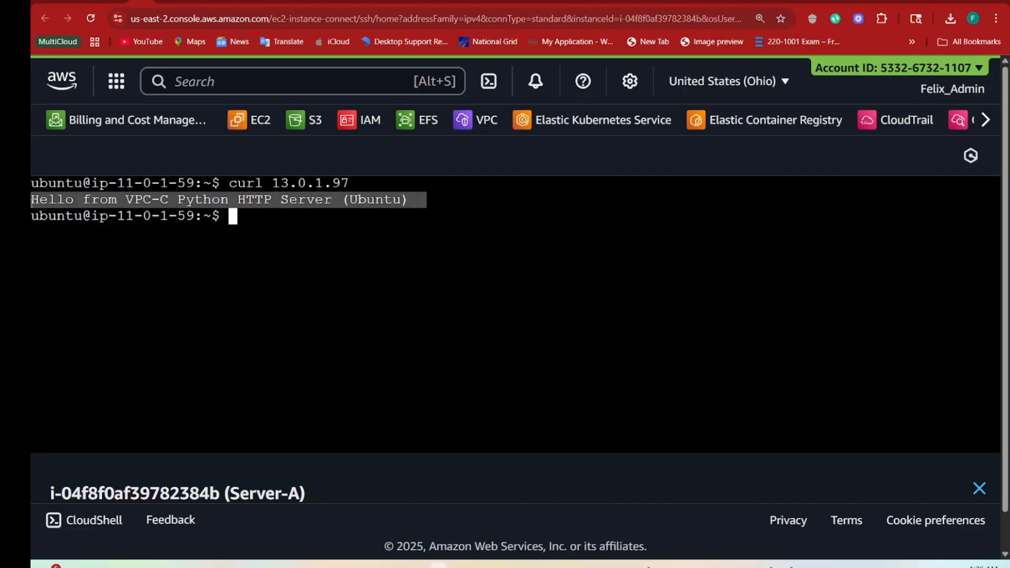
drag(314, 495, 46, 495)
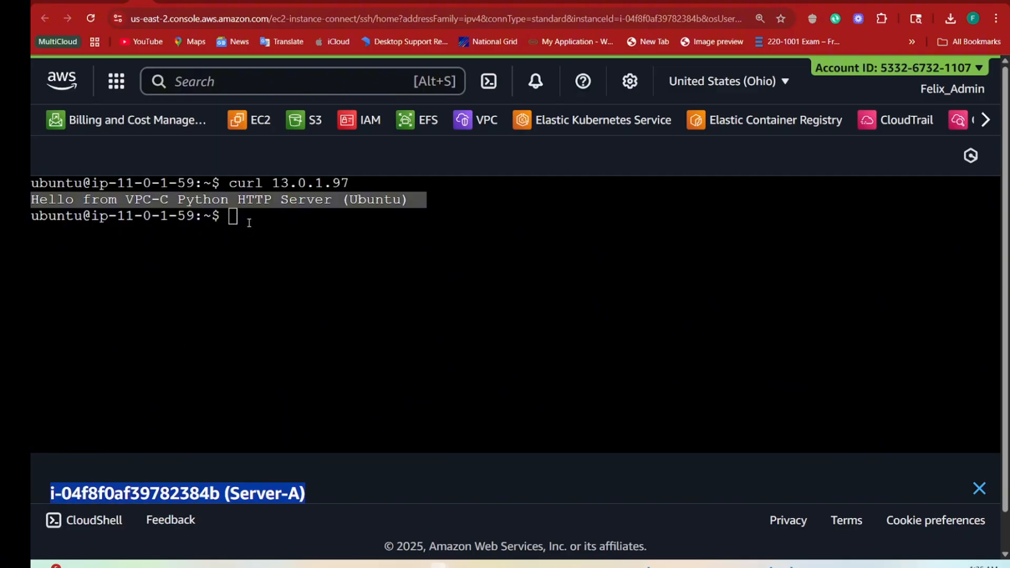
drag(366, 184, 271, 185)
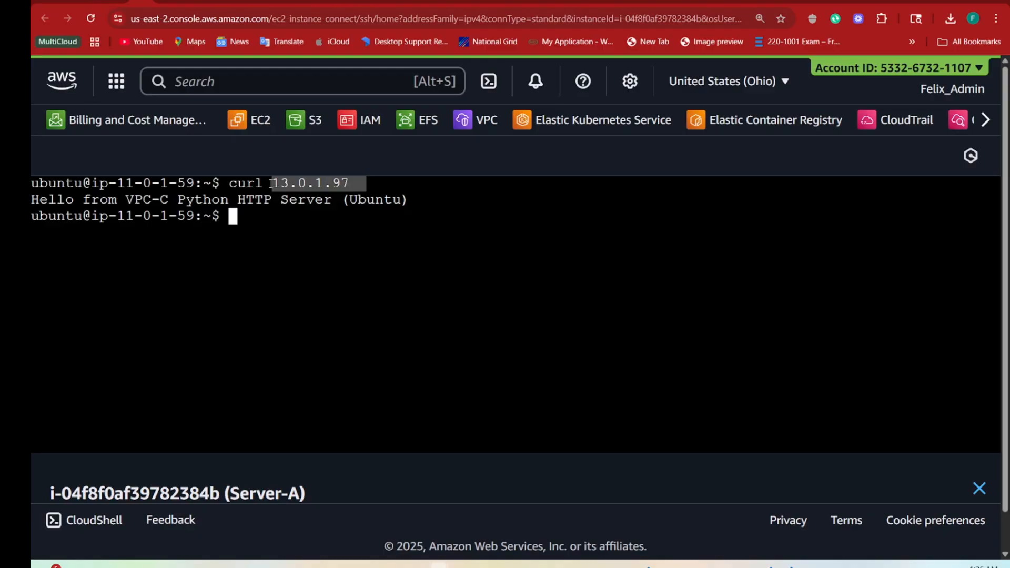
drag(428, 203, 32, 203)
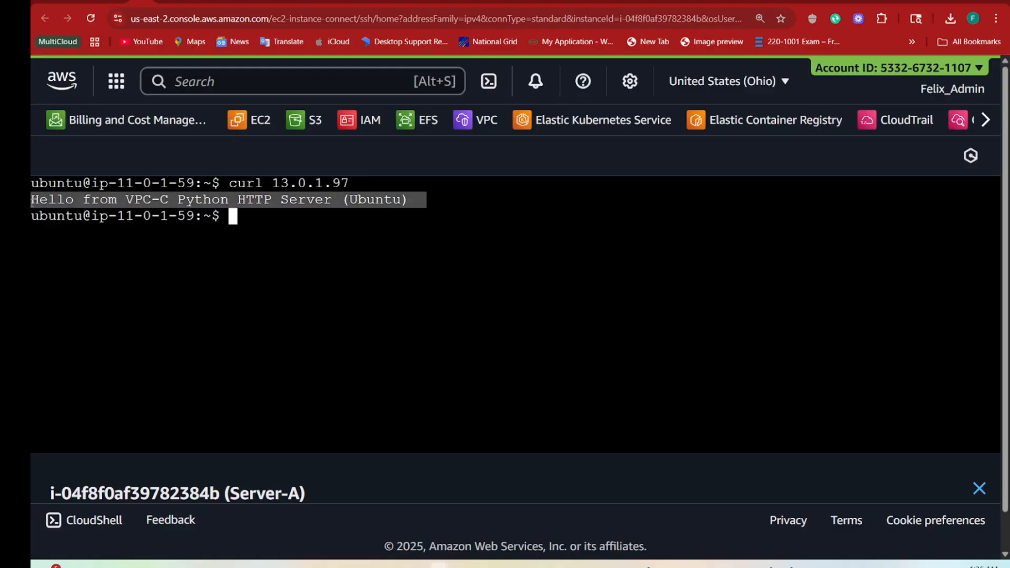
click(860, 1)
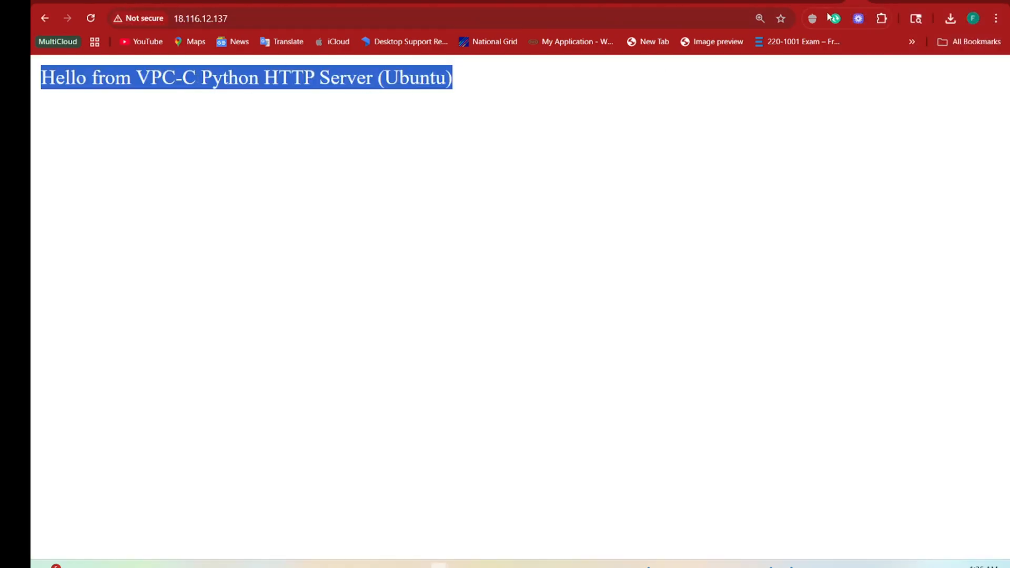
Switch to Server-B's terminal session, enlarge it, and review the output of the earlier curl to 13.0.1.97
click(156, 2)
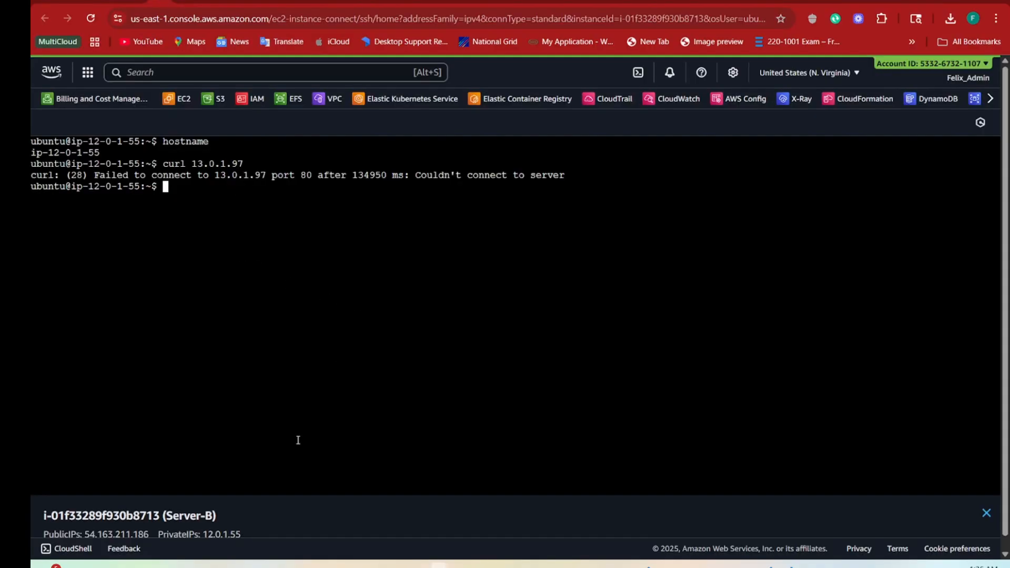
key(ctrl+plus)
key(ctrl+plus)
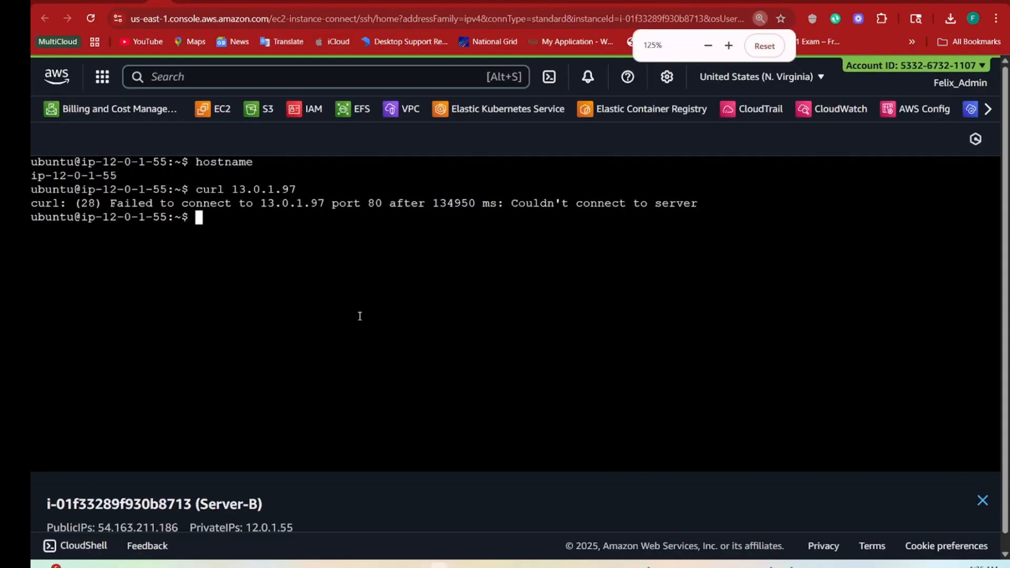
key(ctrl+plus)
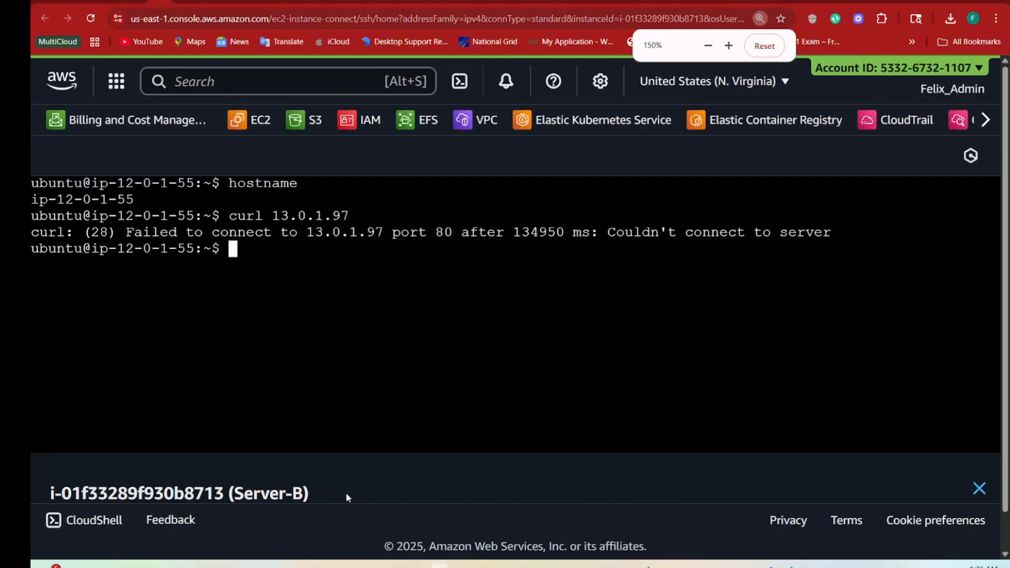
drag(346, 493, 39, 495)
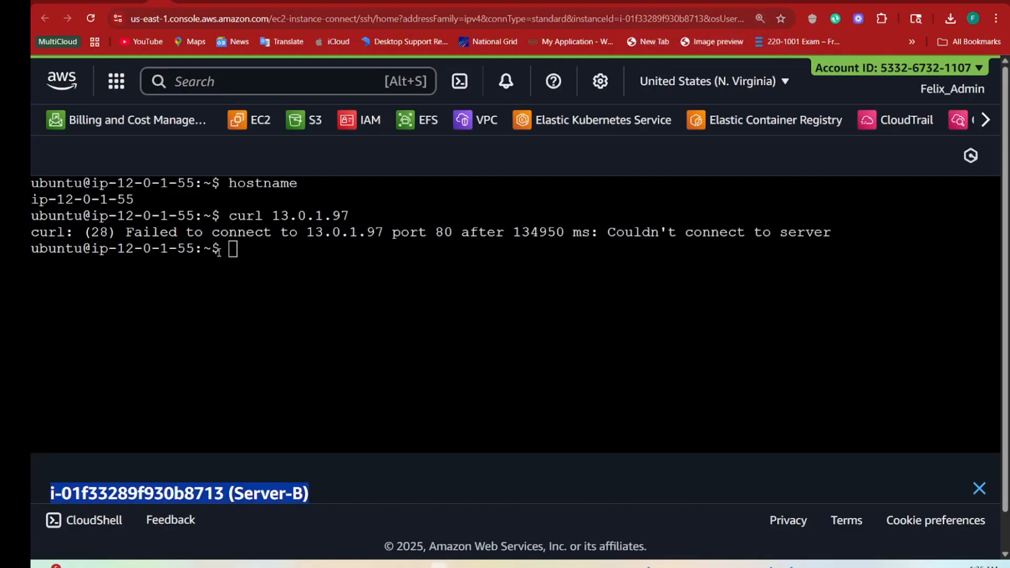
click(357, 216)
drag(357, 217, 272, 217)
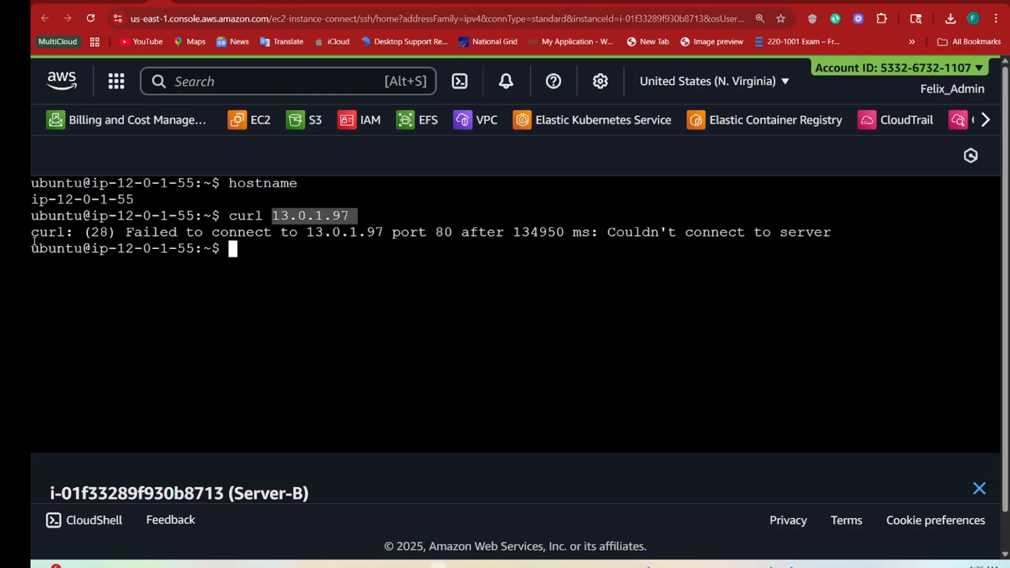
drag(33, 234, 861, 237)
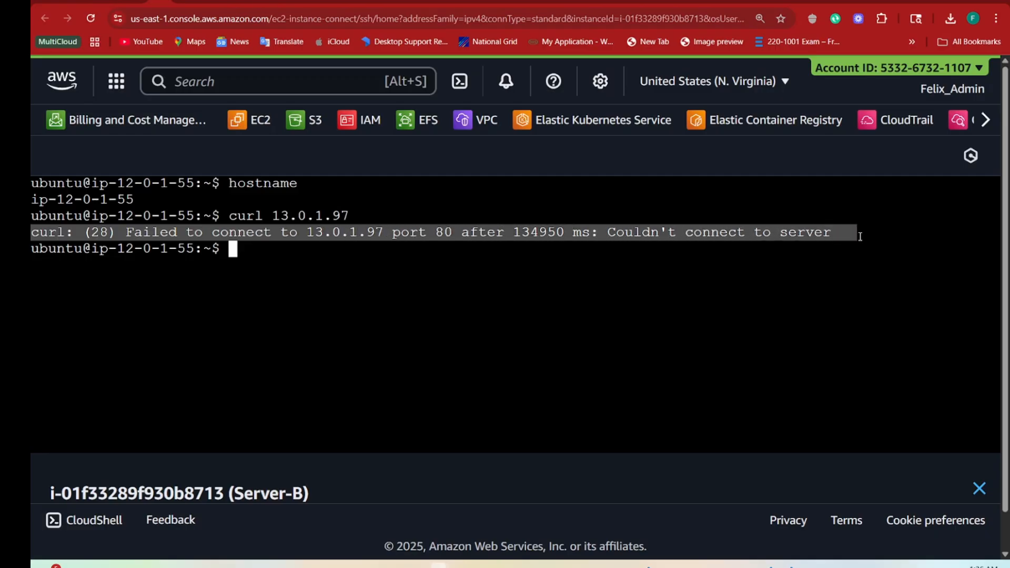
Clear Server-B's terminal, rerun curl against 13.0.1.97, and check the response
click(268, 280)
text(clear)
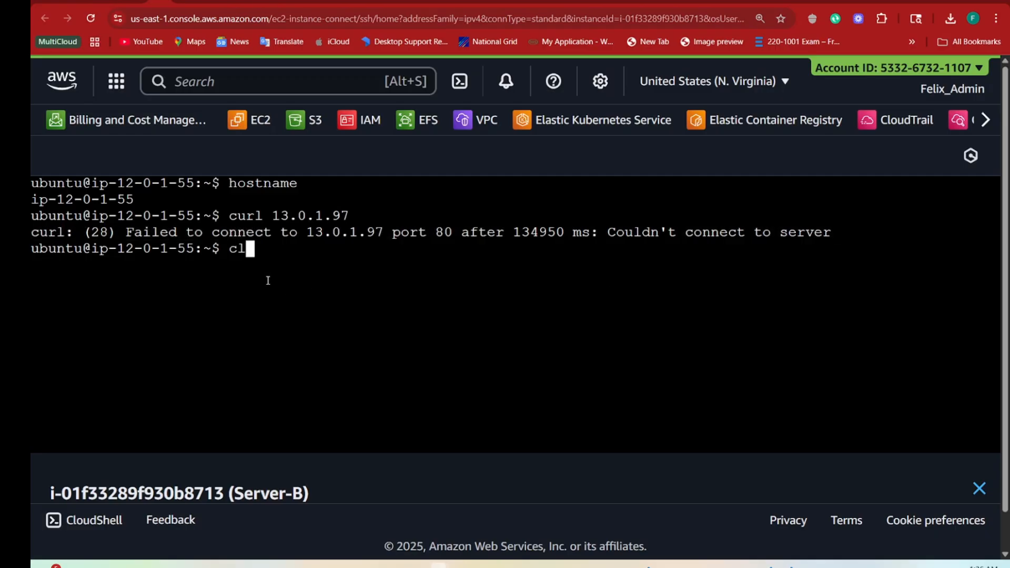
key(Return)
key(Up)
key(Up)
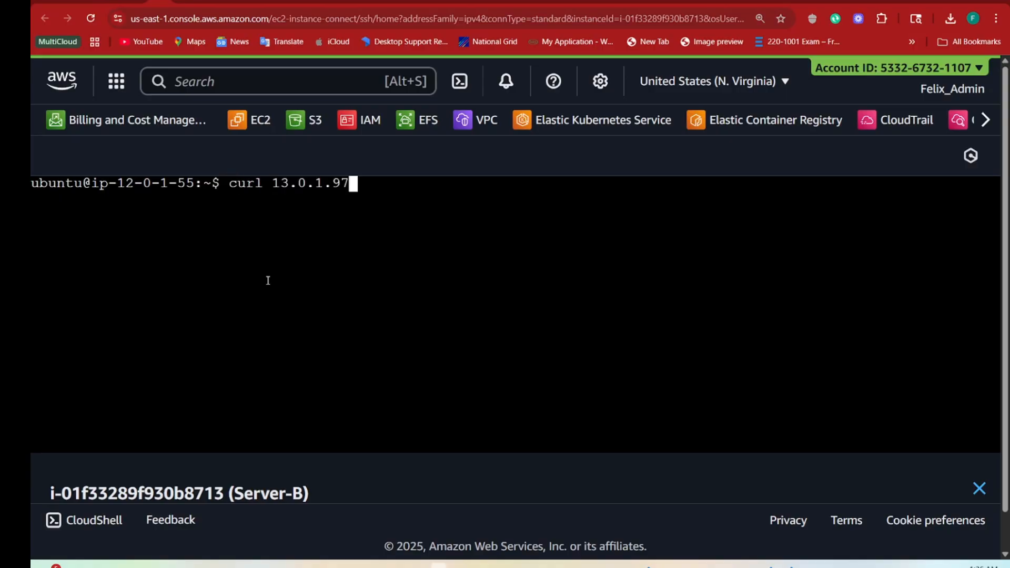
key(Return)
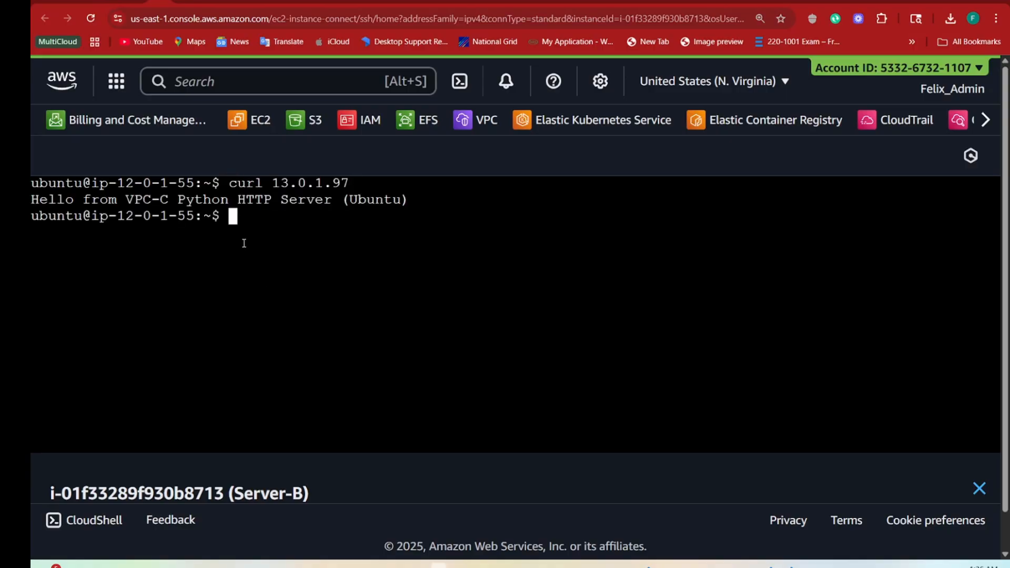
drag(431, 198, 31, 199)
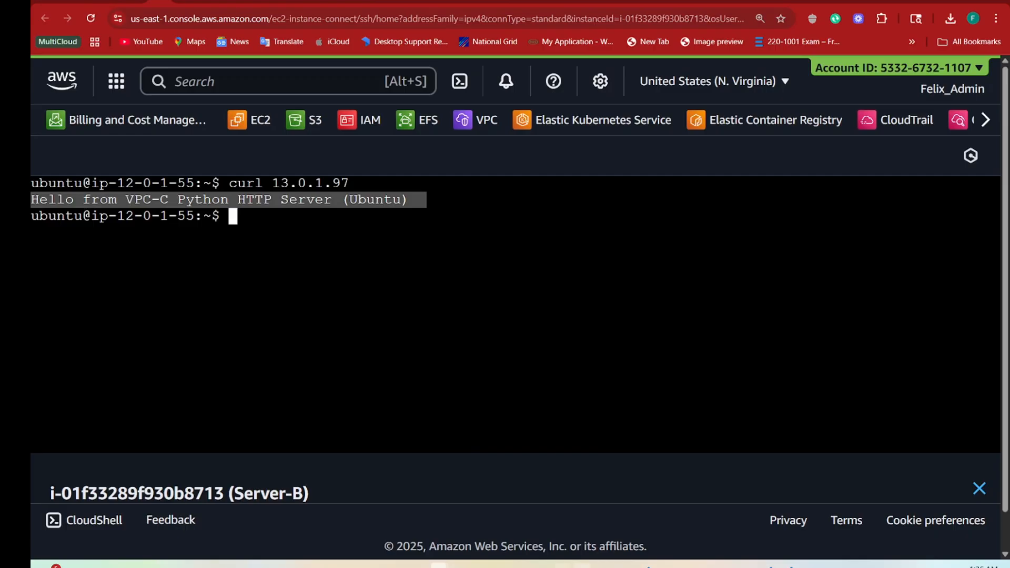
Switch to Server-C's terminal in the Edge window, enlarge and clear it, then rerun curl against Server-A's private IP 11.0.1.59
click(501, 566)
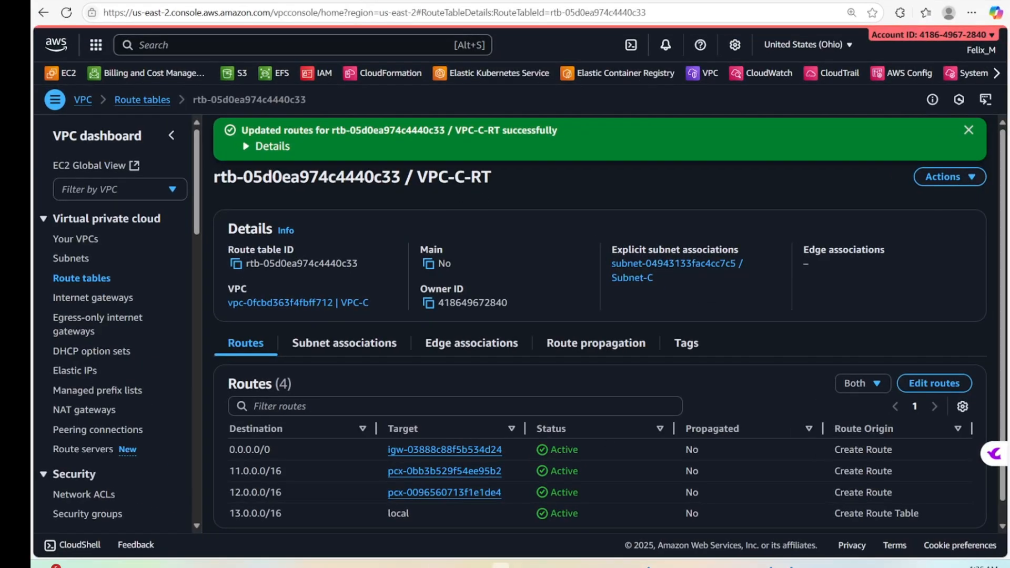
key(alt+Tab)
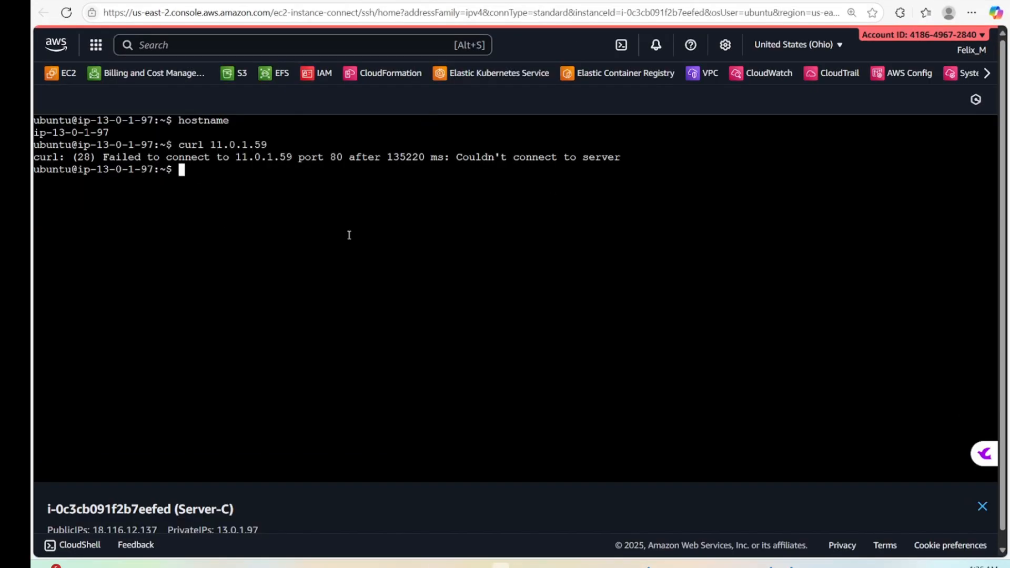
drag(617, 162, 174, 169)
click(262, 205)
key(ctrl+plus)
key(ctrl+plus)
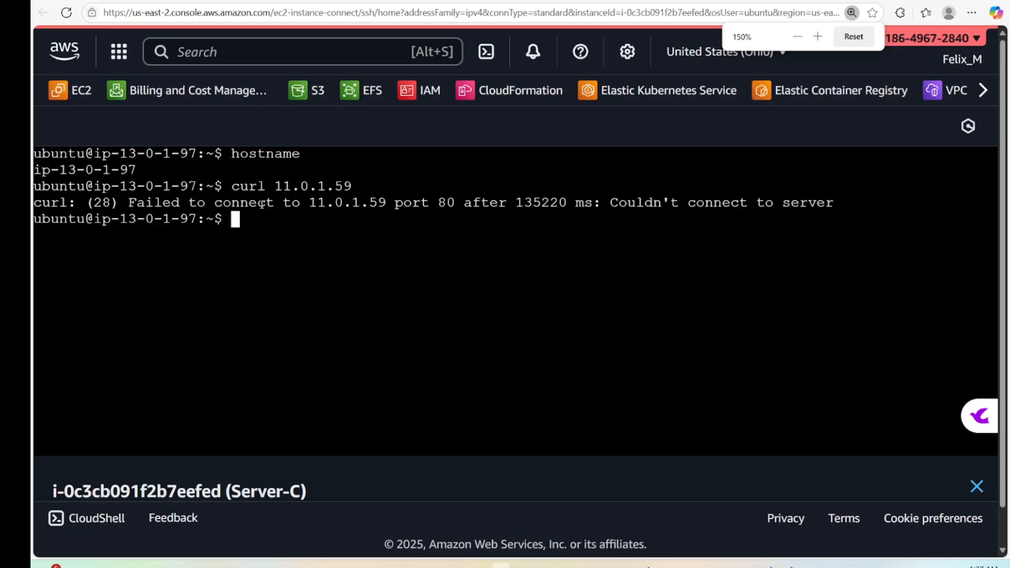
text(clear)
key(Return)
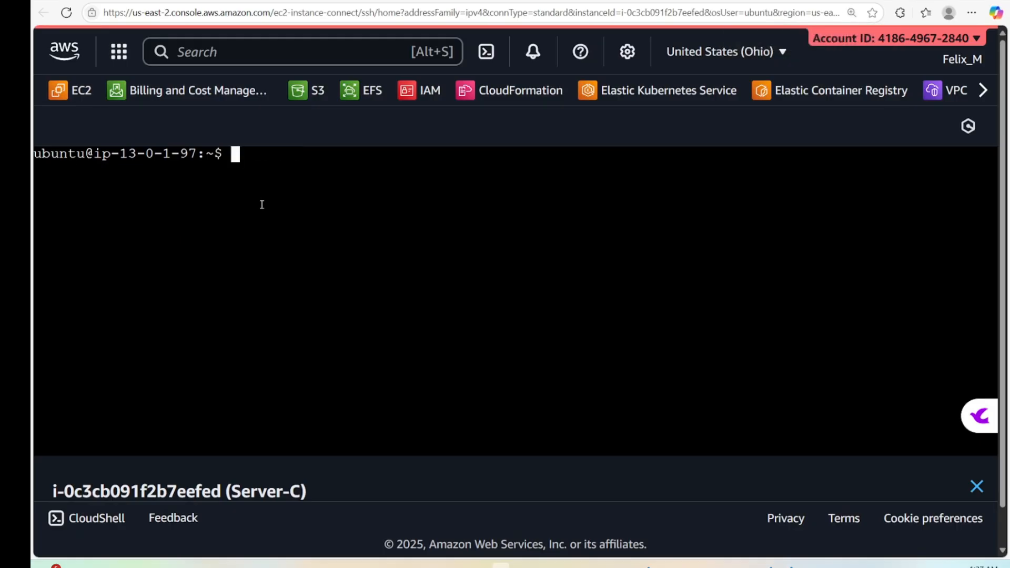
key(Up)
key(Up)
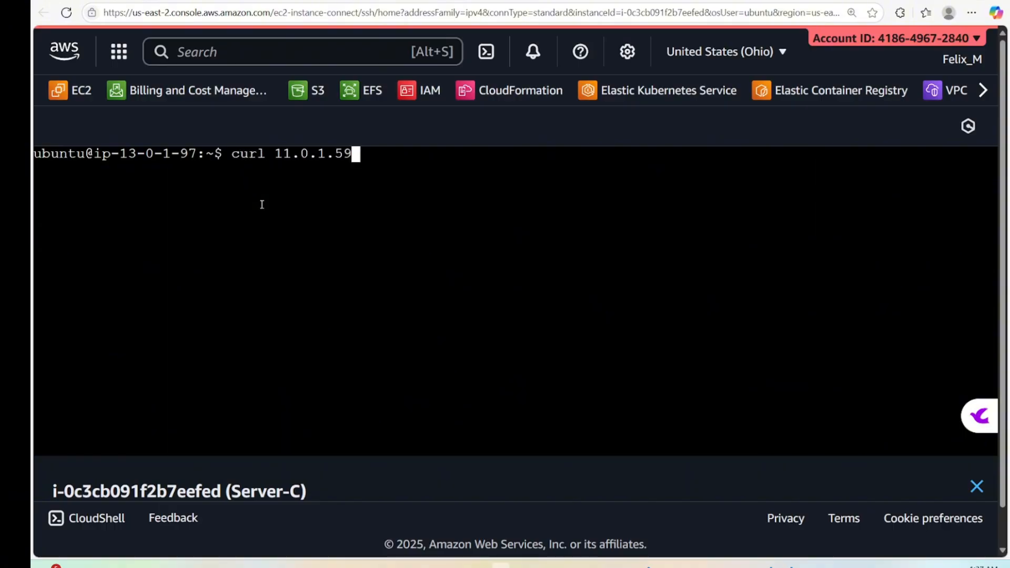
key(Return)
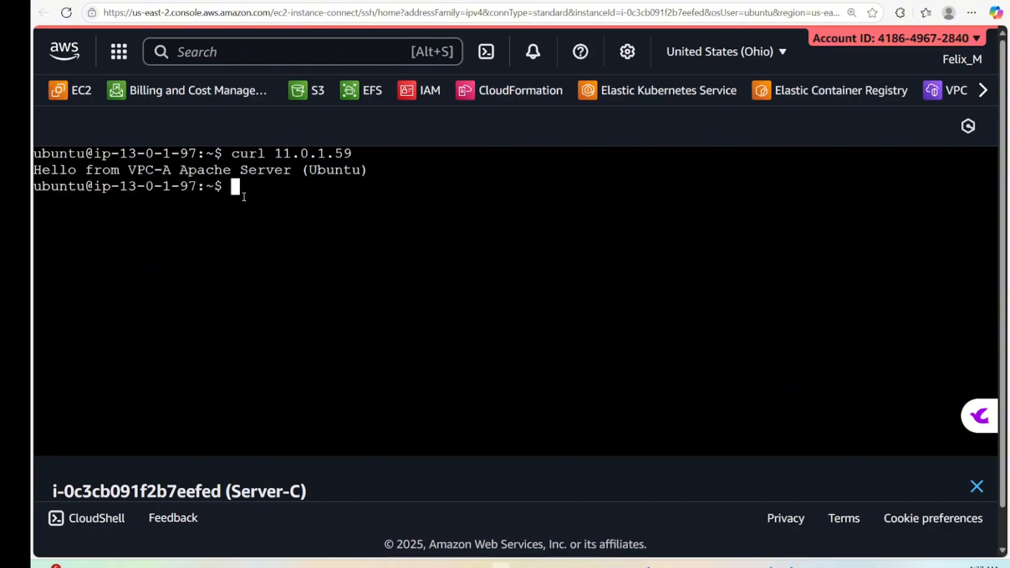
drag(361, 170, 37, 179)
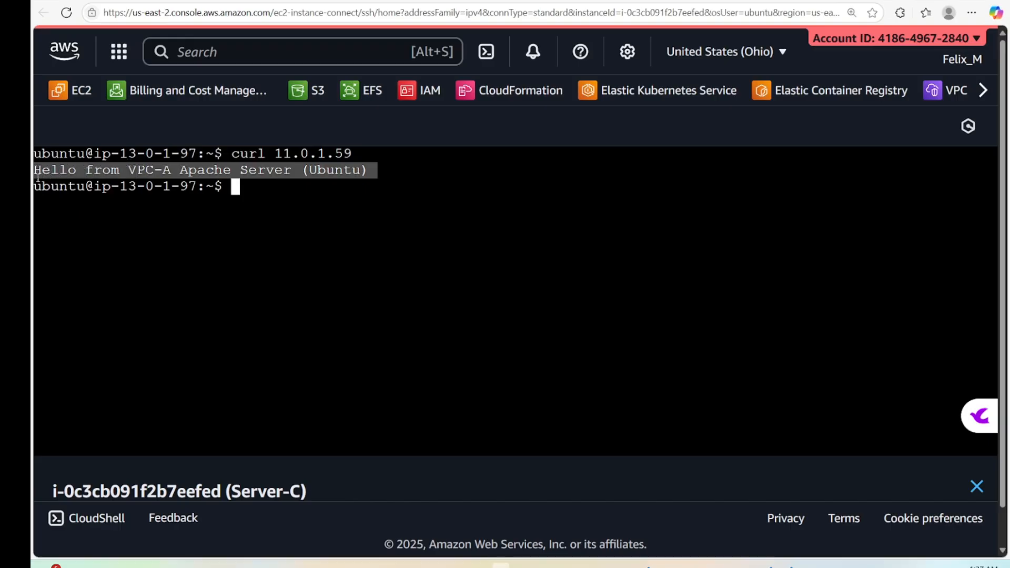
Begin a curl command on Server-C, switch to the Chrome window, and list the running EC2 instances in Ohio
click(311, 223)
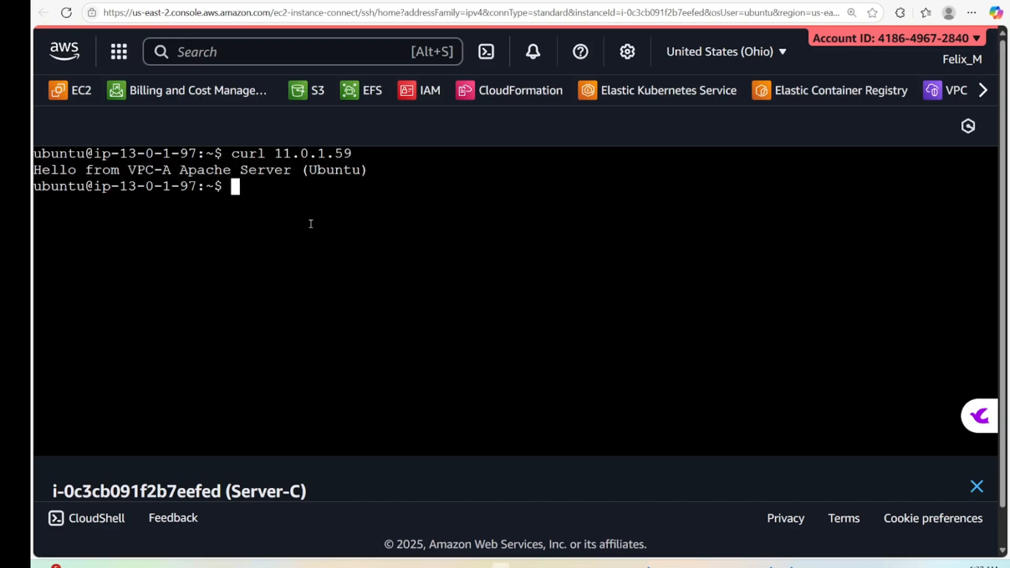
text(curl 13.0.1.97)
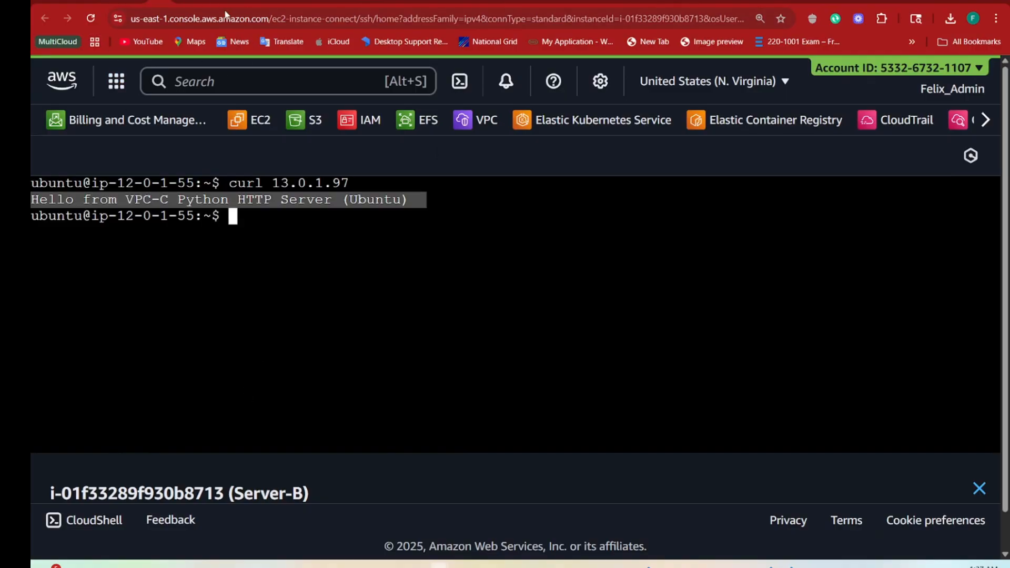
click(123, 1)
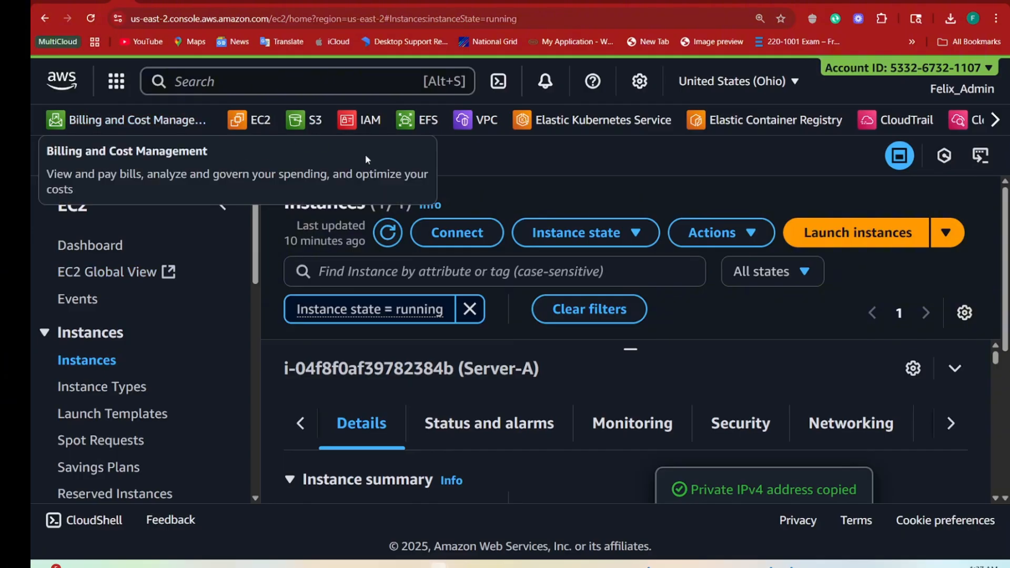
click(265, 124)
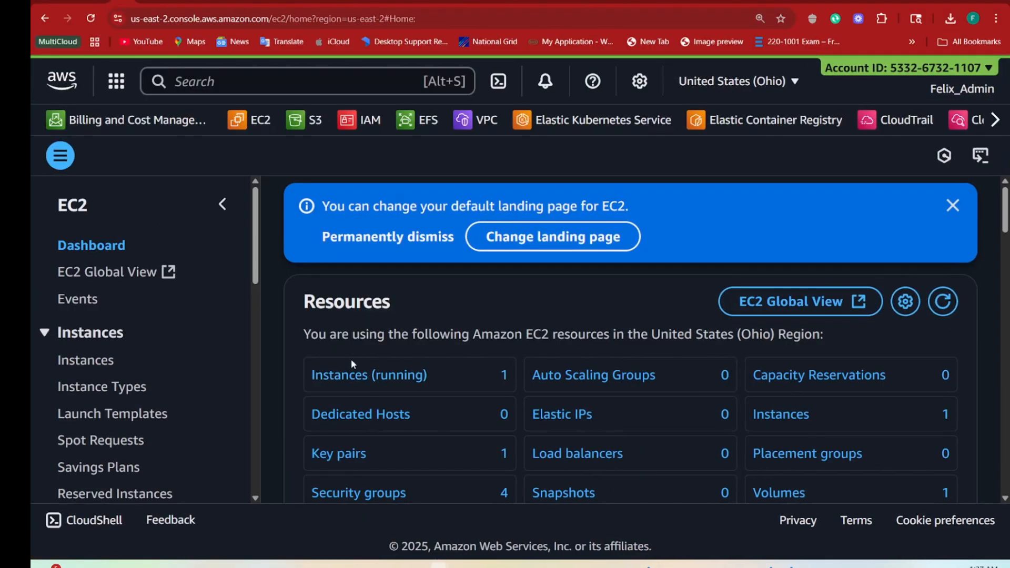
click(343, 373)
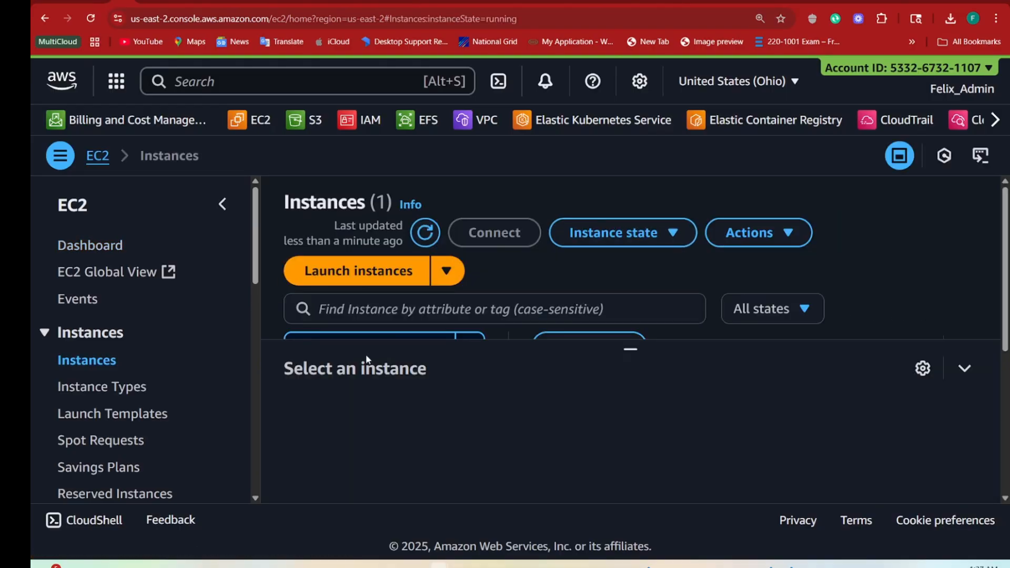
scroll(535, 320, down, 3)
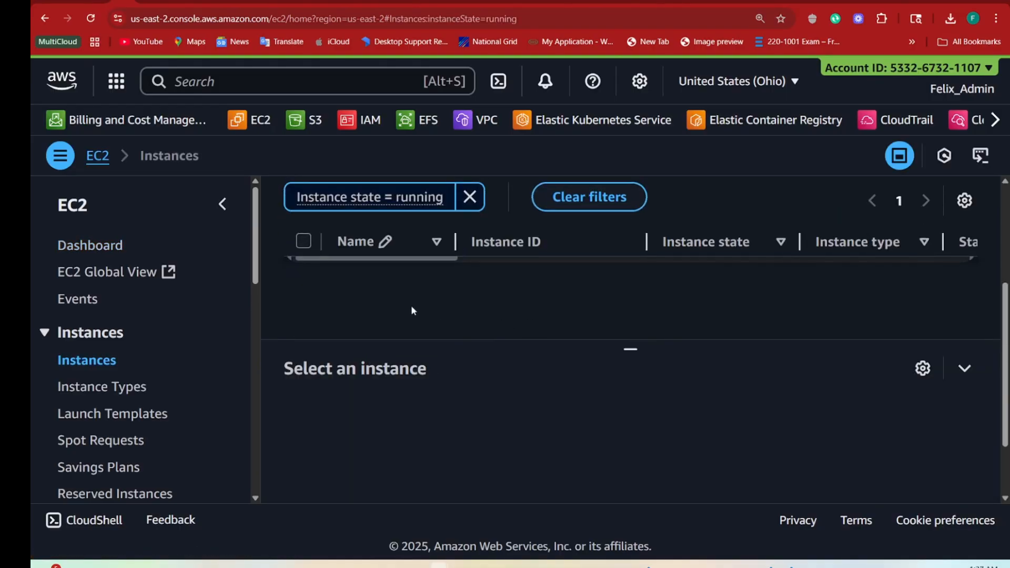
drag(630, 350, 618, 455)
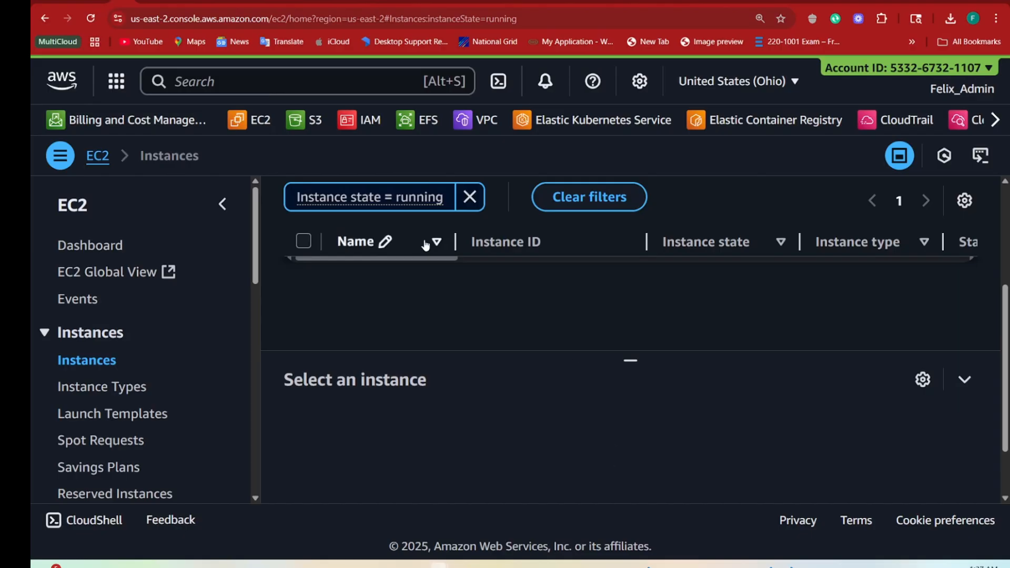
scroll(421, 238, up, 3)
scroll(421, 238, down, 3)
key(ctrl+minus)
key(ctrl+minus)
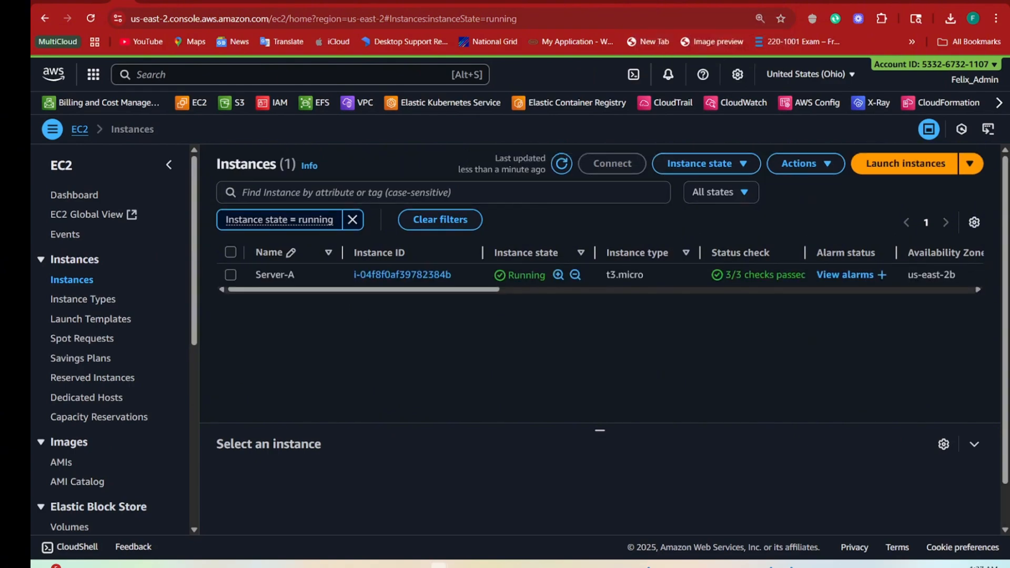
Change the region to N. Virginia, select the running Server-B instance, and copy its private IPv4 address
click(797, 80)
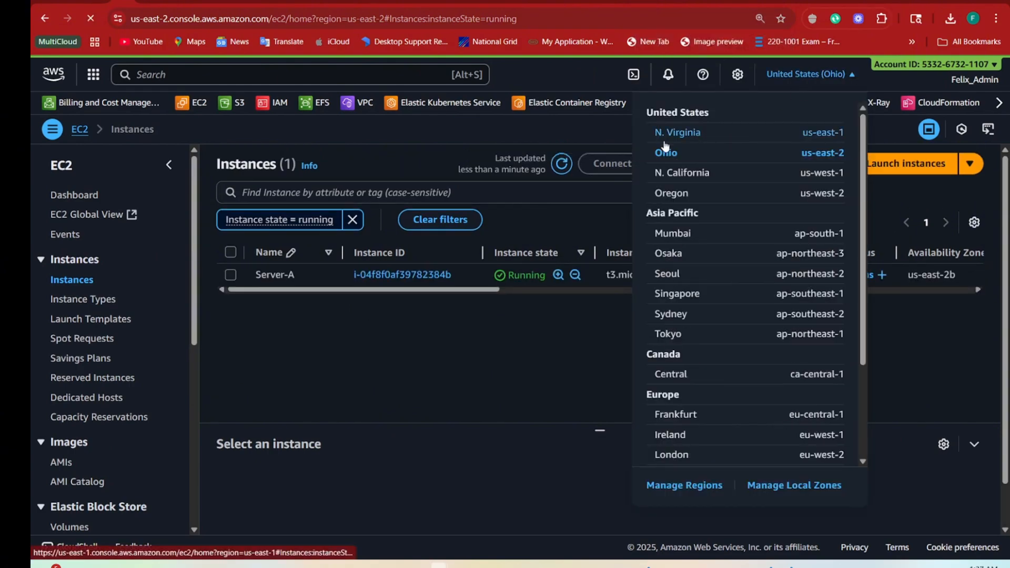
click(696, 135)
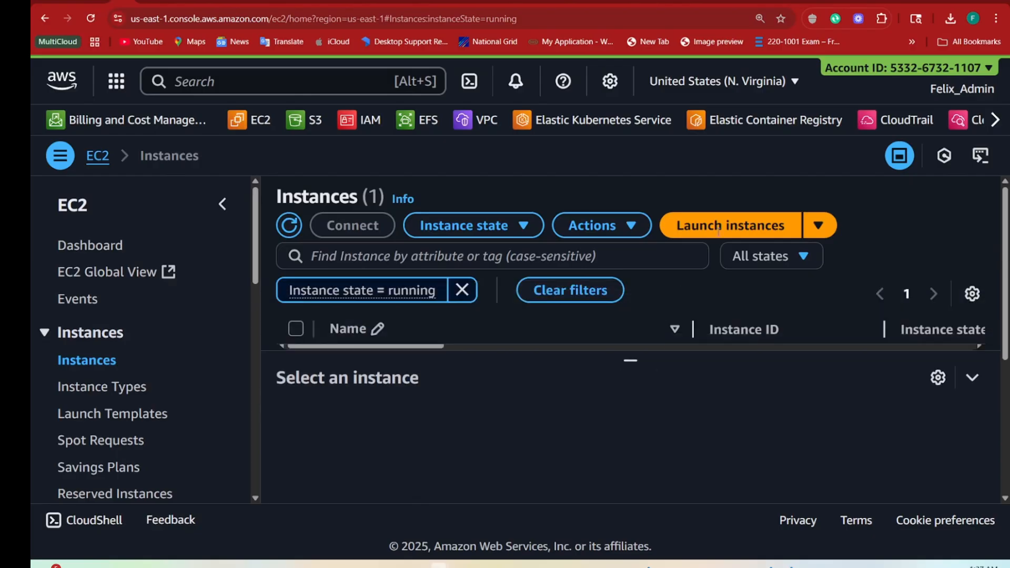
key(ctrl+minus)
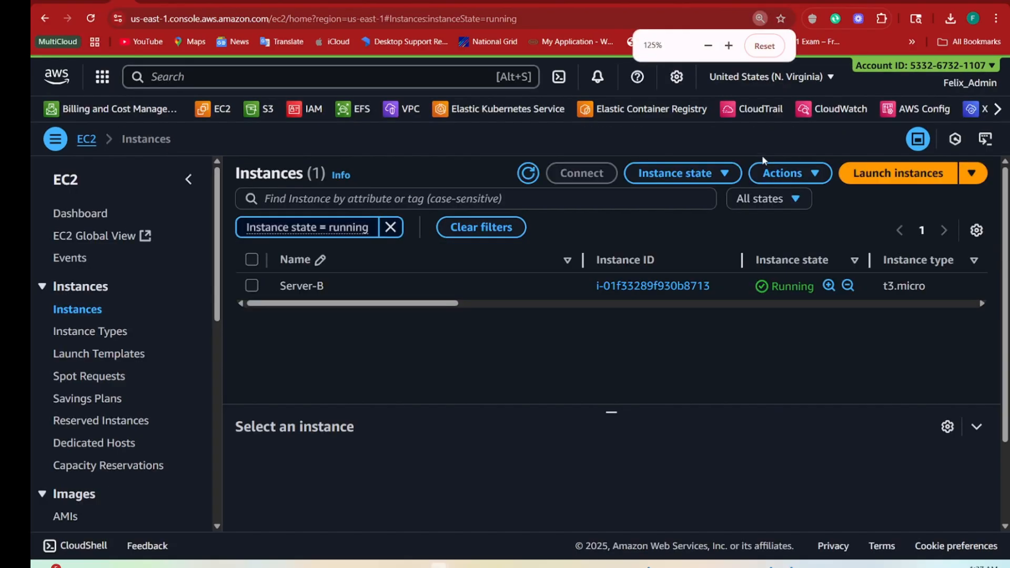
click(252, 286)
scroll(595, 346, down, 2)
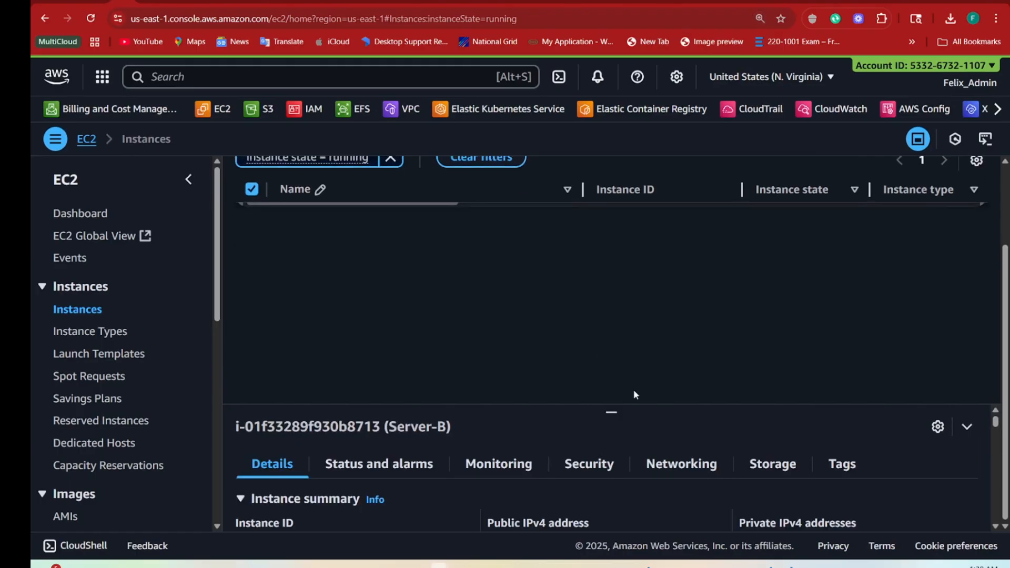
drag(611, 411, 611, 280)
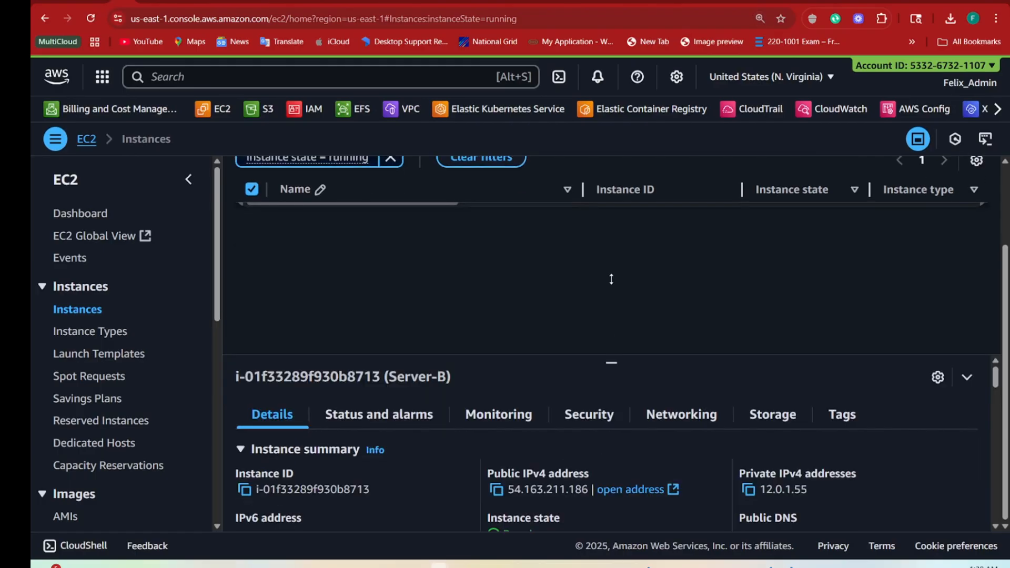
click(749, 492)
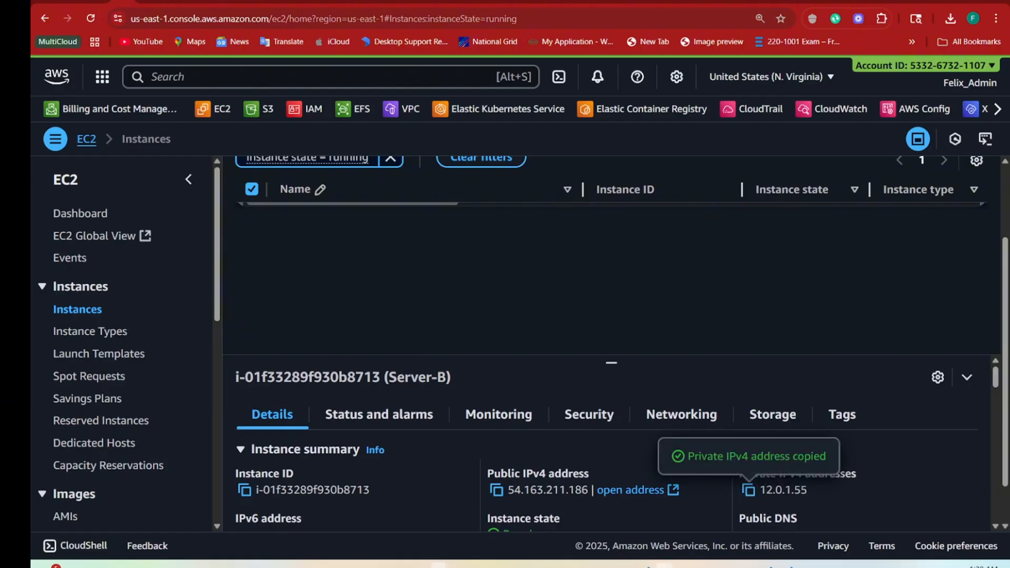
Switch to Server-C's terminal in Edge, complete and run curl against Server-B's private IP 12.0.1.55, and check the response
mouse_move(505, 567)
click(501, 503)
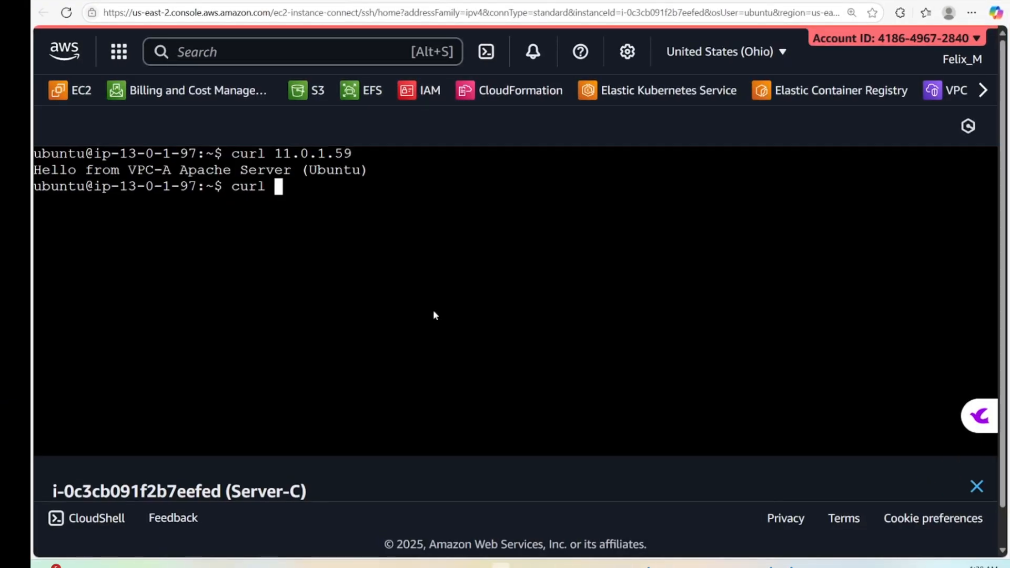
right_click(373, 238)
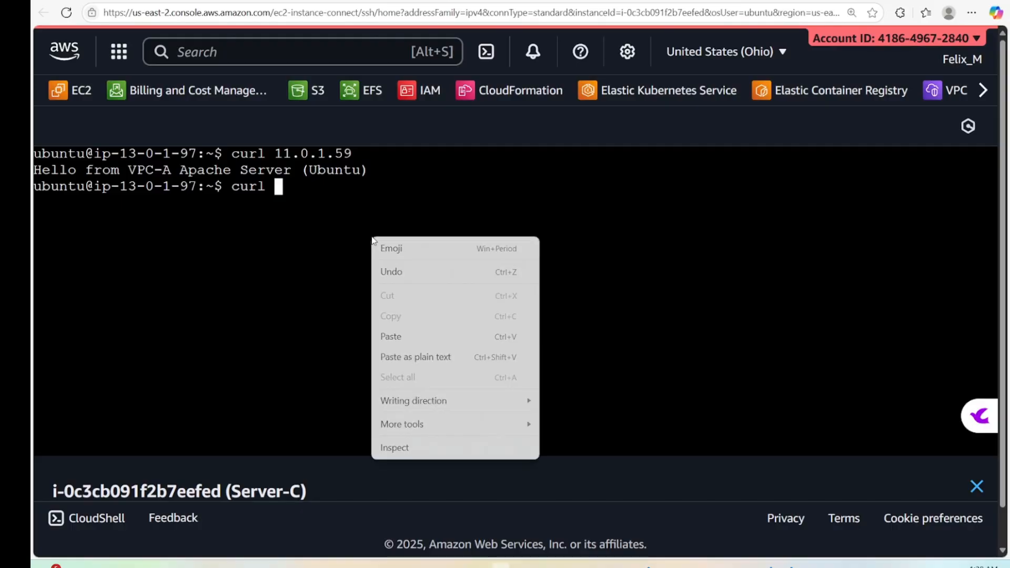
click(399, 337)
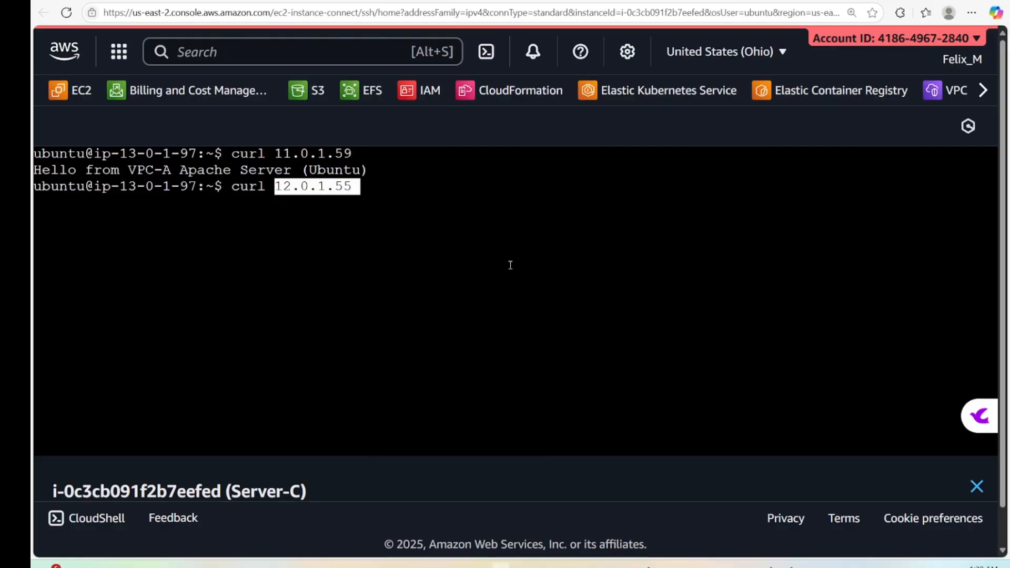
key(Return)
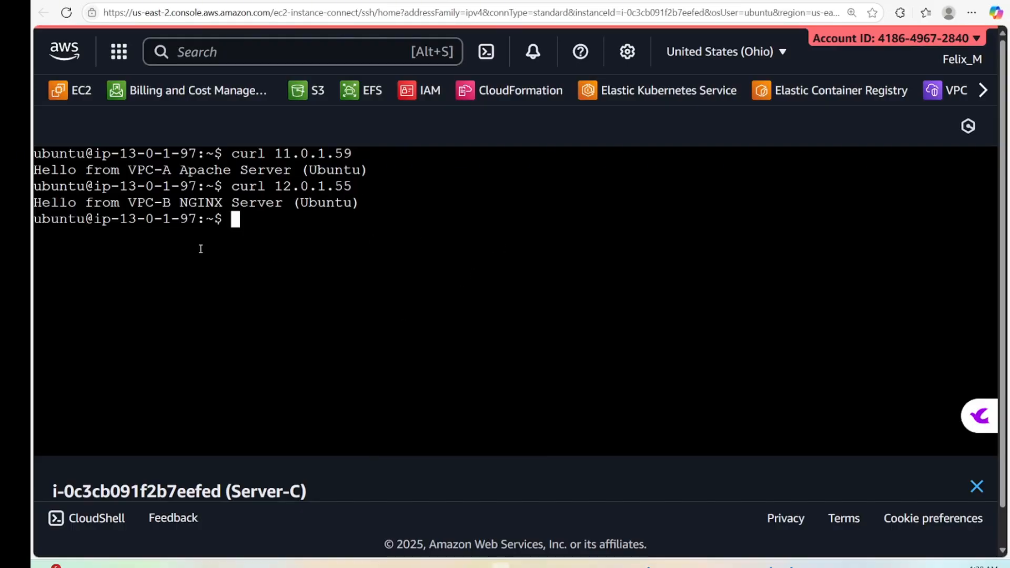
drag(34, 203, 354, 207)
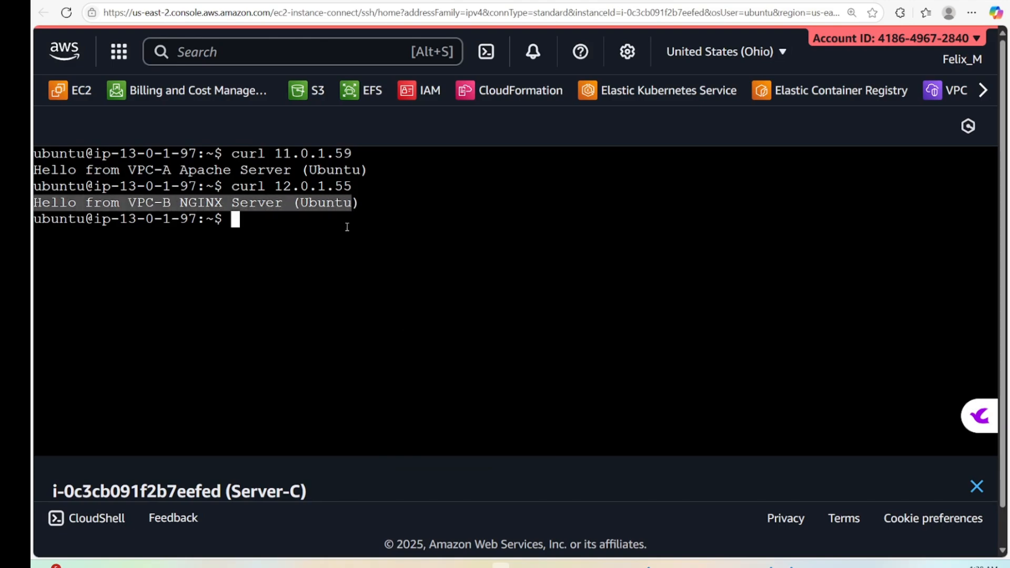
click(311, 304)
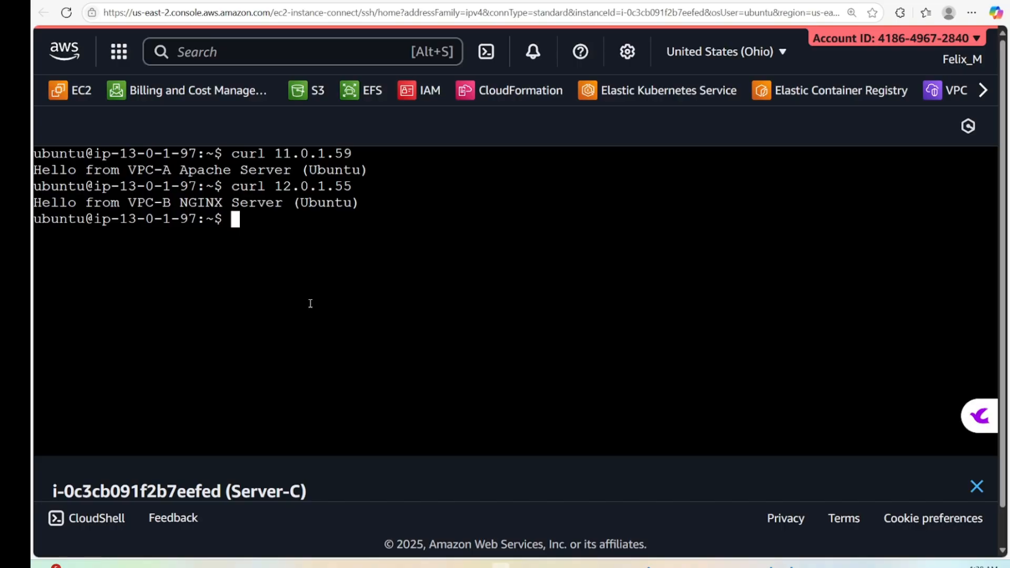
Ping Server-B's private IP 12.0.1.55 from Server-C and stop it after six packets
text(ping)
right_click(425, 325)
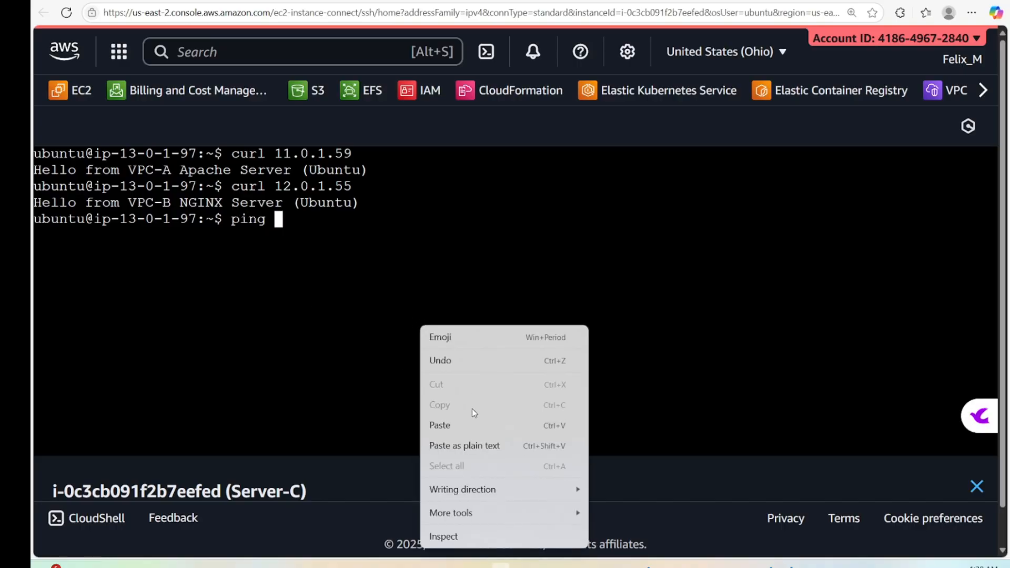
click(461, 426)
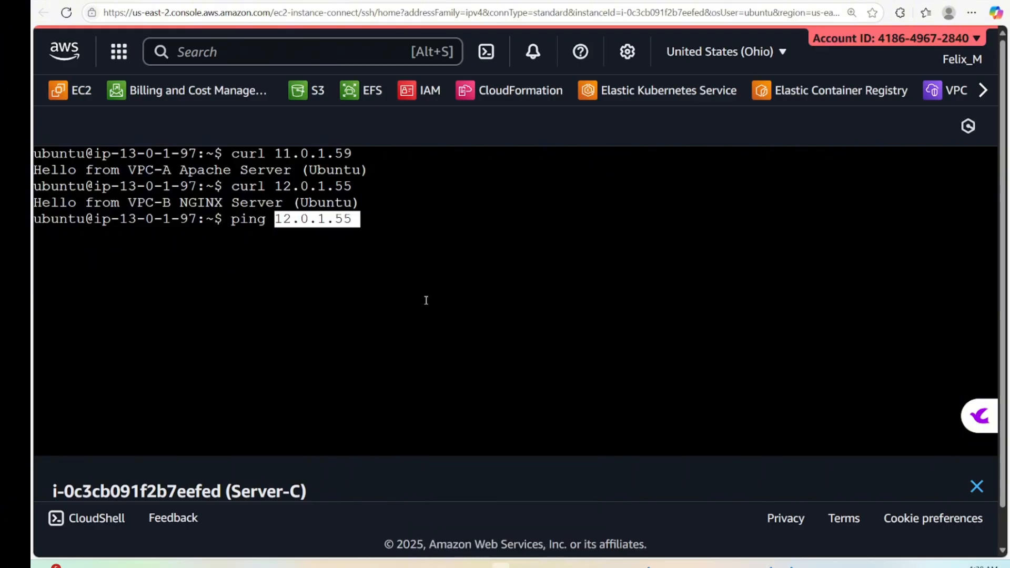
key(Return)
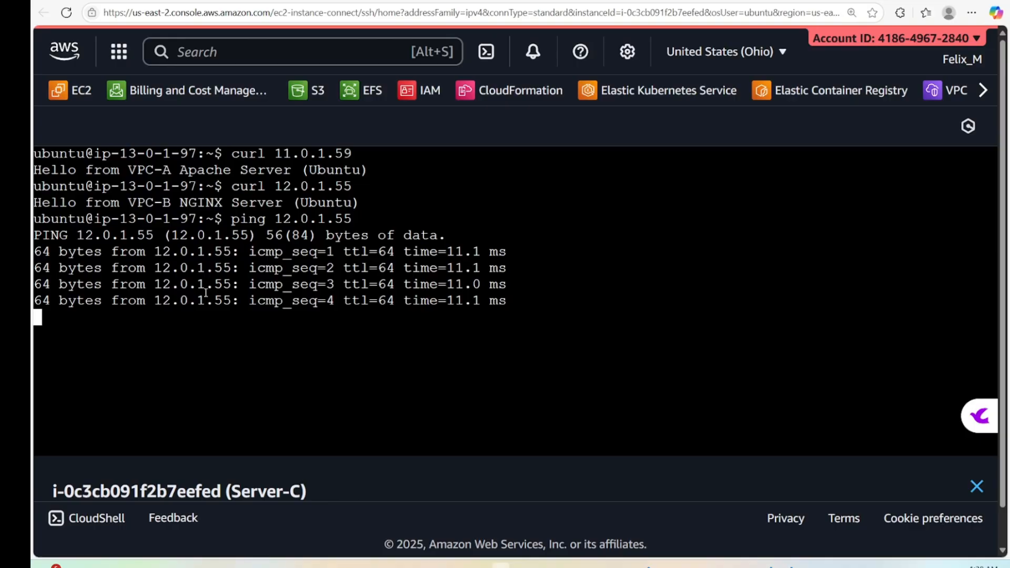
key(ctrl+c)
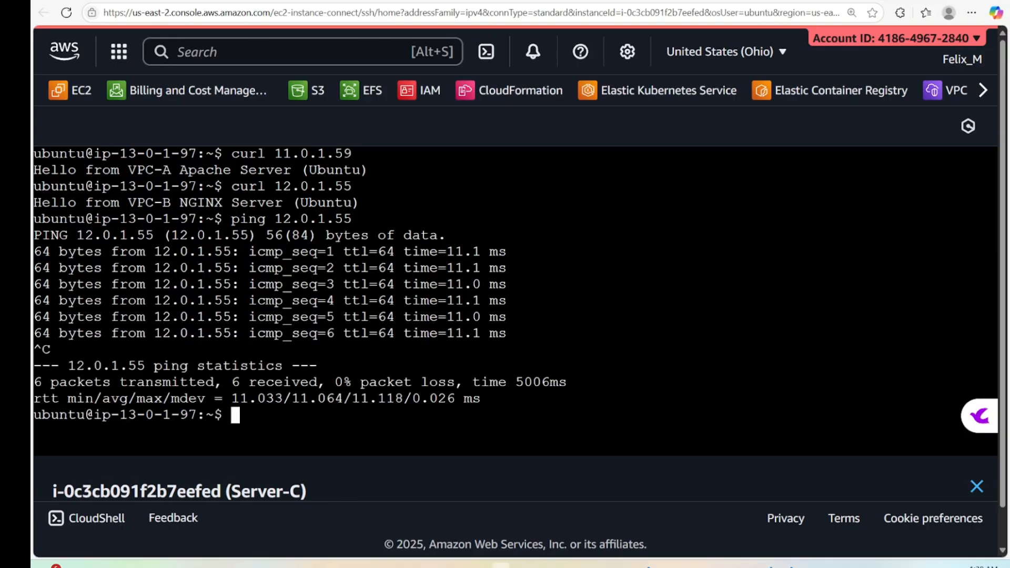
Switch to Server-A's terminal in Chrome, enlarge it to 150%, and recall the curl 13.0.1.97 command
key(alt+Tab)
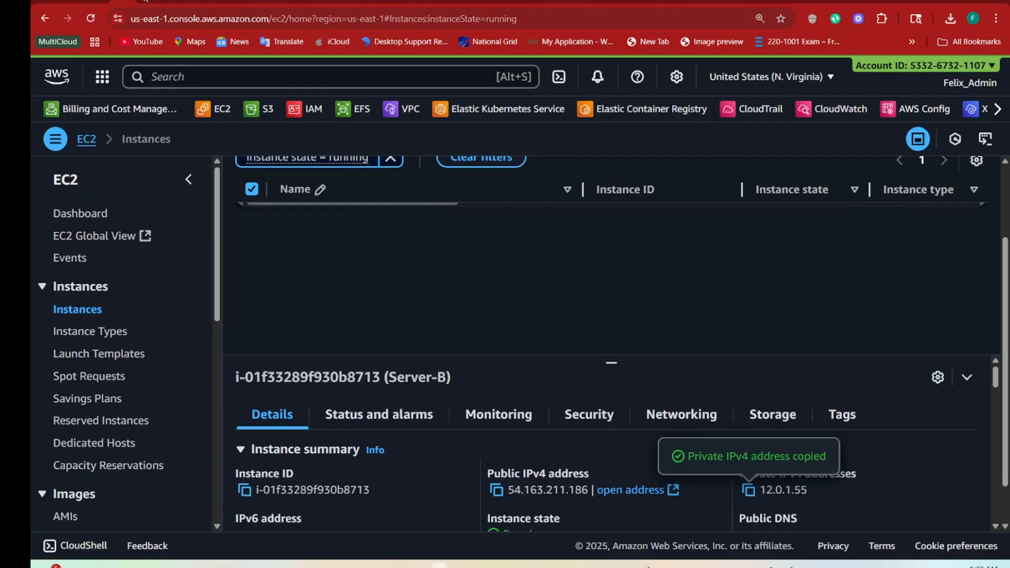
click(144, 1)
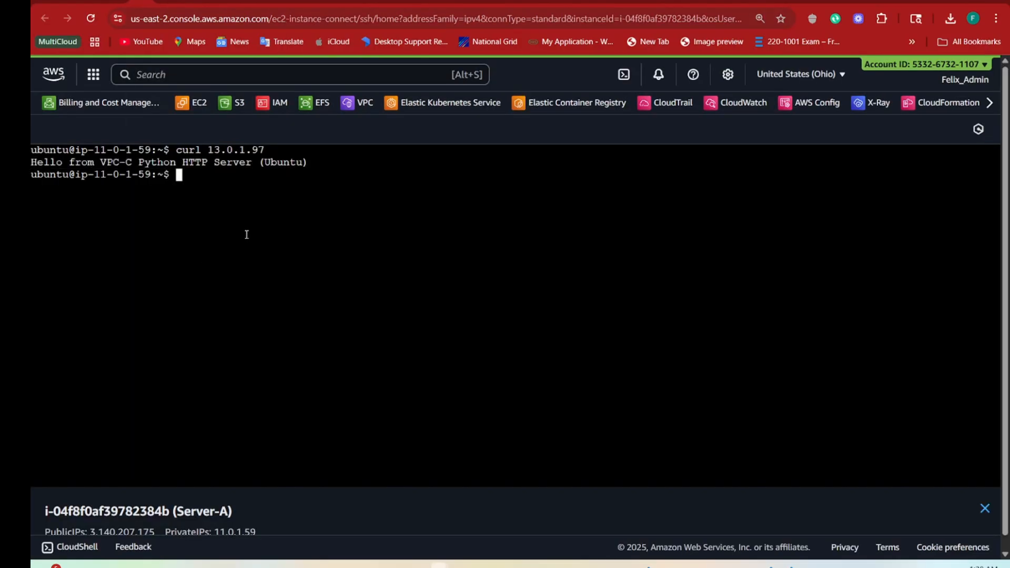
key(ctrl+plus)
key(Up)
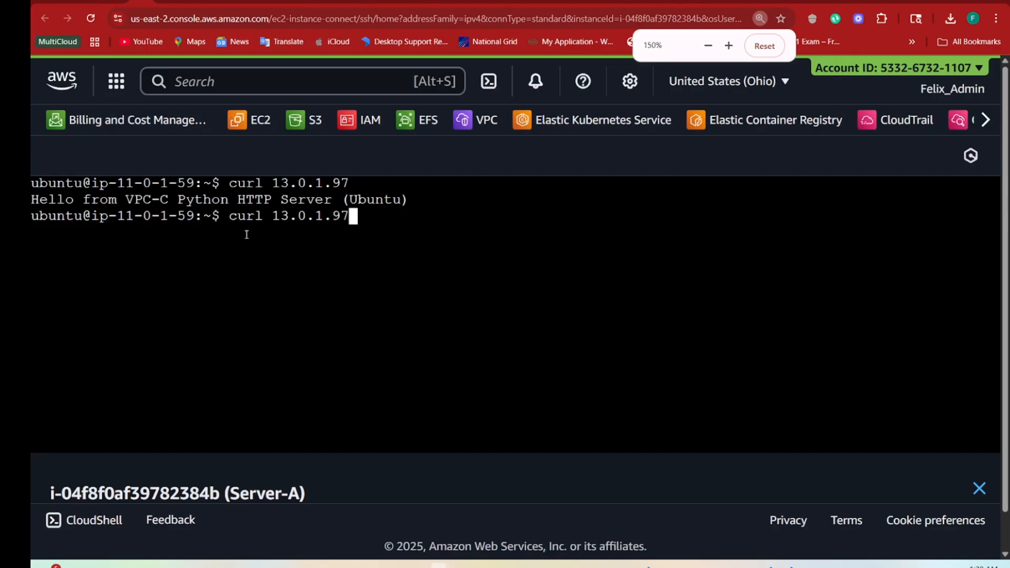
Replace curl with ping in the recalled command so that it reads ping 13.0.1.97
key(Left)
key(Left)
key(Left)
key(Left)
key(Left)
key(Left)
key(Left)
key(Left)
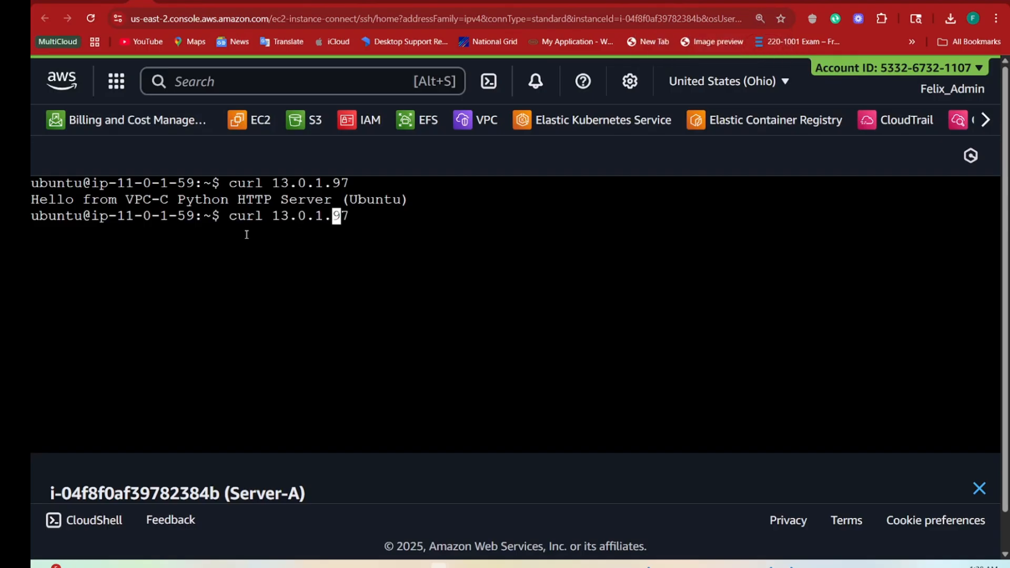
key(BackSpace)
key(BackSpace)
key(BackSpace)
key(BackSpace)
key(BackSpace)
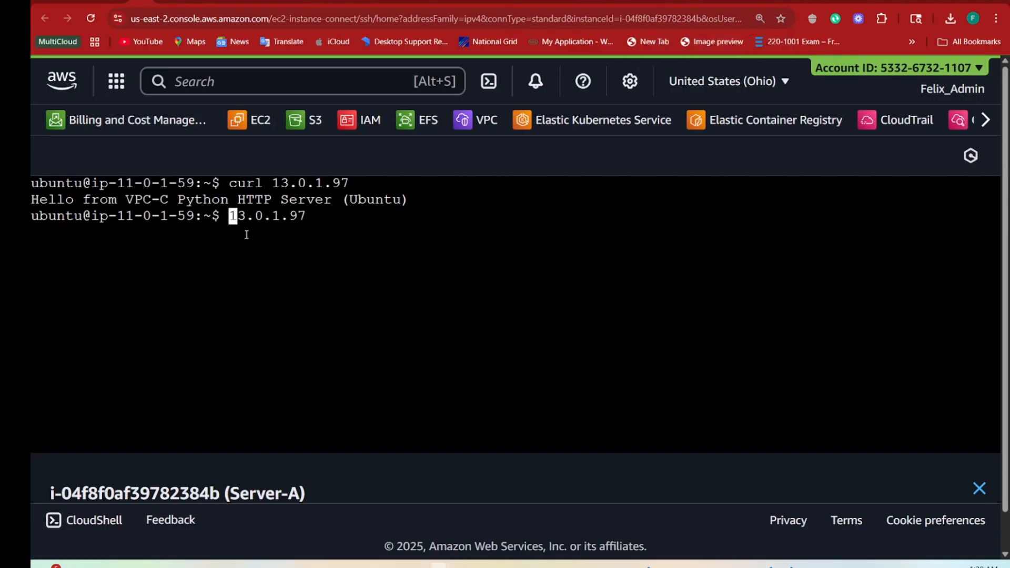
text(pi)
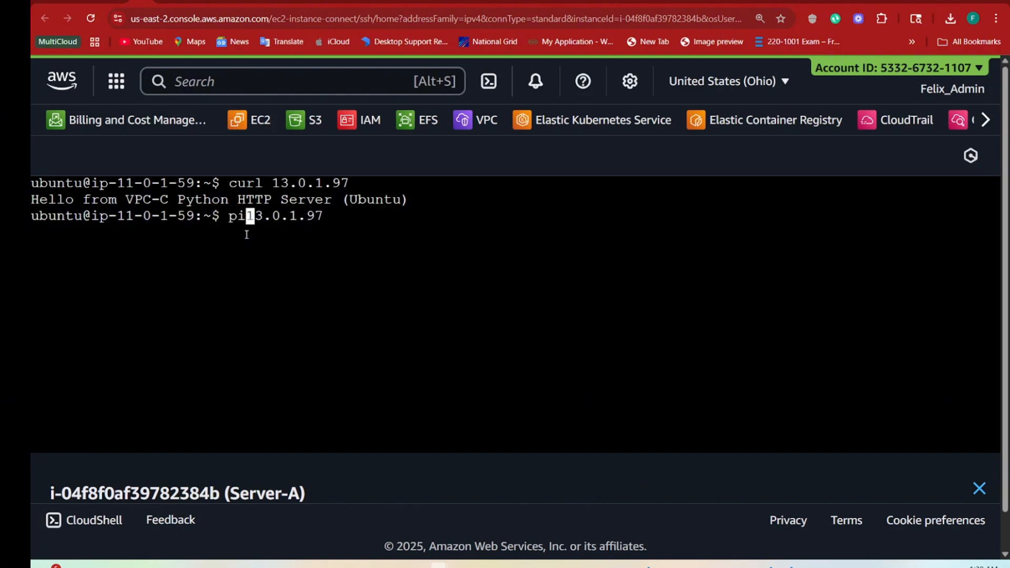
text(ng)
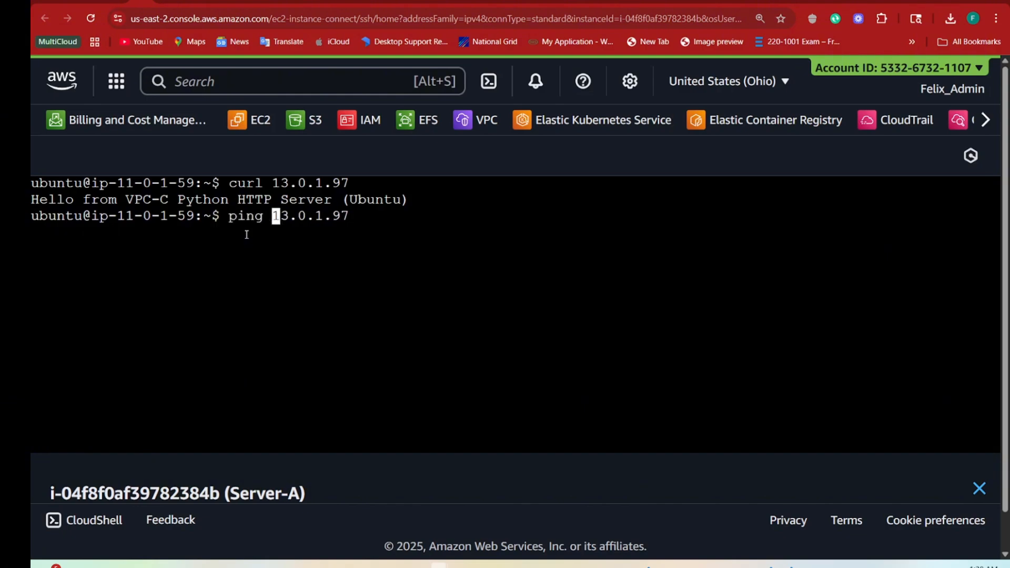
Append -c 6 to the ping command and run it on Server-A
key(Right)
key(Right)
key(Right)
key(Right)
key(Right)
key(Right)
key(Right)
key(Right)
key(Right)
text(-c 6)
key(Return)
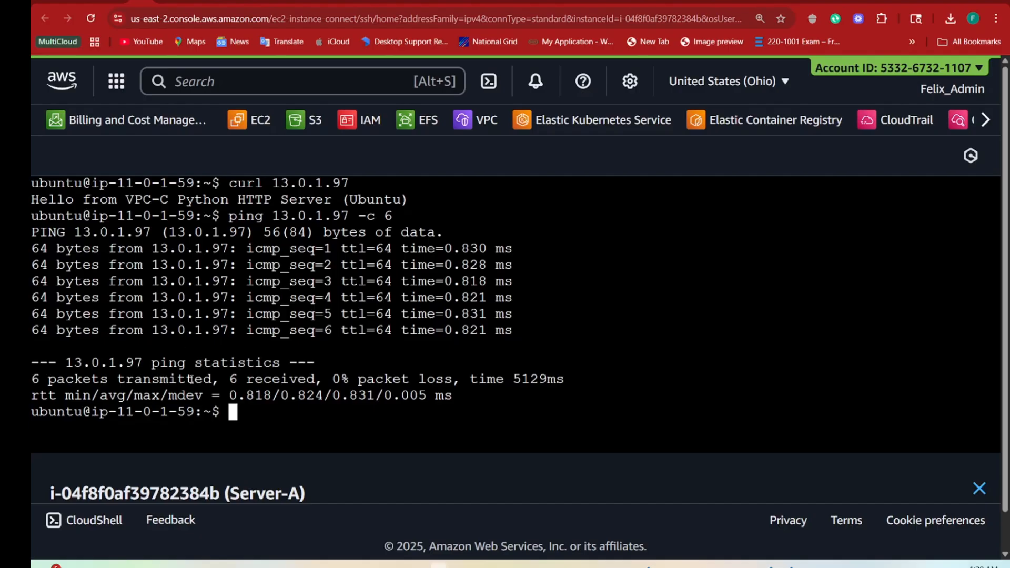
Switch to the annotated VPC peering diagram in Snipping Tool, draw a square above the first AWS account, and circle peering connections 3, 1 and 2
click(542, 566)
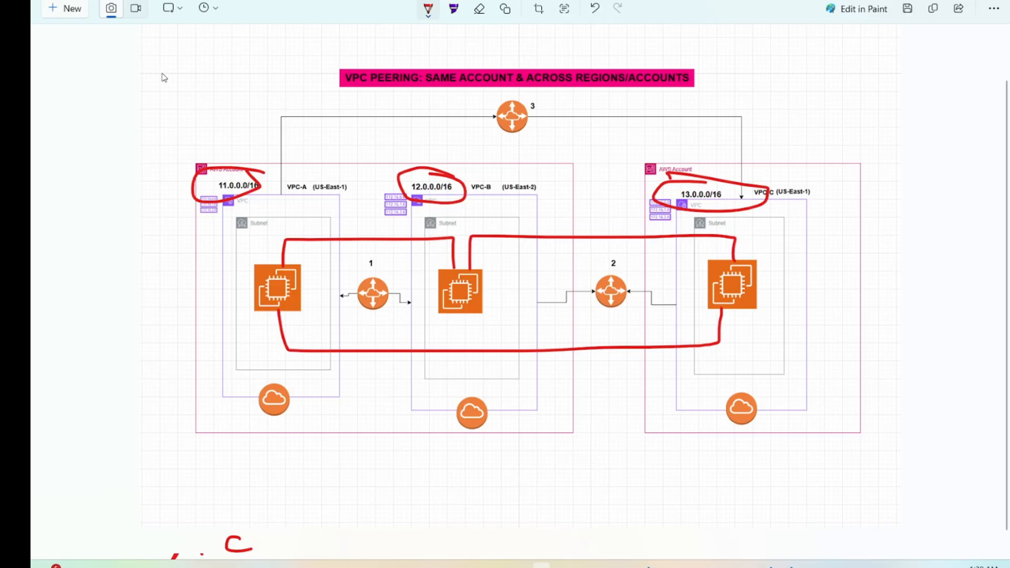
mouse_move(162, 77)
mouse_down()
mouse_move(161, 91)
mouse_move(241, 51)
mouse_move(232, 115)
mouse_move(160, 102)
mouse_move(158, 74)
mouse_up()
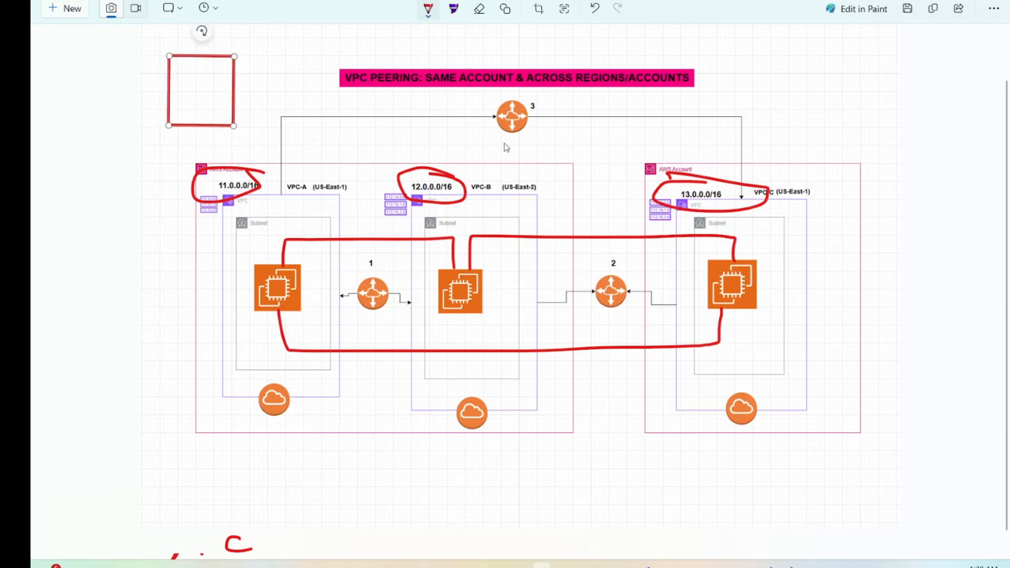
mouse_move(480, 100)
mouse_down()
mouse_move(549, 136)
mouse_move(492, 96)
mouse_up()
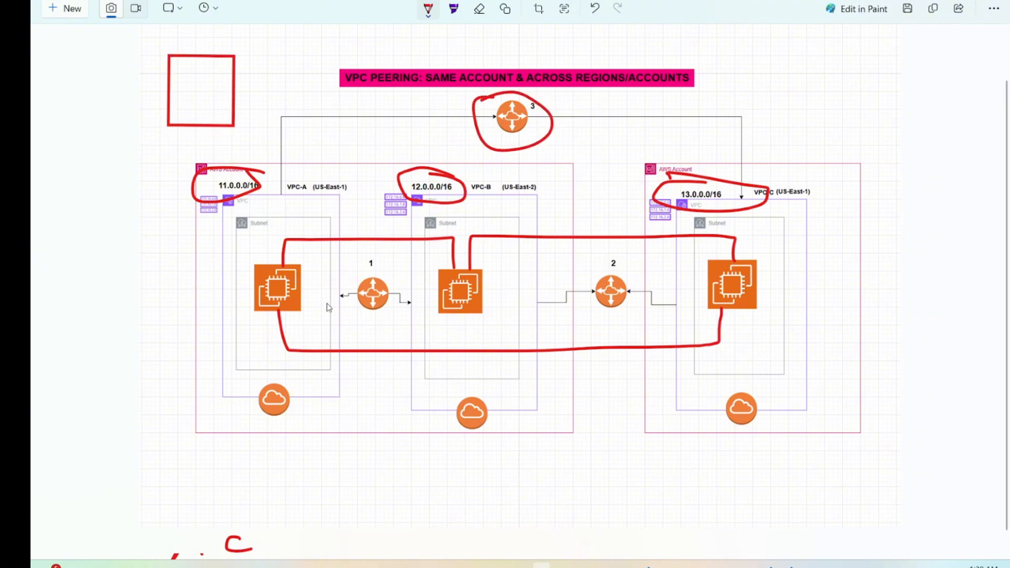
mouse_move(380, 254)
mouse_down()
mouse_move(343, 280)
mouse_move(410, 301)
mouse_up()
mouse_move(634, 271)
mouse_down()
mouse_move(660, 290)
mouse_move(606, 261)
mouse_up()
Label the square "T Gw" for Transit Gateway and draw lines connecting it to VPC-A, VPC-B and VPC-C
mouse_move(180, 83)
mouse_down()
mouse_move(193, 79)
mouse_move(187, 97)
mouse_move(203, 108)
mouse_move(233, 88)
mouse_up()
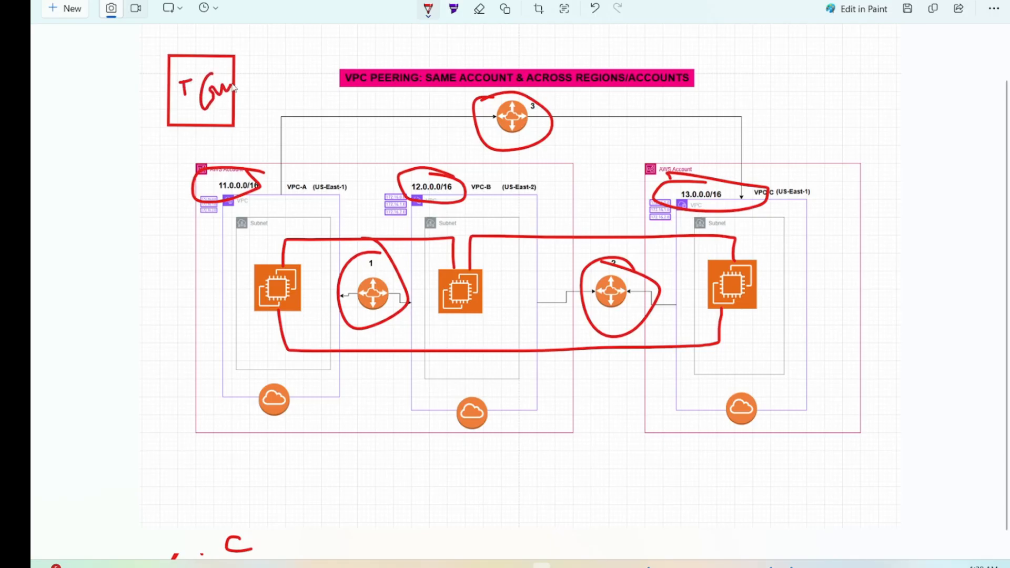
mouse_move(233, 325)
mouse_down()
mouse_move(207, 326)
mouse_move(158, 100)
mouse_move(176, 94)
mouse_up()
drag(500, 195, 234, 91)
mouse_move(742, 169)
mouse_down()
mouse_move(441, 52)
mouse_move(201, 63)
mouse_up()
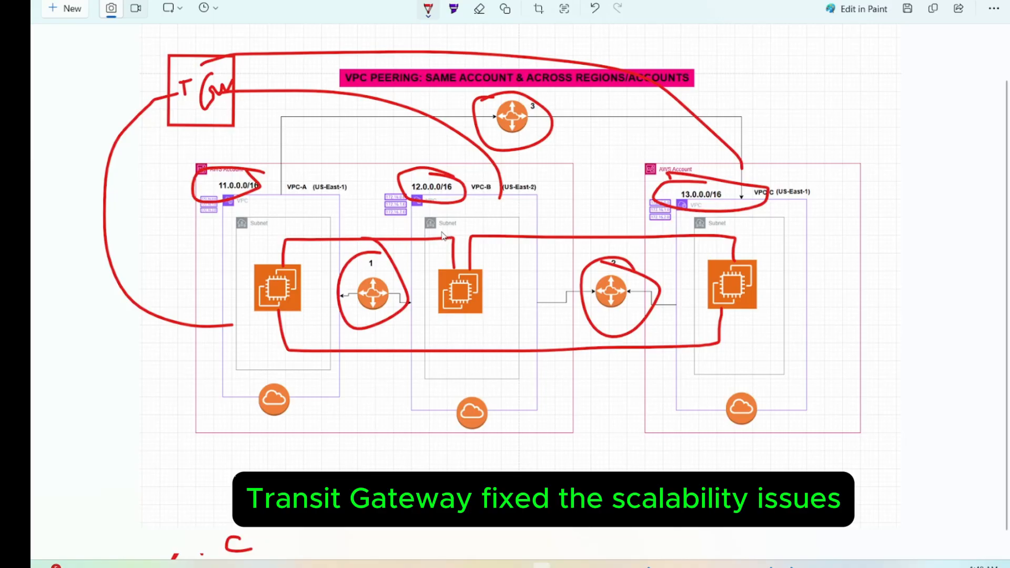